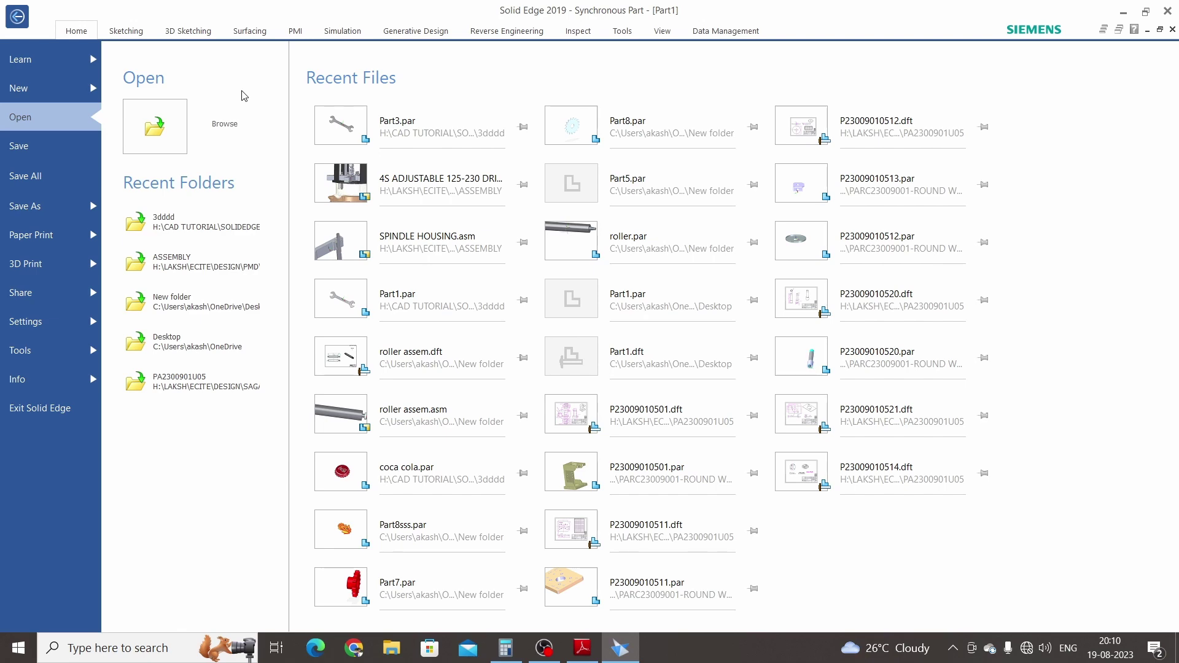
# Step: Check the spanner reference drawing, create a new part, and transition it from synchronous to ordered modeling
pyautogui.hotkey('alt', 'Tab')
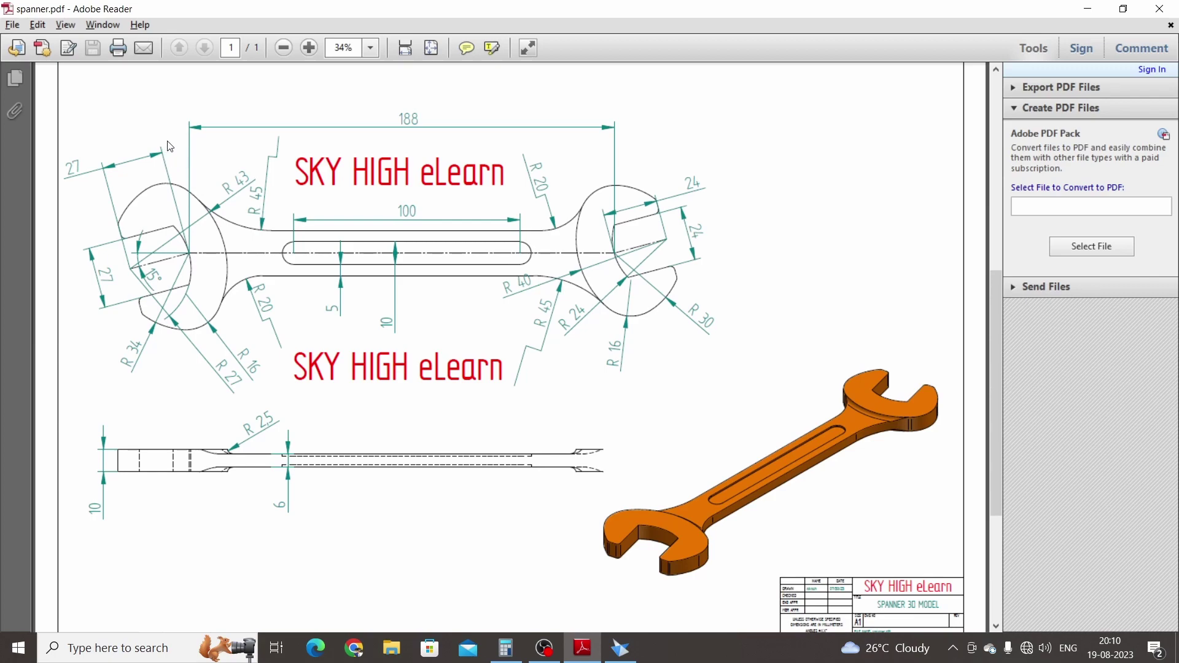
pyautogui.hotkey('alt', 'Tab')
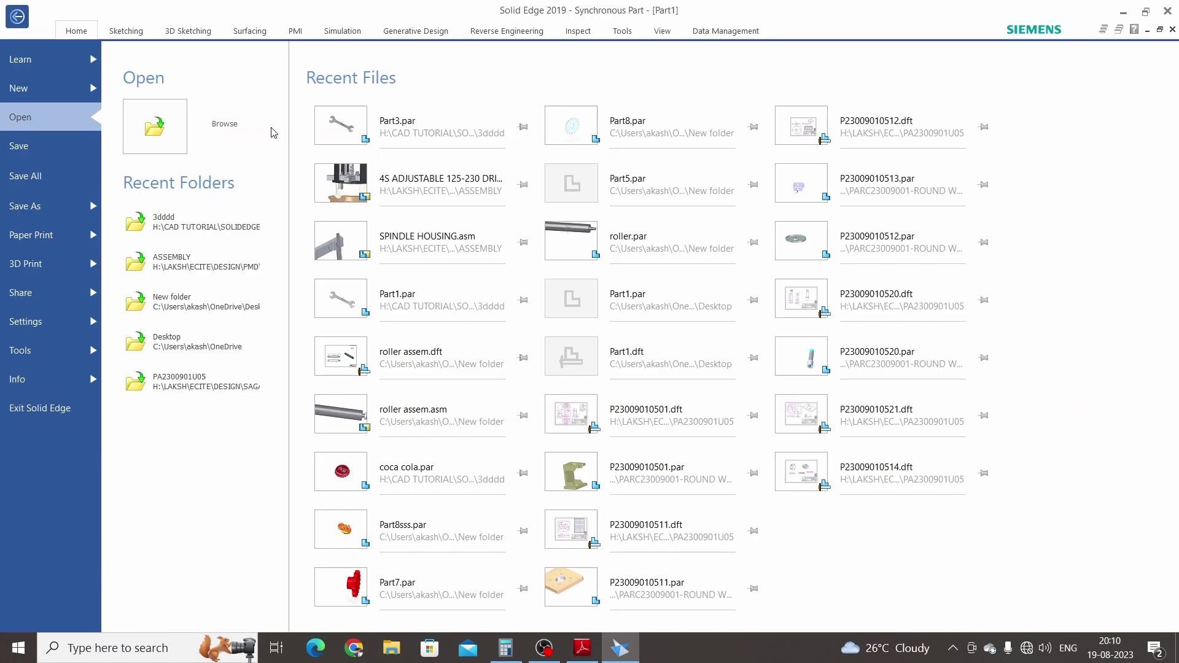
pyautogui.click(42, 91)
pyautogui.click(289, 398)
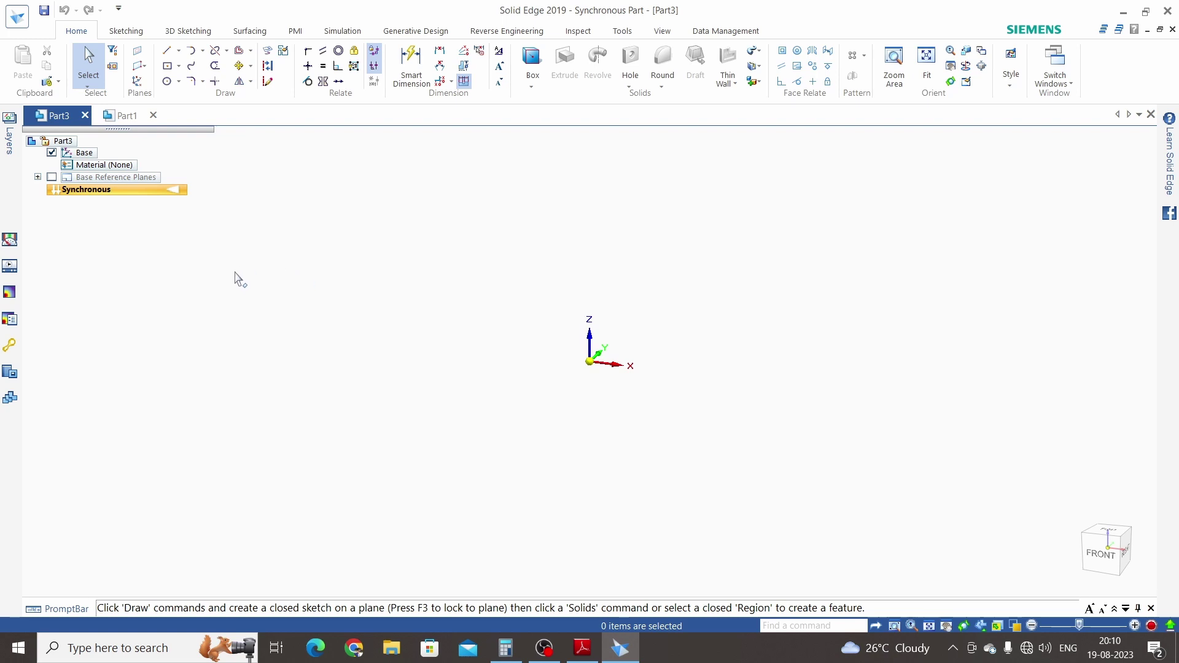
pyautogui.rightClick(108, 196)
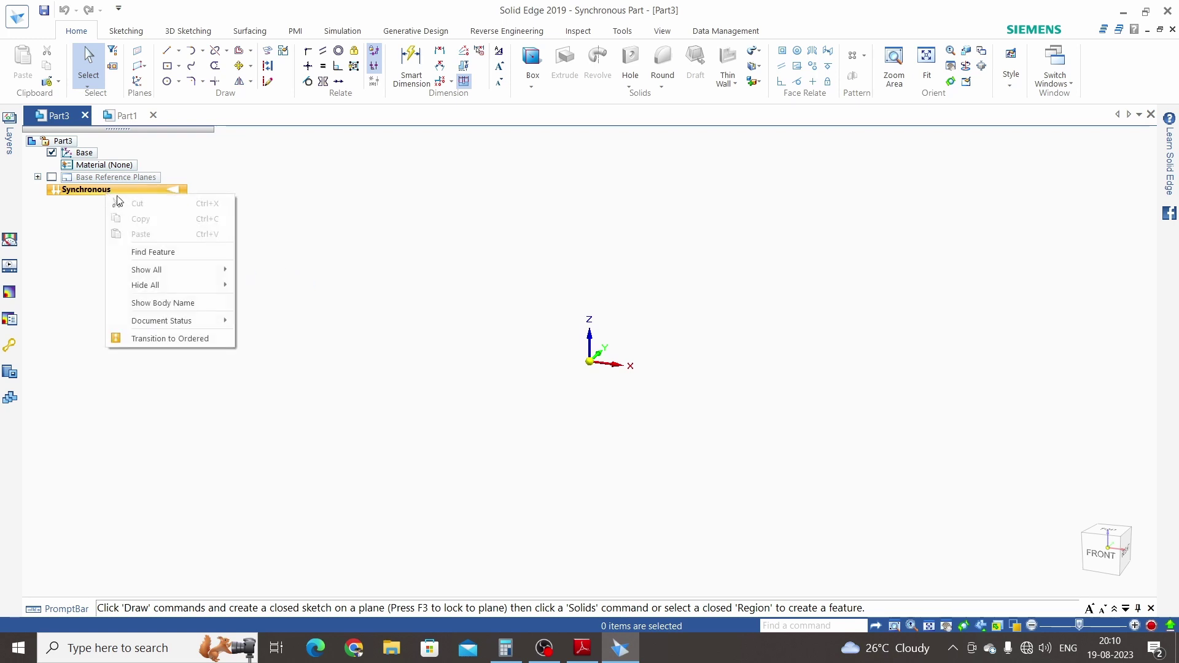
pyautogui.click(156, 339)
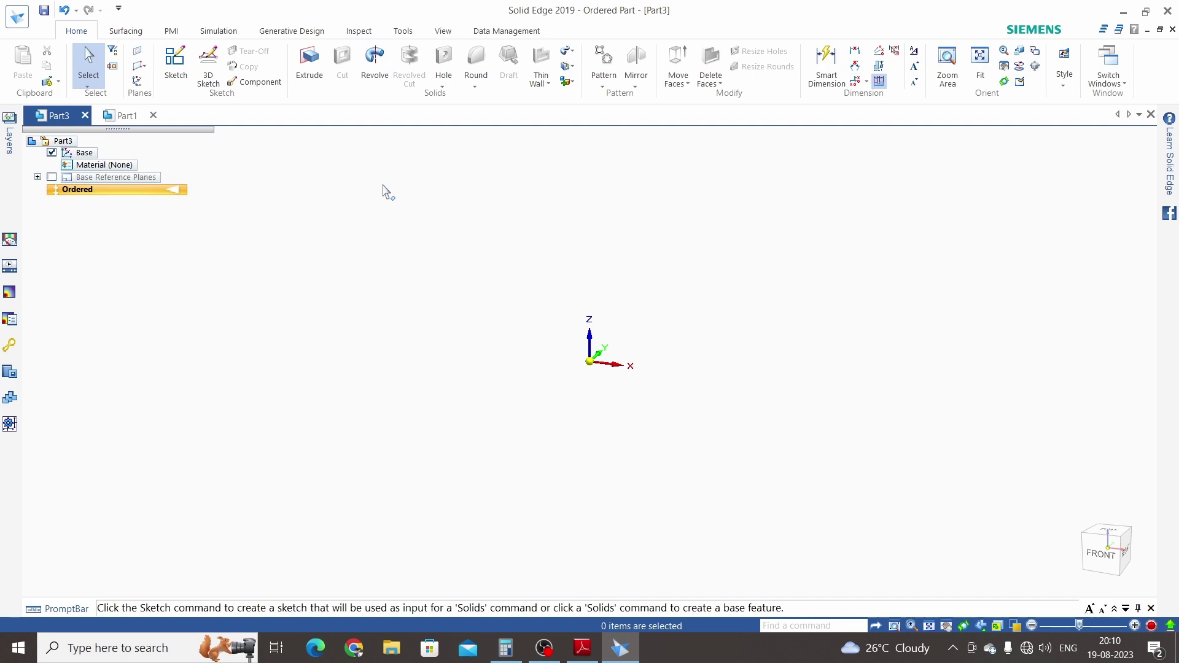
# Step: Start a sketch on the horizontal XY base plane, seen from the top, using the Coincident Plane option
pyautogui.hotkey('alt', 'Tab')
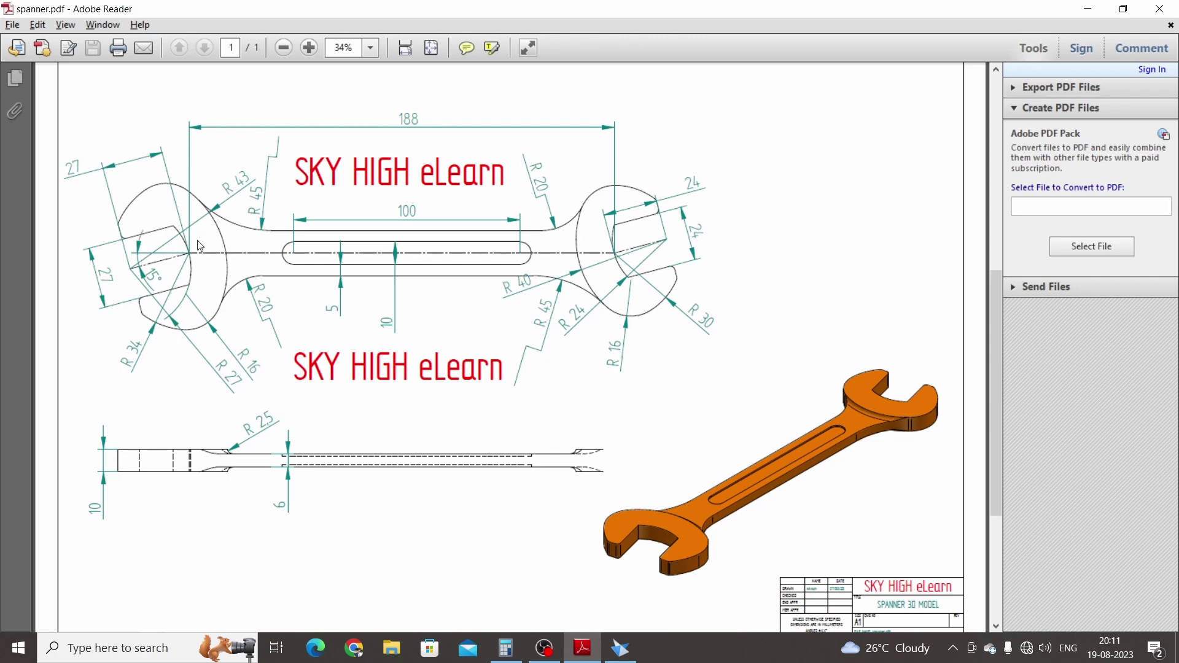
pyautogui.hotkey('alt', 'Tab')
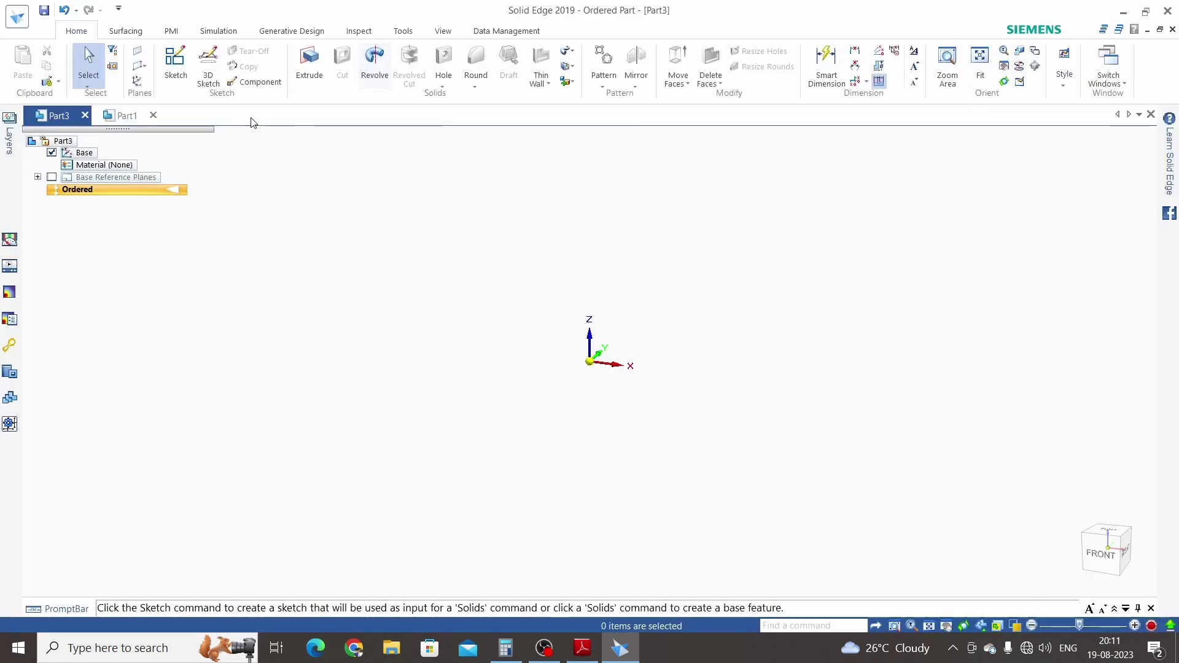
pyautogui.click(176, 65)
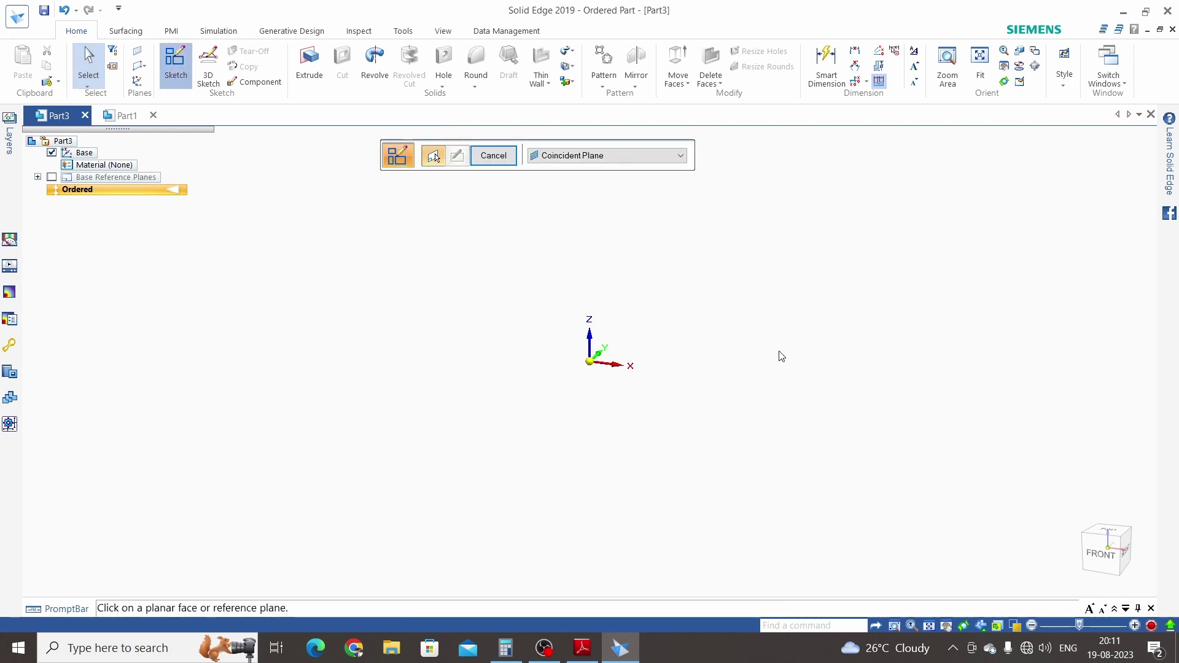
pyautogui.click(1105, 532)
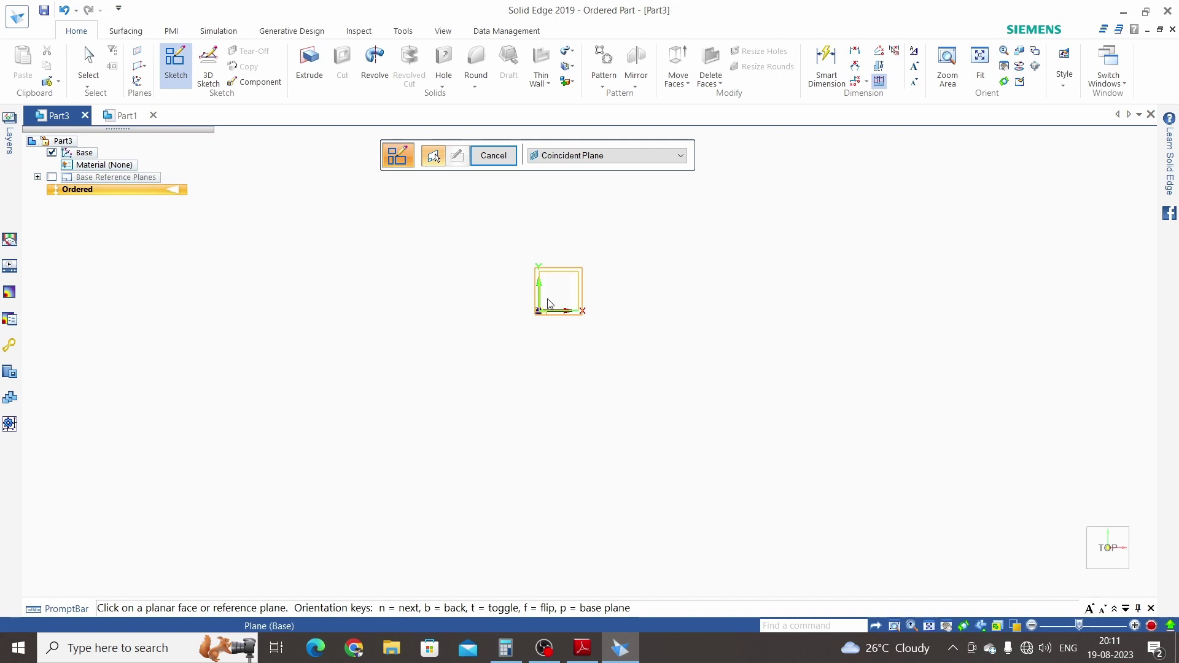
pyautogui.click(553, 158)
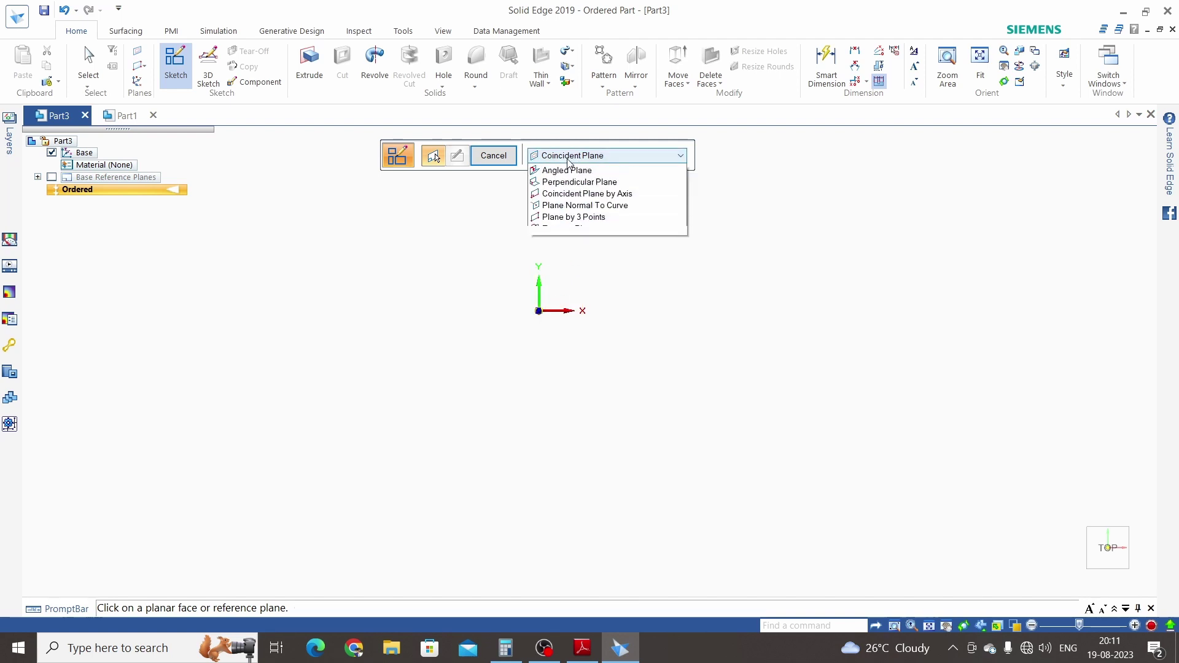
pyautogui.click(548, 172)
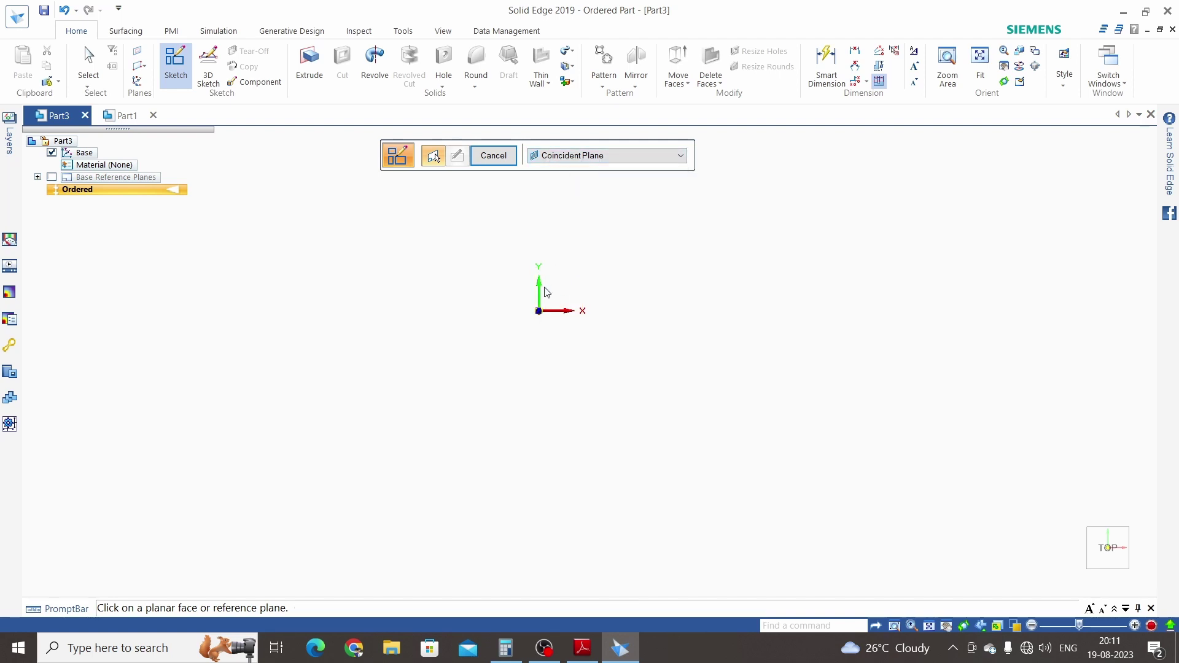
pyautogui.click(548, 311)
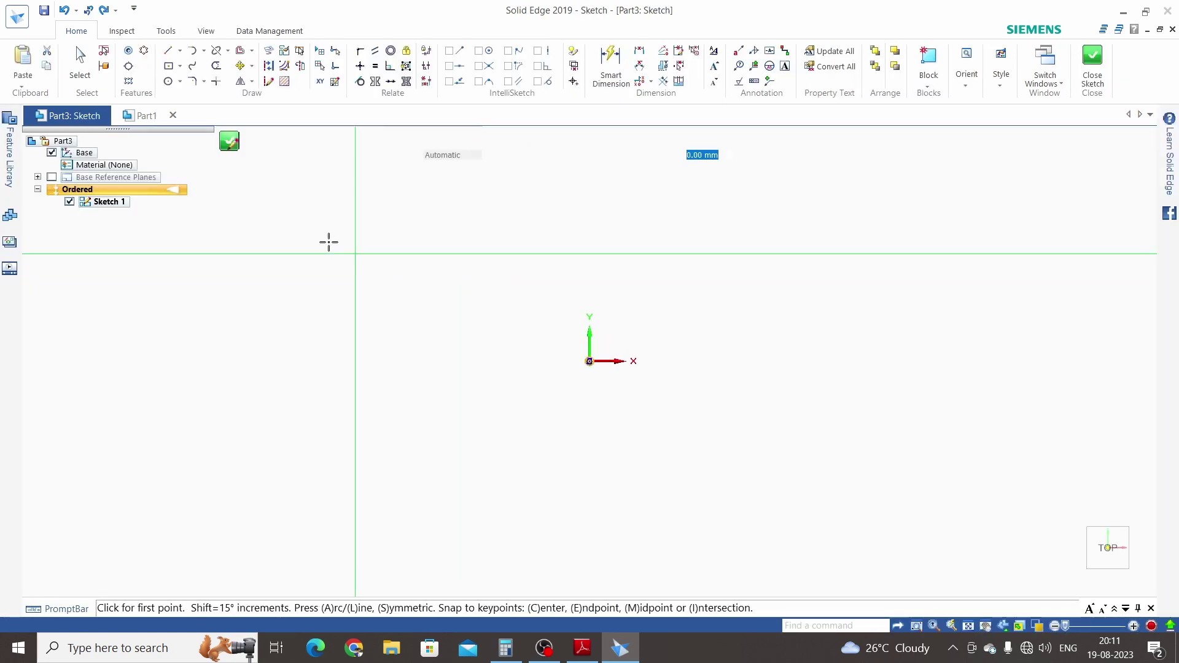
# Step: Draw a horizontal line about 171 mm long and connect its midpoint to the sketch origin
pyautogui.click(180, 51)
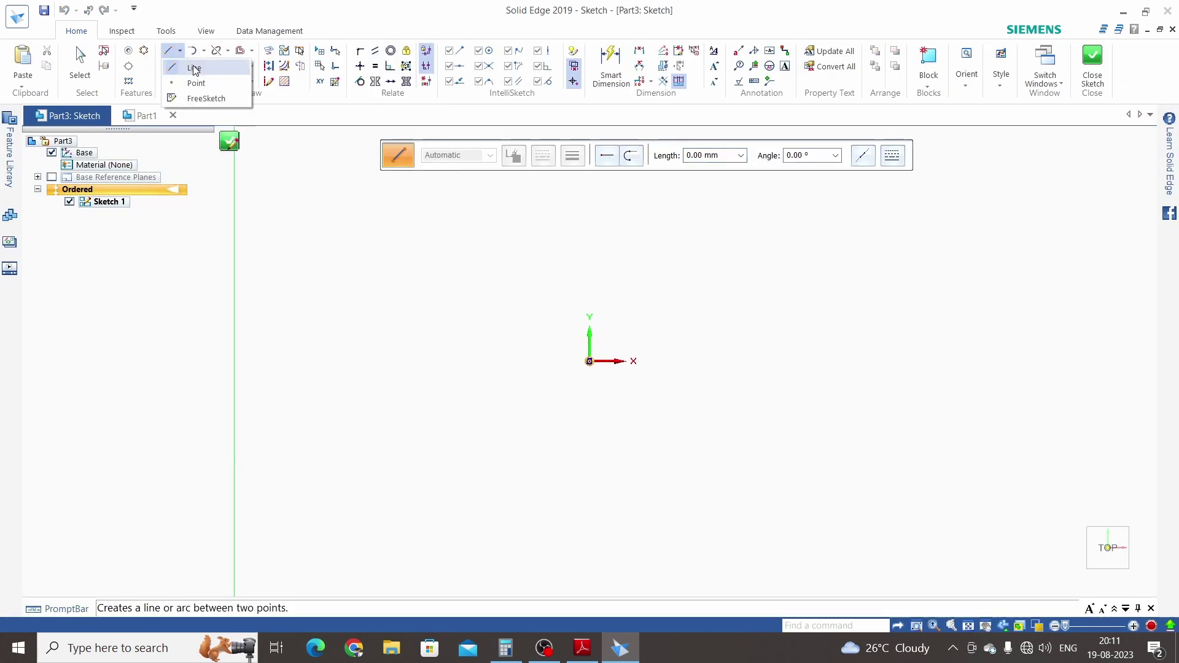
pyautogui.click(210, 84)
pyautogui.click(434, 288)
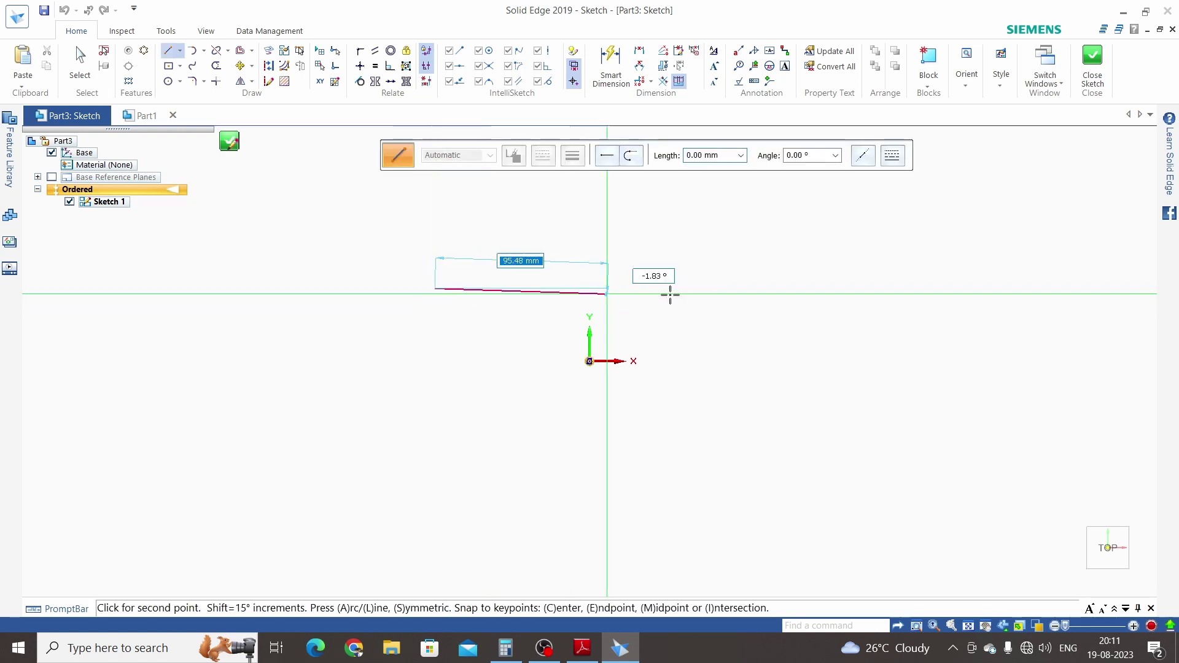
pyautogui.click(813, 288)
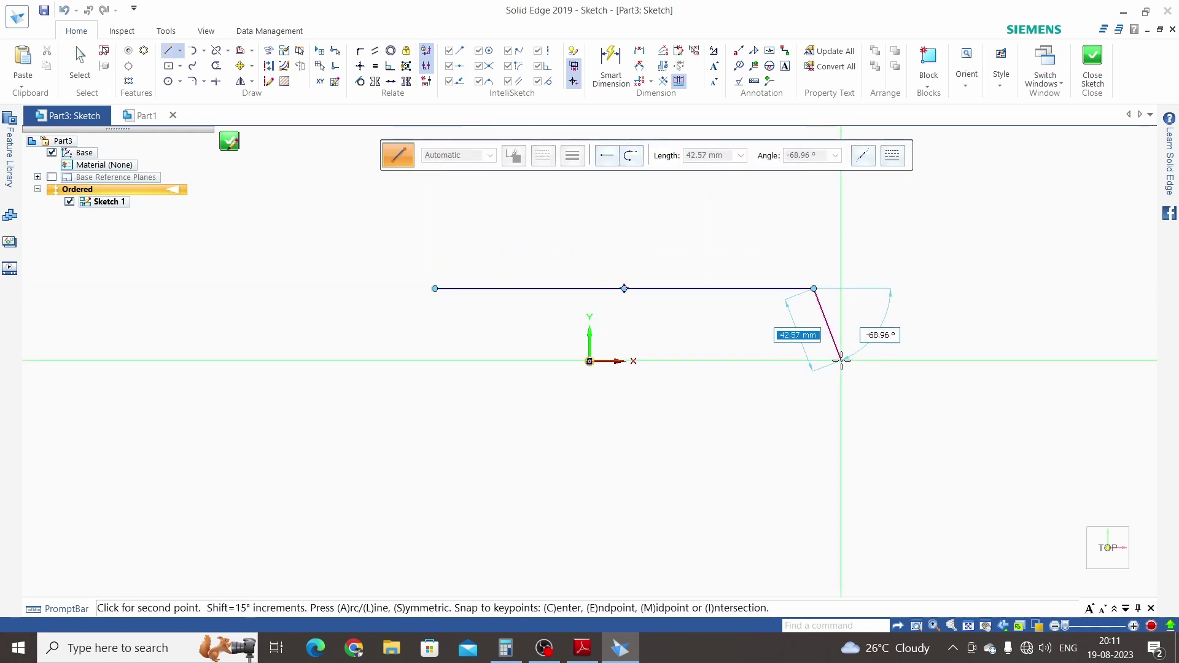
pyautogui.press('Escape')
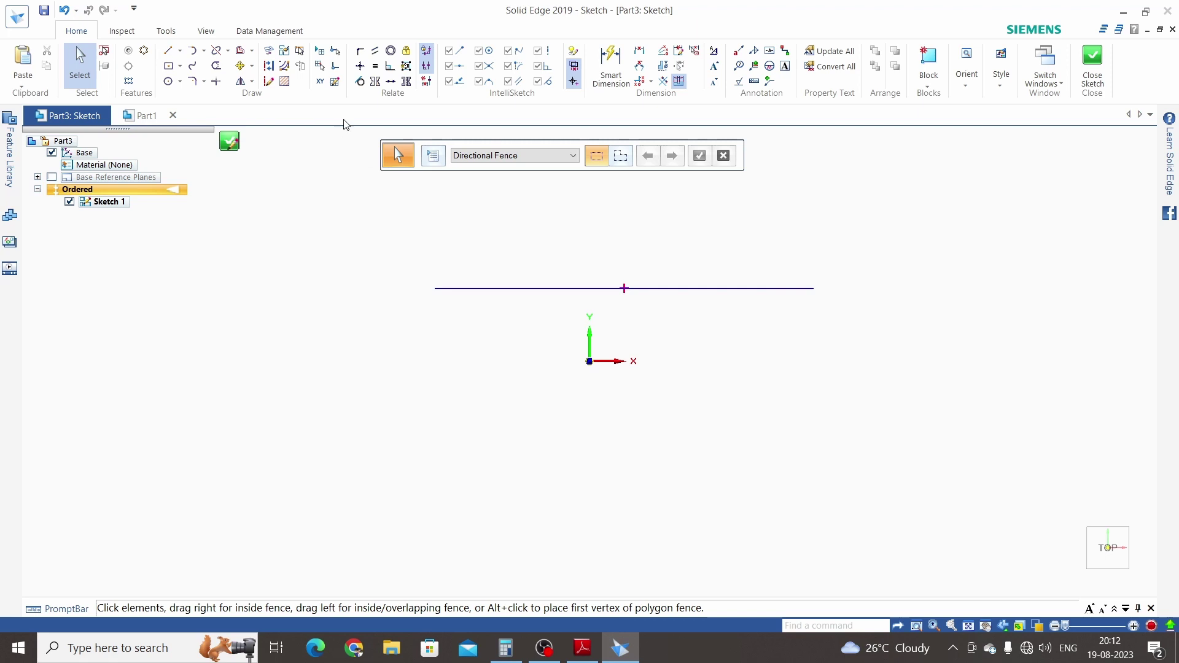
pyautogui.click(362, 58)
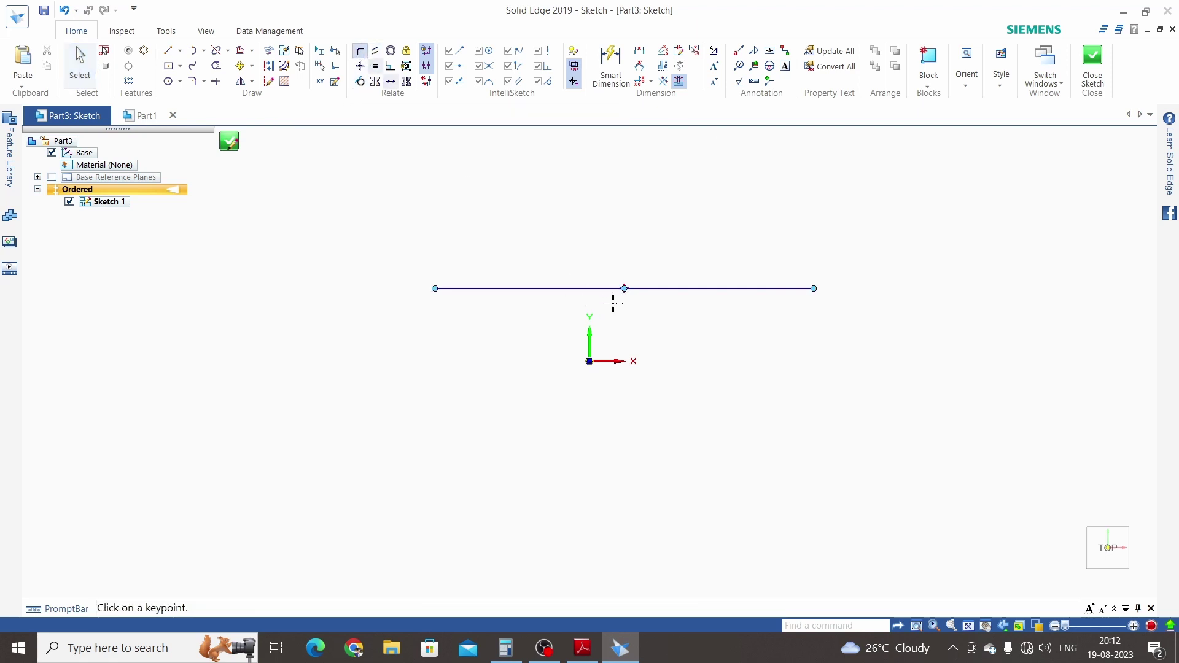
pyautogui.click(625, 288)
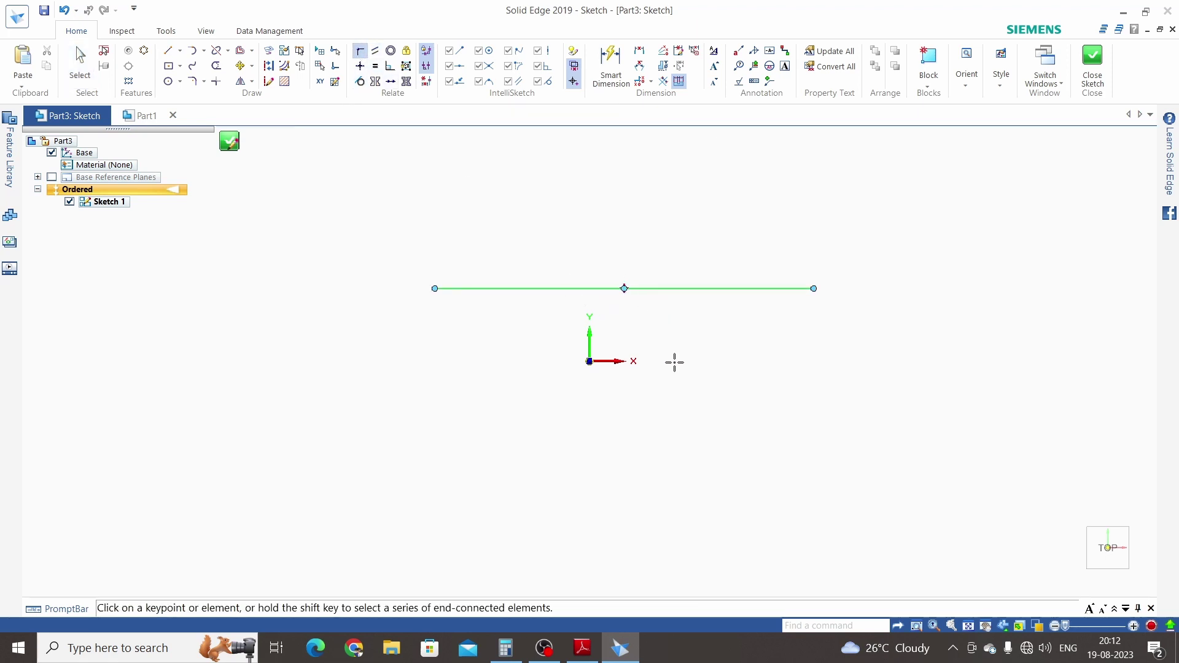
pyautogui.click(589, 361)
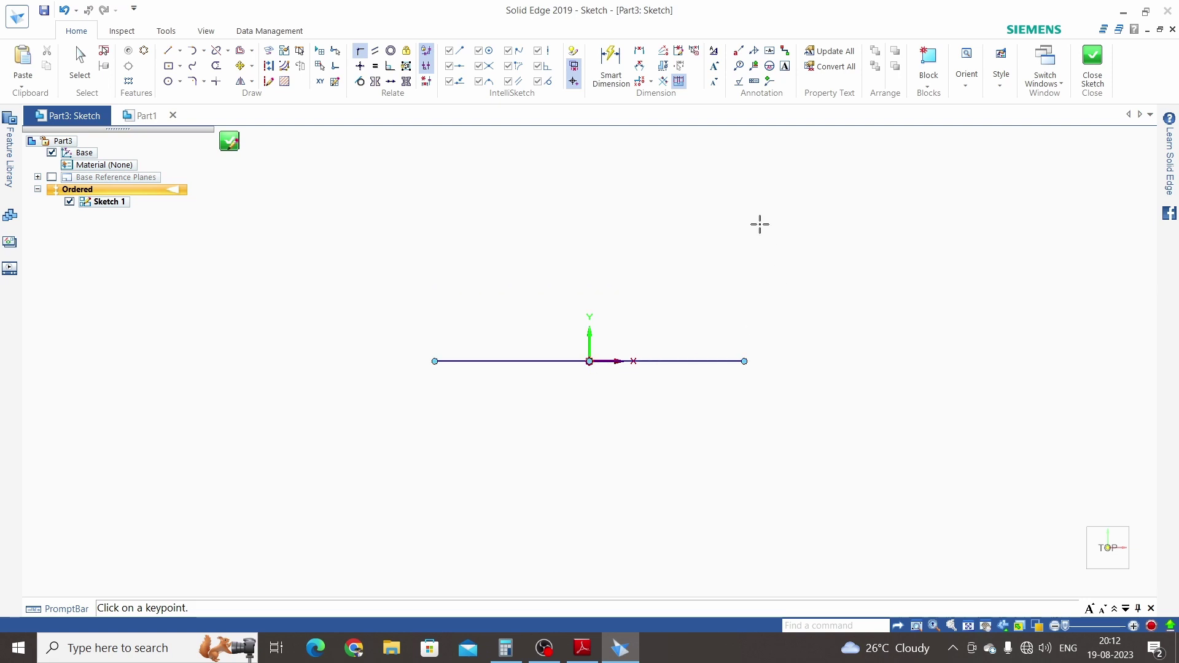
# Step: Dimension the horizontal line's length and set it to 188 mm
pyautogui.click(611, 61)
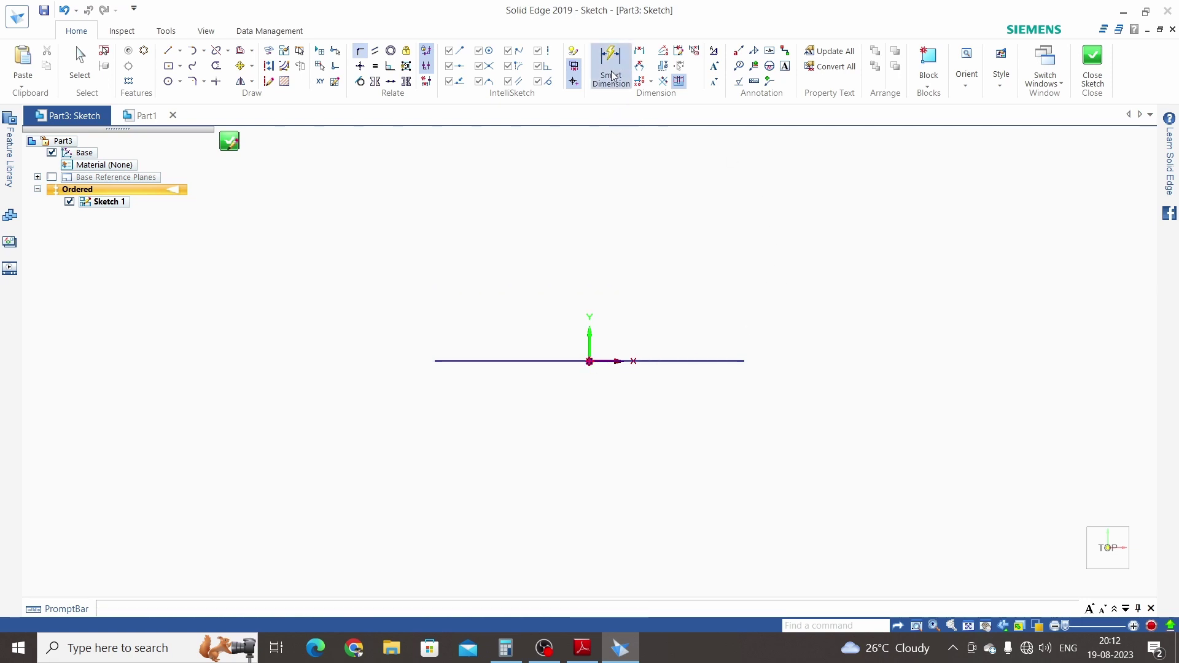
pyautogui.click(680, 361)
pyautogui.click(651, 280)
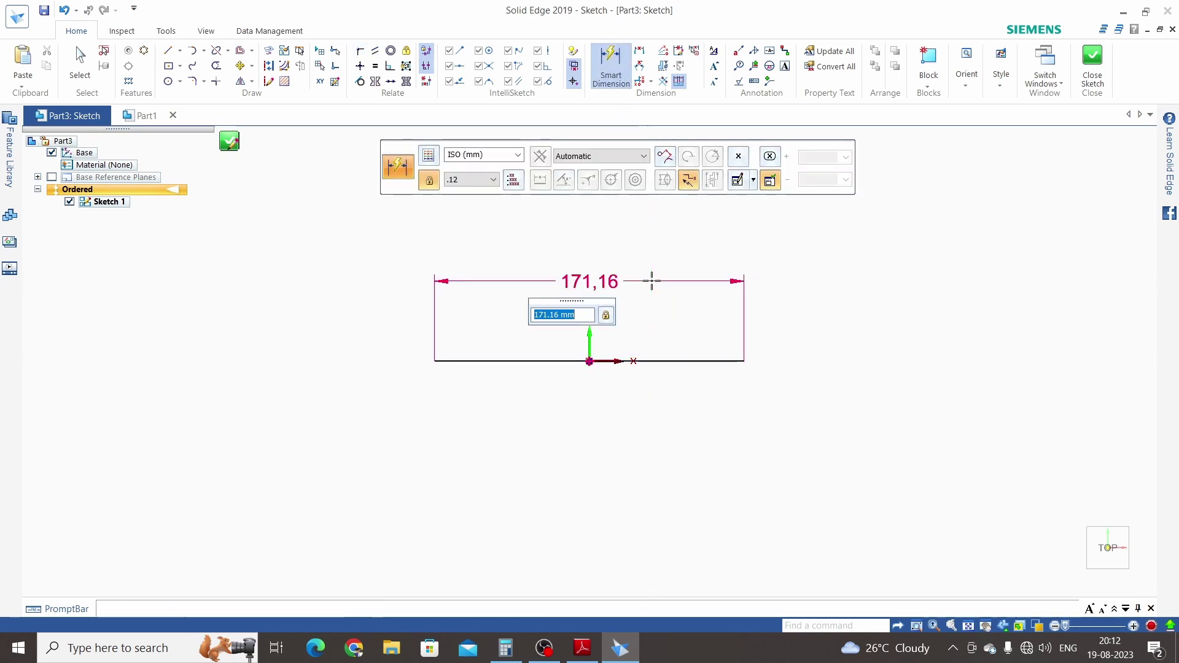
pyautogui.write('188')
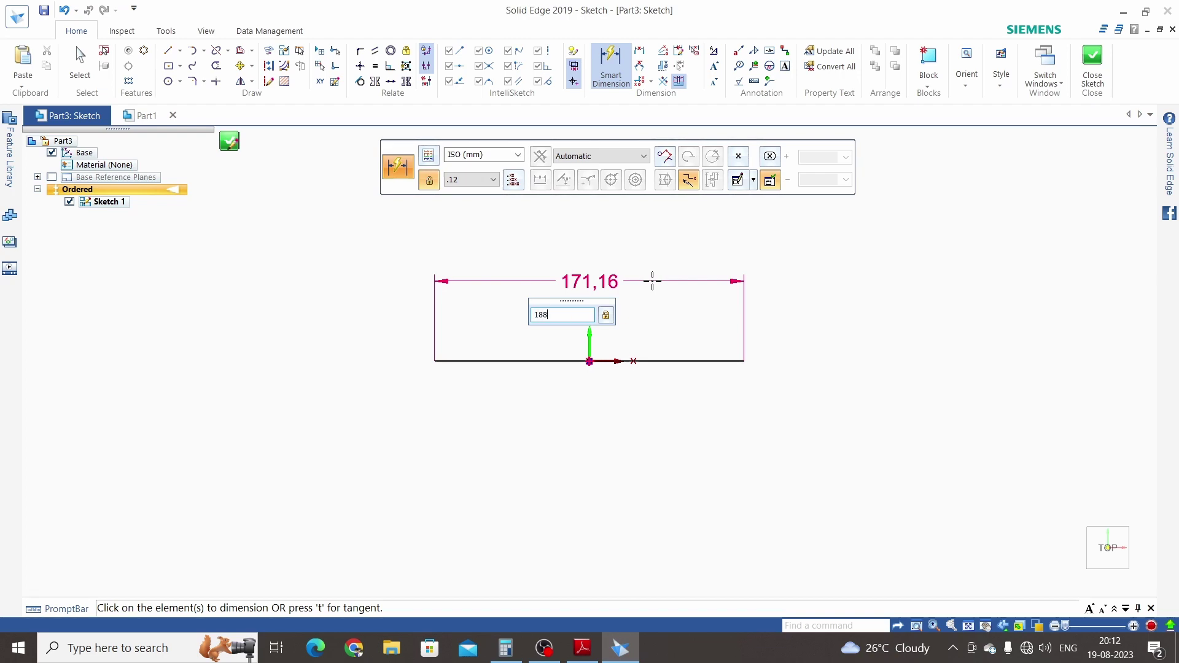
pyautogui.press('Return')
pyautogui.press('Escape')
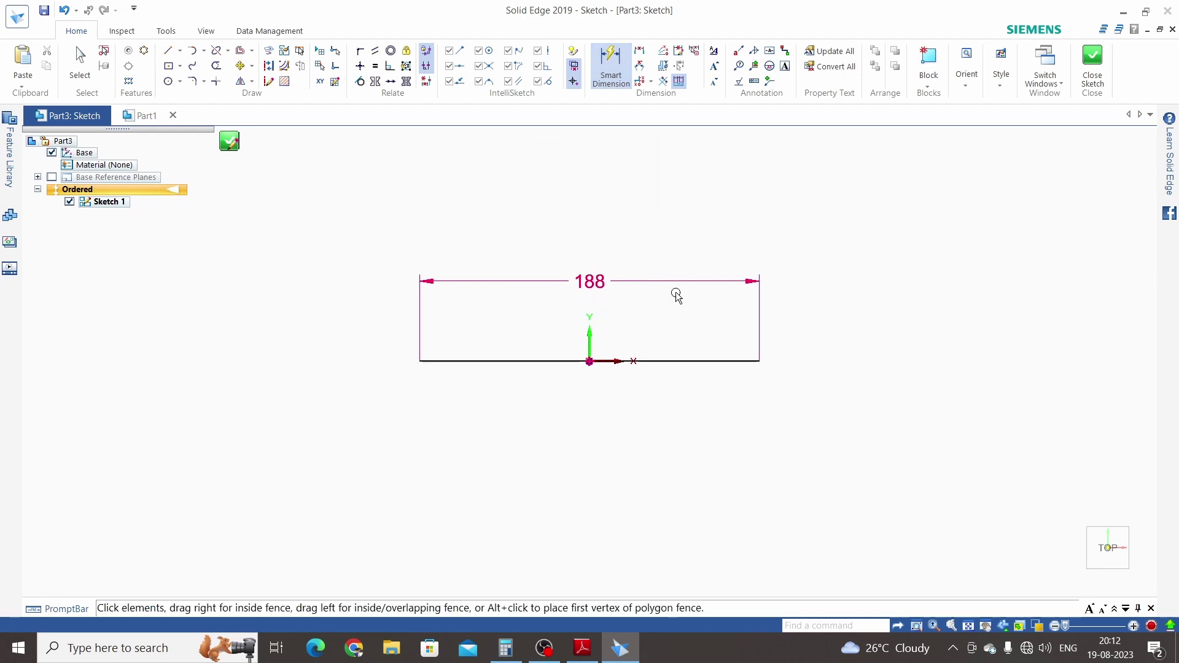
# Step: Draw an outward slanted line rising from the horizontal line's right end and another, about 61 mm long, descending from its left end
pyautogui.hotkey('alt', 'Tab')
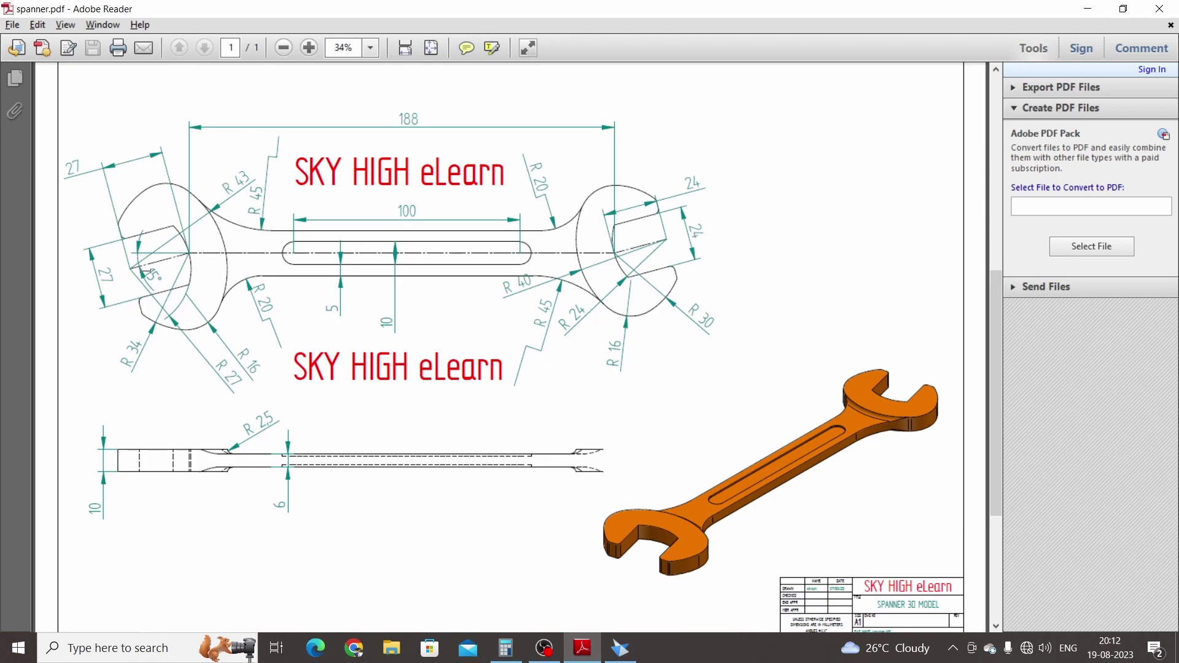
pyautogui.hotkey('alt', 'Tab')
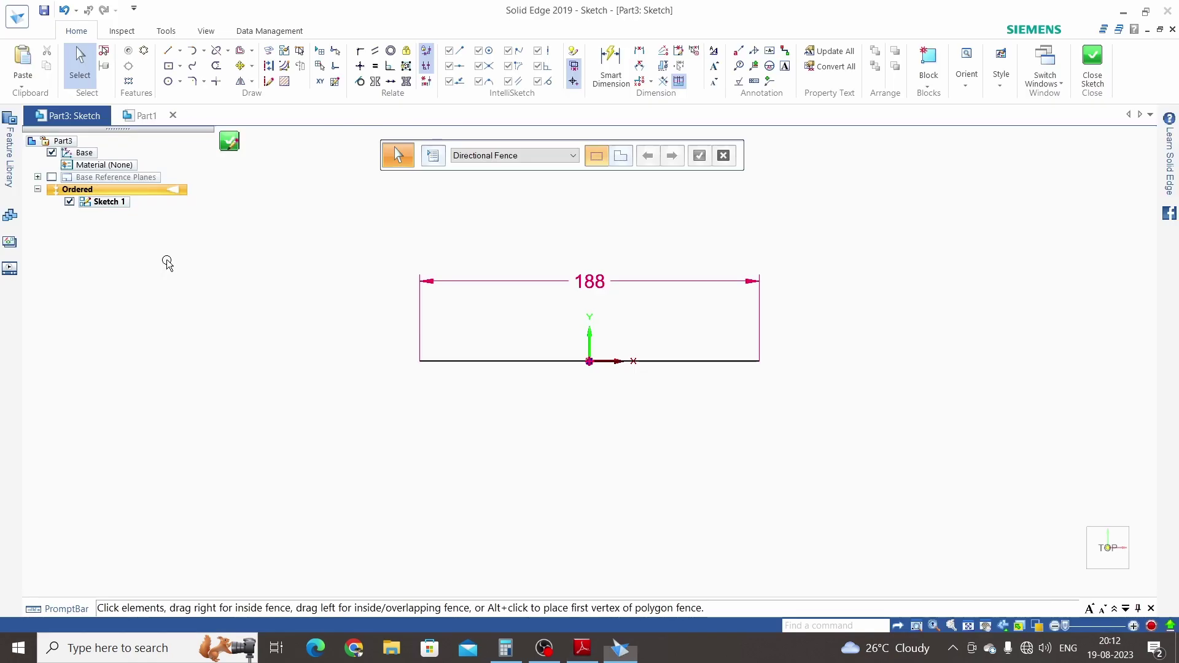
pyautogui.click(180, 51)
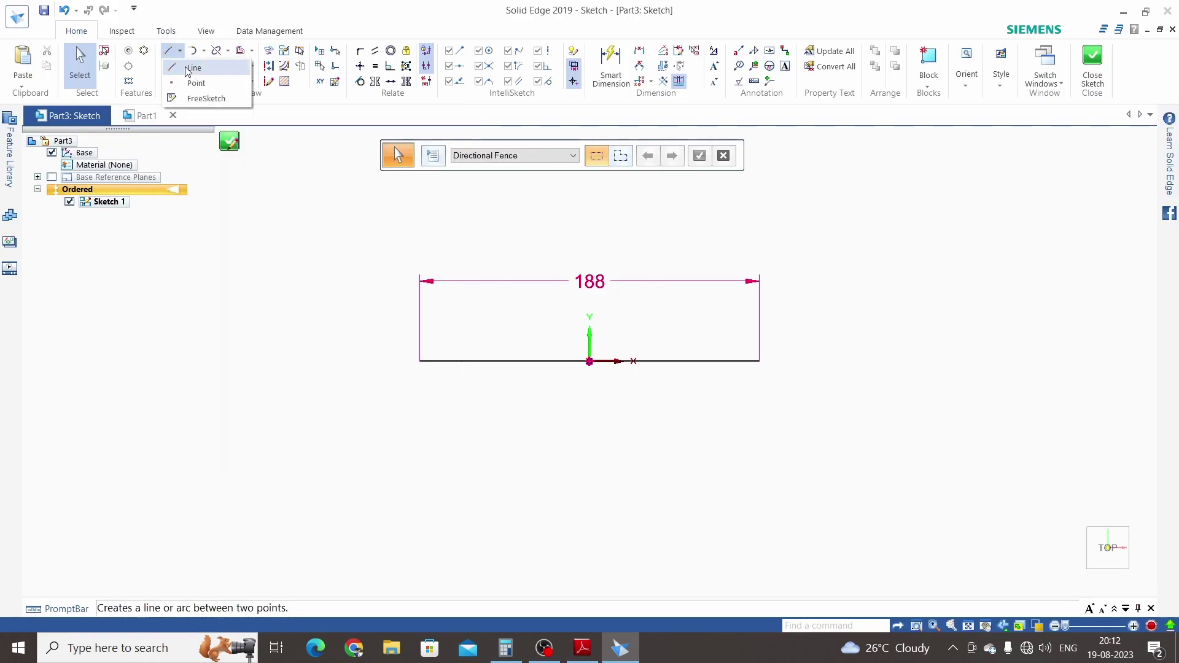
pyautogui.click(187, 68)
pyautogui.click(759, 361)
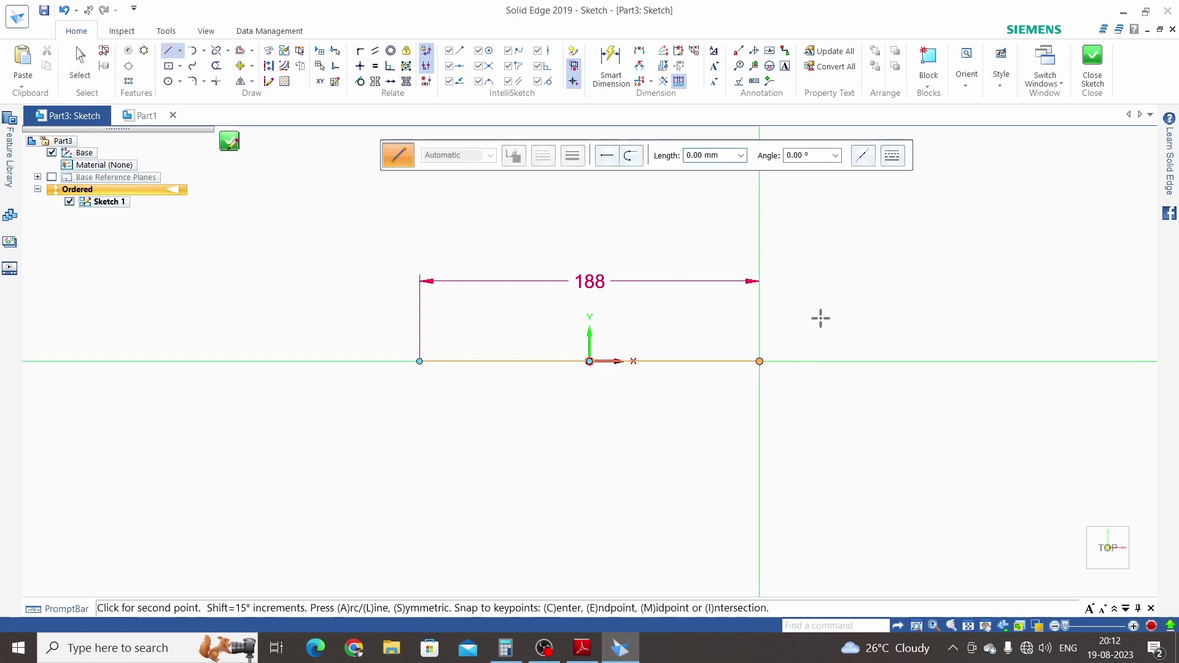
pyautogui.click(827, 307)
pyautogui.press('Escape')
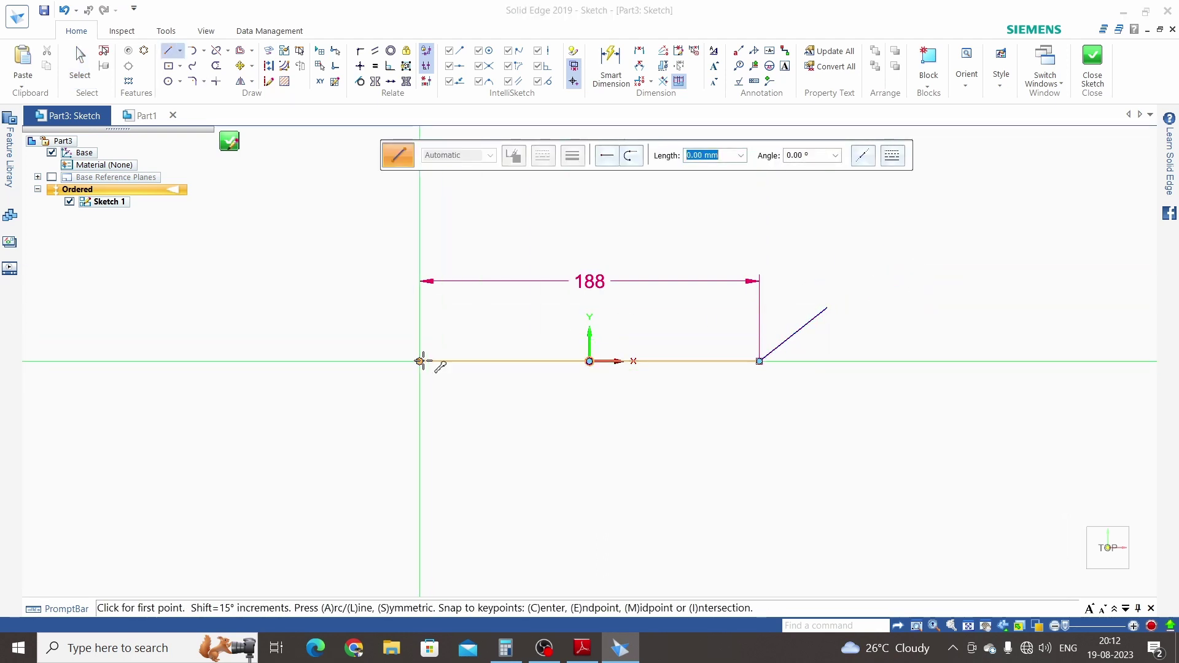
pyautogui.click(420, 361)
pyautogui.click(323, 412)
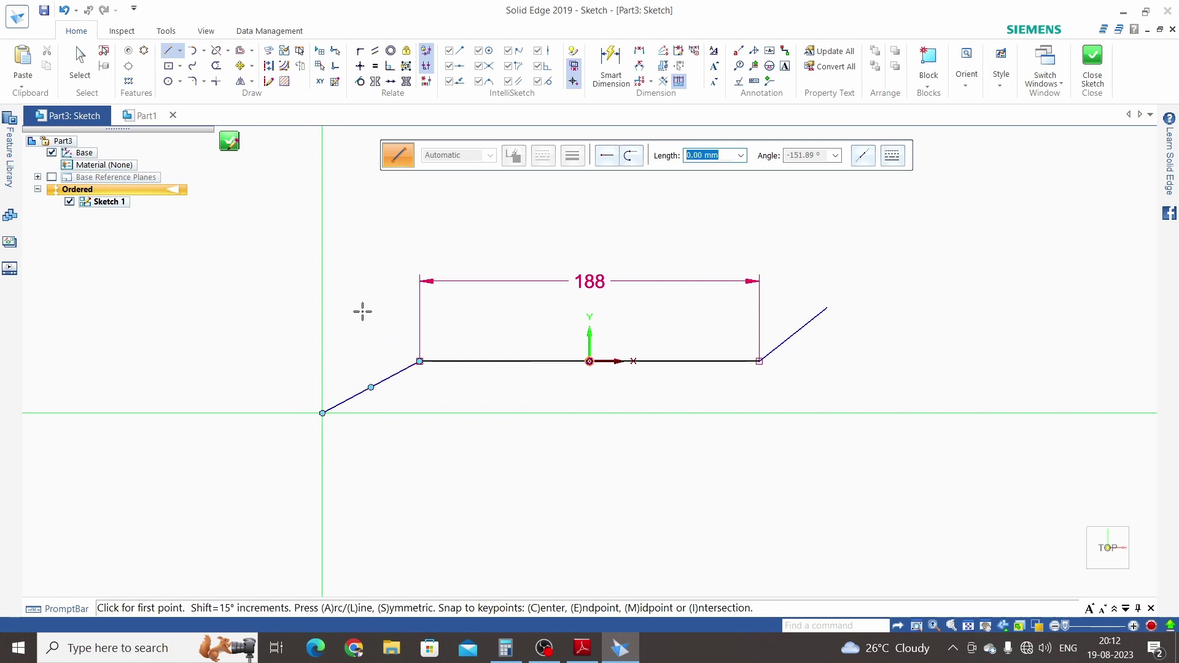
pyautogui.press('Escape')
pyautogui.press('Escape')
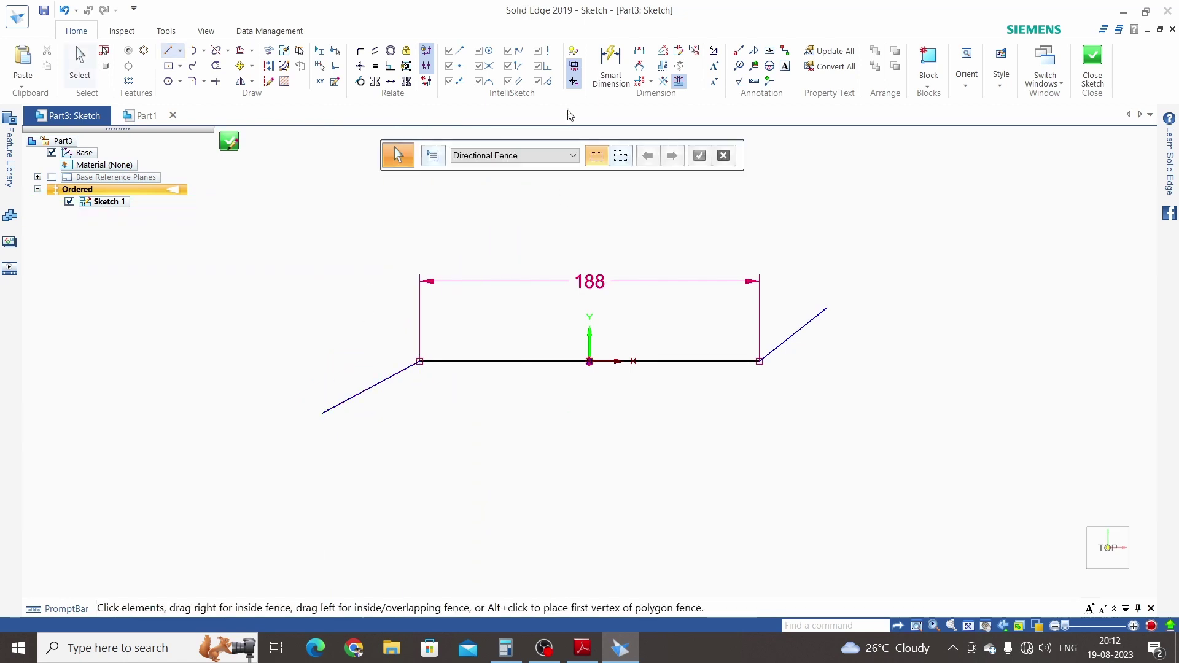
# Step: Dimension the two slanted lines, setting the left one to 27 mm and the right one to 24 mm
pyautogui.click(611, 65)
pyautogui.click(382, 381)
pyautogui.click(353, 347)
pyautogui.write('27')
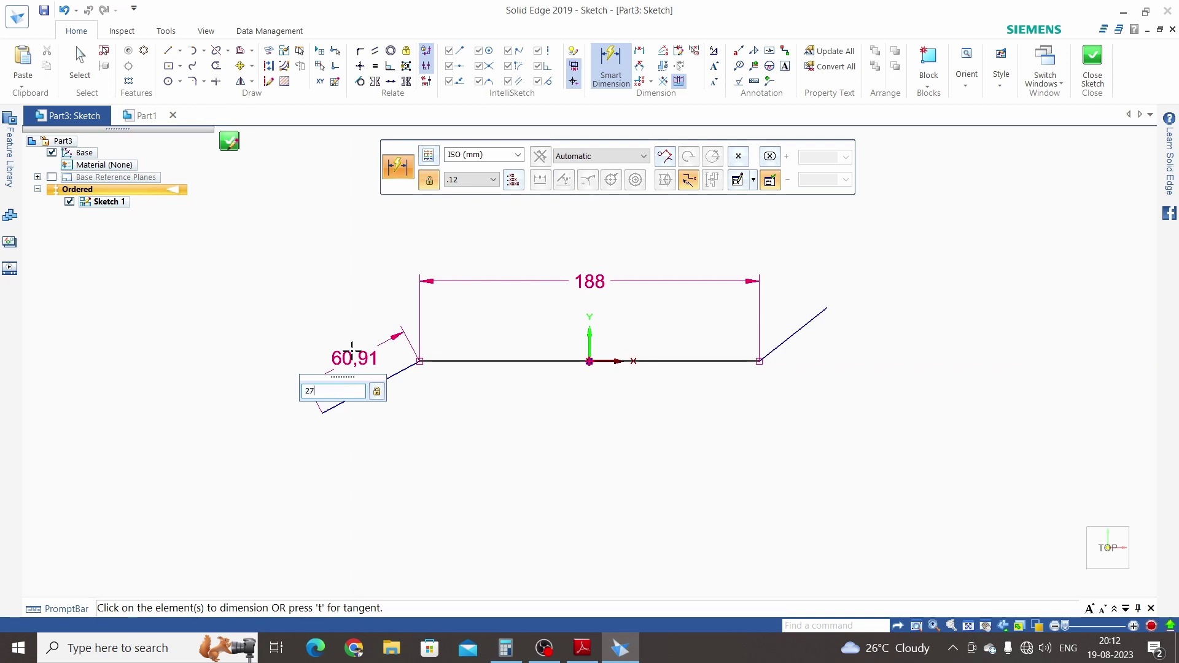
pyautogui.press('Return')
pyautogui.click(798, 328)
pyautogui.click(809, 365)
pyautogui.write('24')
pyautogui.press('Return')
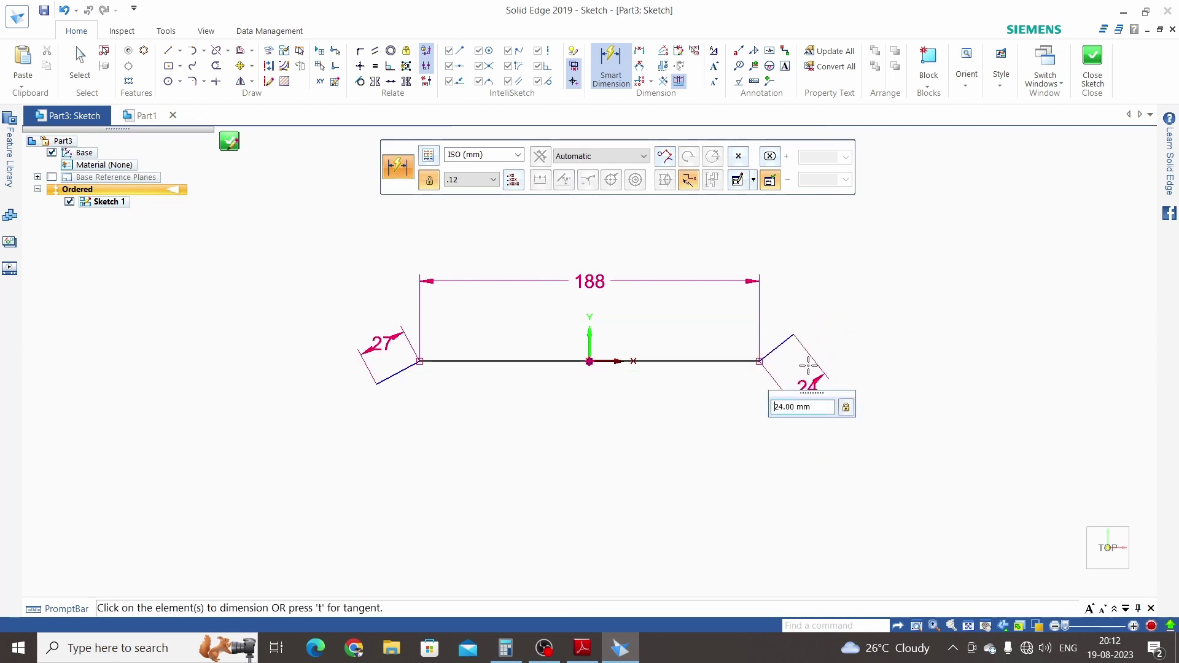
pyautogui.press('Escape')
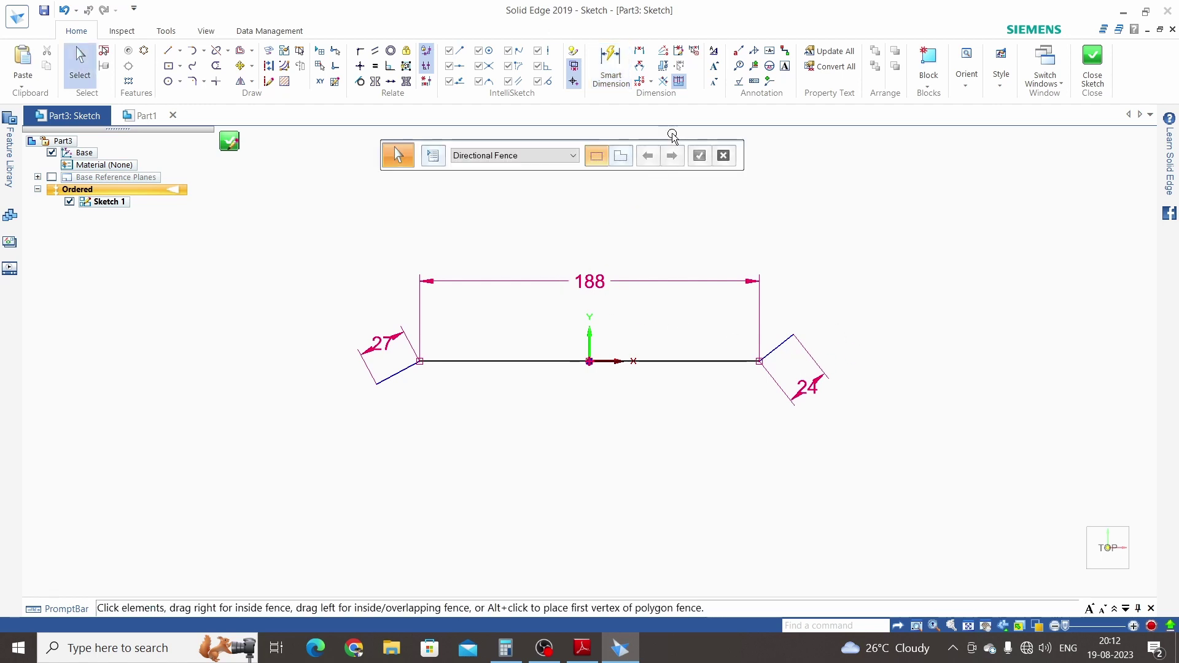
# Step: Dimension the angle between the left slanted line and the horizontal line and set it to 15°
pyautogui.click(640, 66)
pyautogui.scroll(3, 389, 382)
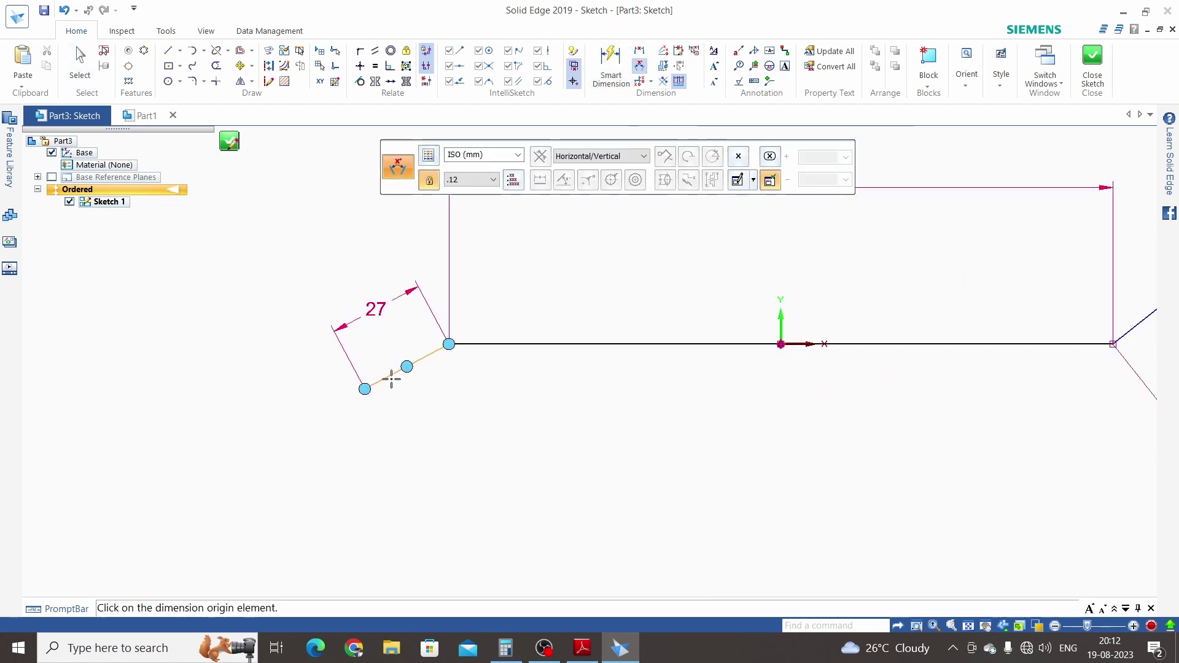
pyautogui.click(421, 358)
pyautogui.click(488, 344)
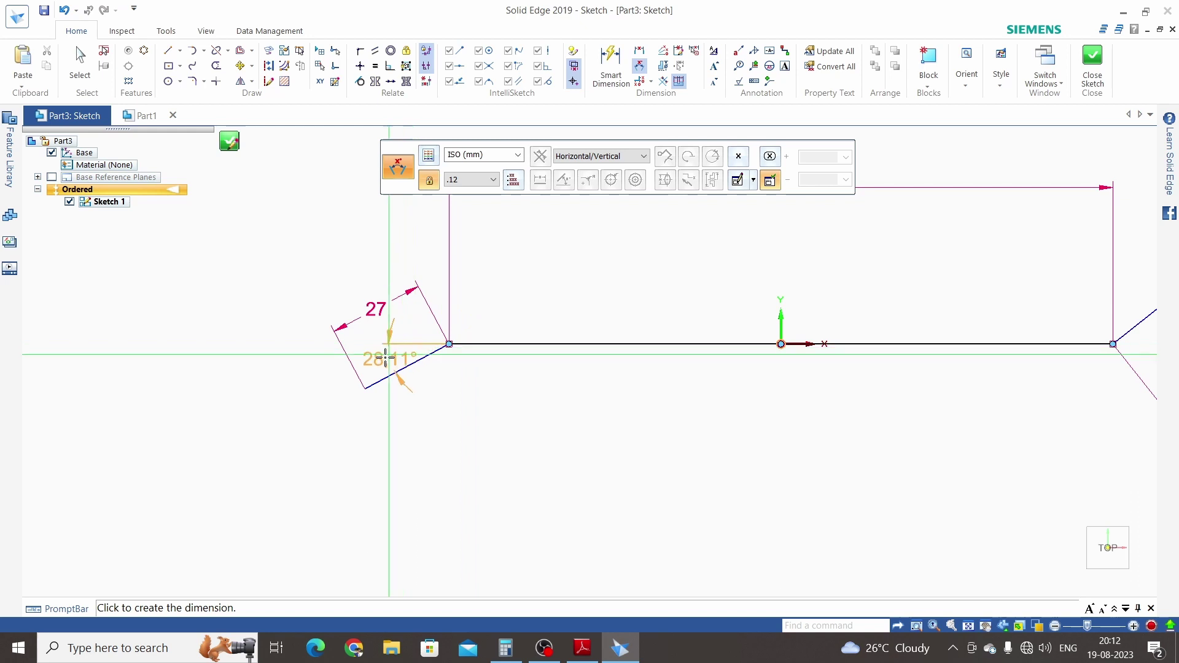
pyautogui.click(390, 358)
pyautogui.write('15')
pyautogui.press('Return')
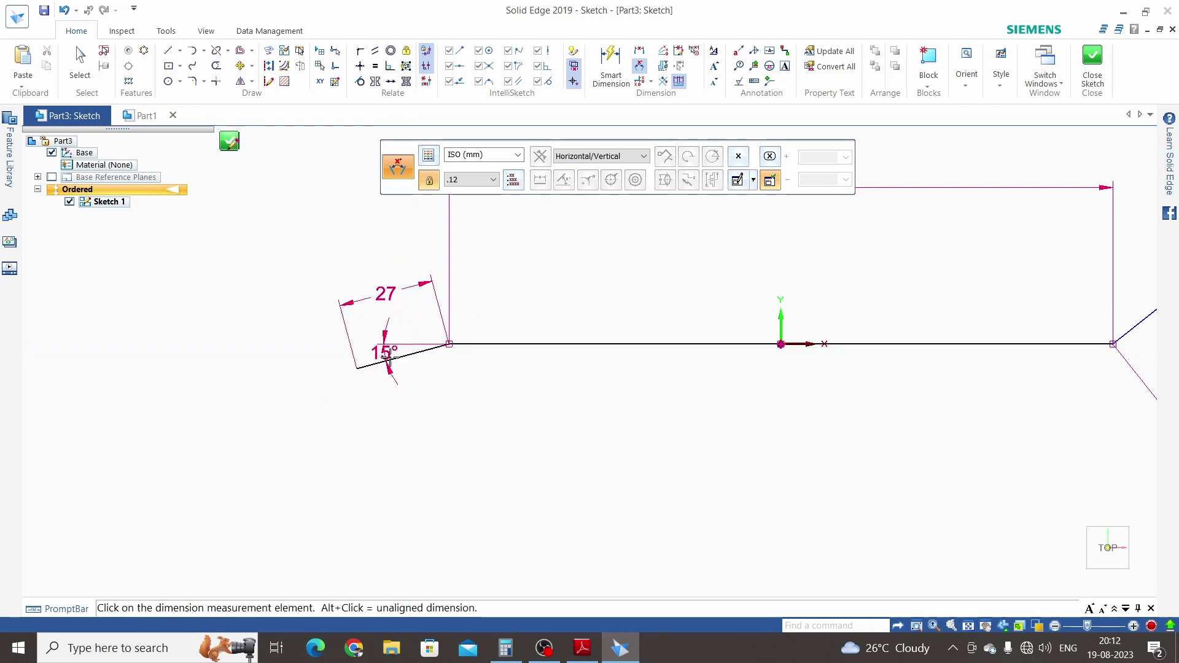
pyautogui.press('Escape')
pyautogui.scroll(-1, 436, 453)
pyautogui.scroll(-1, 436, 453)
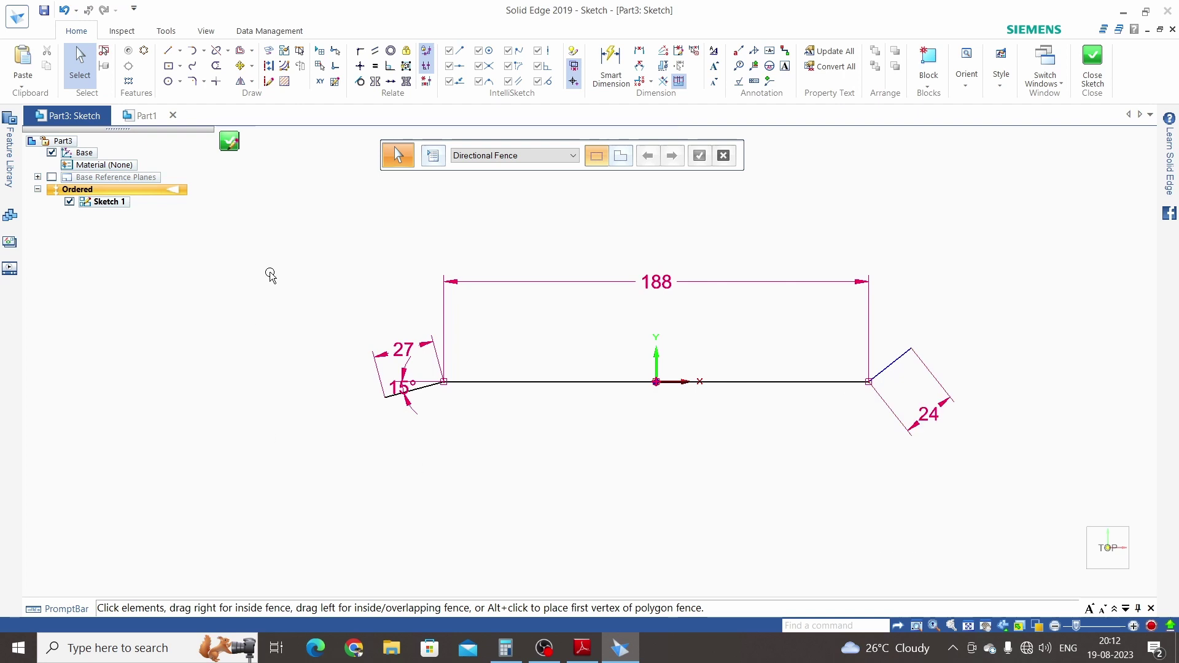
# Step: Apply a Parallel relation between the left slanted line and the right slanted line
pyautogui.click(377, 54)
pyautogui.scroll(3, 416, 396)
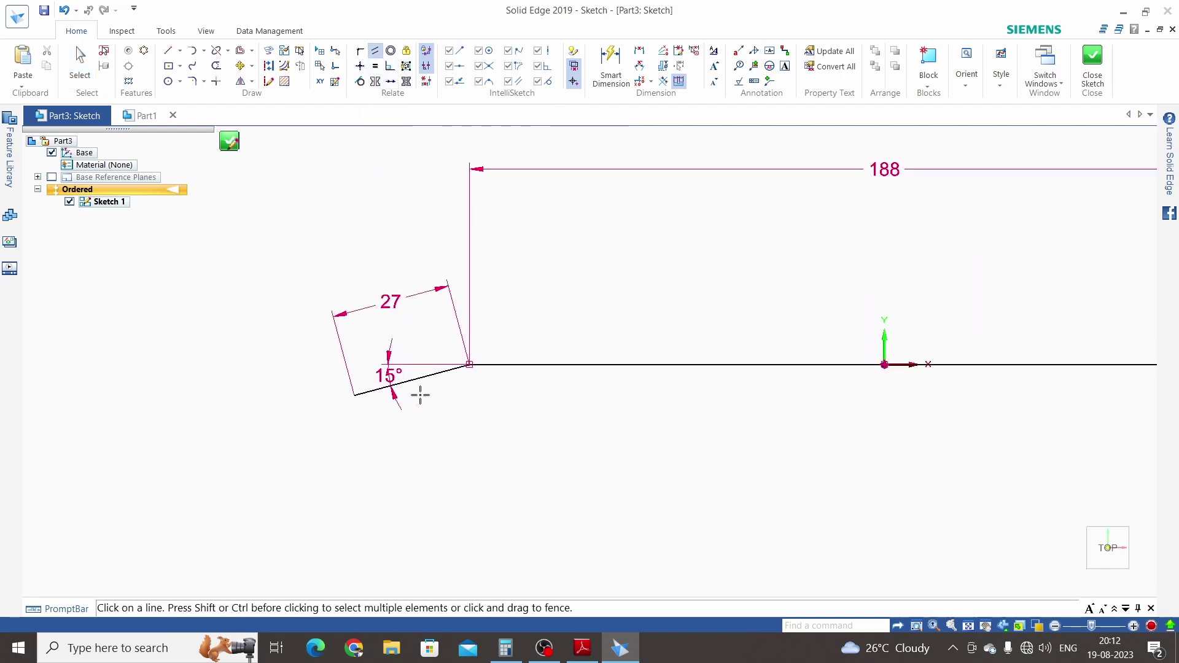
pyautogui.click(421, 376)
pyautogui.scroll(-3, 398, 439)
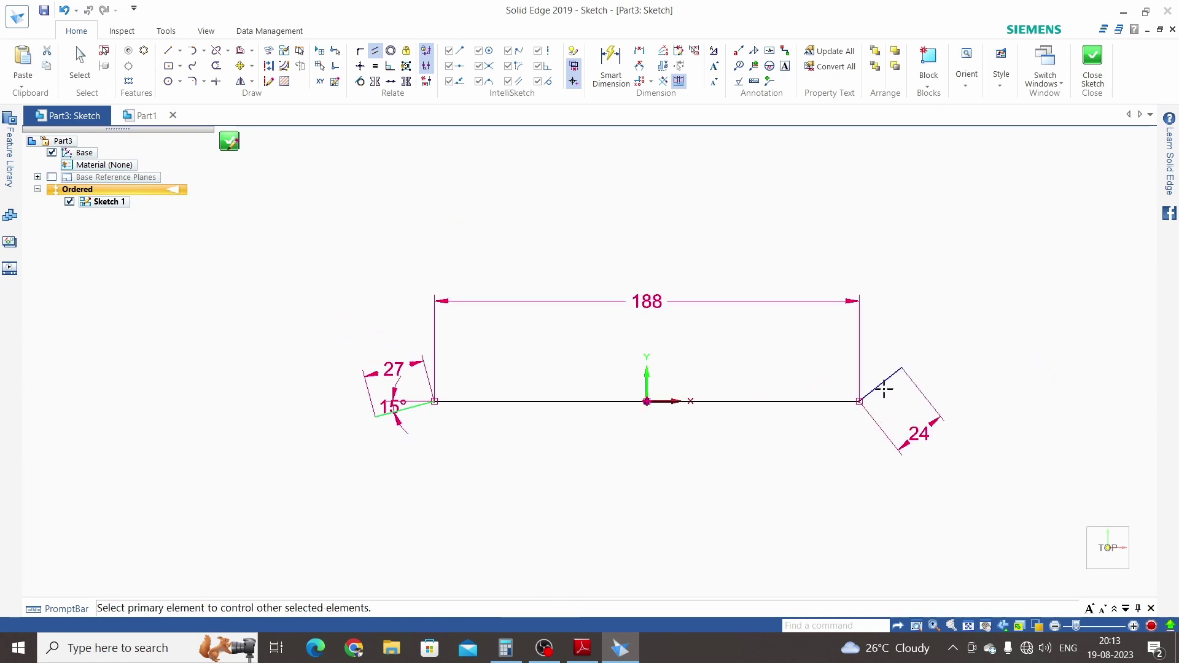
pyautogui.click(880, 387)
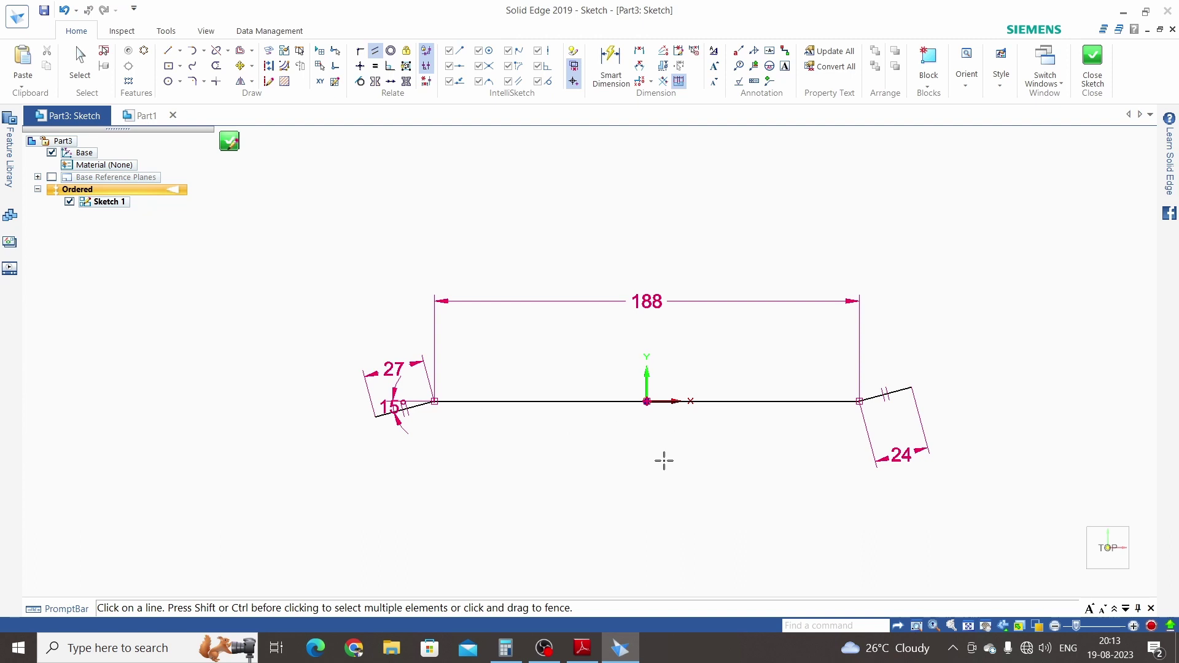
pyautogui.press('Escape')
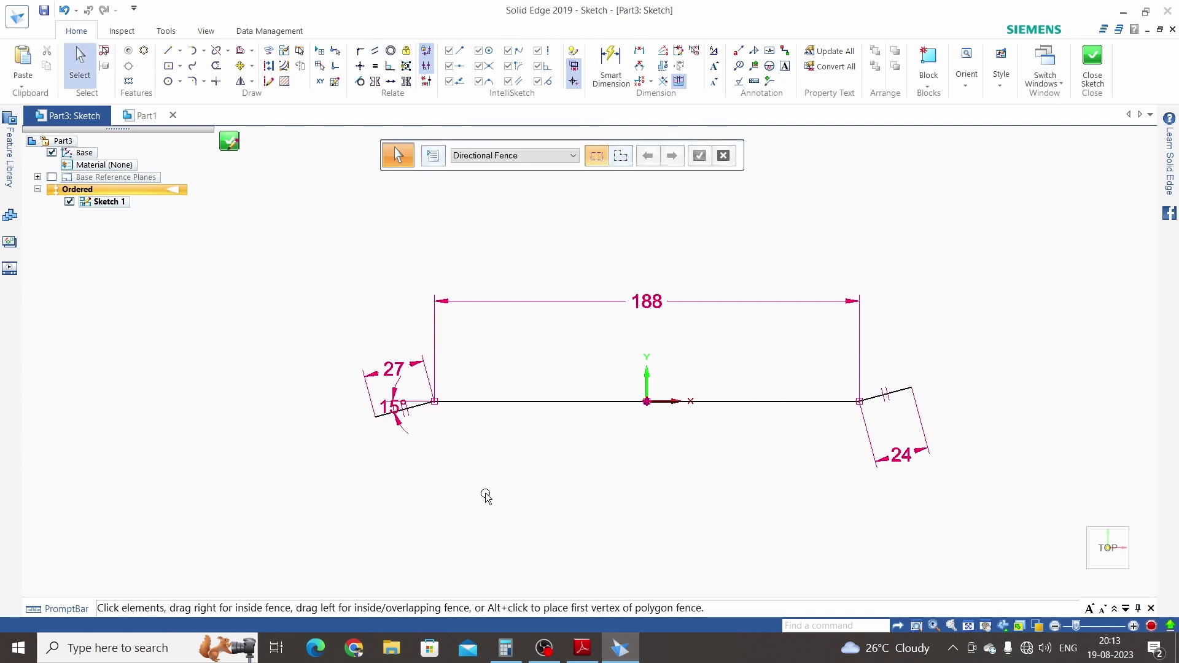
# Step: Convert the three connected lines to construction geometry using Chain selection
pyautogui.click(269, 66)
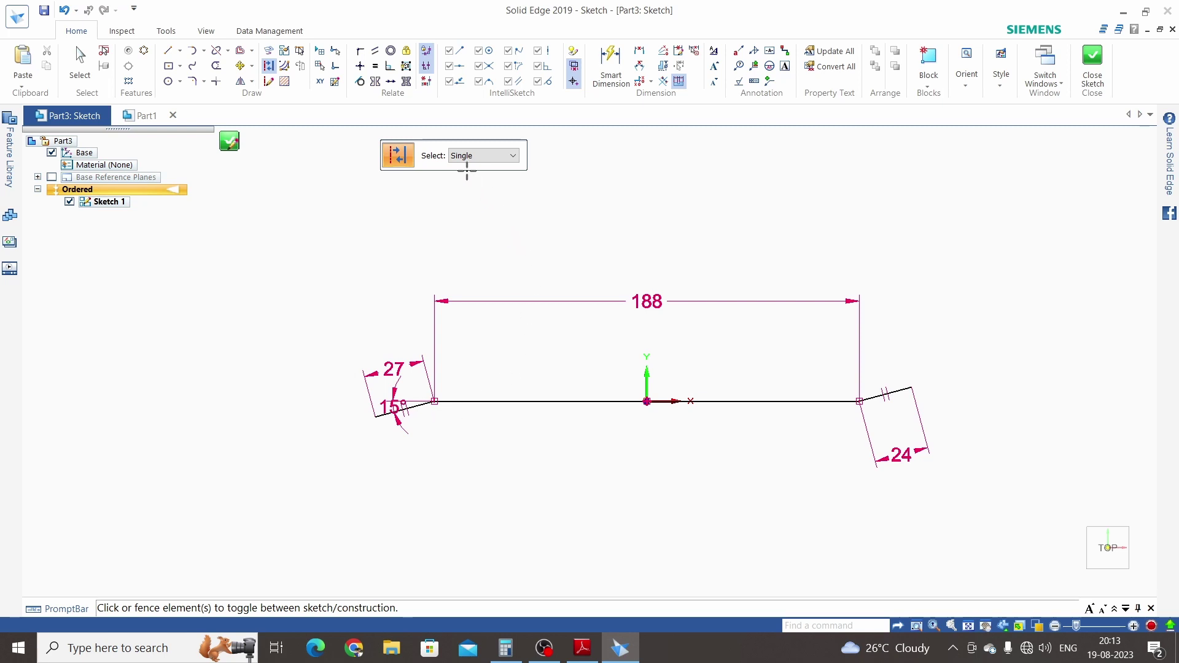
pyautogui.click(513, 155)
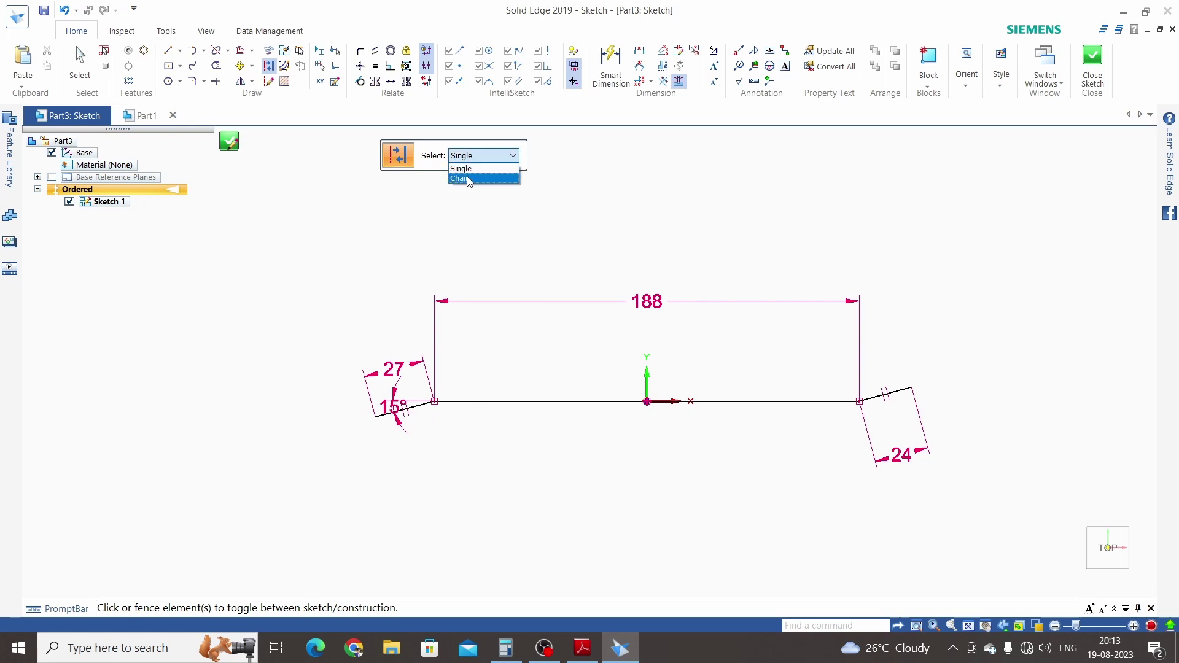
pyautogui.click(472, 178)
pyautogui.click(471, 401)
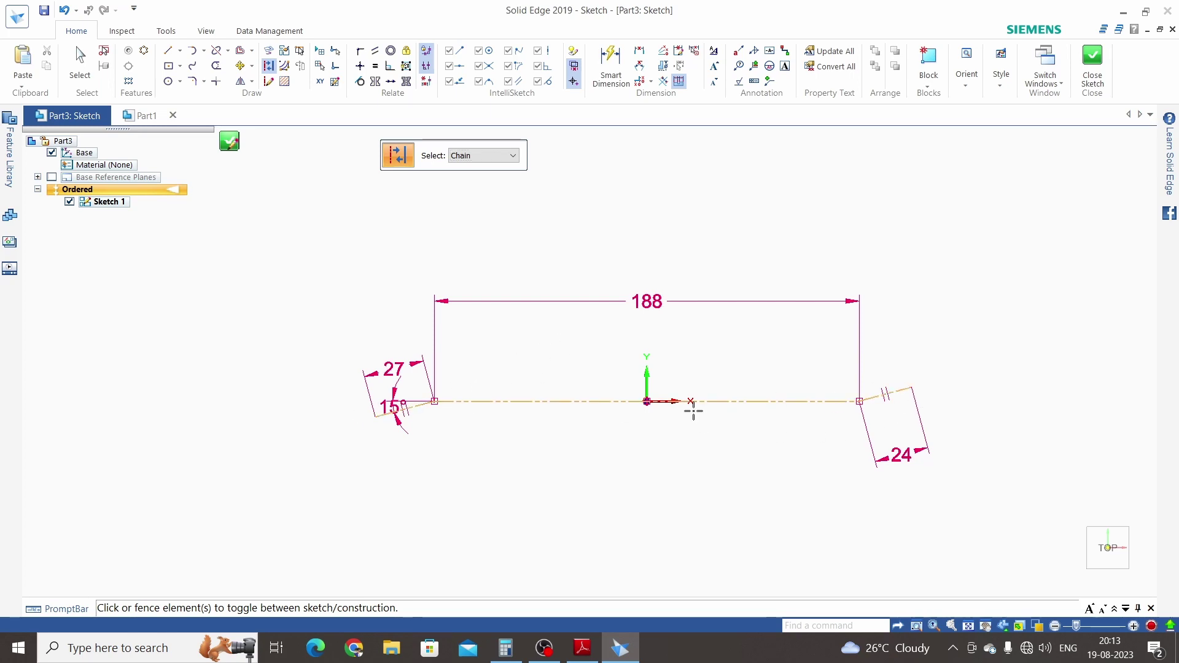
pyautogui.press('Escape')
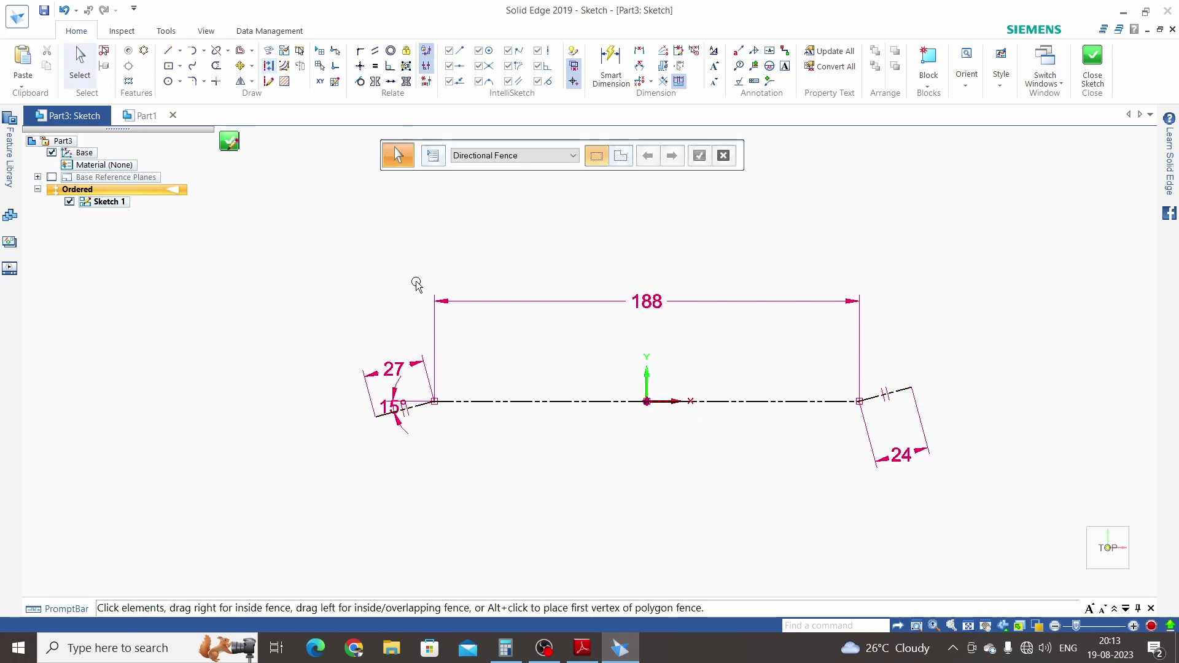
# Step: Check the left jaw in the spanner PDF and offset the left slanted line 13.5 mm upward using Single selection
pyautogui.hotkey('alt', 'Tab')
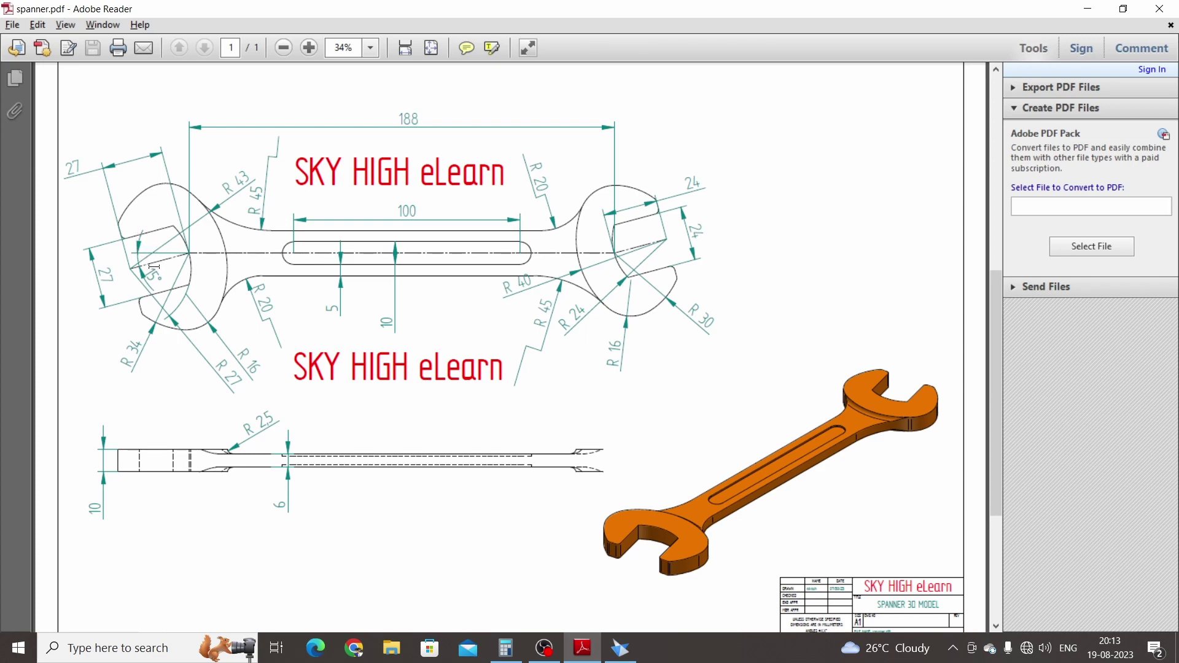
pyautogui.hotkey('alt', 'Tab')
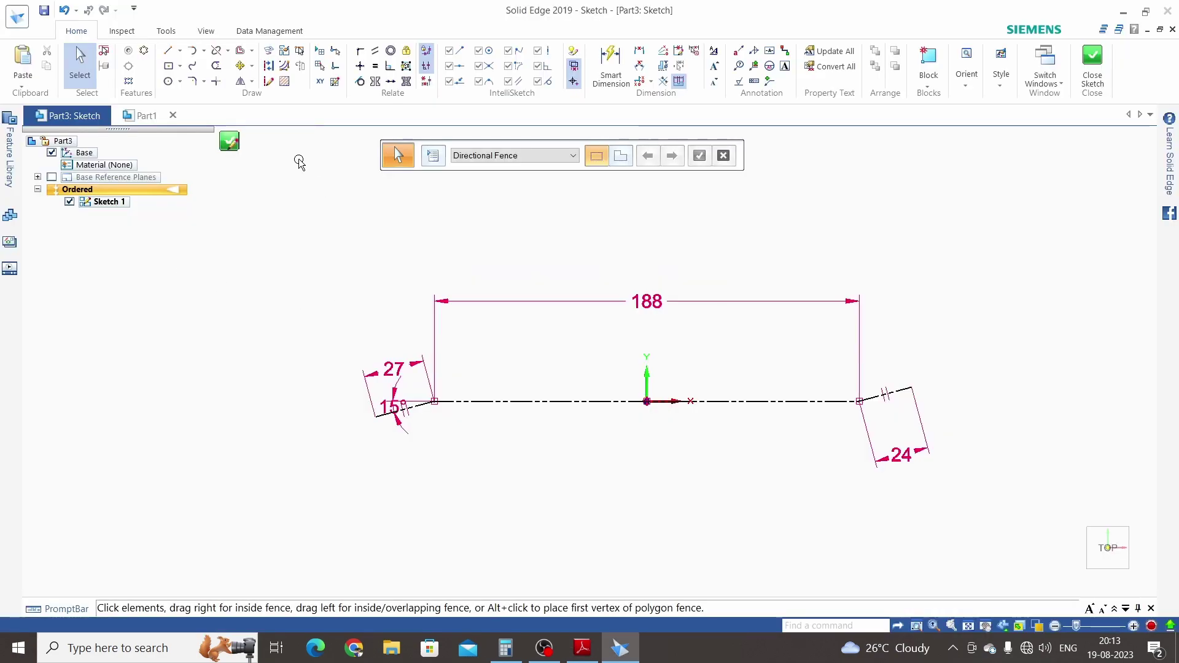
pyautogui.click(251, 50)
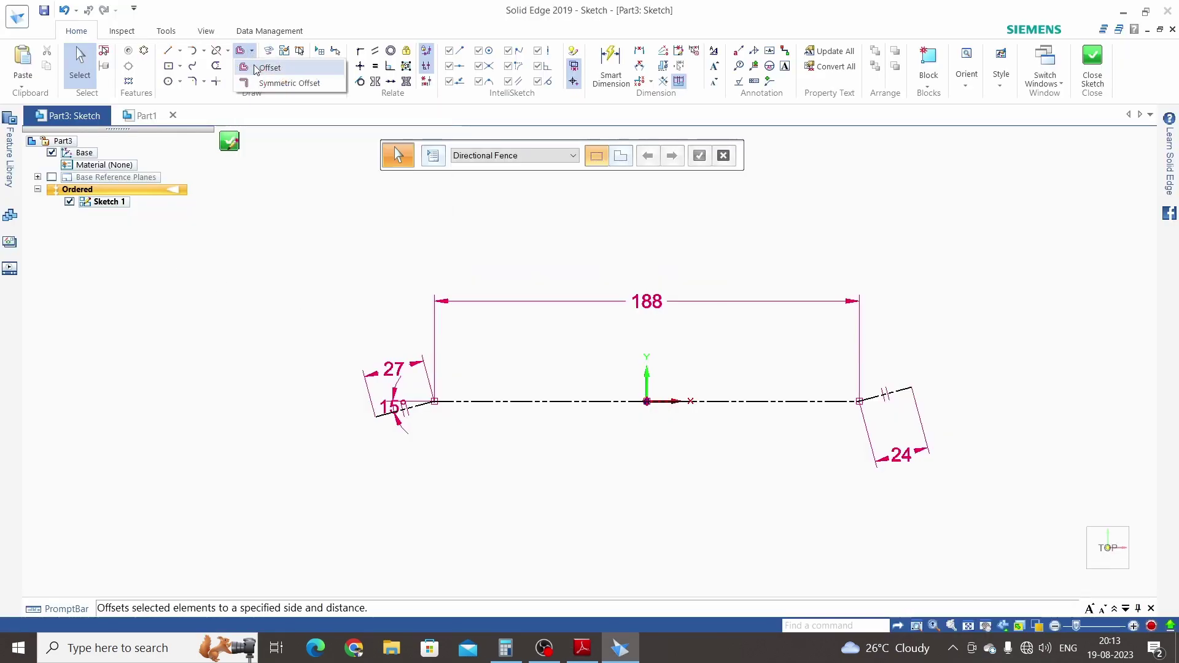
pyautogui.click(257, 69)
pyautogui.scroll(3, 414, 461)
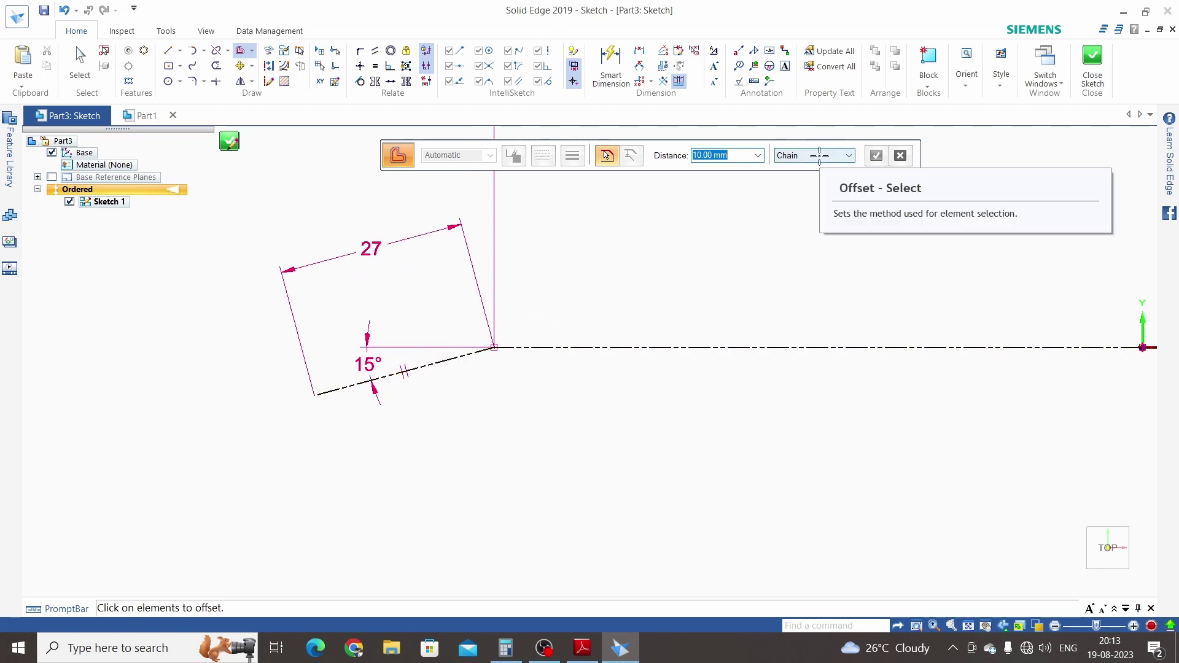
pyautogui.click(819, 156)
pyautogui.click(798, 167)
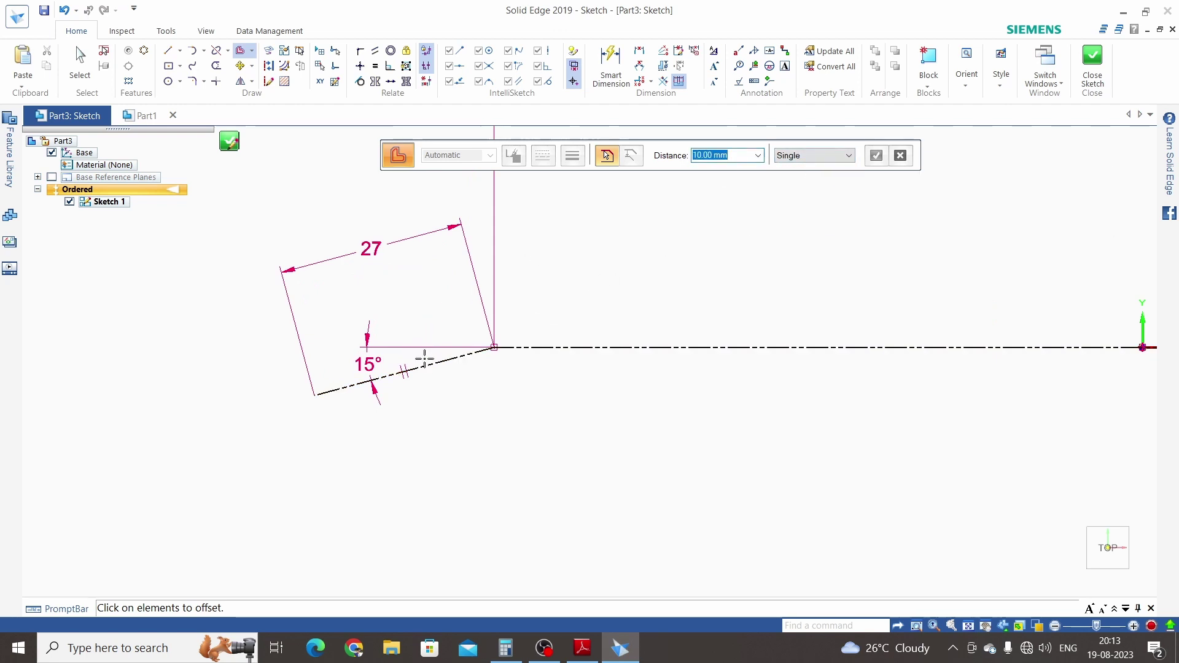
pyautogui.click(423, 360)
pyautogui.write('13.5')
pyautogui.press('Return')
pyautogui.click(405, 280)
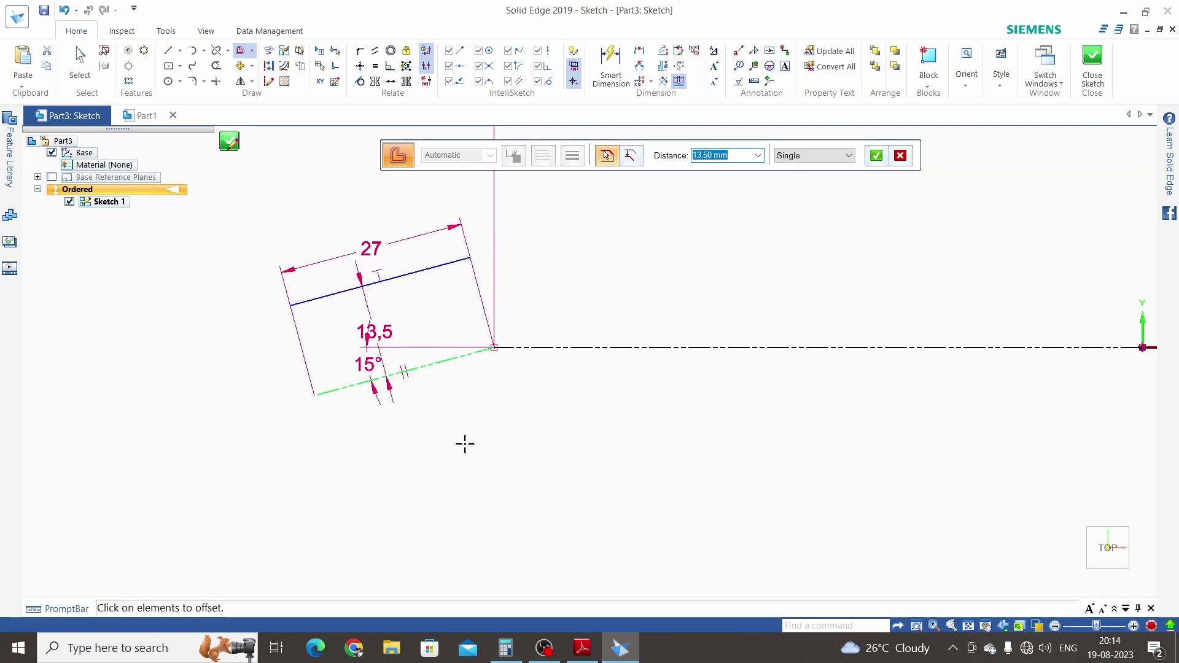
# Step: Offset the left slanted line 13.5 mm downward as well and finish the Offset command
pyautogui.press('Return')
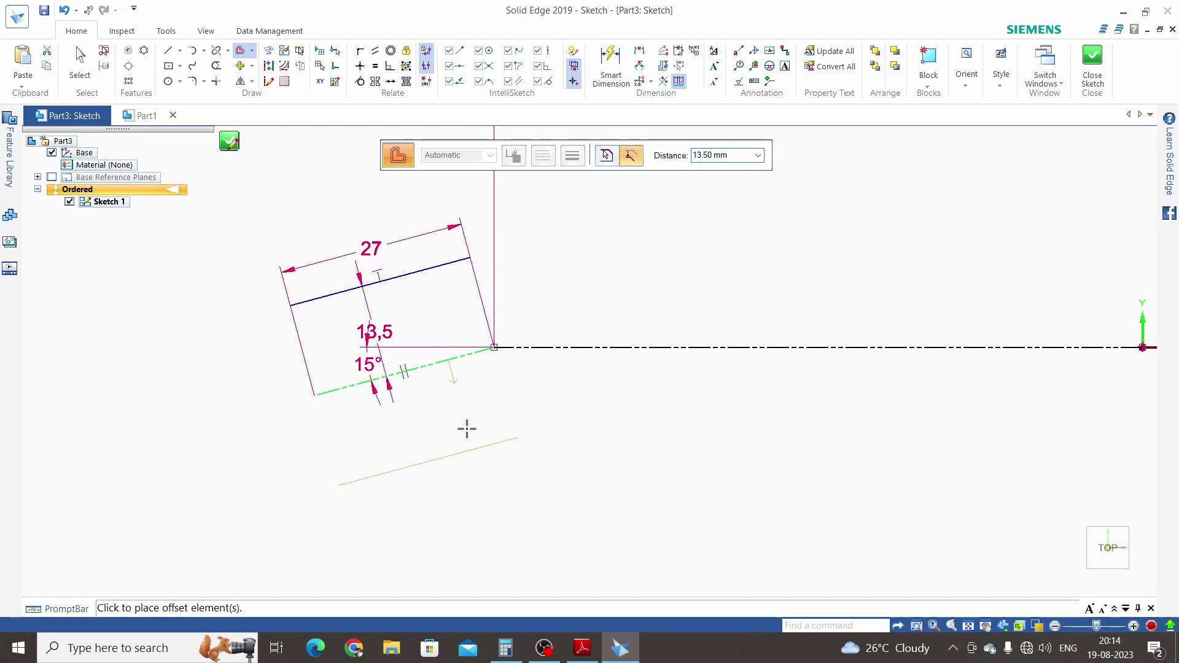
pyautogui.click(467, 429)
pyautogui.press('Escape')
pyautogui.scroll(-1, 589, 459)
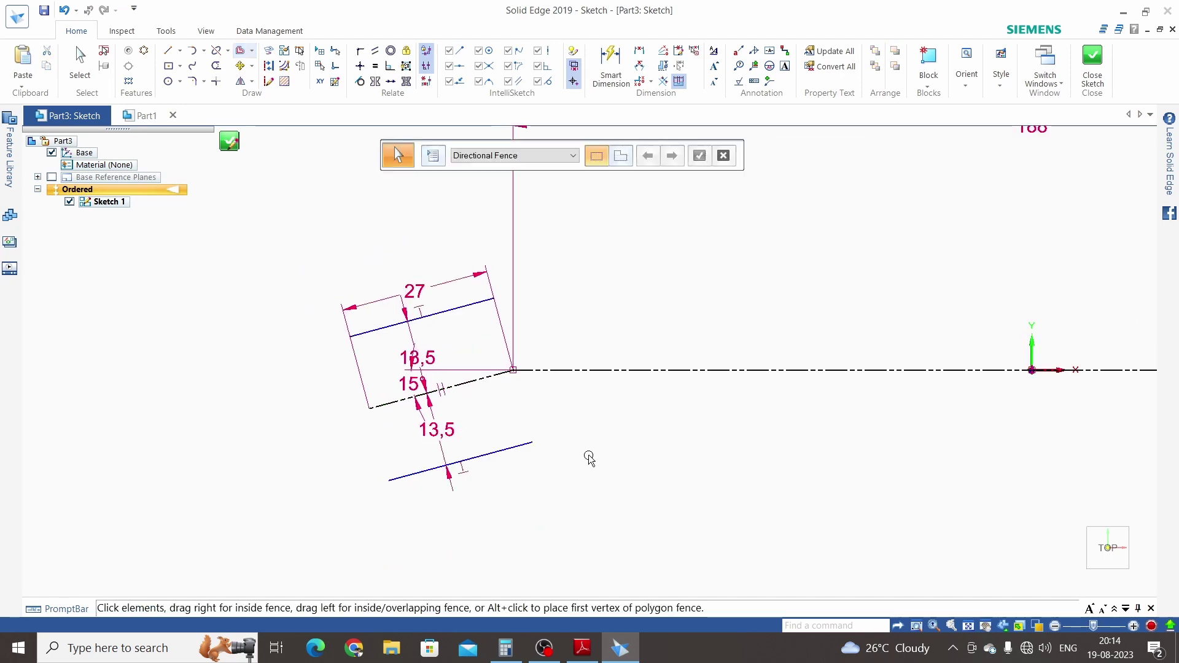
# Step: Check the left jaw's radii in the spanner PDF and draw a 52 mm diameter circle centred on the left slanted line's outer end
pyautogui.hotkey('alt', 'Tab')
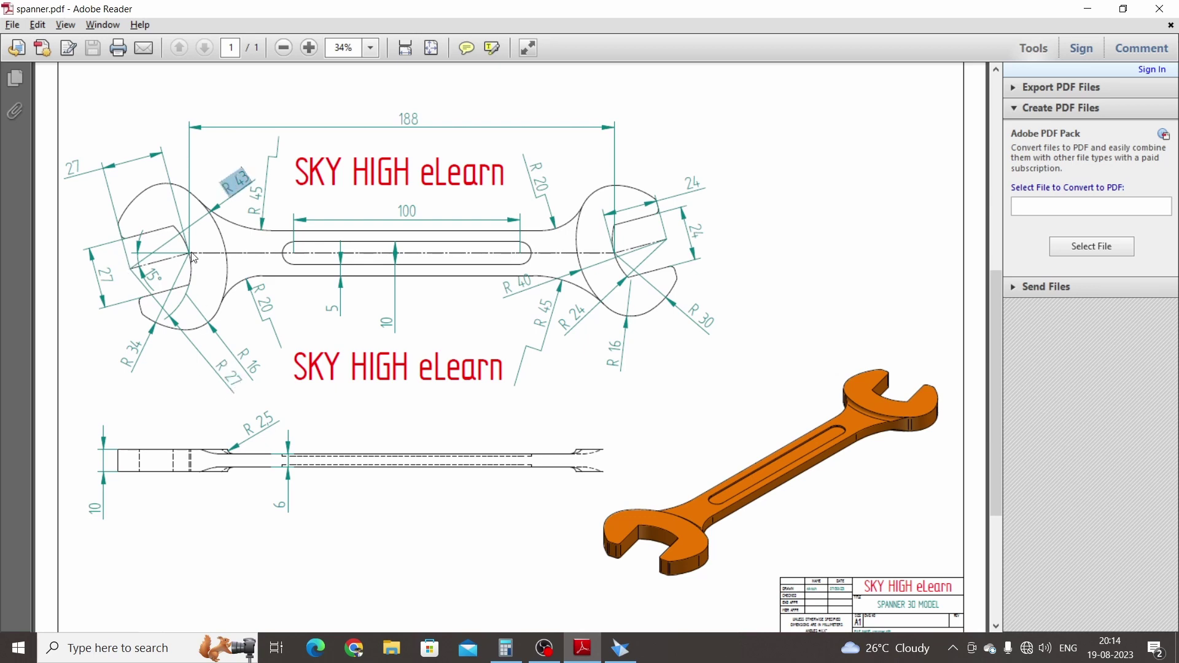
pyautogui.hotkey('alt', 'Tab')
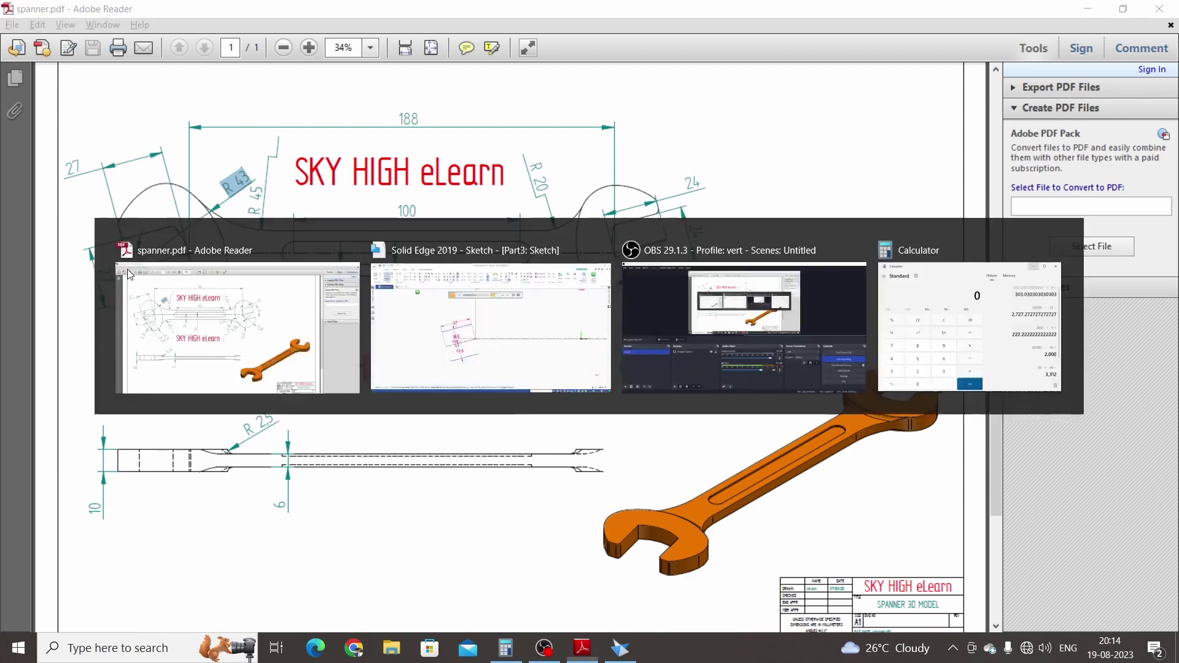
pyautogui.click(180, 81)
pyautogui.click(209, 166)
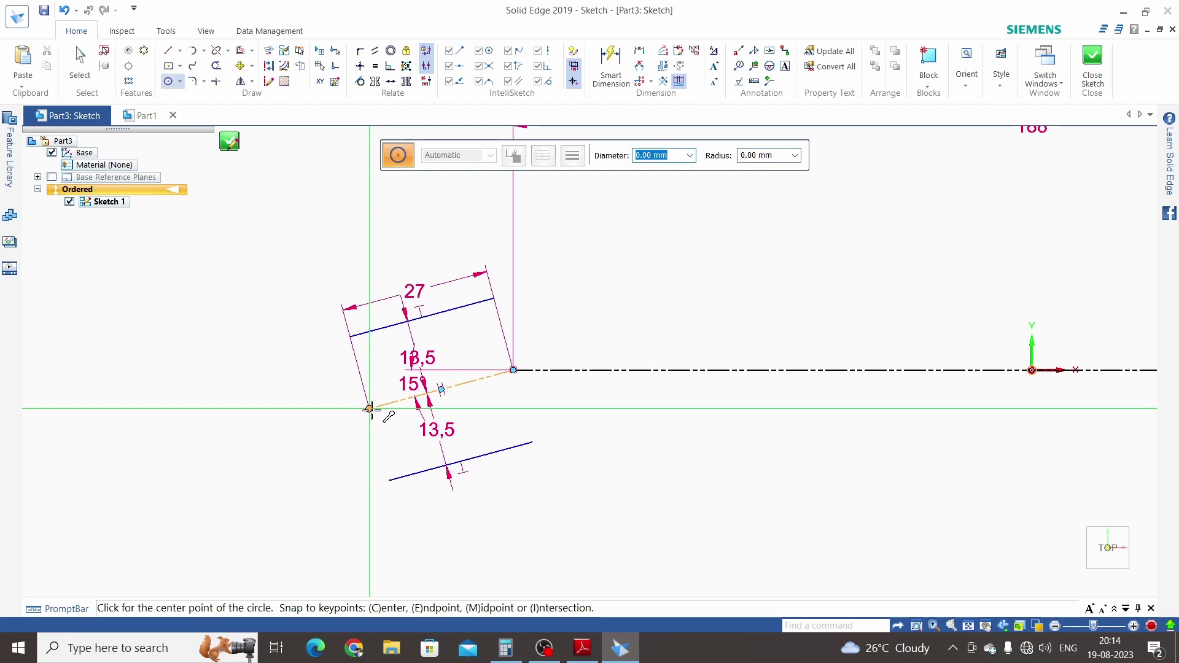
pyautogui.click(370, 409)
pyautogui.write('52')
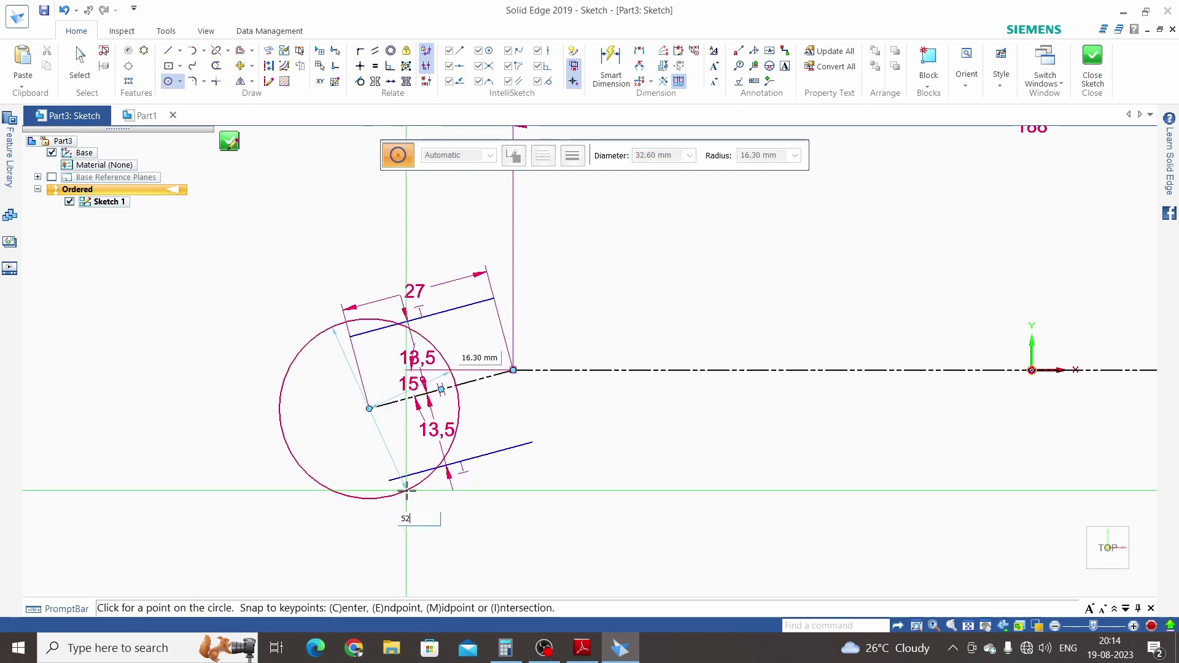
pyautogui.press('Return')
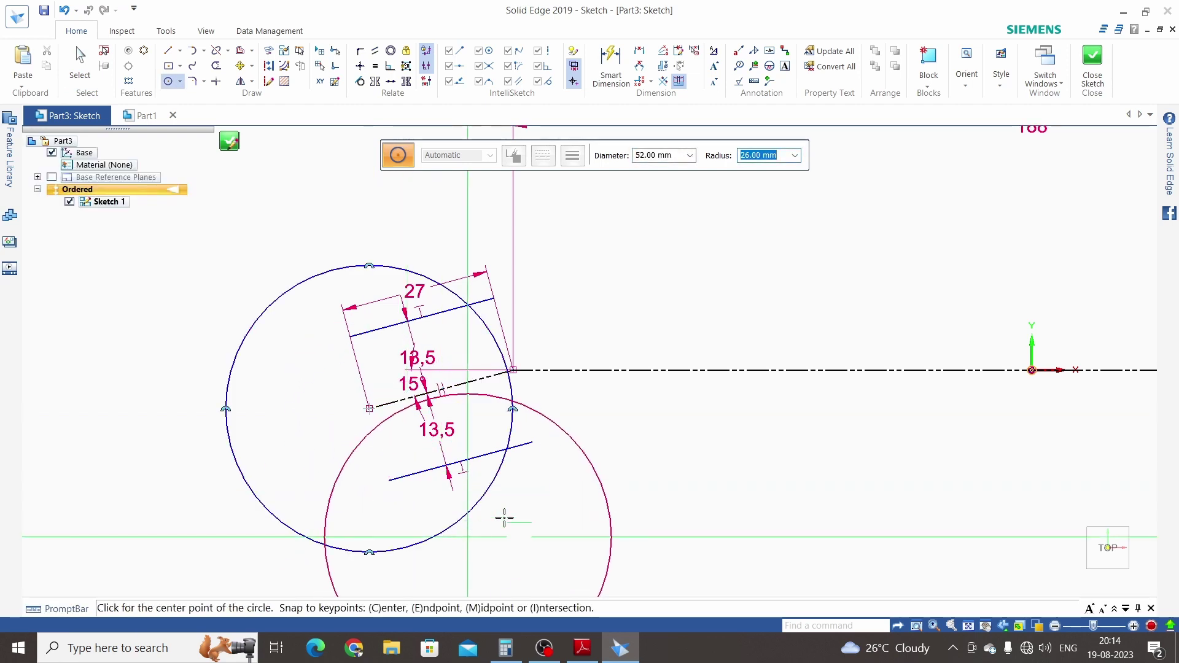
# Step: Draw a larger concentric circle about 89 mm in diameter around the left jaw's first circle
pyautogui.scroll(3, 485, 393)
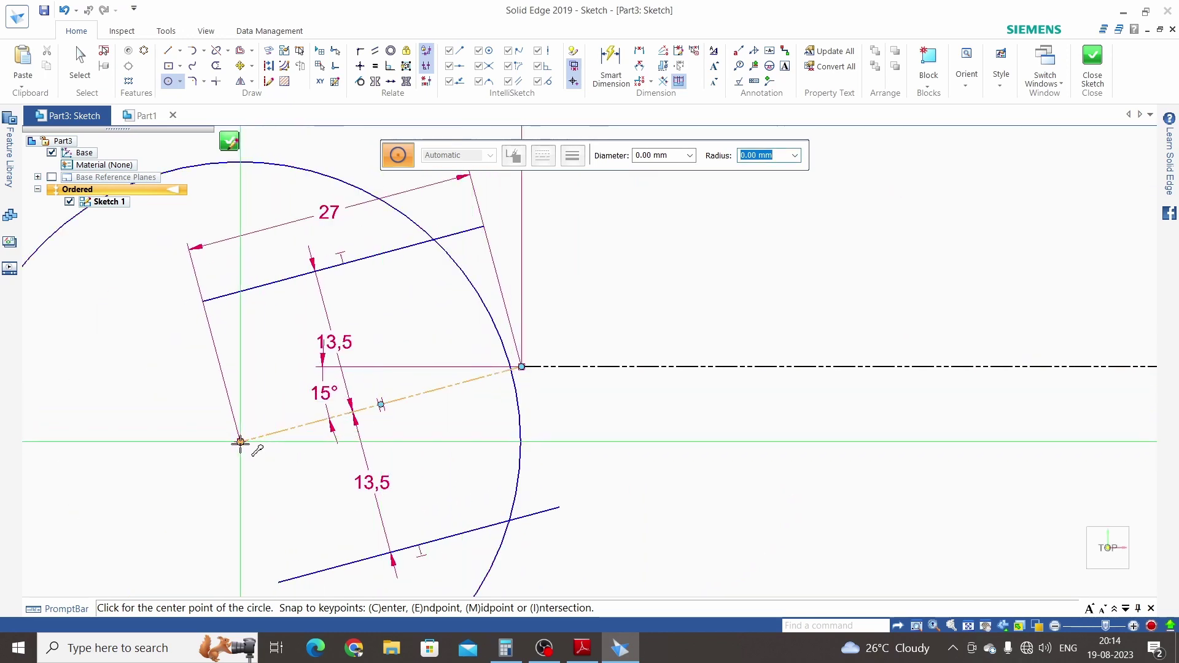
pyautogui.click(241, 442)
pyautogui.scroll(-5, 339, 458)
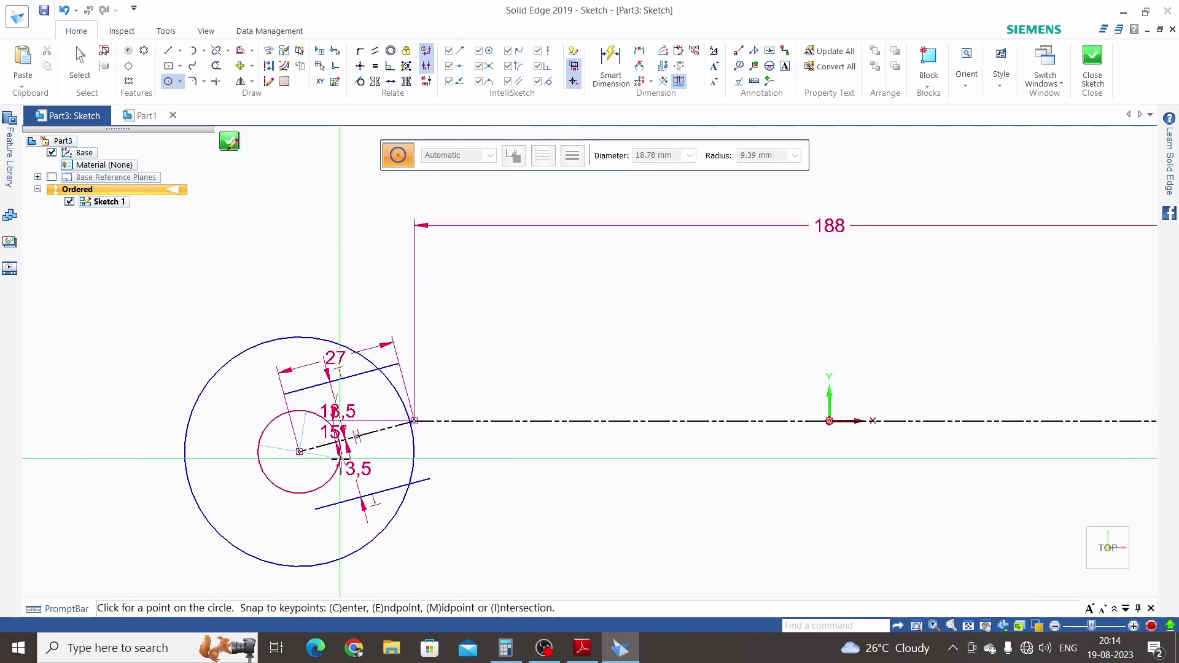
pyautogui.click(343, 357)
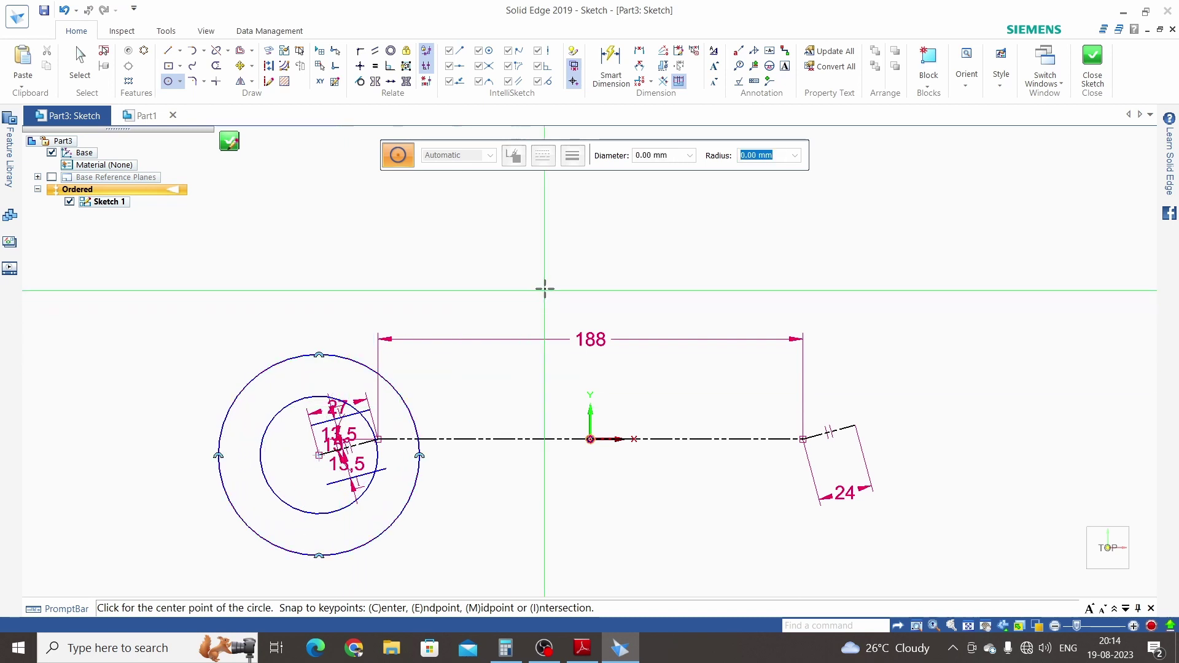
pyautogui.press('Escape')
# Step: Dimension the outer circle's diameter and set it to 86 mm
pyautogui.click(611, 67)
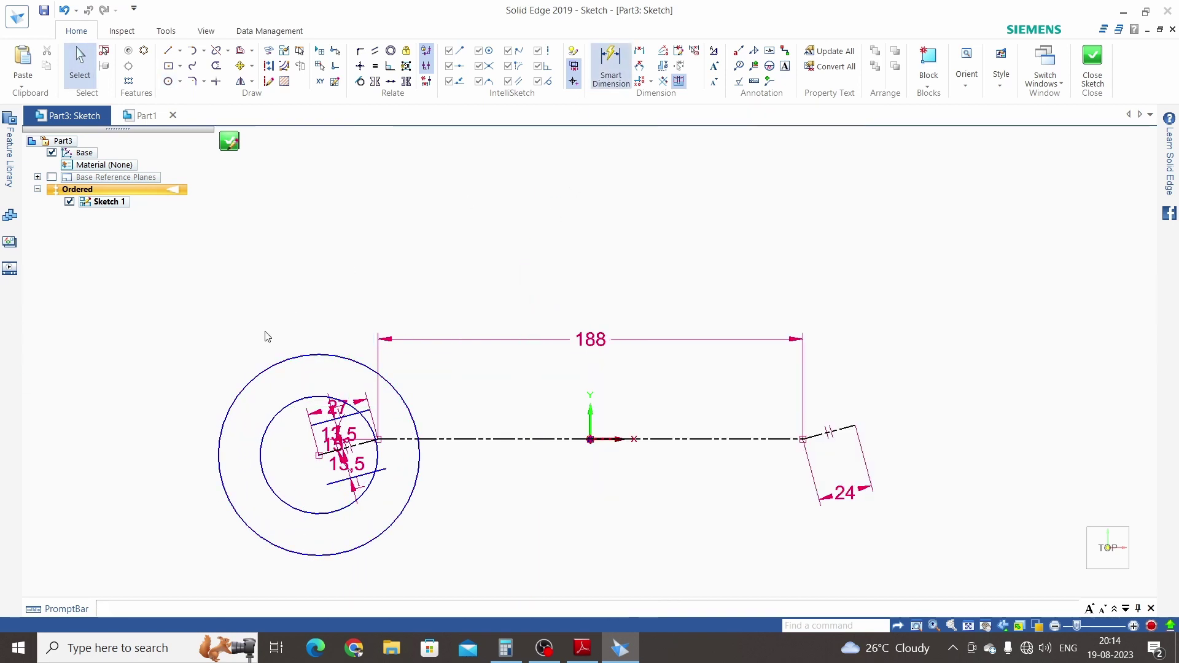
pyautogui.click(288, 357)
pyautogui.click(308, 305)
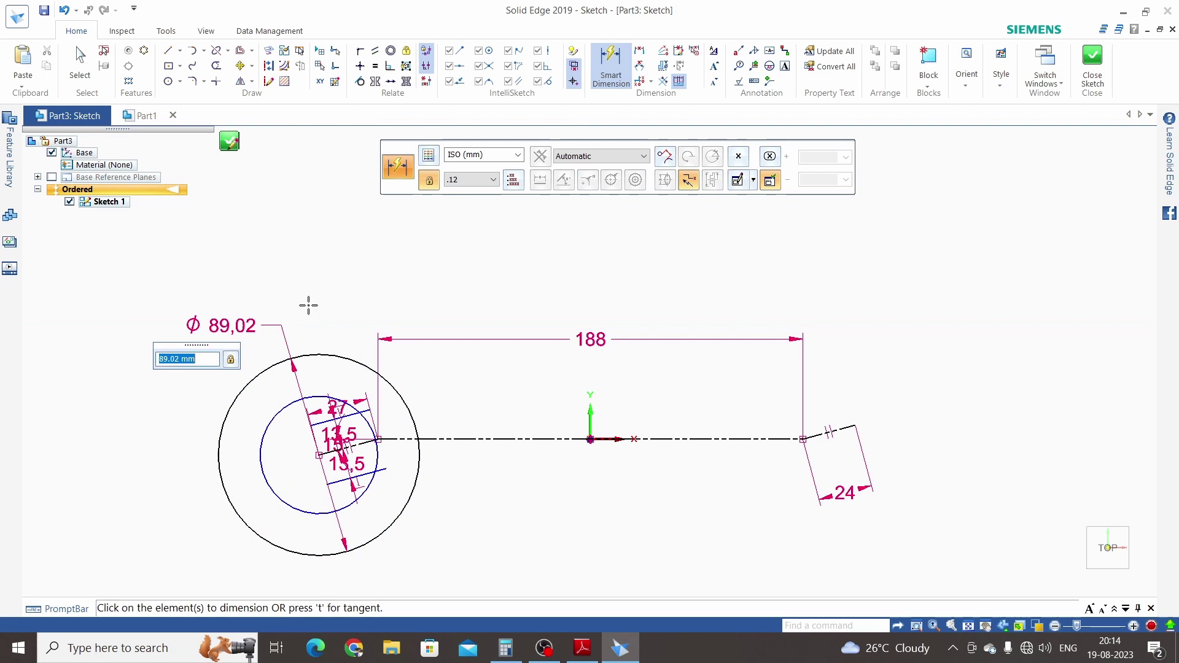
pyautogui.write('86')
pyautogui.press('Return')
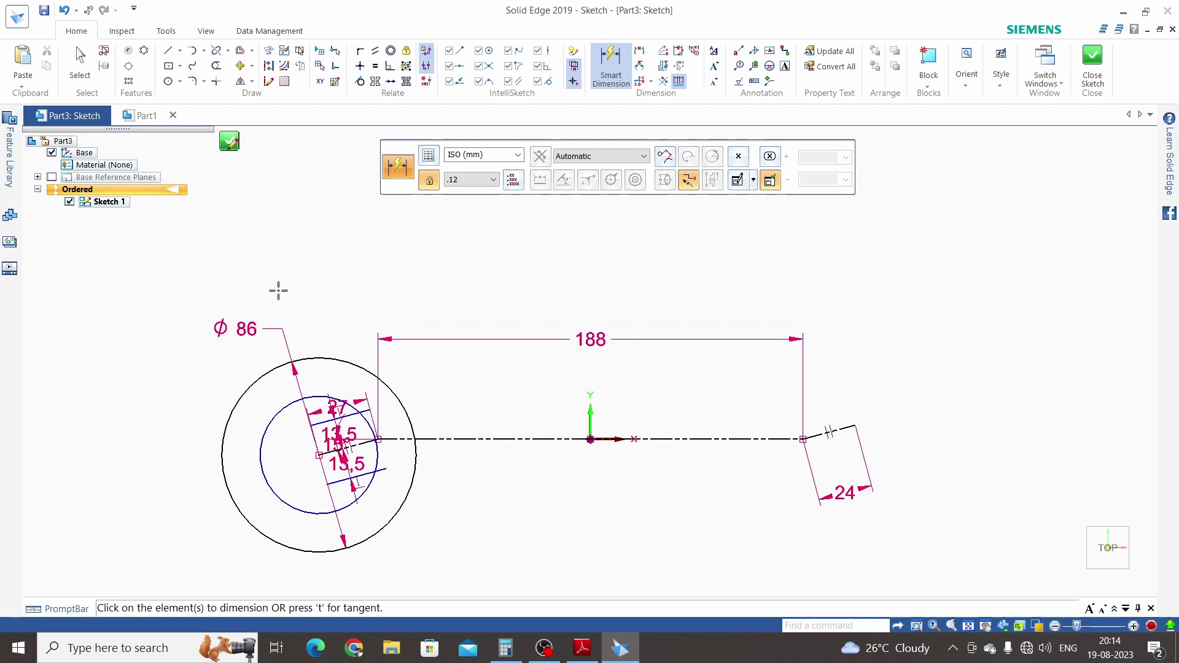
# Step: Dimension the inner circle's diameter, set it to 54 mm, and check the left jaw's outline in the spanner PDF
pyautogui.scroll(2, 245, 397)
pyautogui.click(287, 422)
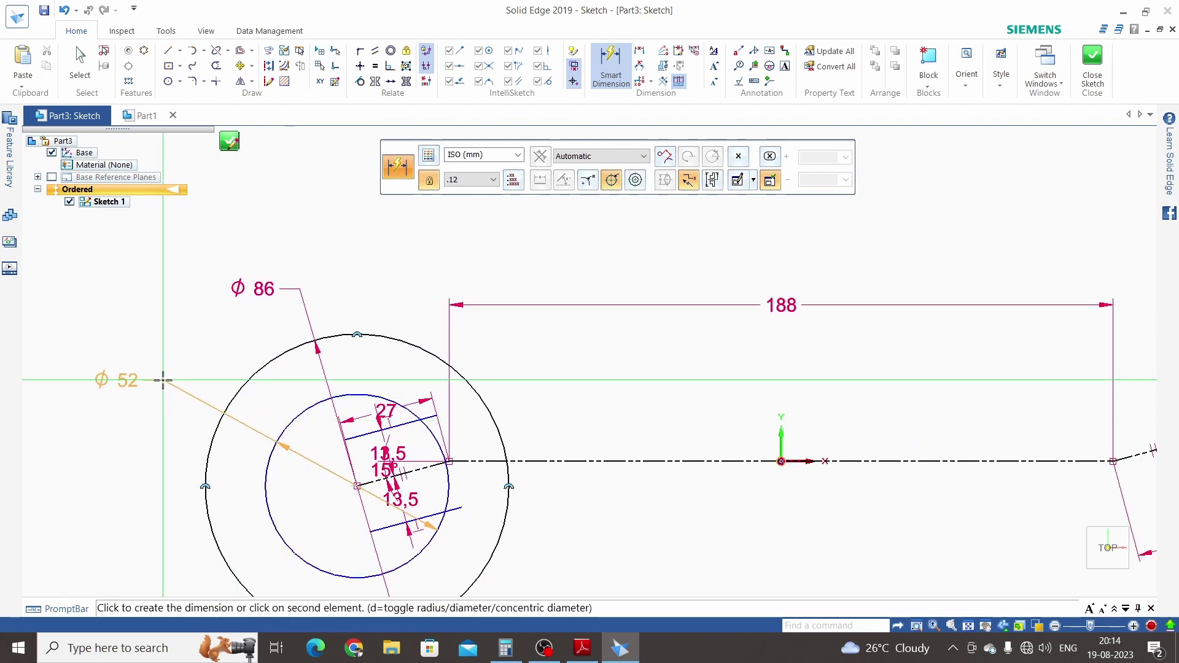
pyautogui.click(163, 381)
pyautogui.write('54')
pyautogui.press('Return')
pyautogui.press('Escape')
pyautogui.scroll(-1, 436, 398)
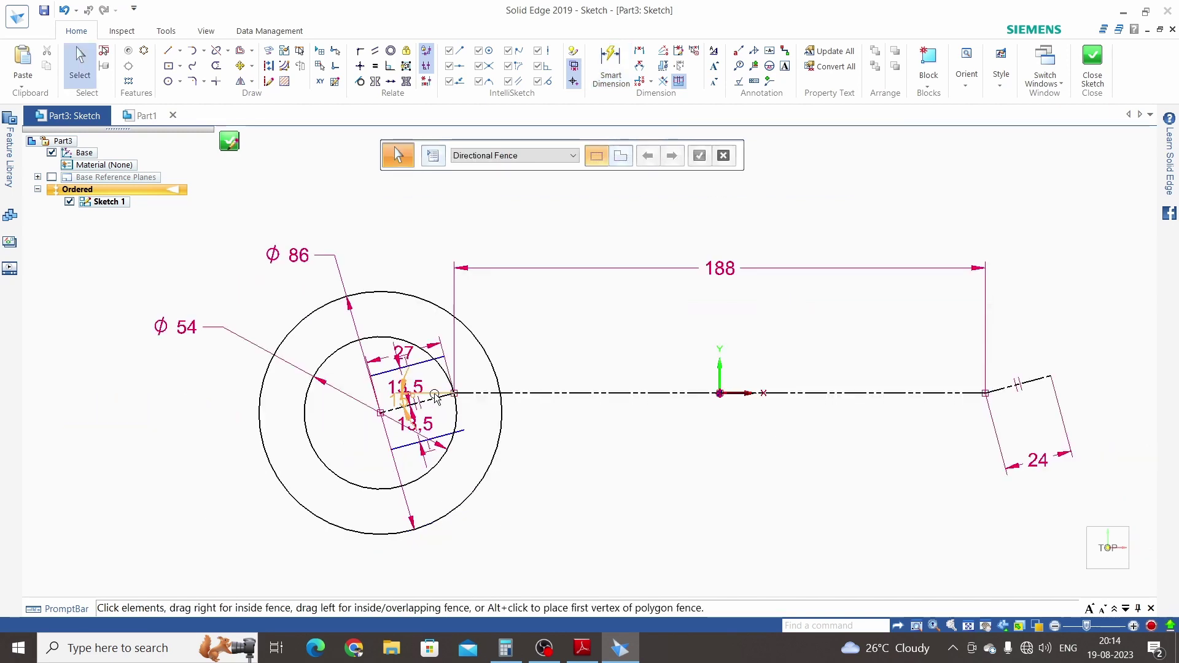
pyautogui.hotkey('alt', 'Tab')
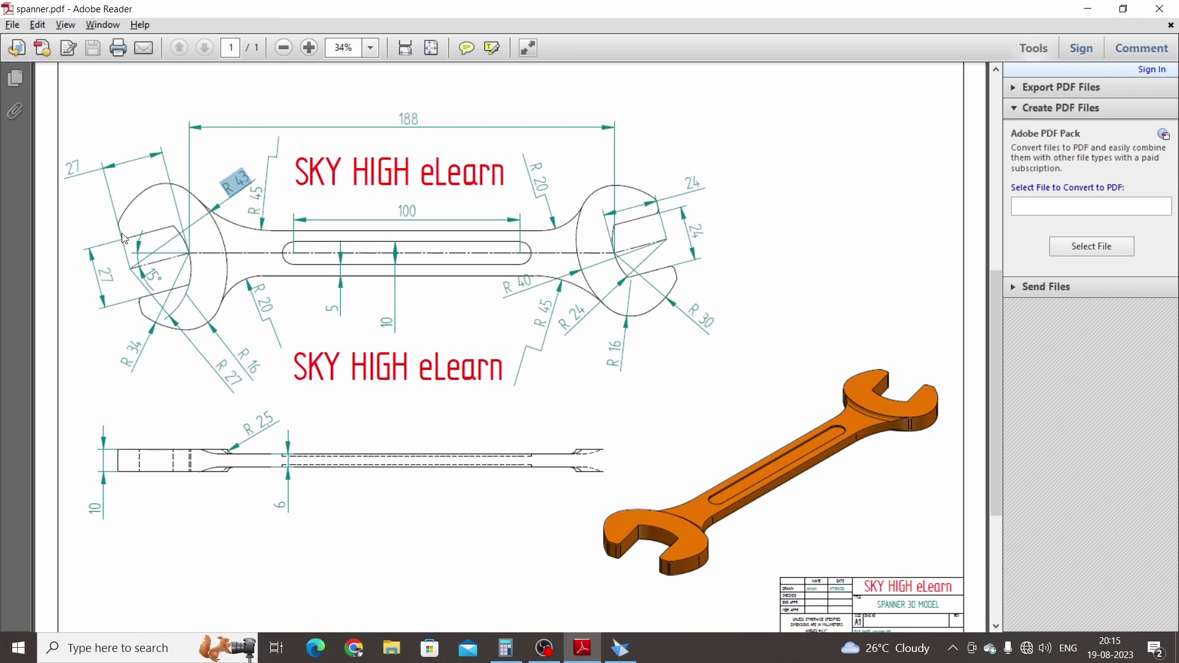
pyautogui.hotkey('alt', 'Tab')
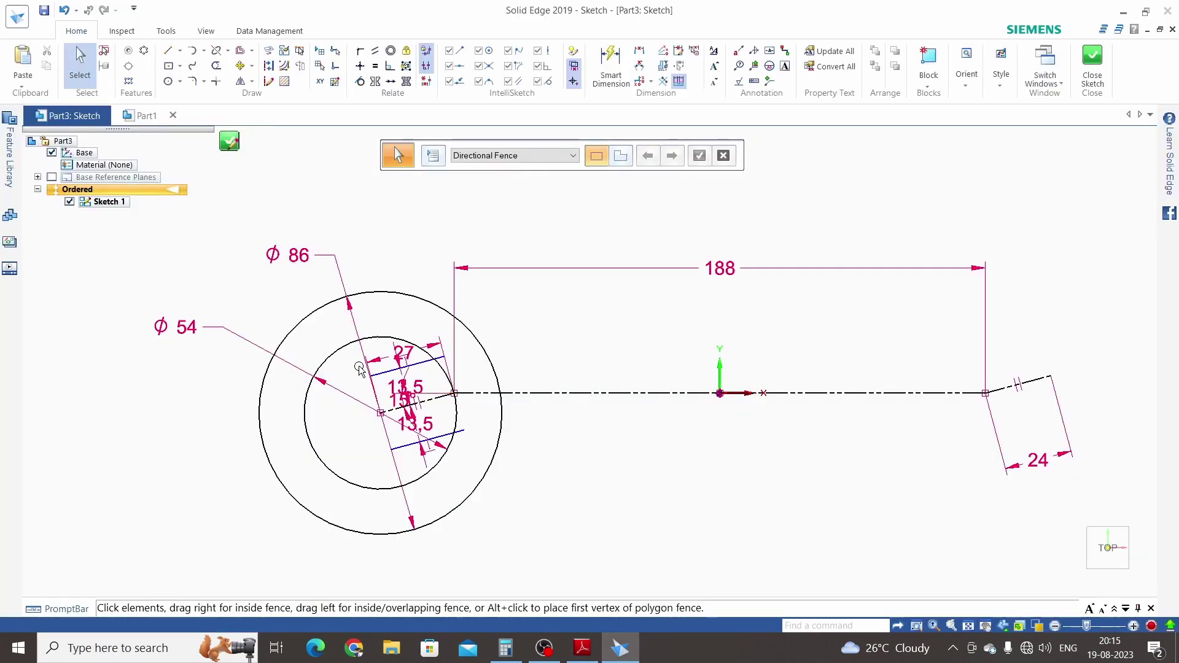
# Step: Draw a line about 23 mm long at 105° outward from the outer end of the left jaw's upper offset line
pyautogui.scroll(3, 365, 372)
pyautogui.scroll(-1, 364, 371)
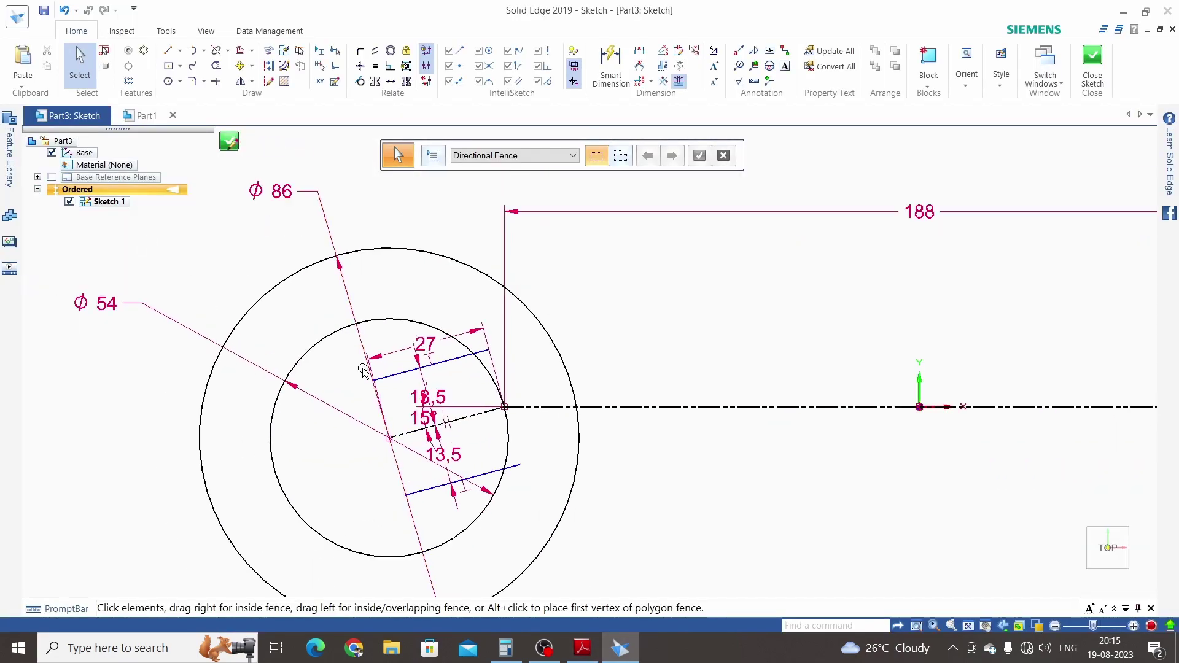
pyautogui.click(180, 51)
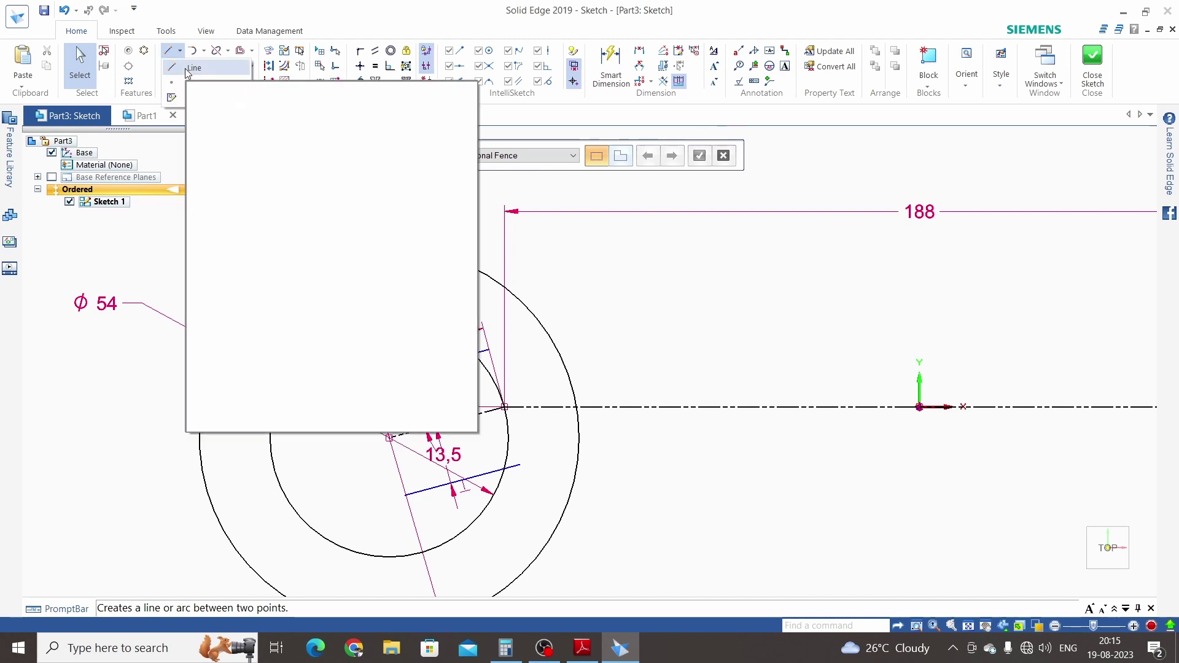
pyautogui.click(190, 68)
pyautogui.scroll(2, 385, 378)
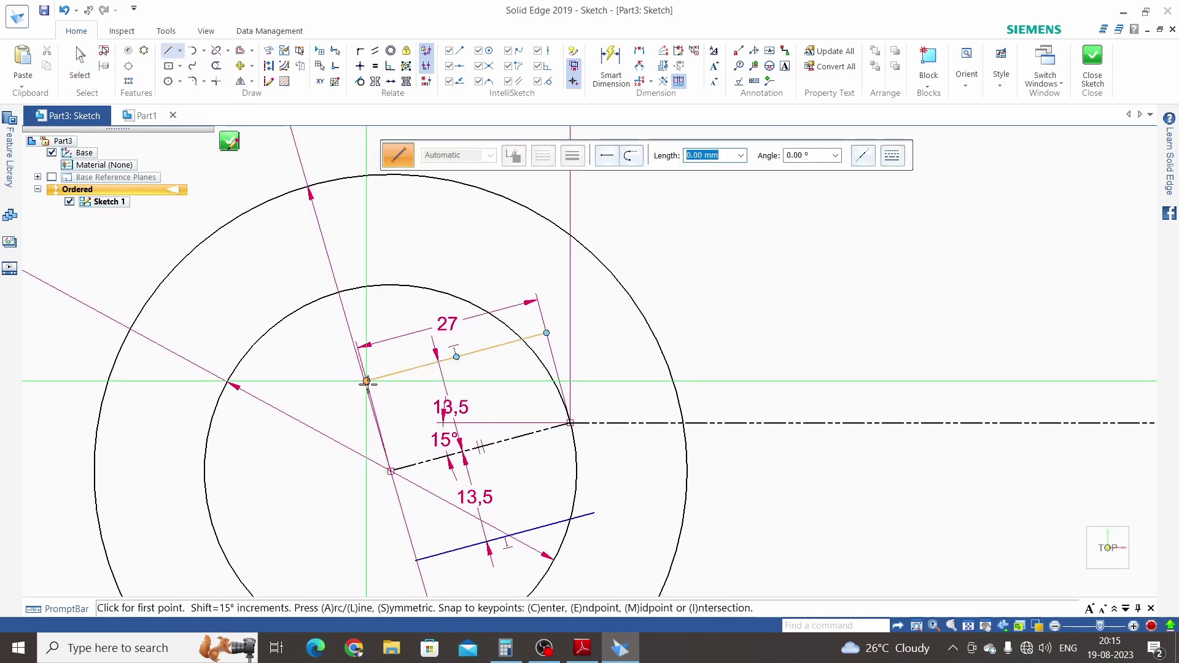
pyautogui.click(367, 382)
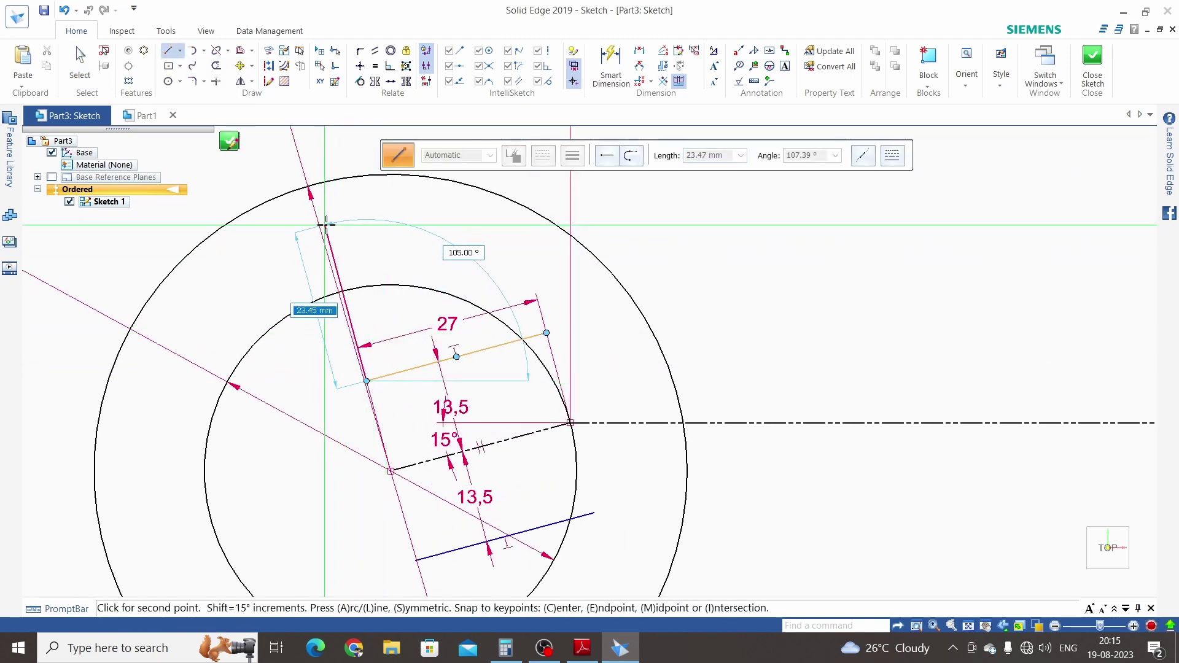
pyautogui.click(326, 226)
pyautogui.scroll(-1, 345, 226)
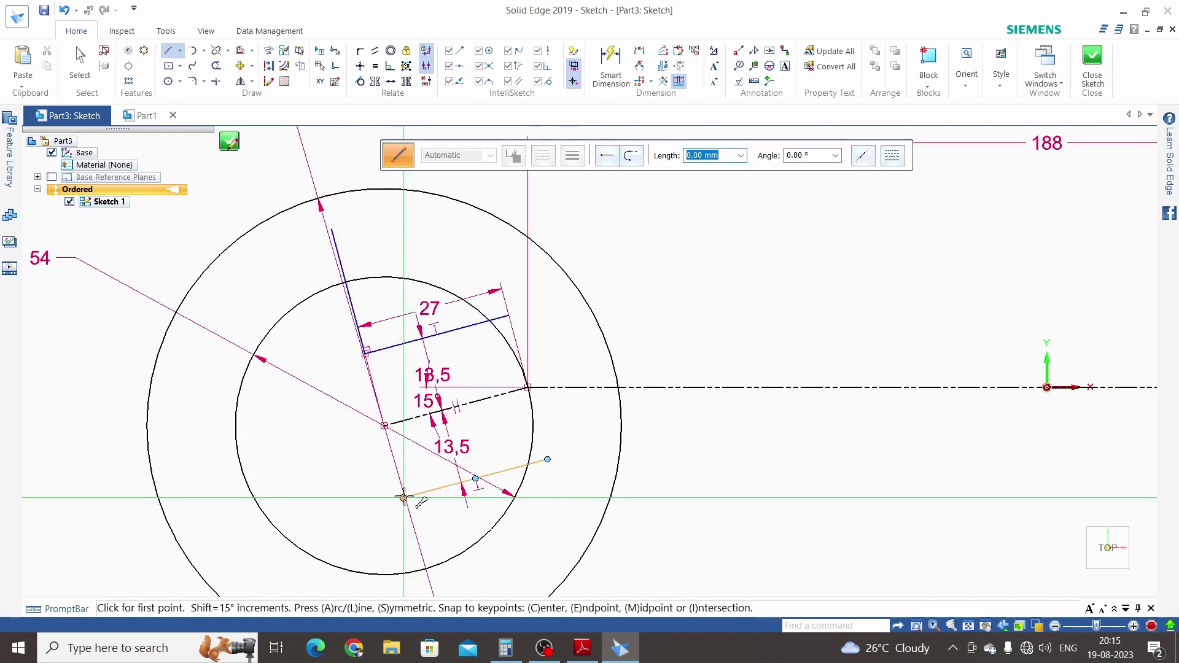
# Step: Draw a matching perpendicular line outward from the outer end of the left jaw's lower offset line
pyautogui.click(403, 497)
pyautogui.scroll(-1, 388, 443)
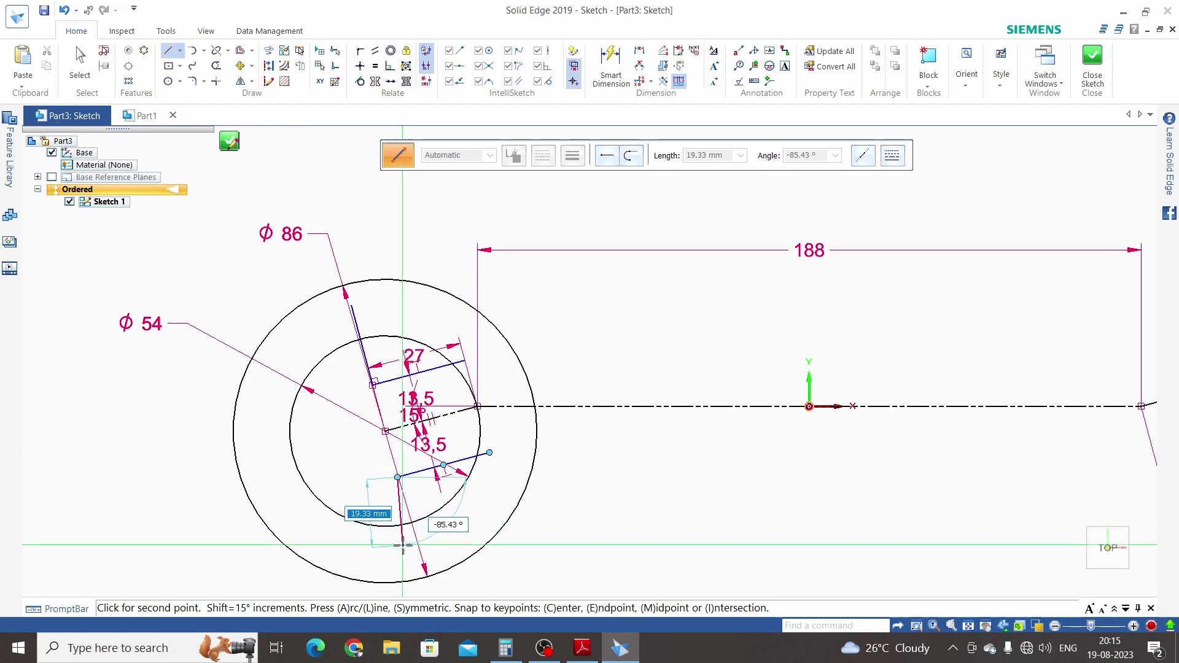
pyautogui.click(417, 549)
pyautogui.press('Escape')
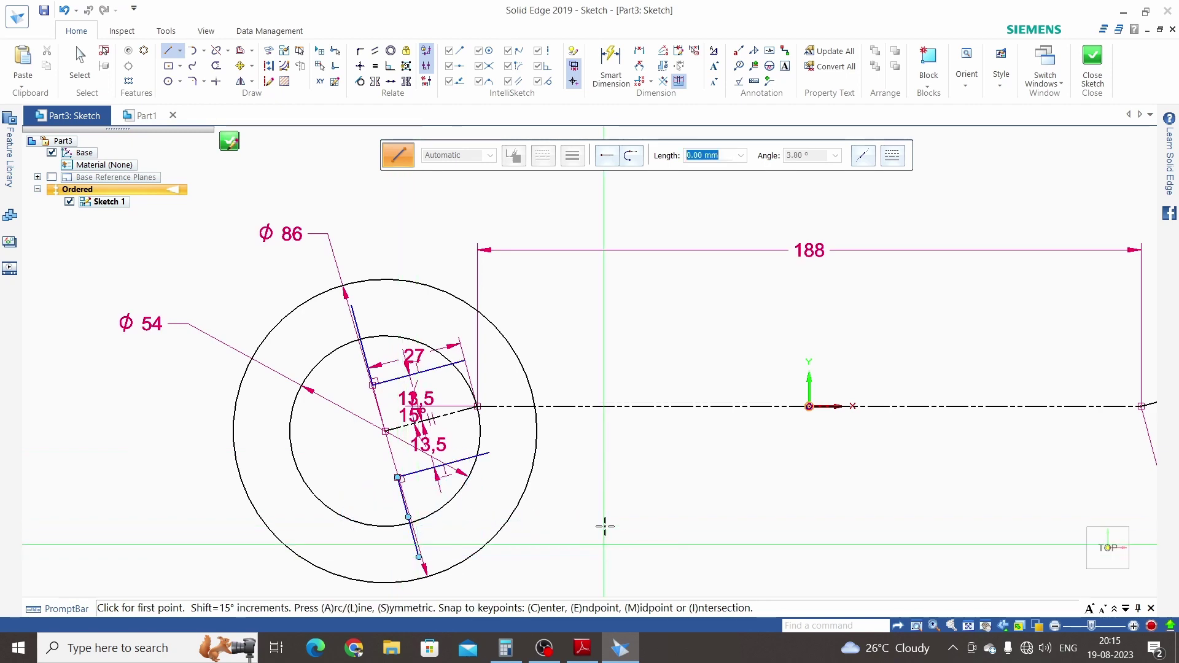
pyautogui.press('Escape')
# Step: Check the left jaw's radii in the spanner PDF and draw a 68 mm diameter circle centred on the horizontal centreline's left end
pyautogui.hotkey('alt', 'Tab')
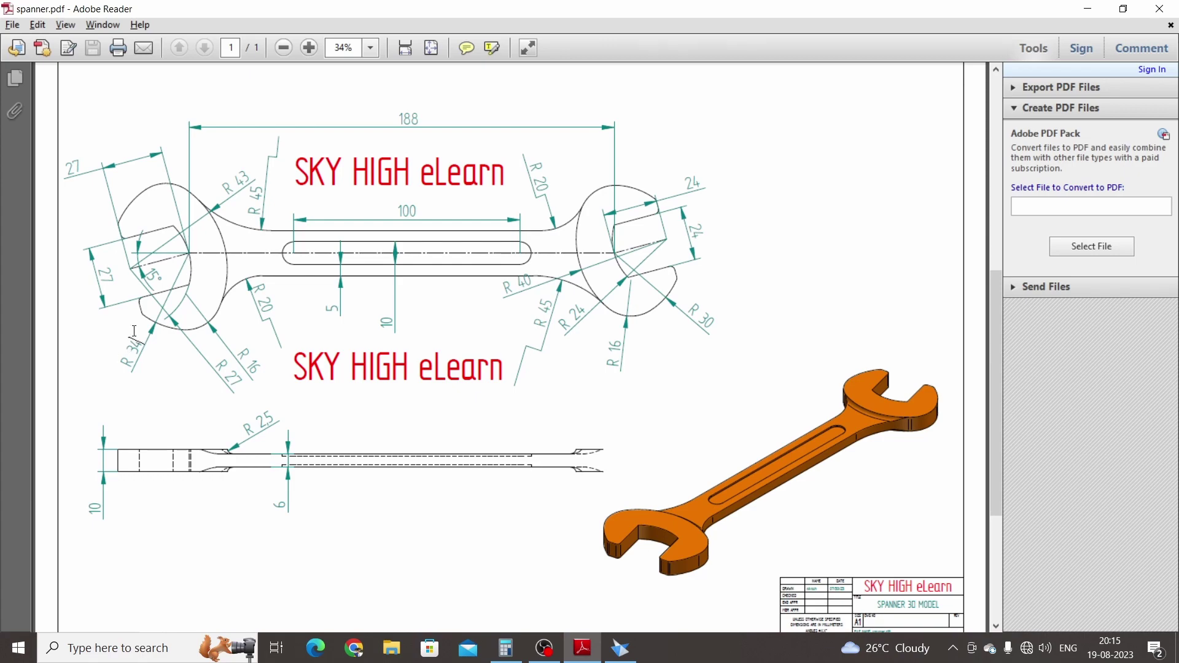
pyautogui.hotkey('alt', 'Tab')
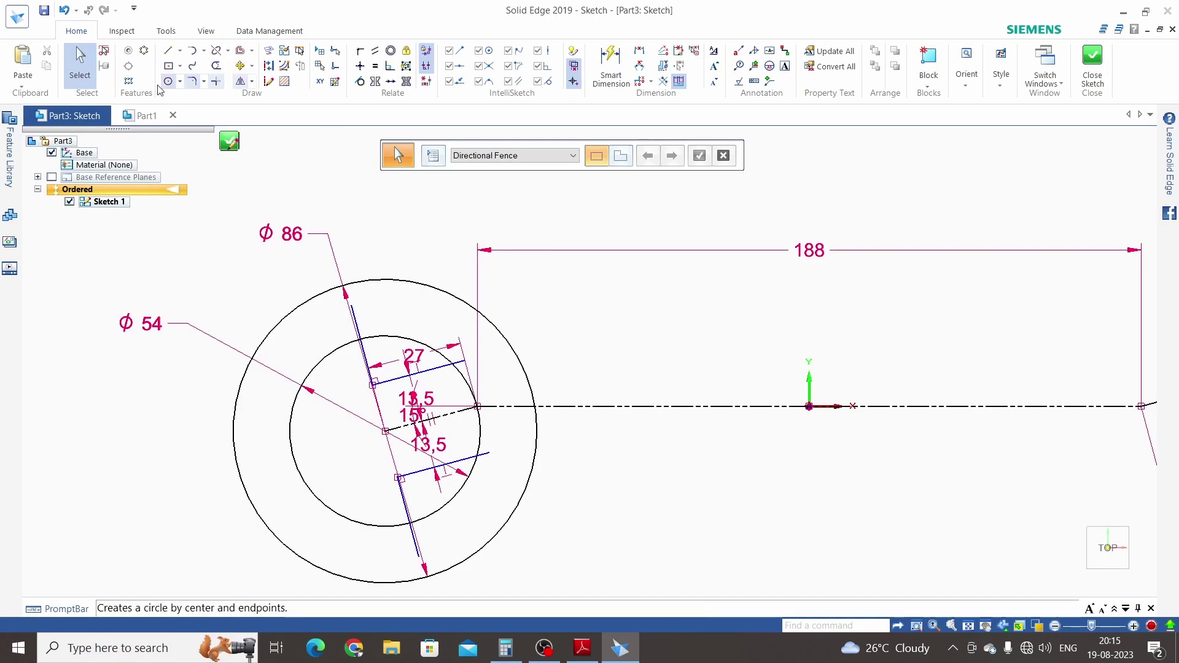
pyautogui.click(179, 81)
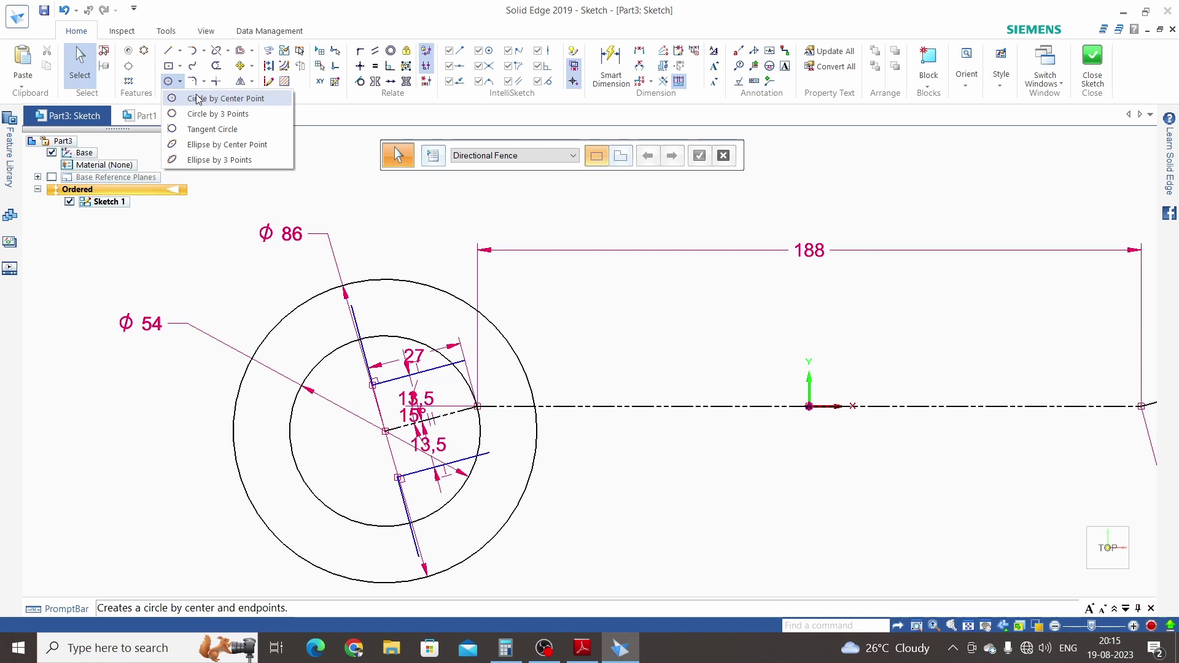
pyautogui.click(209, 99)
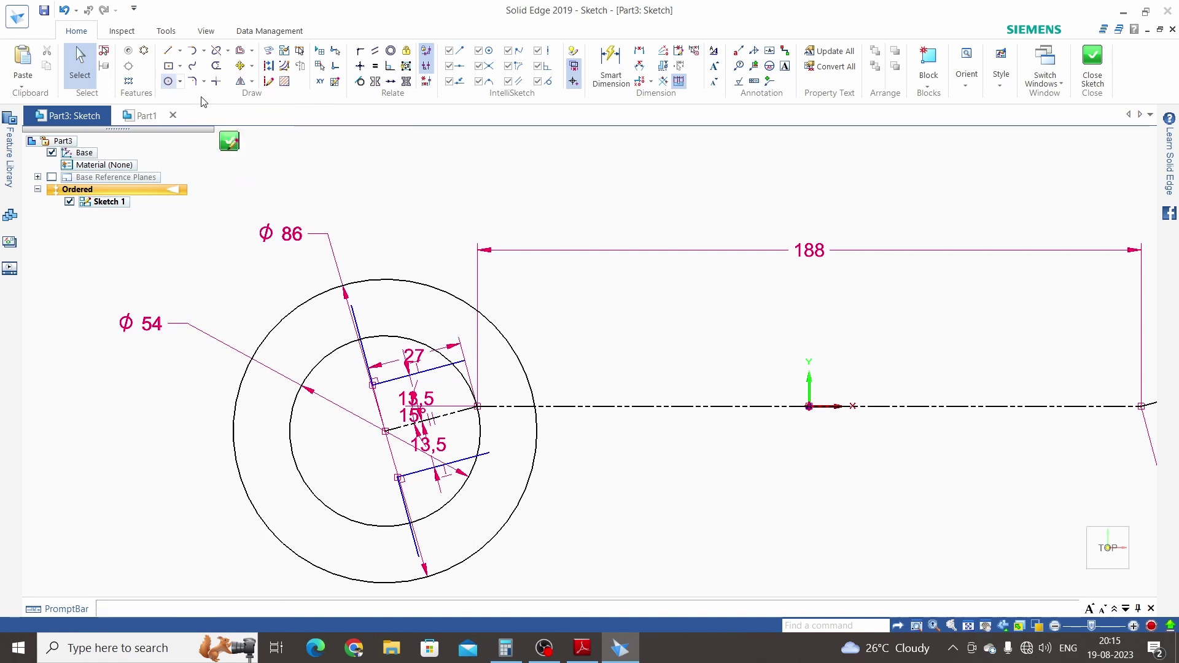
pyautogui.click(478, 407)
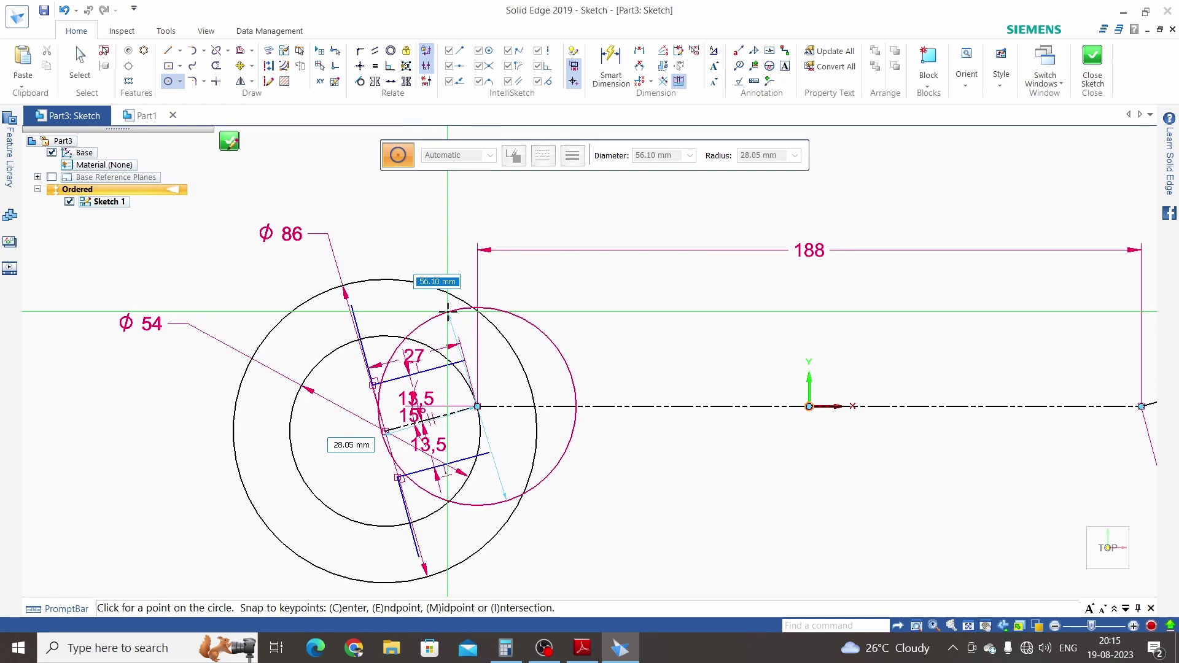
pyautogui.write('68')
pyautogui.press('Return')
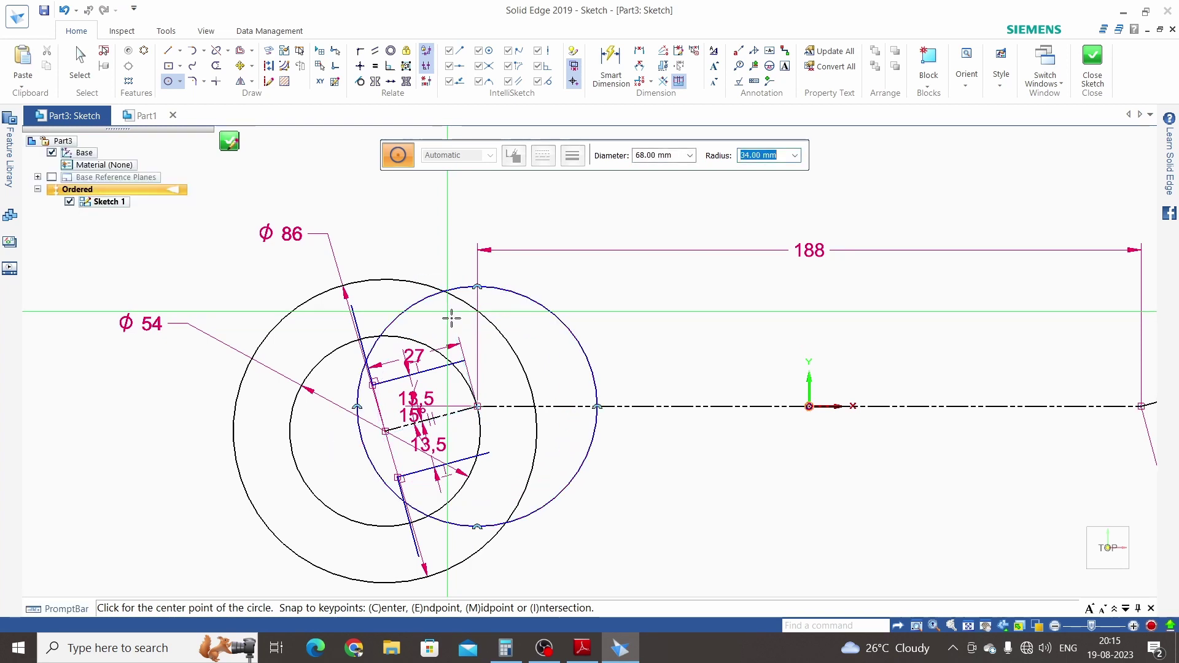
# Step: Recheck the radius in the spanner PDF and dimension the new circle's diameter
pyautogui.hotkey('alt', 'Tab')
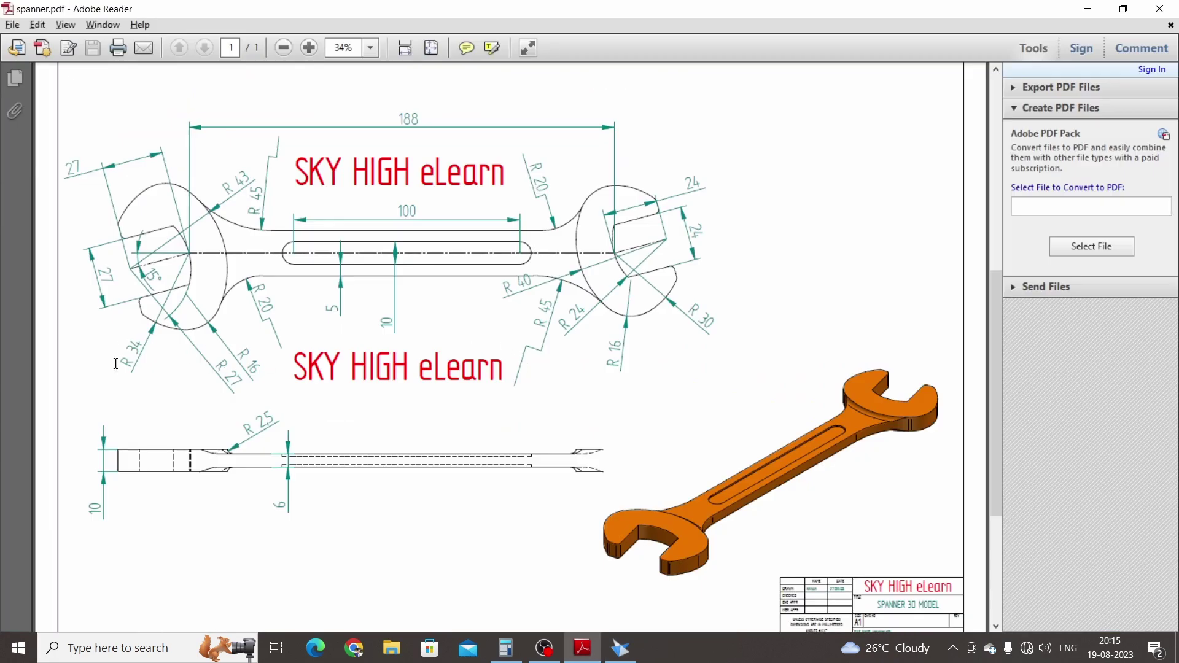
pyautogui.hotkey('alt', 'Tab')
pyautogui.click(611, 64)
pyautogui.click(578, 337)
pyautogui.click(618, 302)
pyautogui.press('Escape')
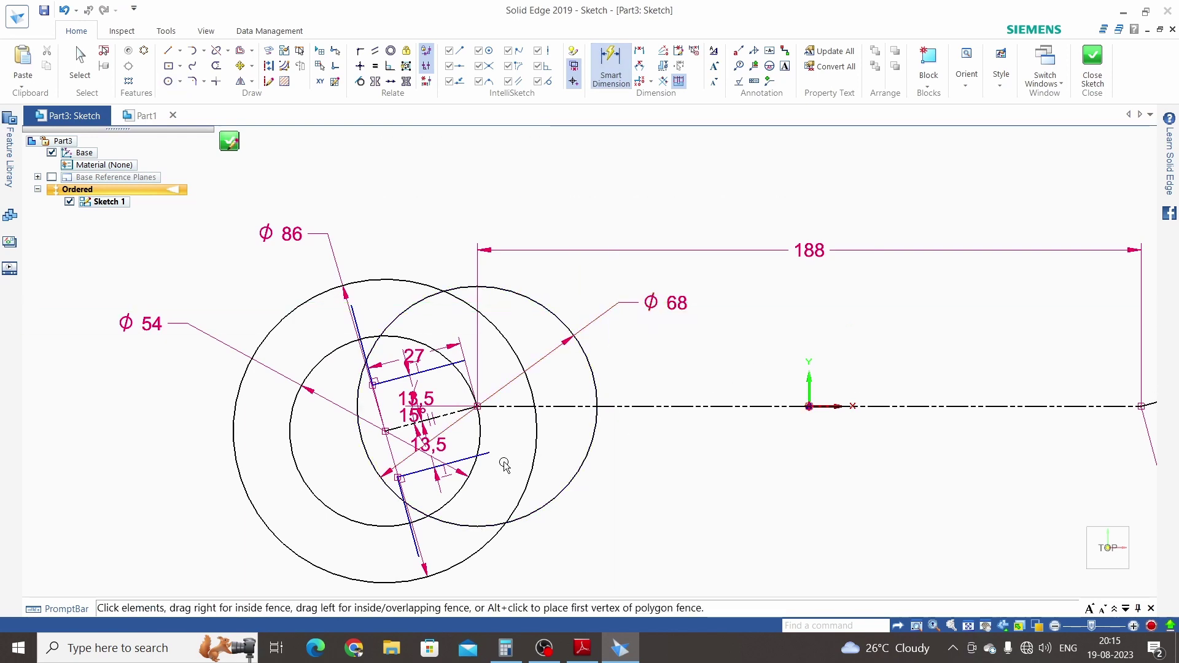
pyautogui.press('Escape')
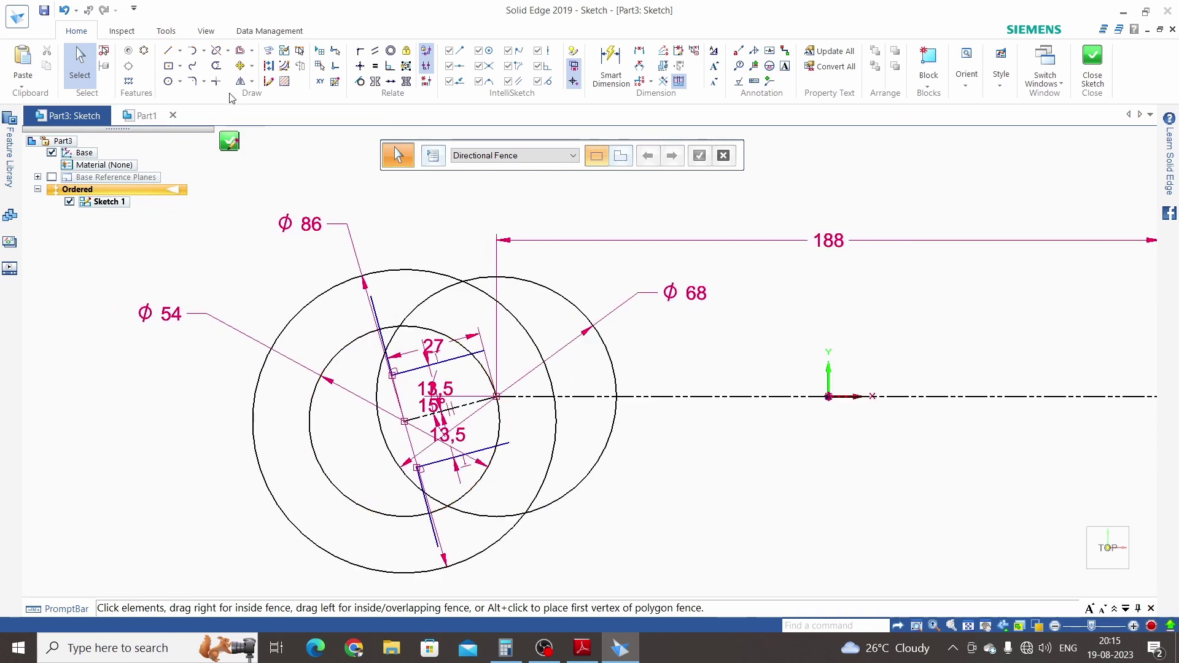
# Step: Trim the left portions of the 86 mm and 54 mm circles, the excess perpendicular line ends and the right part of the 68 mm circle
pyautogui.click(217, 65)
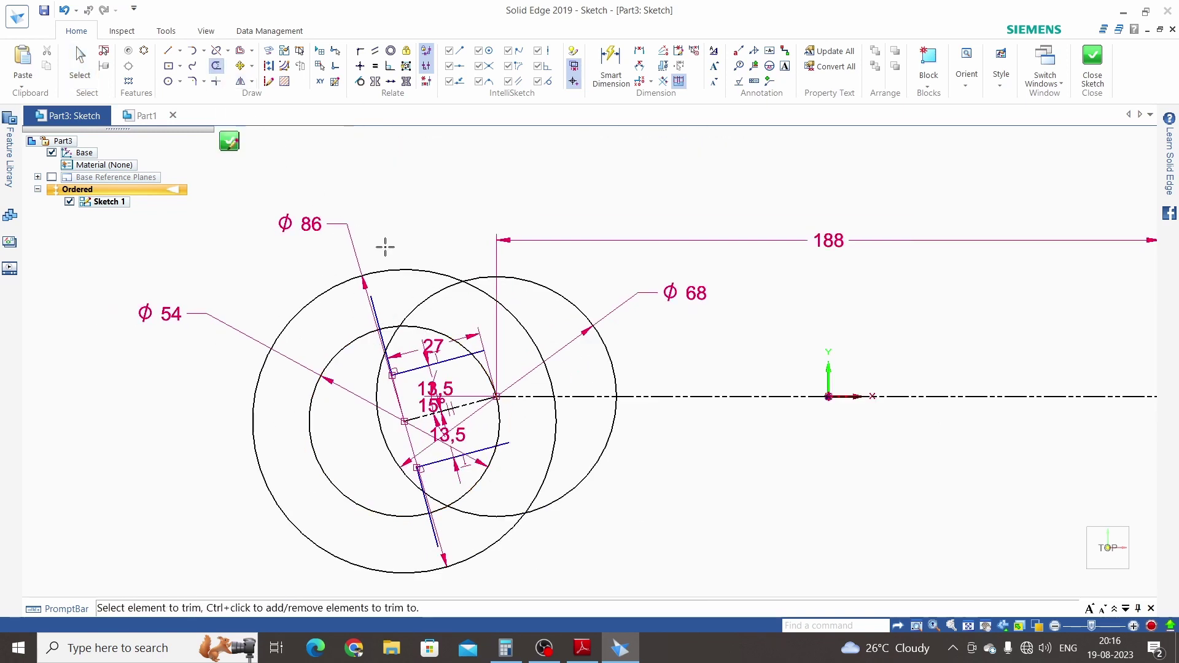
pyautogui.moveTo(349, 385); pyautogui.dragTo(373, 352)
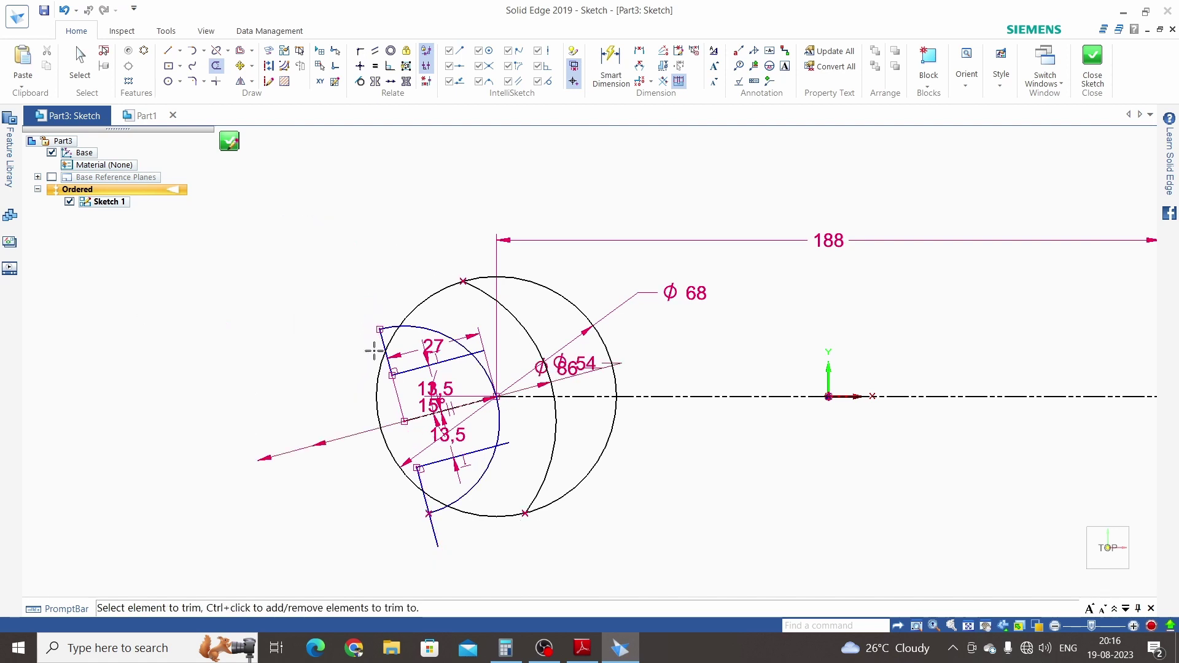
pyautogui.moveTo(397, 541); pyautogui.dragTo(469, 533)
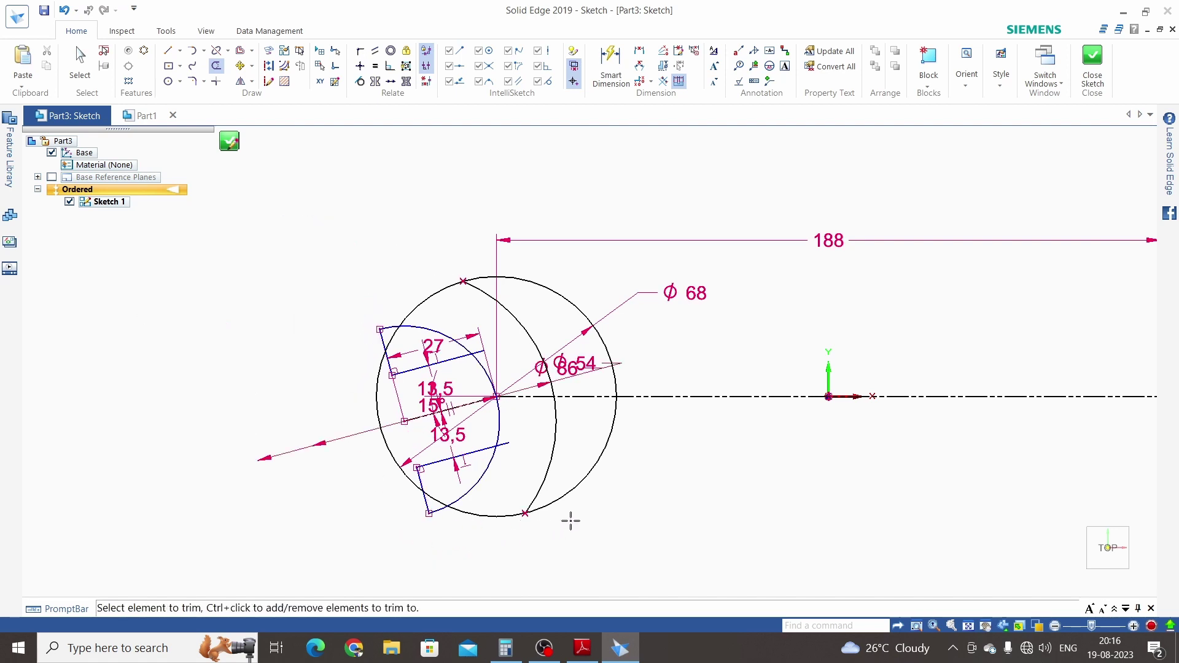
pyautogui.moveTo(584, 500); pyautogui.dragTo(570, 455)
pyautogui.moveTo(555, 295)
pyautogui.mouseDown()
pyautogui.moveTo(555, 305)
pyautogui.moveTo(561, 276)
pyautogui.mouseUp()
# Step: Trim the inner arc and upper line projecting beyond the 68 mm arc, and the part of that arc crossing the jaw opening
pyautogui.scroll(4, 411, 324)
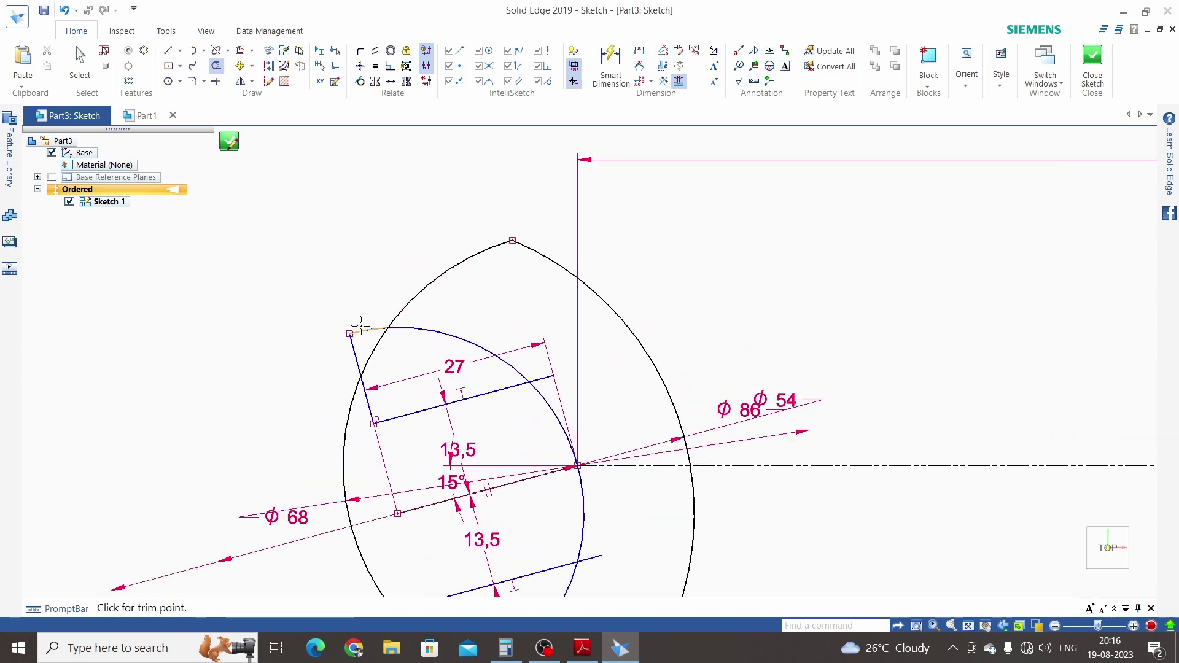
pyautogui.moveTo(358, 341); pyautogui.dragTo(344, 347)
pyautogui.scroll(-2, 347, 368)
pyautogui.scroll(2, 350, 397)
pyautogui.moveTo(350, 397); pyautogui.dragTo(311, 379)
pyautogui.scroll(-2, 350, 434)
pyautogui.scroll(2, 381, 492)
pyautogui.moveTo(382, 492)
pyautogui.mouseDown()
pyautogui.moveTo(389, 479)
pyautogui.moveTo(362, 472)
pyautogui.mouseUp()
# Step: Trim the overhanging inner ends of both jaw lines and the leftover 54 mm arc segments, leaving the closed left jaw outline
pyautogui.scroll(-2, 382, 527)
pyautogui.moveTo(476, 457)
pyautogui.mouseDown()
pyautogui.moveTo(429, 450)
pyautogui.moveTo(467, 429)
pyautogui.moveTo(479, 405)
pyautogui.mouseUp()
pyautogui.scroll(2, 479, 424)
pyautogui.scroll(-2, 472, 458)
pyautogui.scroll(2, 418, 272)
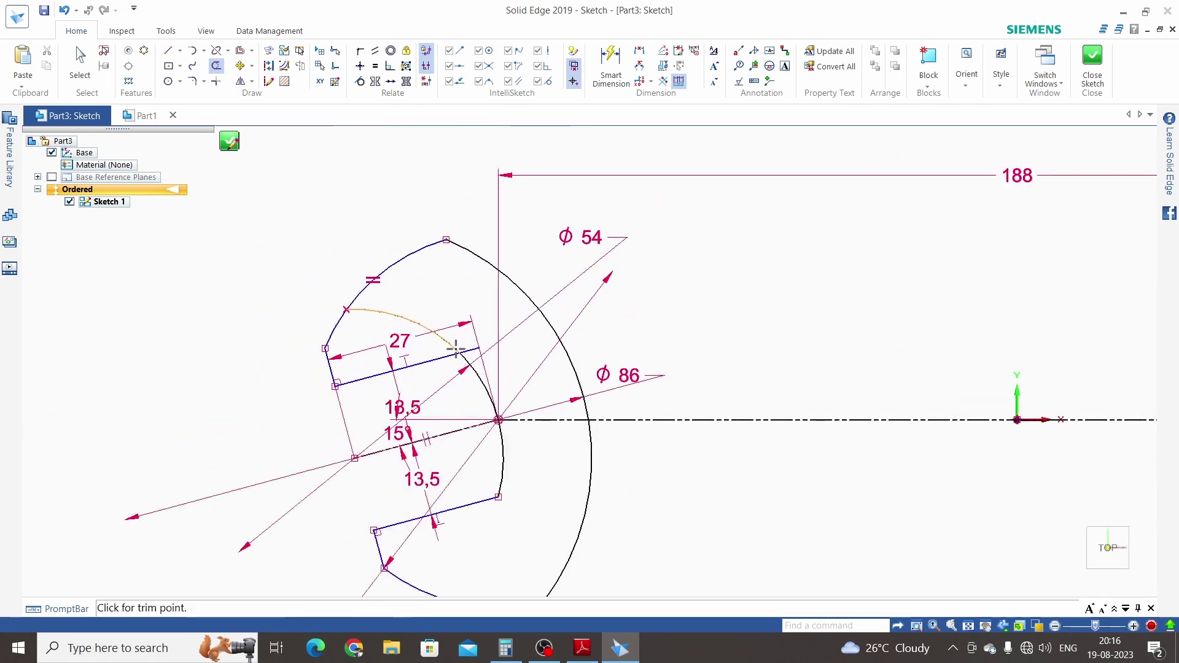
pyautogui.moveTo(416, 277); pyautogui.dragTo(372, 322)
pyautogui.scroll(-3, 398, 300)
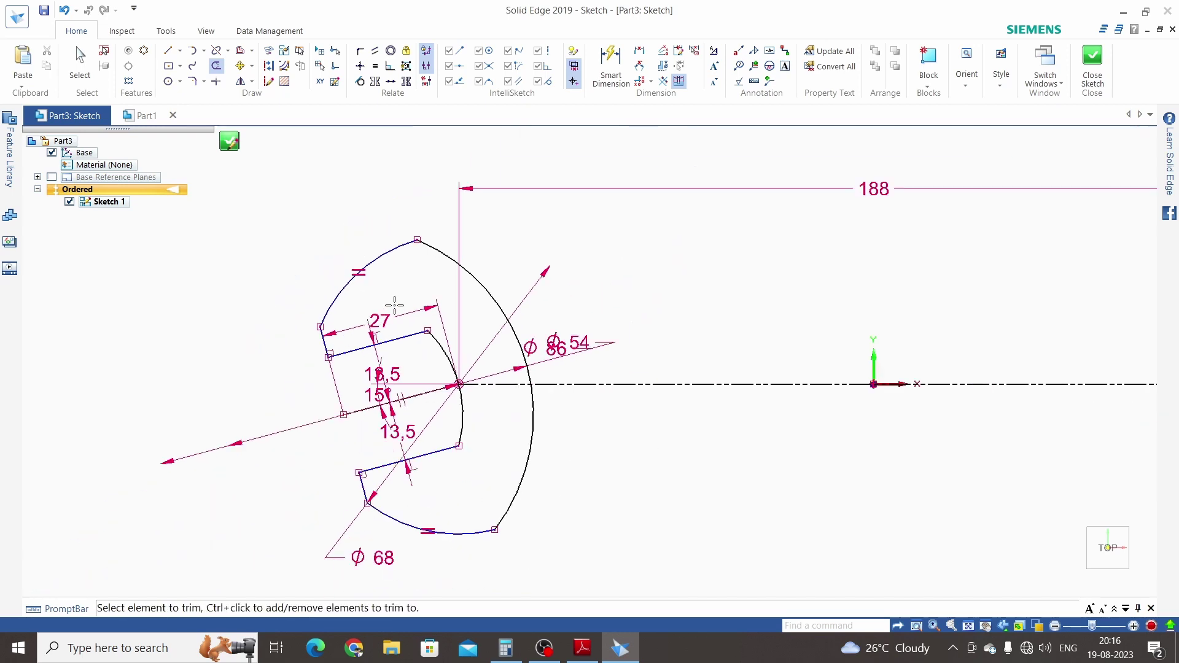
# Step: Check the corner radius in the spanner PDF and fillet the left jaw's lower outer corner with a 16 mm radius
pyautogui.hotkey('alt', 'Tab')
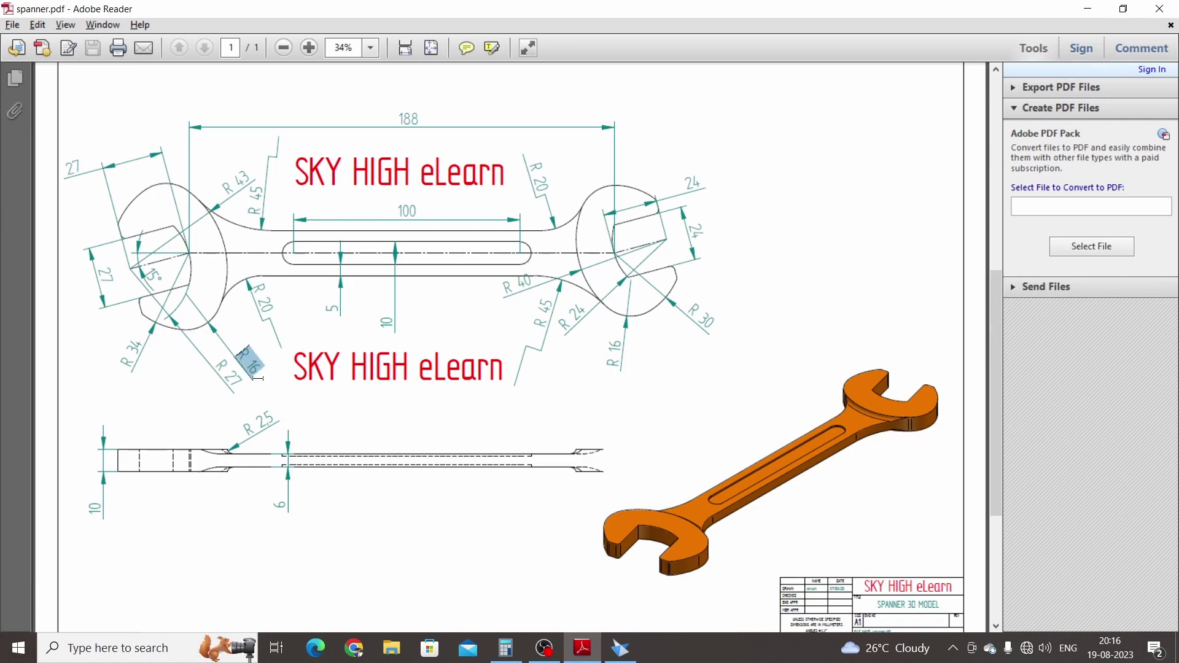
pyautogui.hotkey('alt', 'Tab')
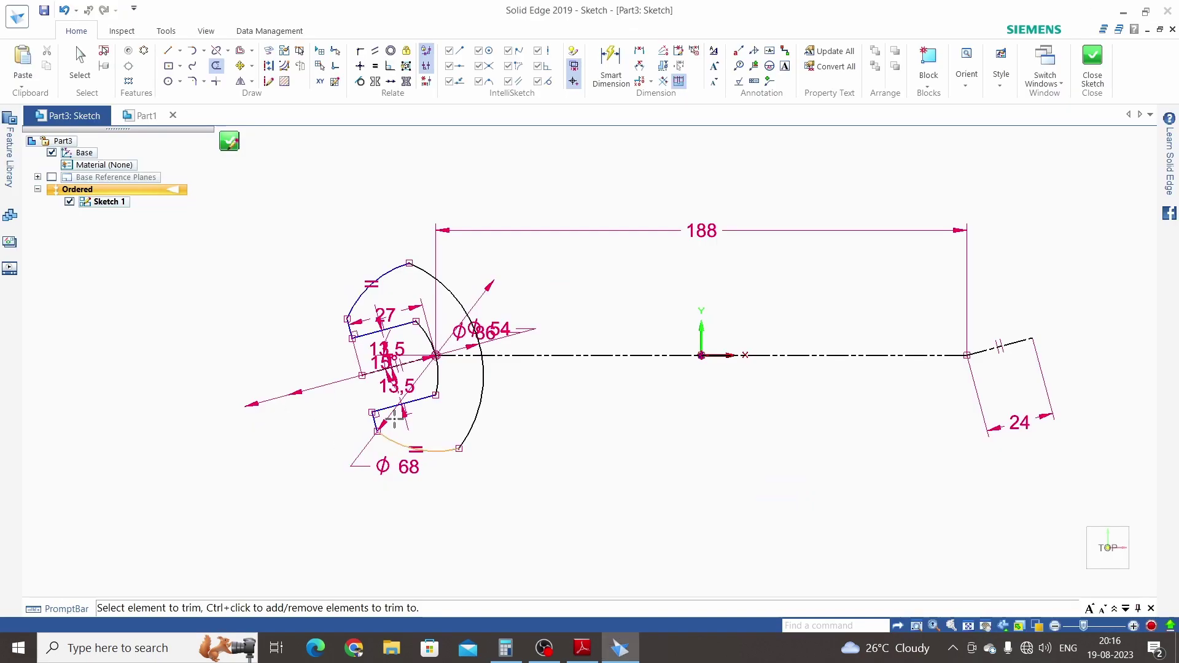
pyautogui.click(202, 83)
pyautogui.click(227, 98)
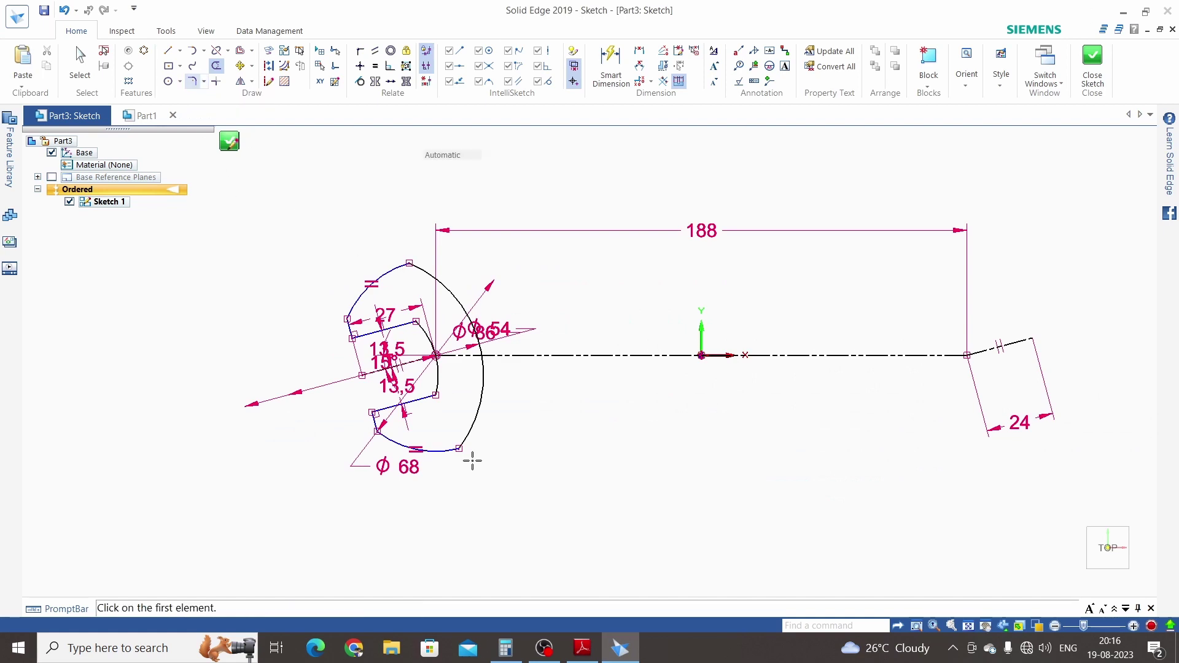
pyautogui.scroll(2, 446, 467)
pyautogui.click(436, 440)
pyautogui.click(470, 422)
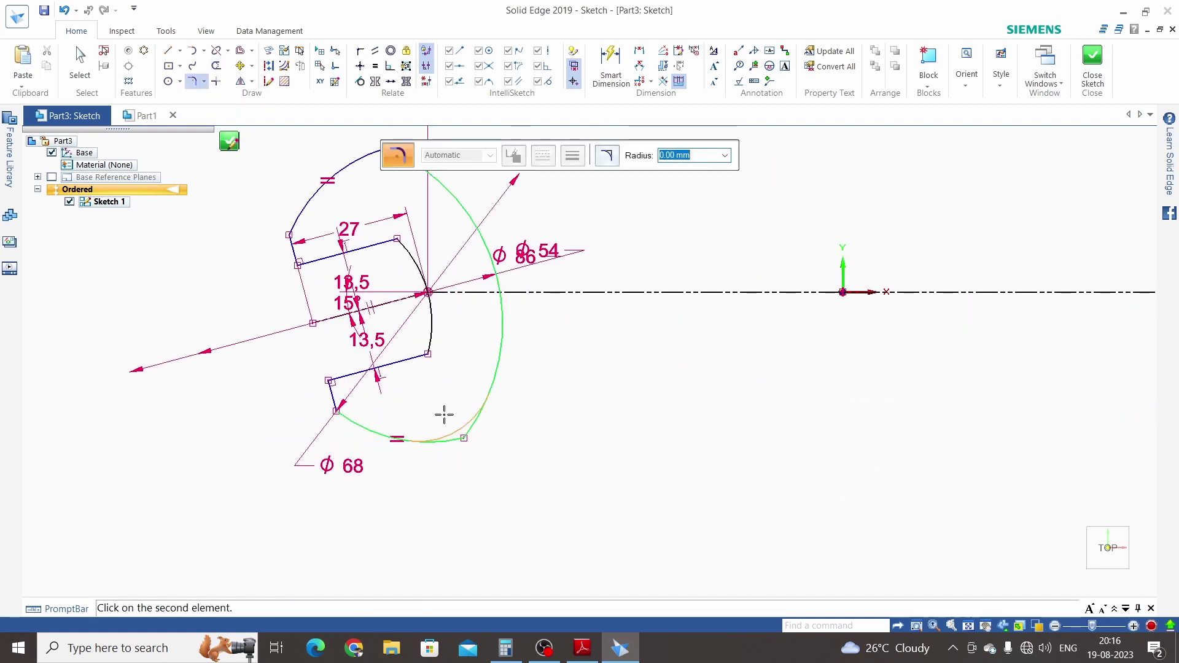
pyautogui.write('16')
pyautogui.press('Return')
pyautogui.click(437, 418)
# Step: Fillet the left jaw's upper outer corner with the same 16 mm radius
pyautogui.scroll(-3, 438, 418)
pyautogui.scroll(4, 399, 250)
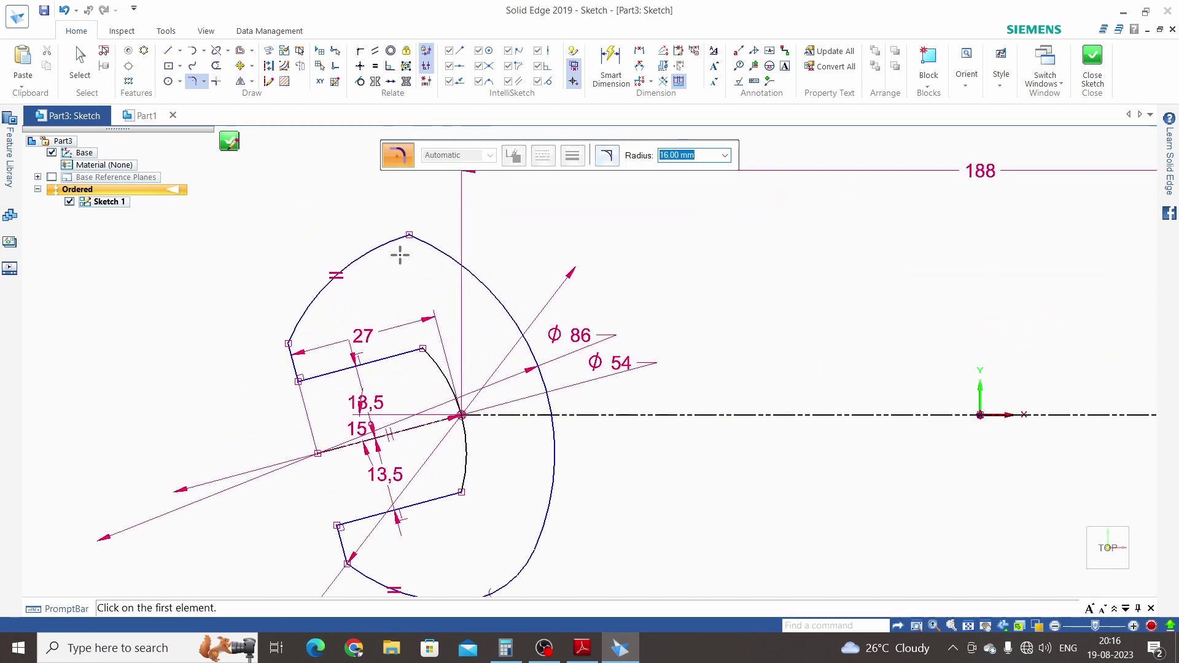
pyautogui.click(377, 243)
pyautogui.click(421, 239)
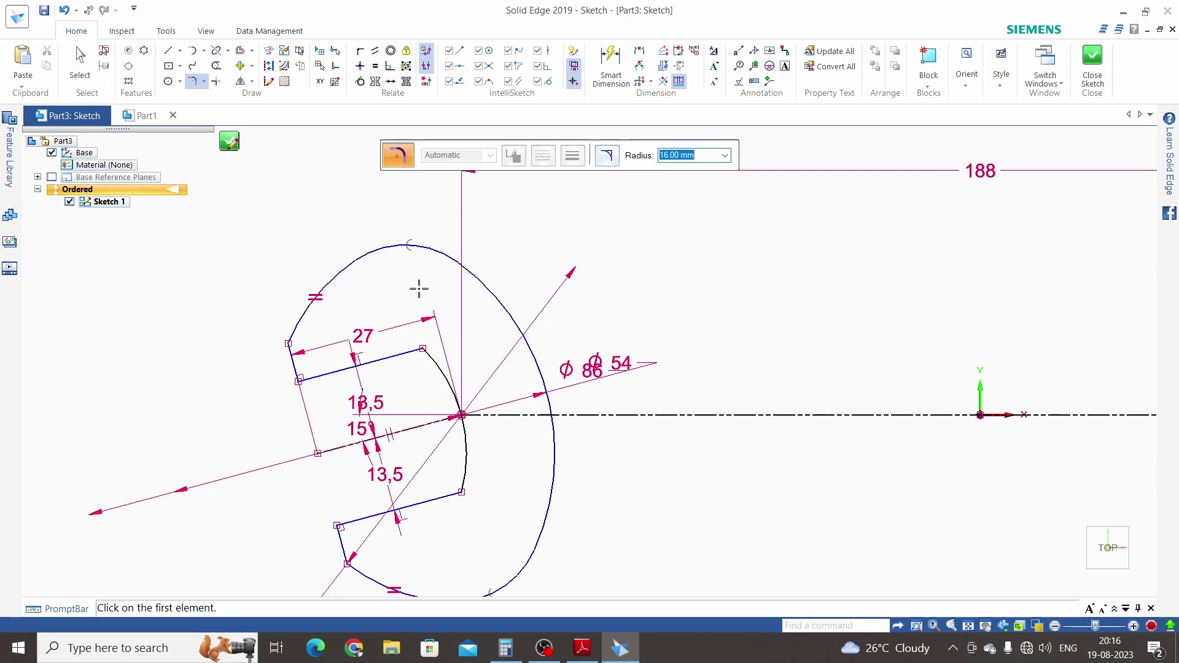
pyautogui.scroll(-2, 399, 276)
pyautogui.scroll(-2, 495, 350)
pyautogui.press('Escape')
pyautogui.scroll(4, 399, 344)
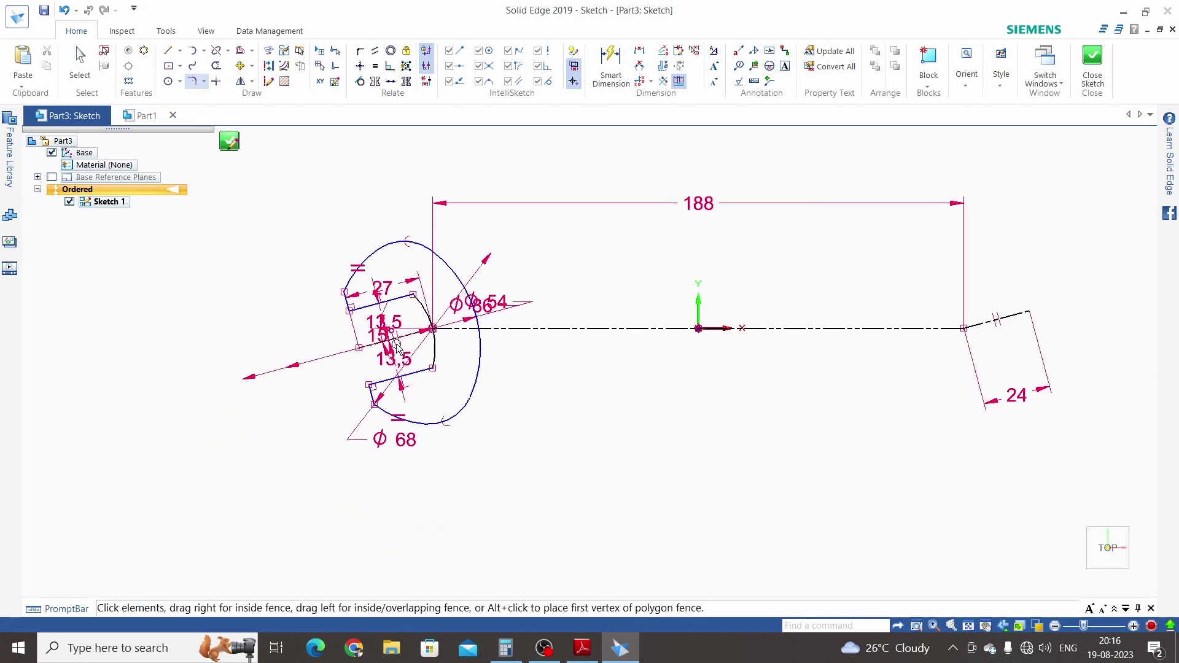
pyautogui.scroll(-3, 398, 344)
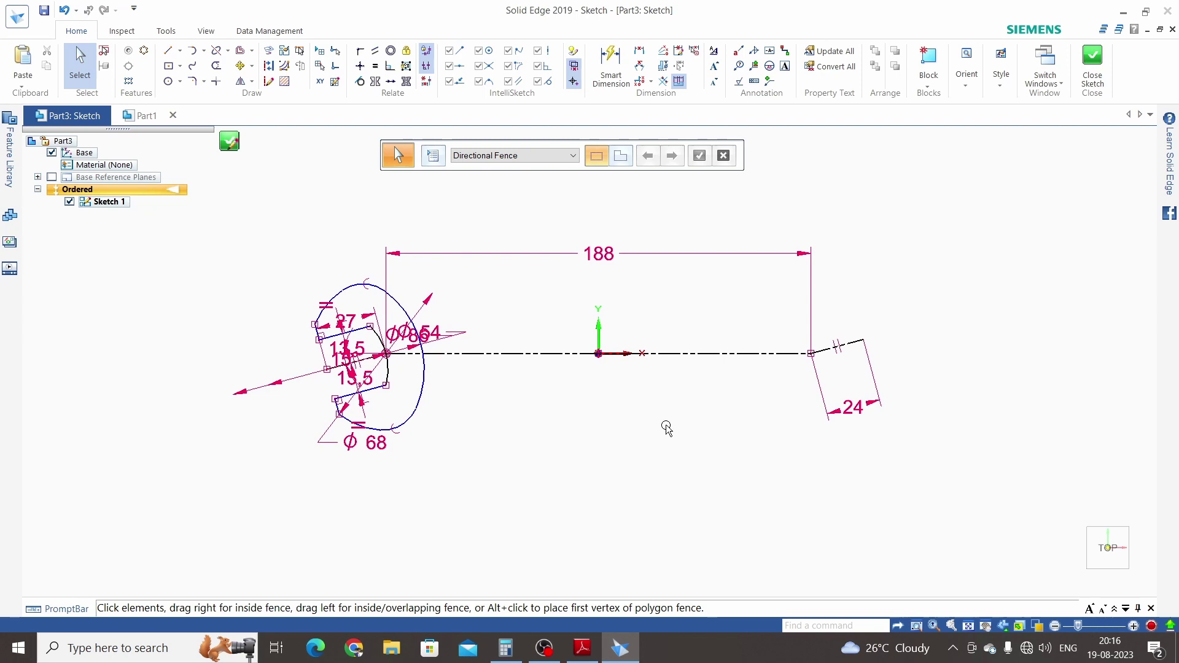
# Step: Check the right jaw in the spanner PDF and offset its inclined centreline 12 mm to both sides
pyautogui.hotkey('alt', 'Tab')
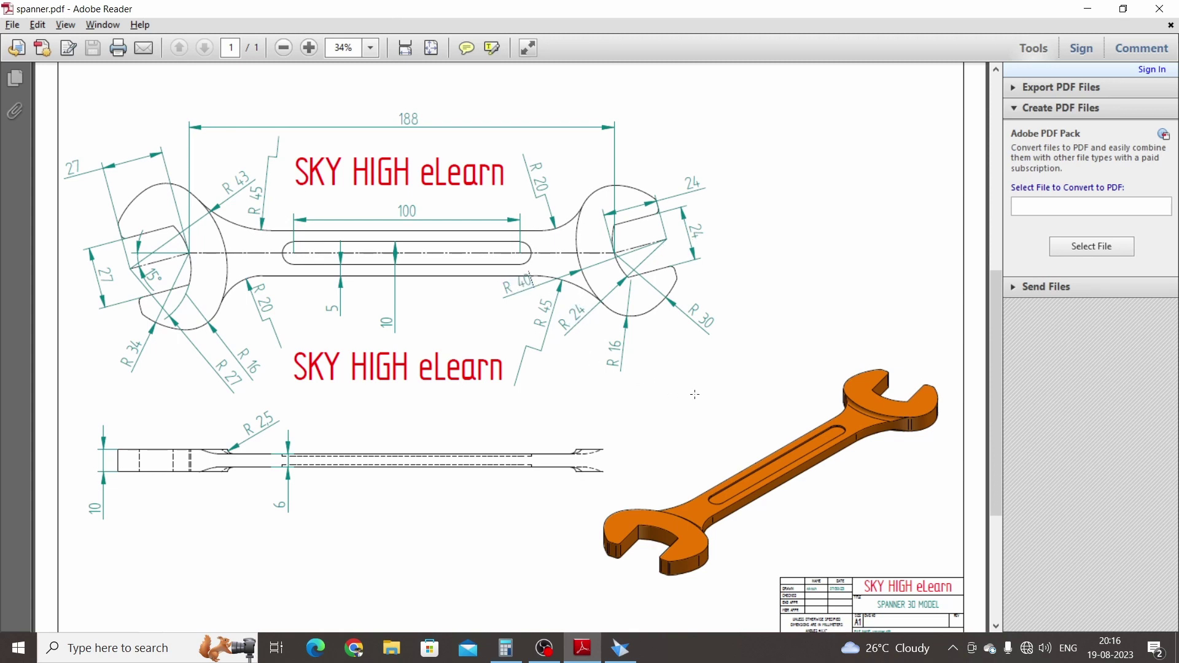
pyautogui.hotkey('alt', 'Tab')
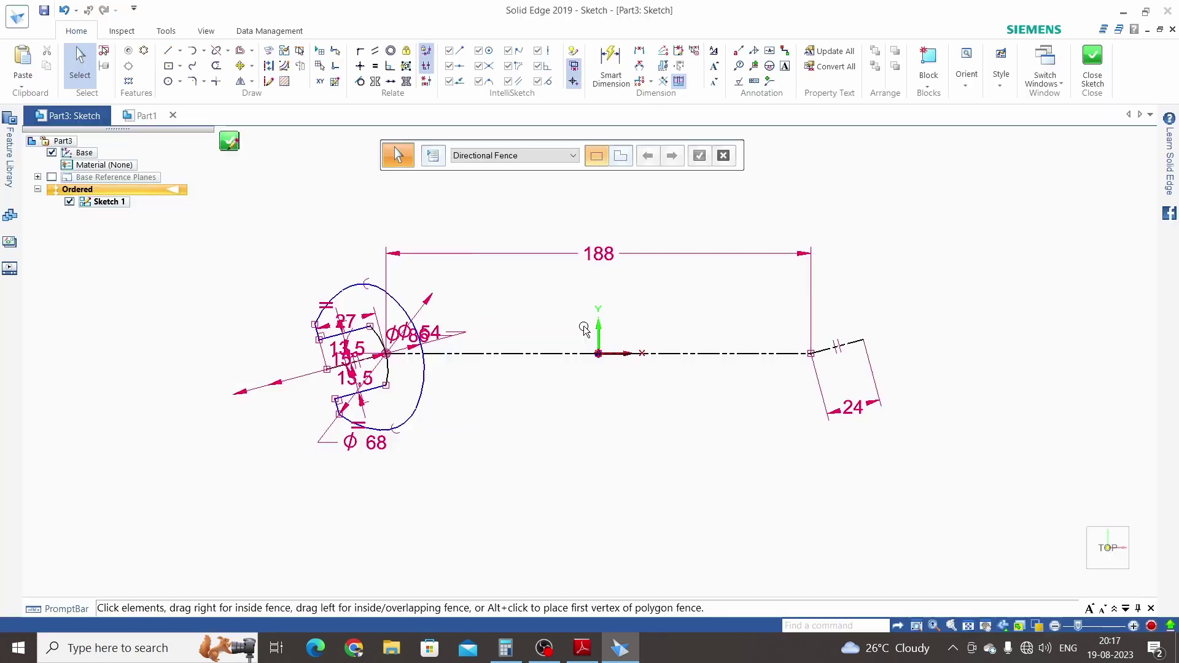
pyautogui.scroll(4, 848, 329)
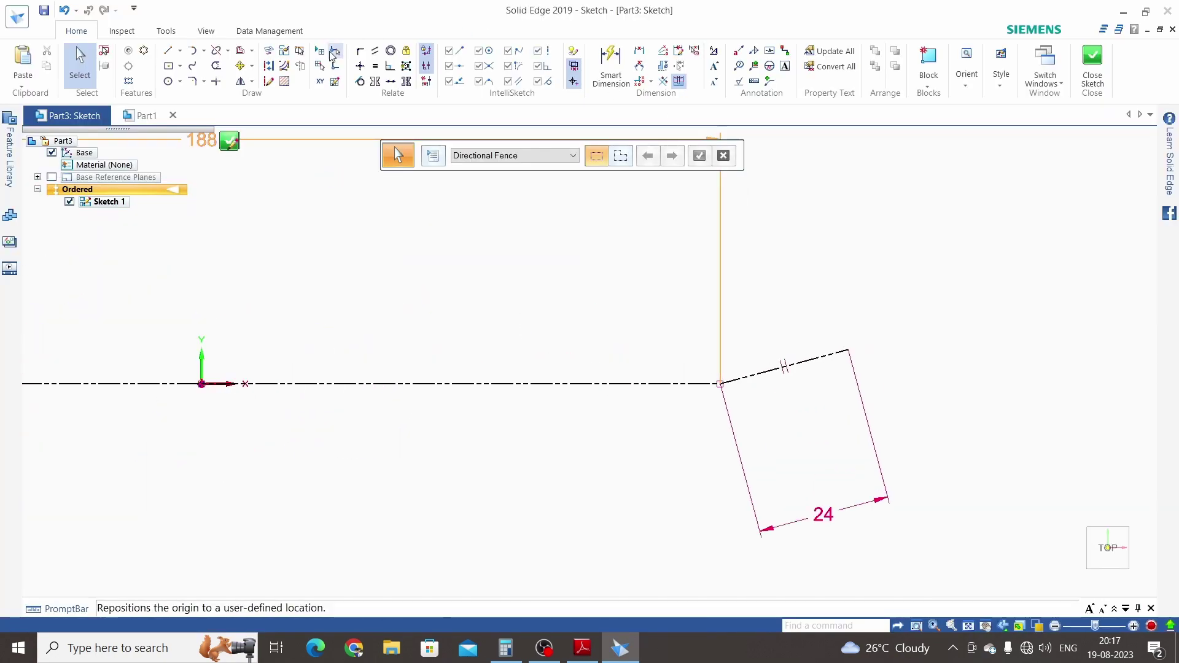
pyautogui.click(252, 50)
pyautogui.click(265, 67)
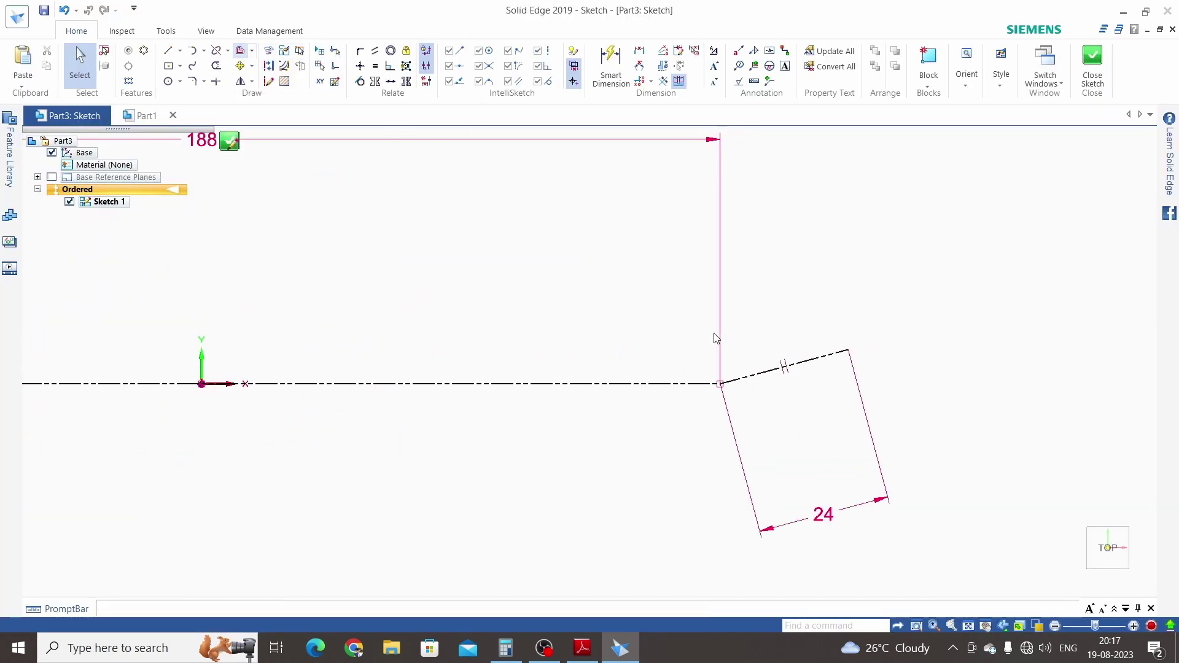
pyautogui.click(823, 358)
pyautogui.write('12')
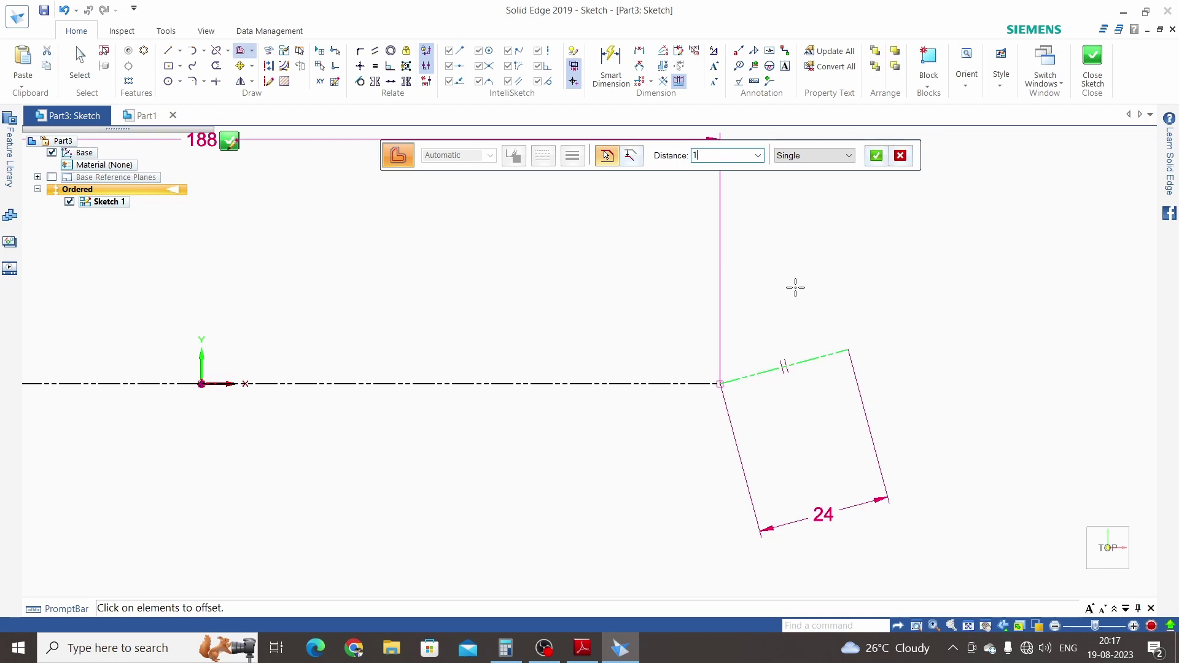
pyautogui.press('Return')
pyautogui.click(791, 286)
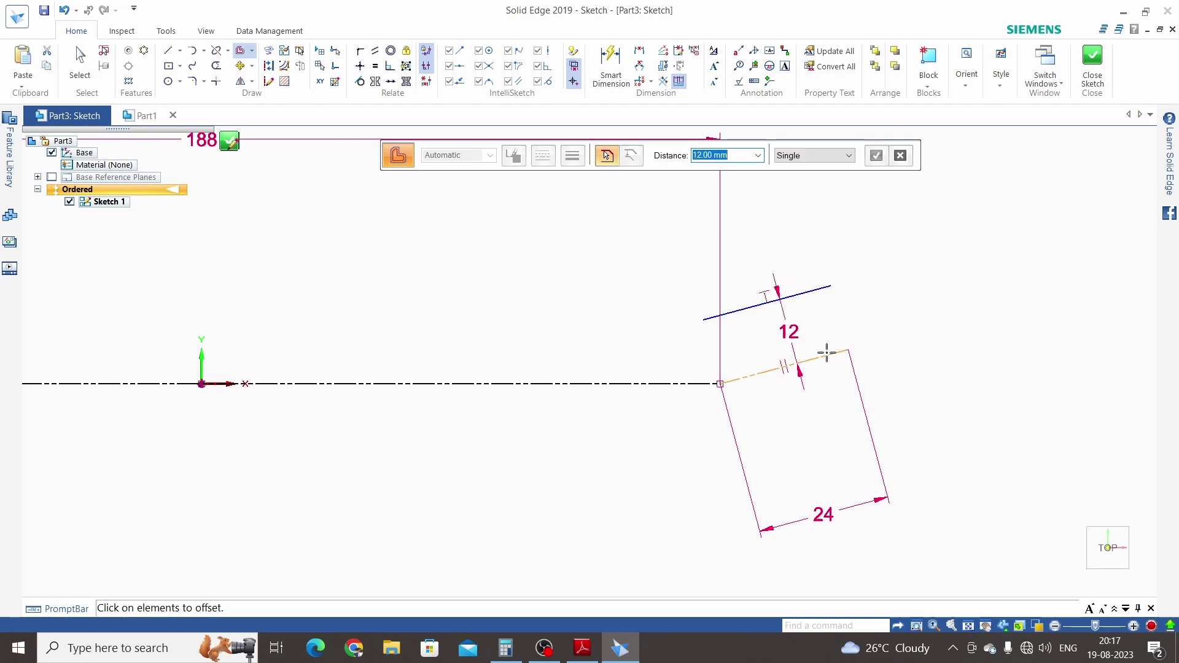
pyautogui.click(847, 412)
pyautogui.click(842, 439)
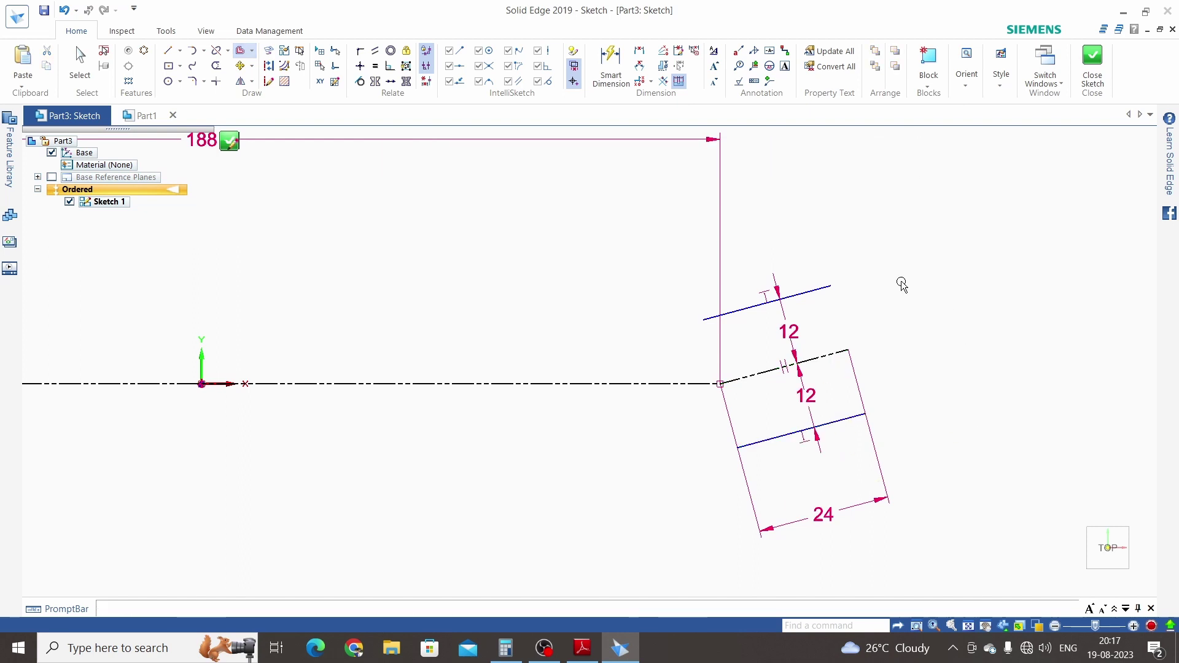
pyautogui.press('Escape')
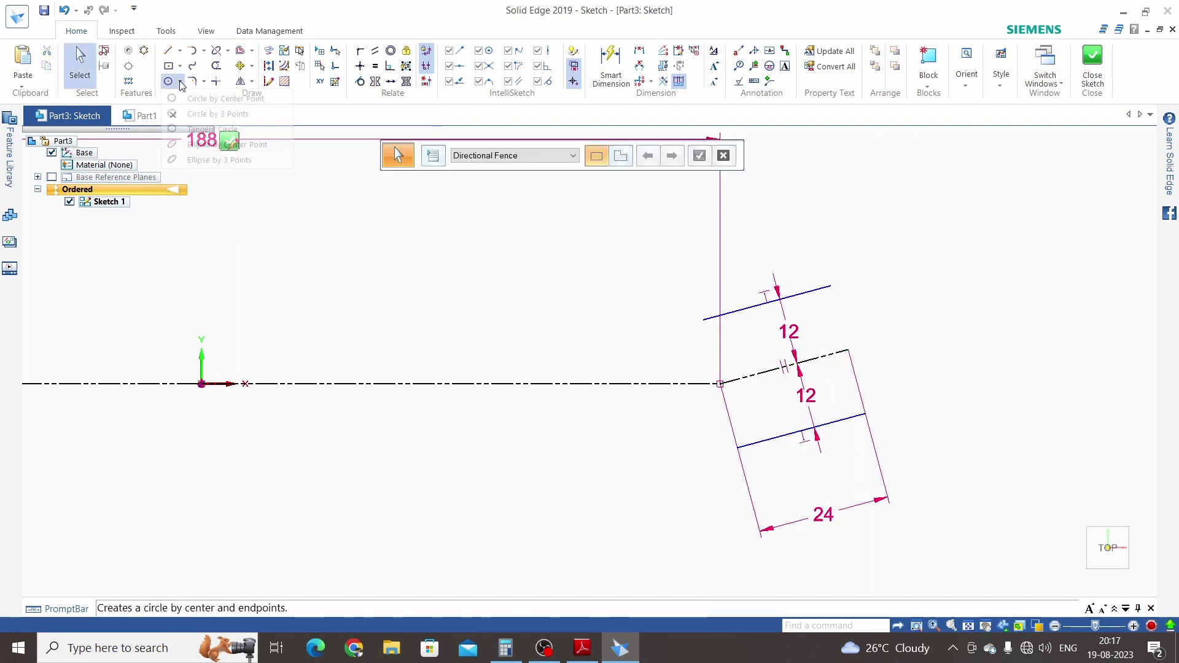
# Step: Draw an 80 mm diameter circle centred on the outer end of the right jaw's inclined centreline
pyautogui.click(183, 86)
pyautogui.click(195, 97)
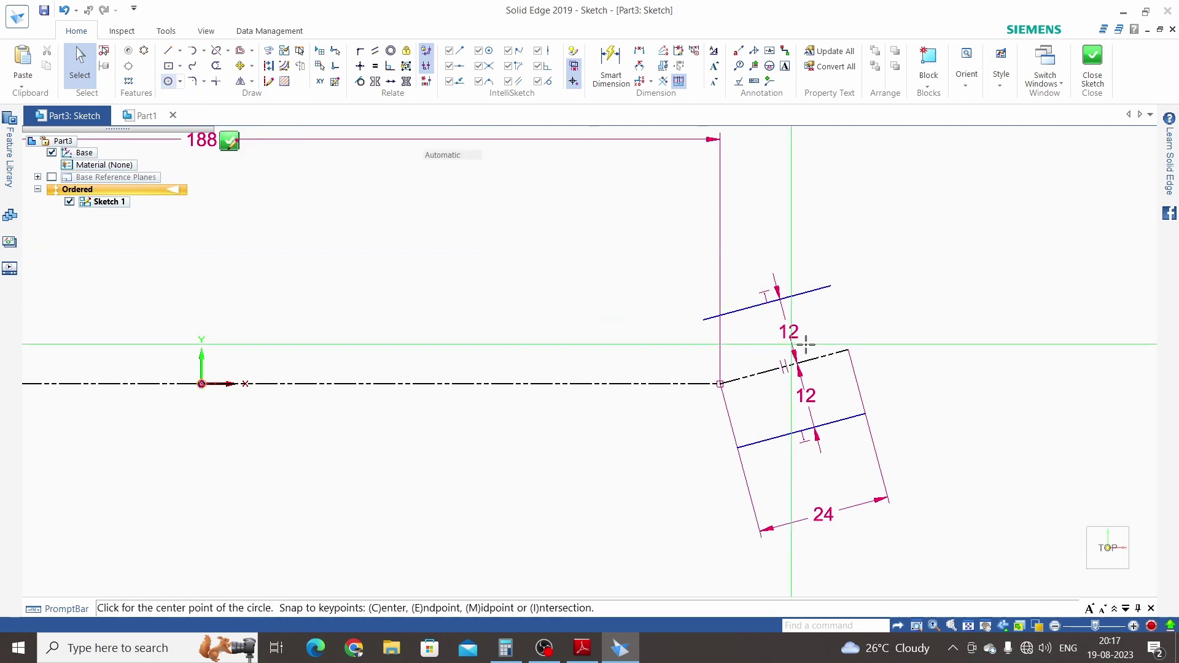
pyautogui.moveTo(850, 350); pyautogui.dragTo(850, 351)
pyautogui.scroll(-1, 849, 351)
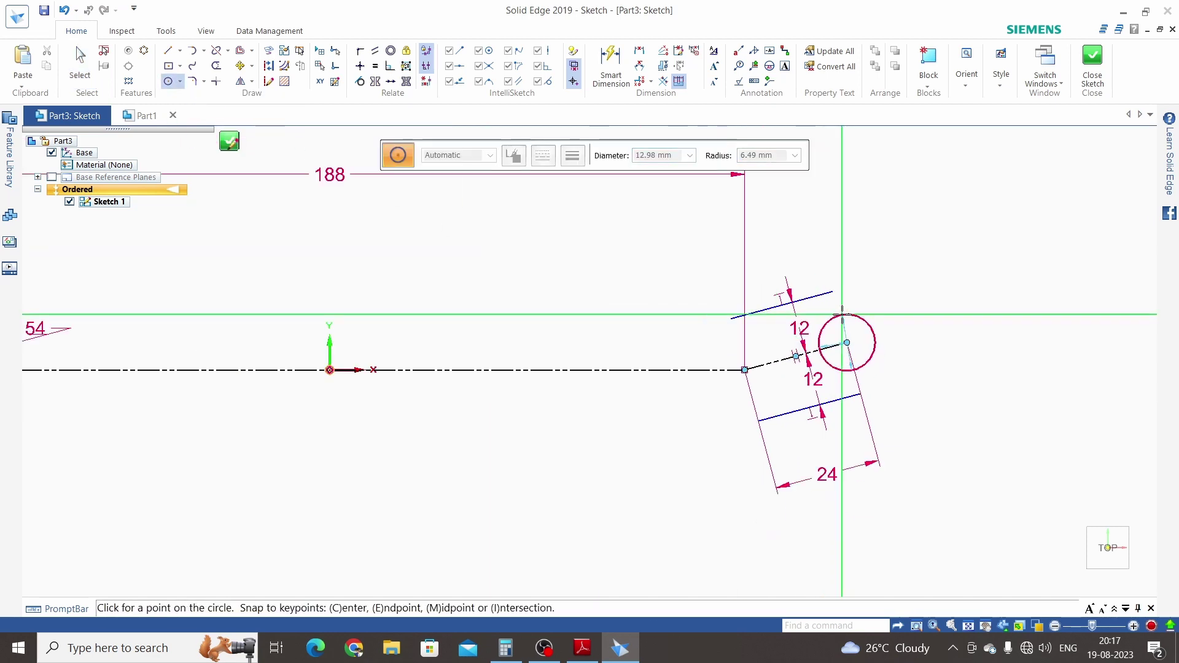
pyautogui.write('80')
pyautogui.press('Return')
pyautogui.press('Escape')
pyautogui.scroll(-1, 775, 445)
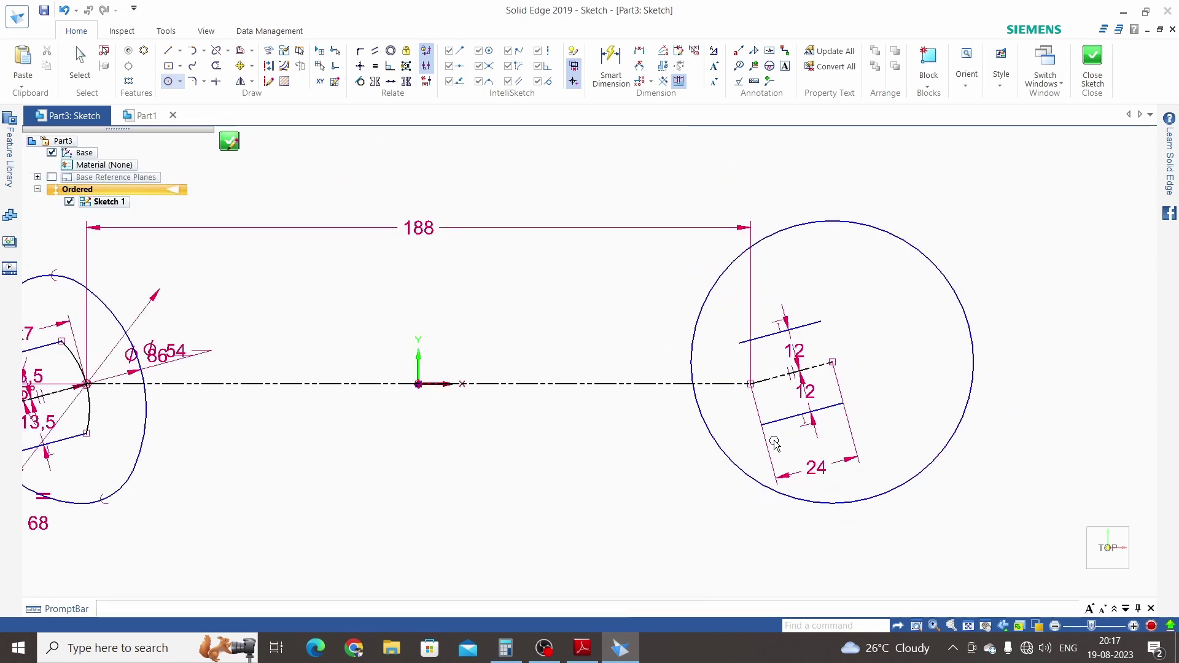
# Step: Check the inner jaw radius in the spanner PDF and draw a concentric 48 mm diameter circle inside the 80 mm circle
pyautogui.hotkey('alt', 'Tab')
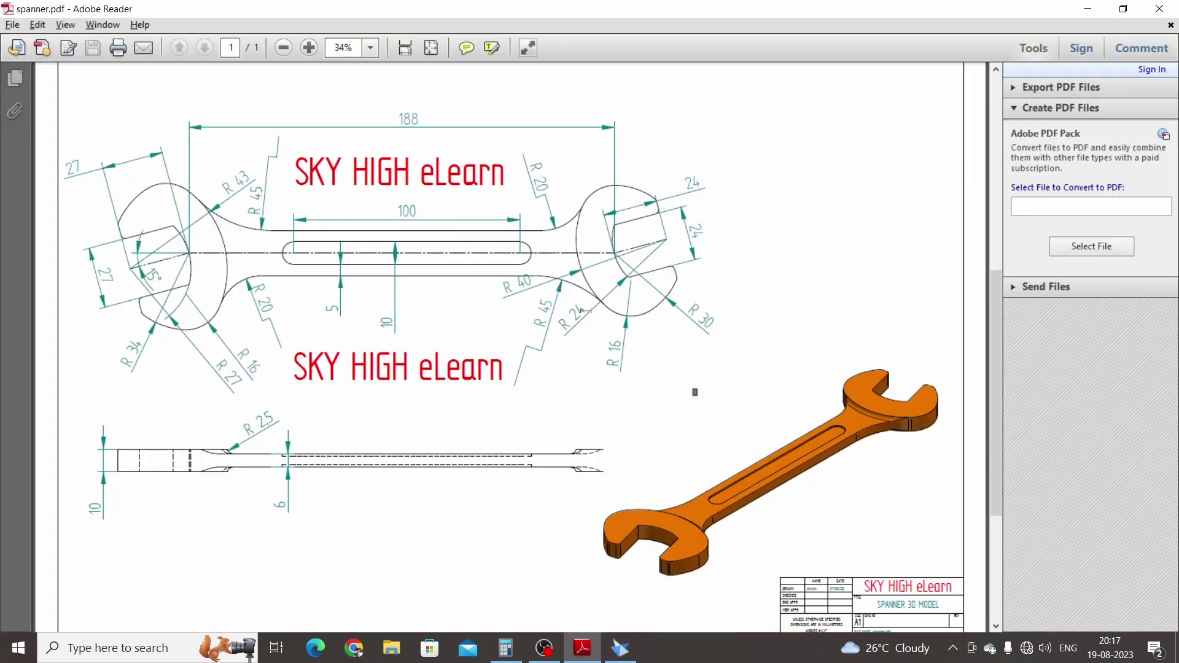
pyautogui.hotkey('alt', 'Tab')
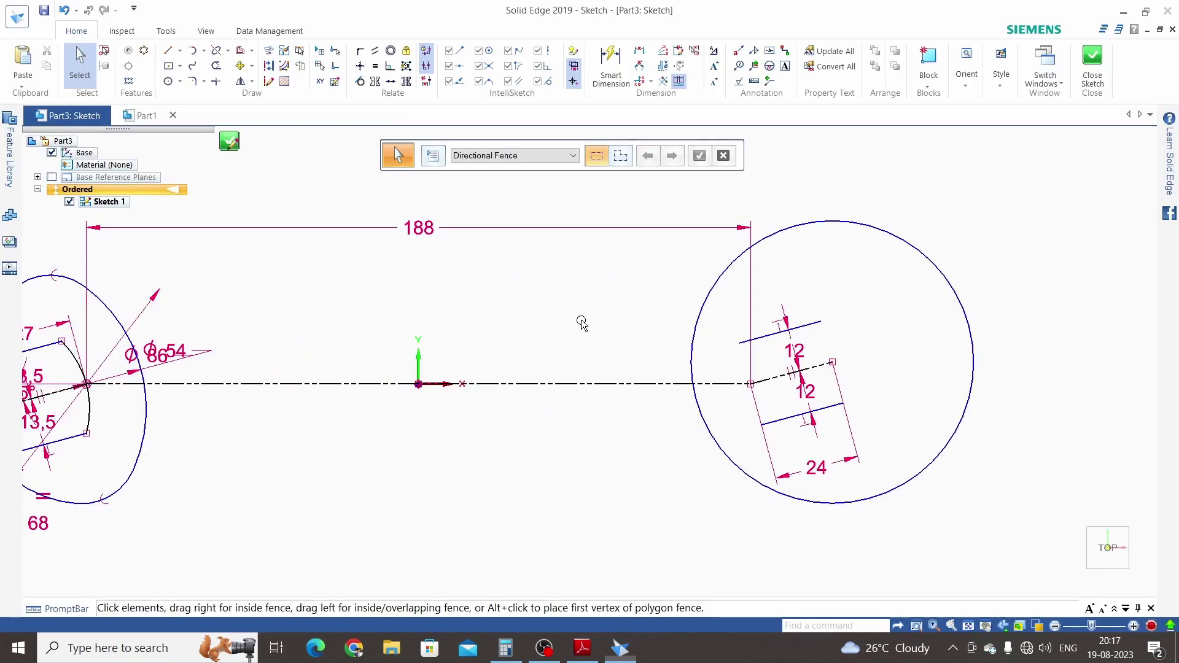
pyautogui.click(180, 83)
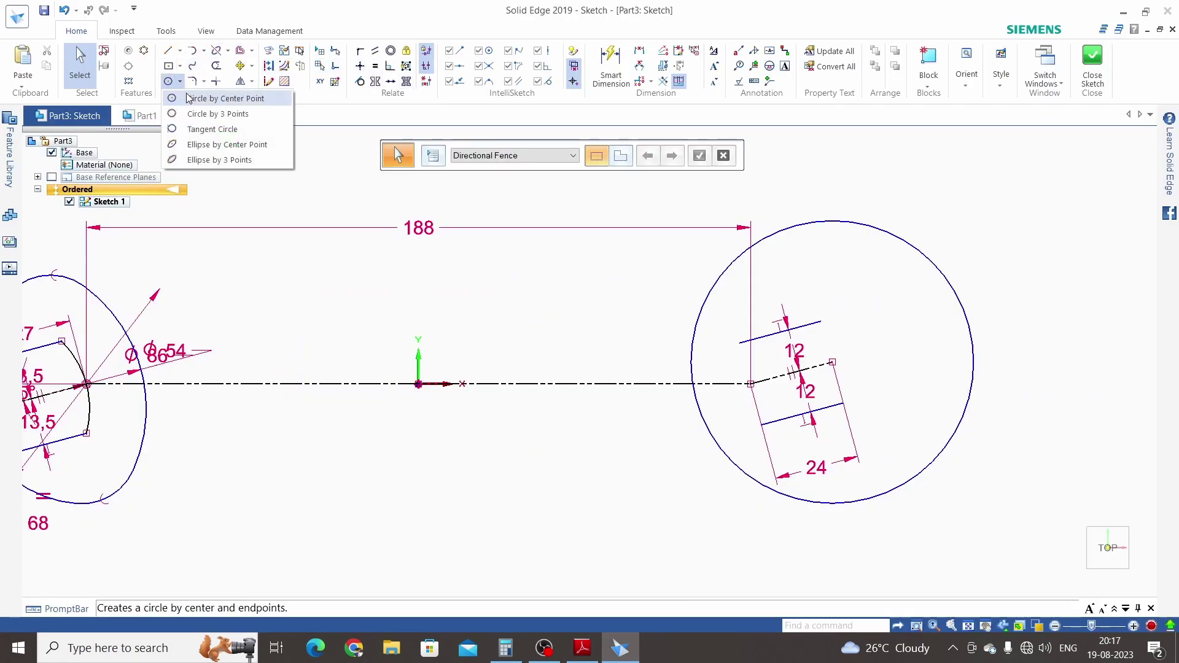
pyautogui.click(191, 99)
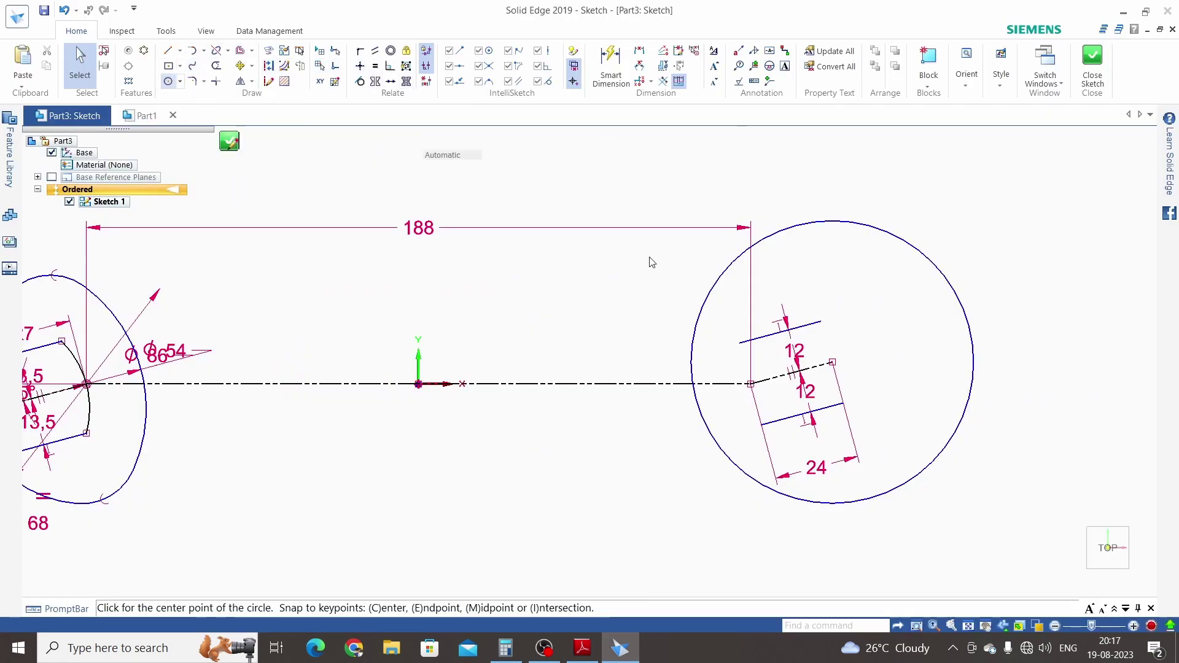
pyautogui.moveTo(832, 361); pyautogui.dragTo(836, 341)
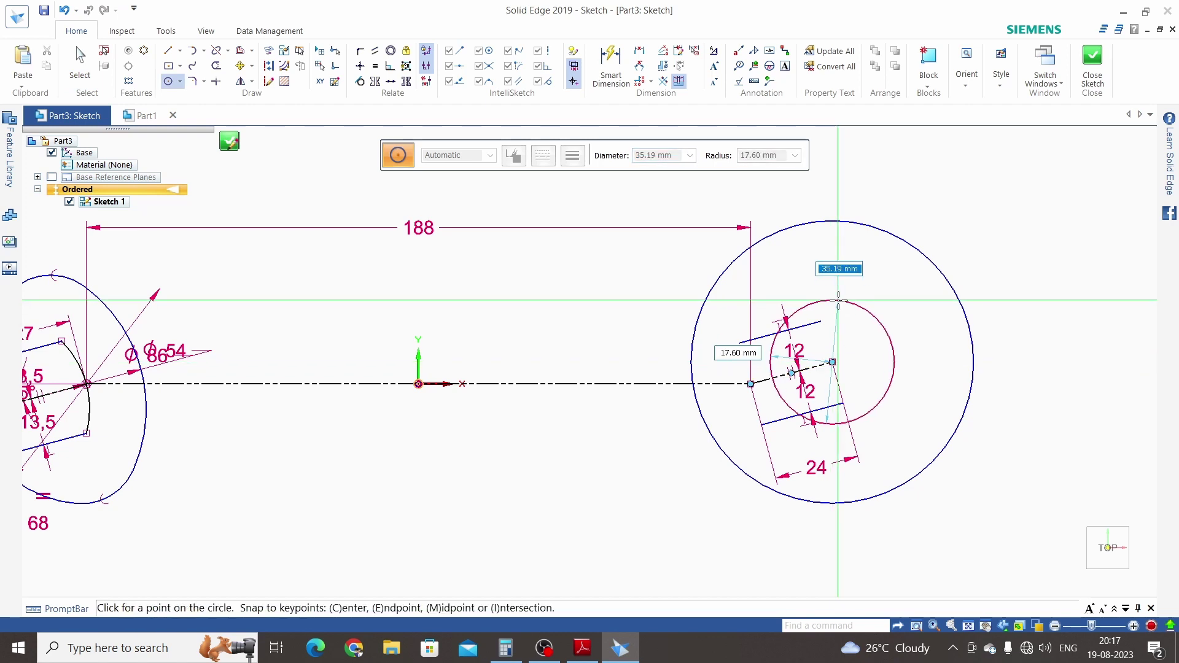
pyautogui.write('48')
pyautogui.press('Return')
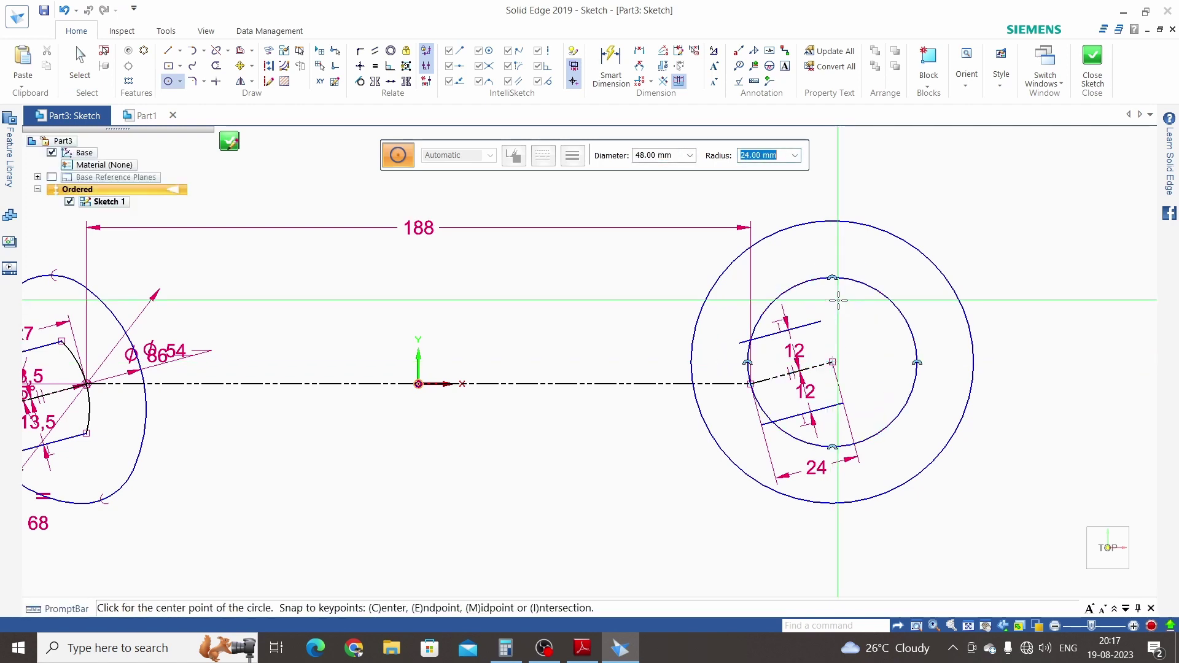
pyautogui.press('Escape')
# Step: Dimension the diameters of the right jaw's two concentric circles
pyautogui.click(611, 64)
pyautogui.click(867, 283)
pyautogui.click(983, 221)
pyautogui.click(900, 238)
pyautogui.click(901, 190)
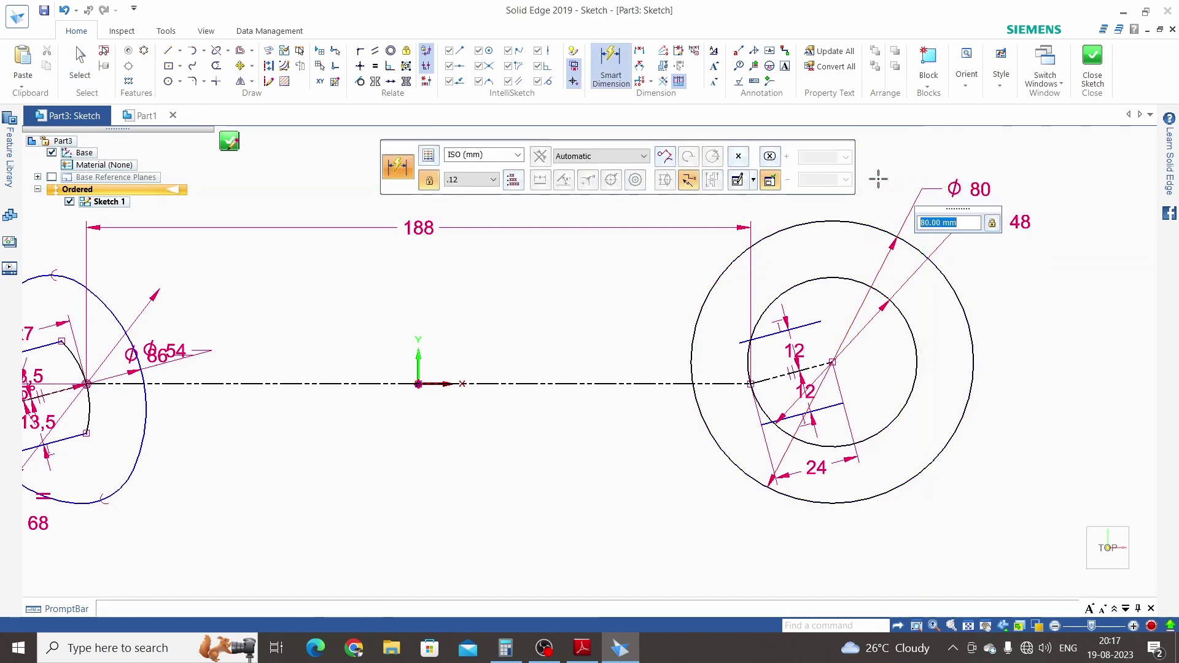
# Step: Check the remaining jaw radius in the spanner PDF, then draw and dimension a 60 mm diameter circle centred on the inclined centreline's inner end
pyautogui.hotkey('alt', 'Tab')
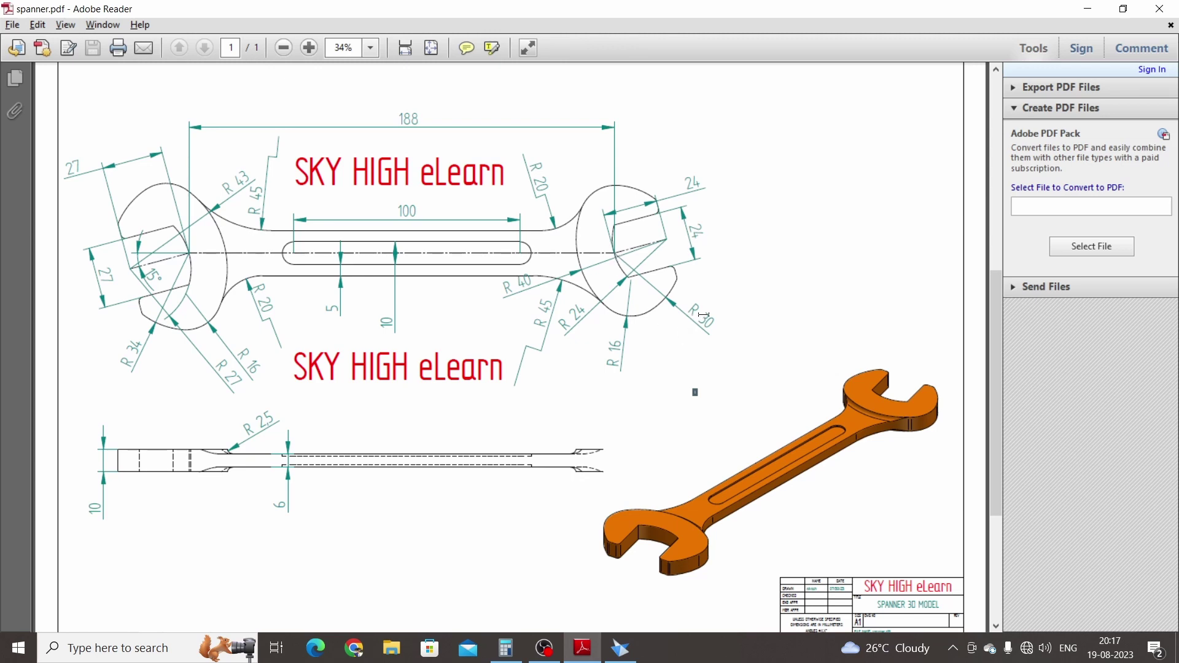
pyautogui.hotkey('alt', 'Tab')
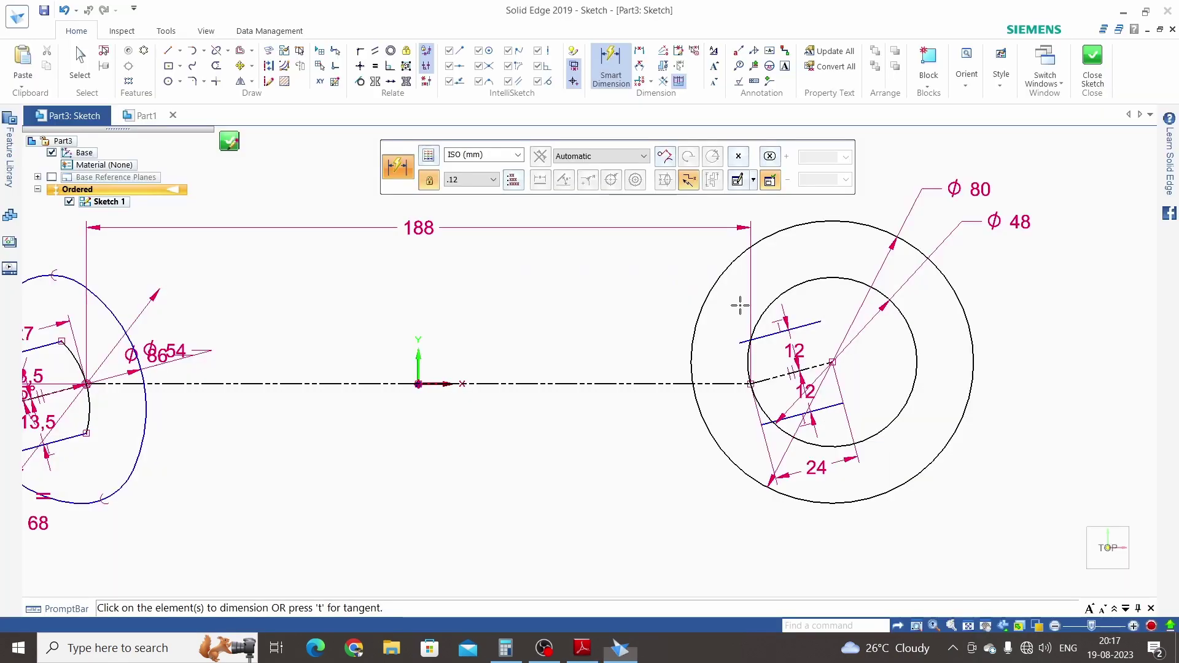
pyautogui.click(179, 81)
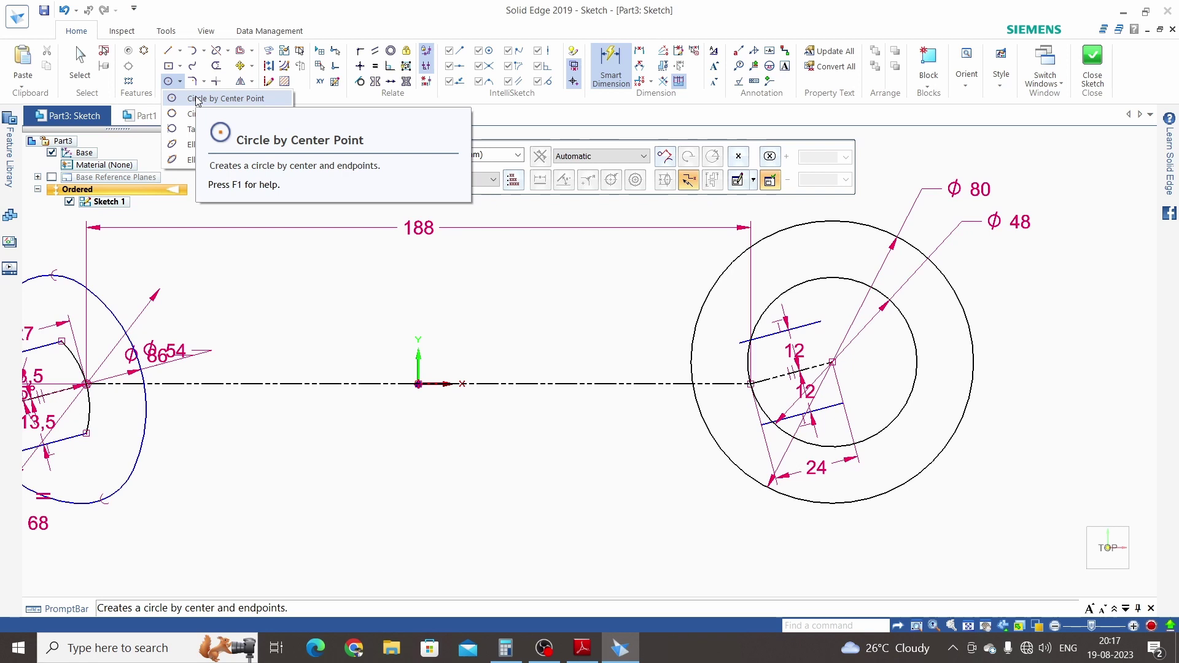
pyautogui.click(197, 98)
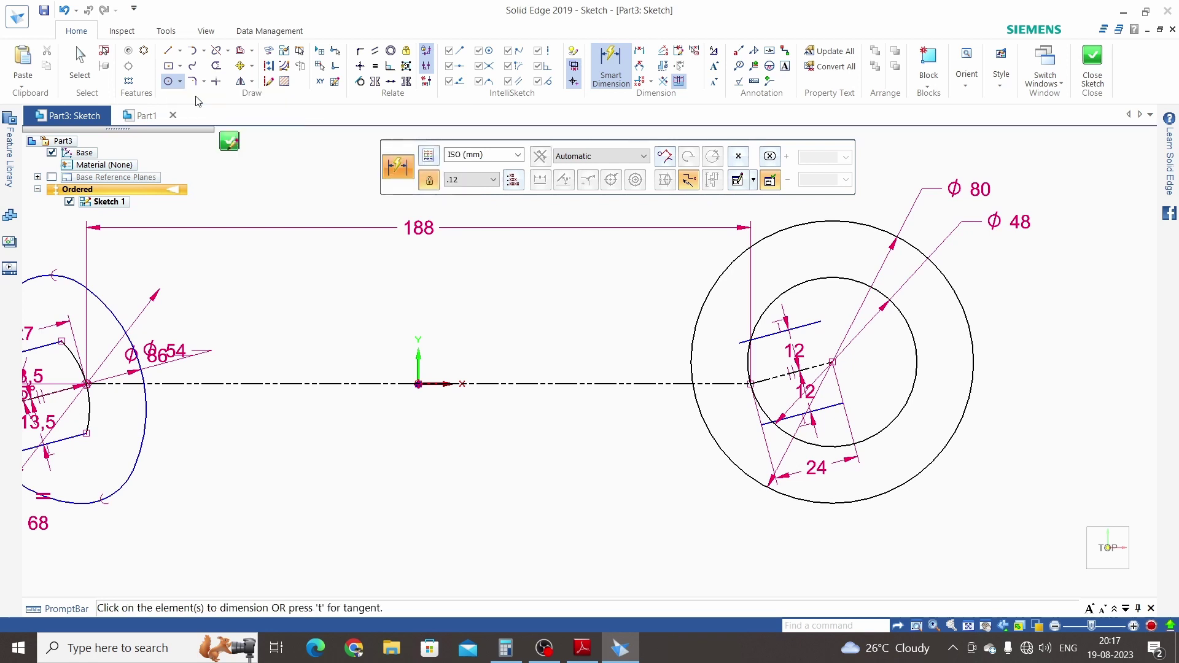
pyautogui.click(751, 384)
pyautogui.scroll(-3, 748, 383)
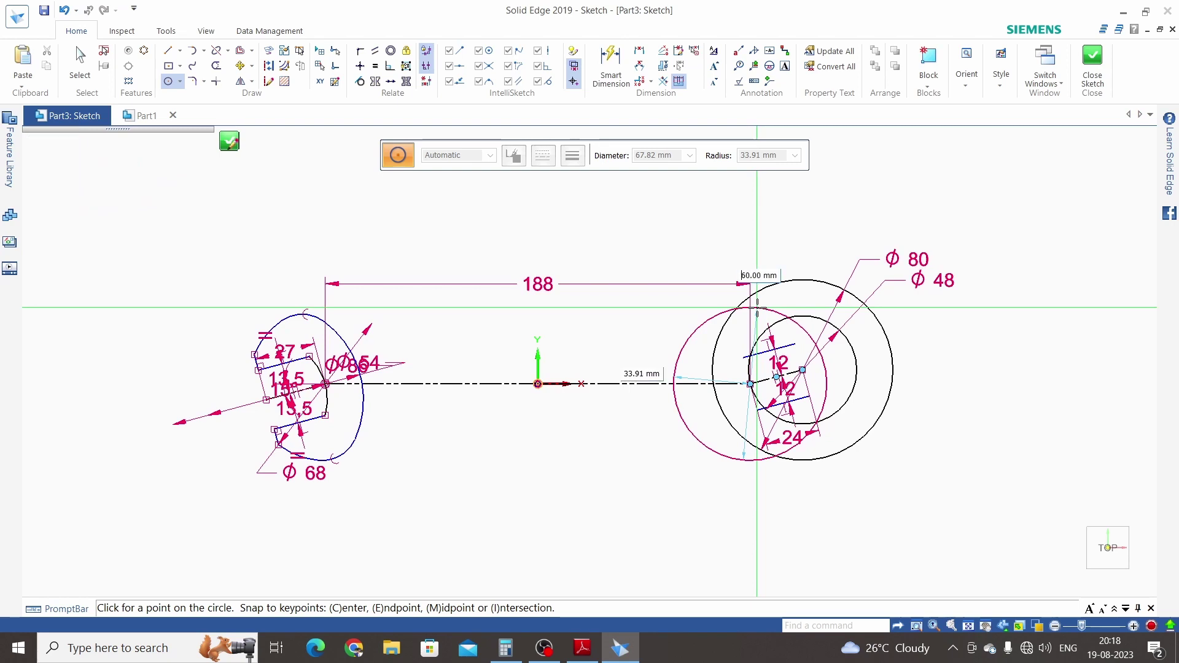
pyautogui.click(756, 316)
pyautogui.press('Escape')
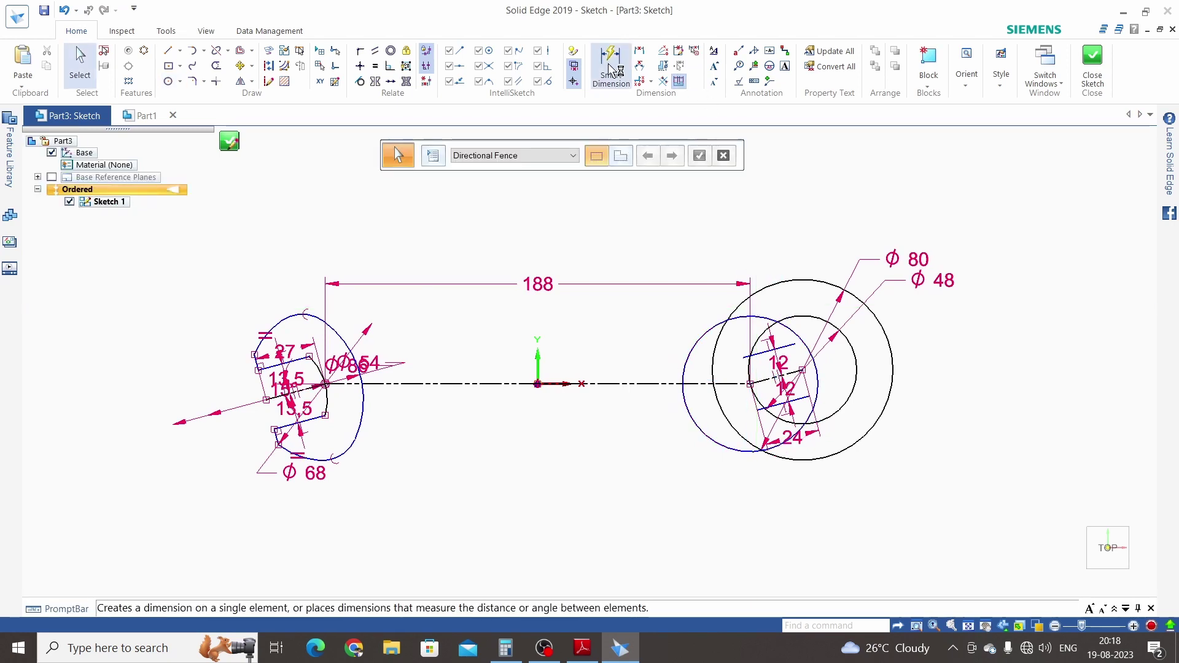
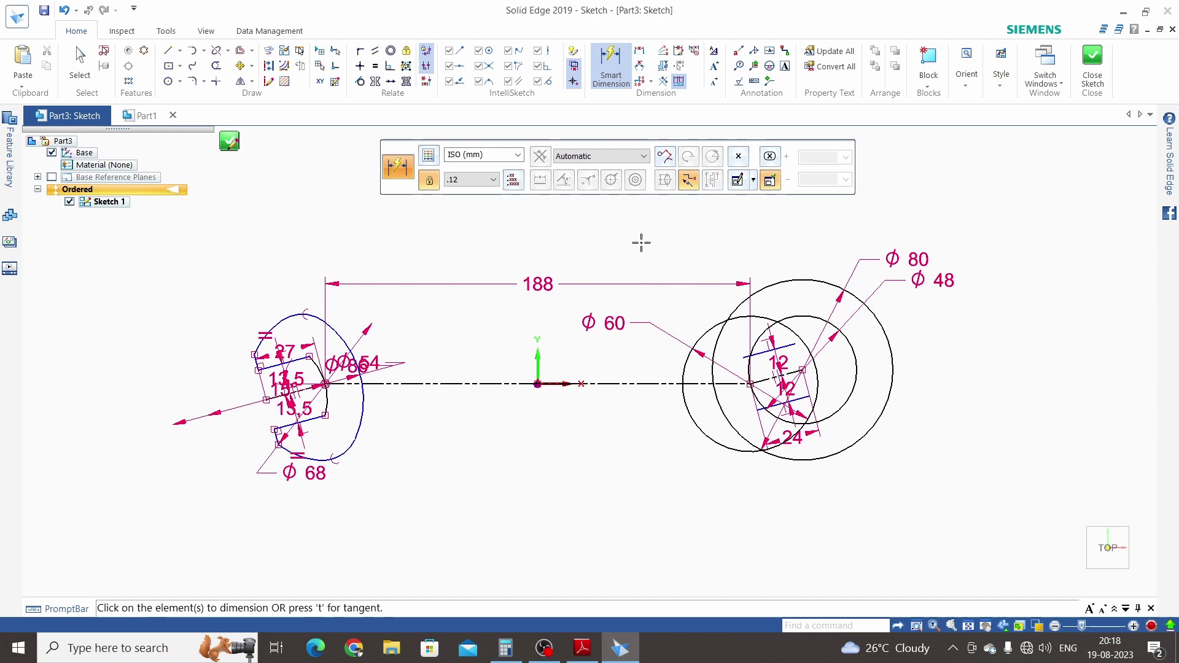
# Step: Check the jaw opening in the spanner PDF and draw a perpendicular line about 16 mm long outward from the upper jaw line's outer end
pyautogui.scroll(3, 847, 366)
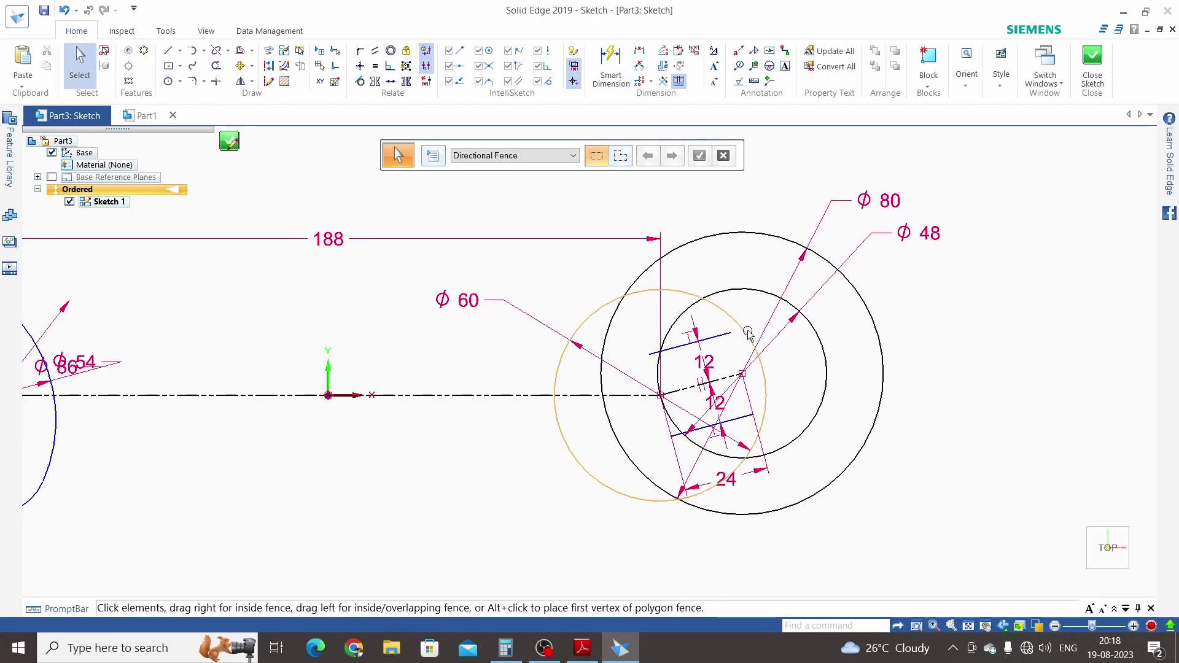
pyautogui.scroll(2, 752, 369)
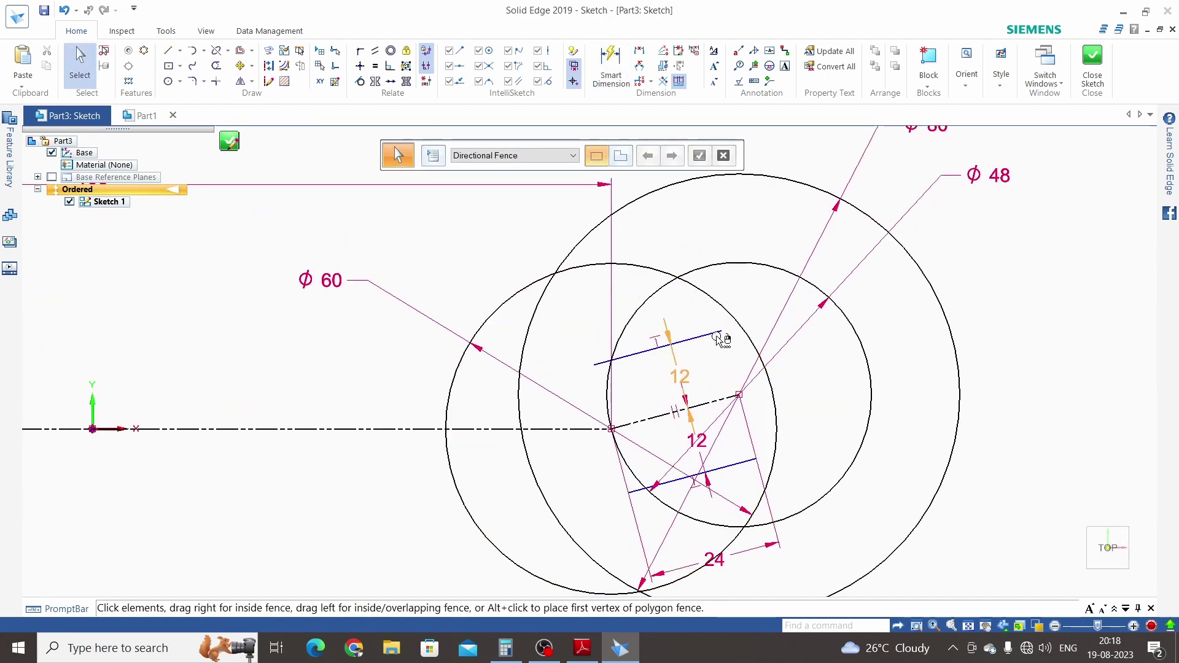
pyautogui.hotkey('alt', 'Tab')
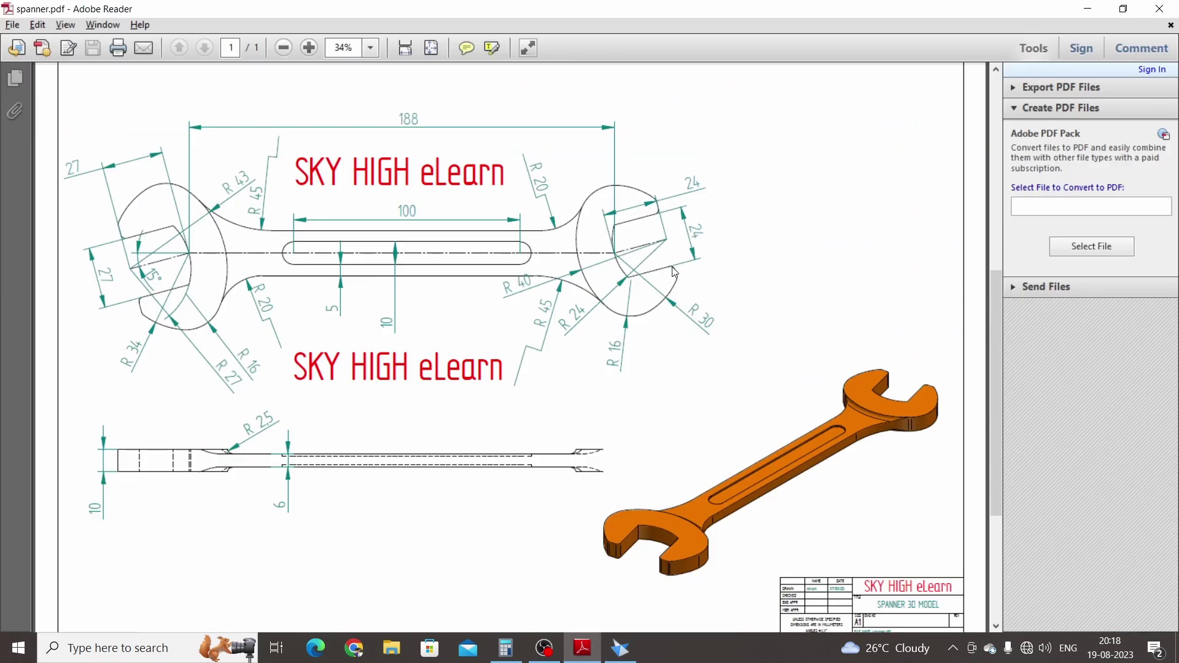
pyautogui.hotkey('alt', 'Tab')
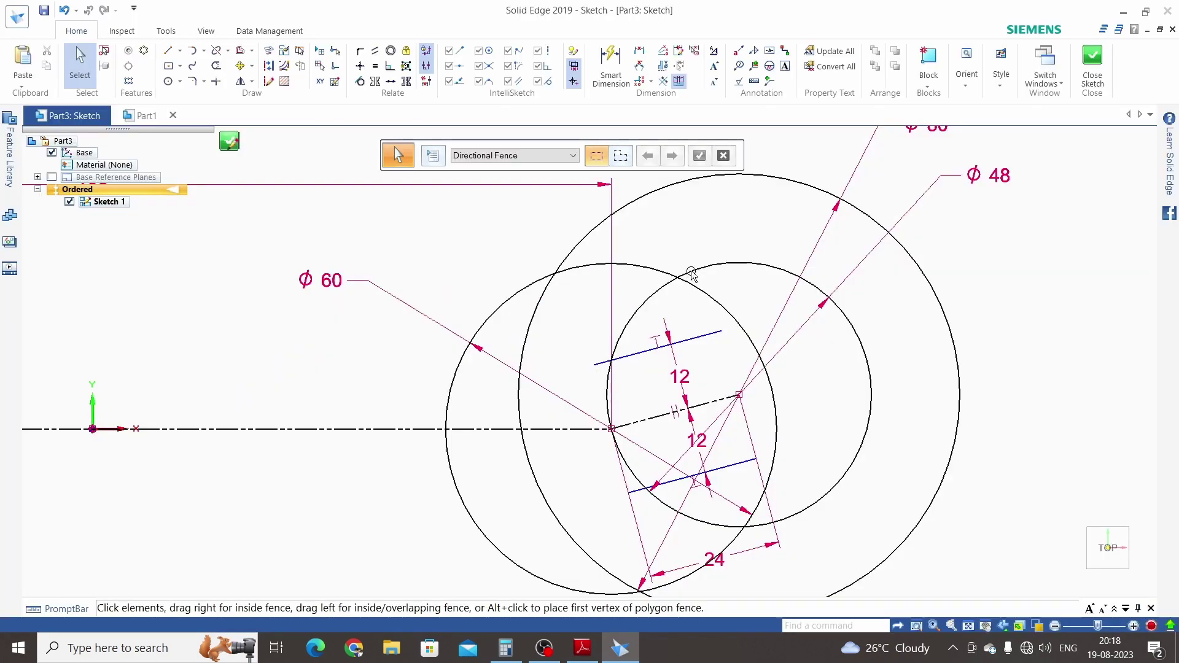
pyautogui.click(183, 54)
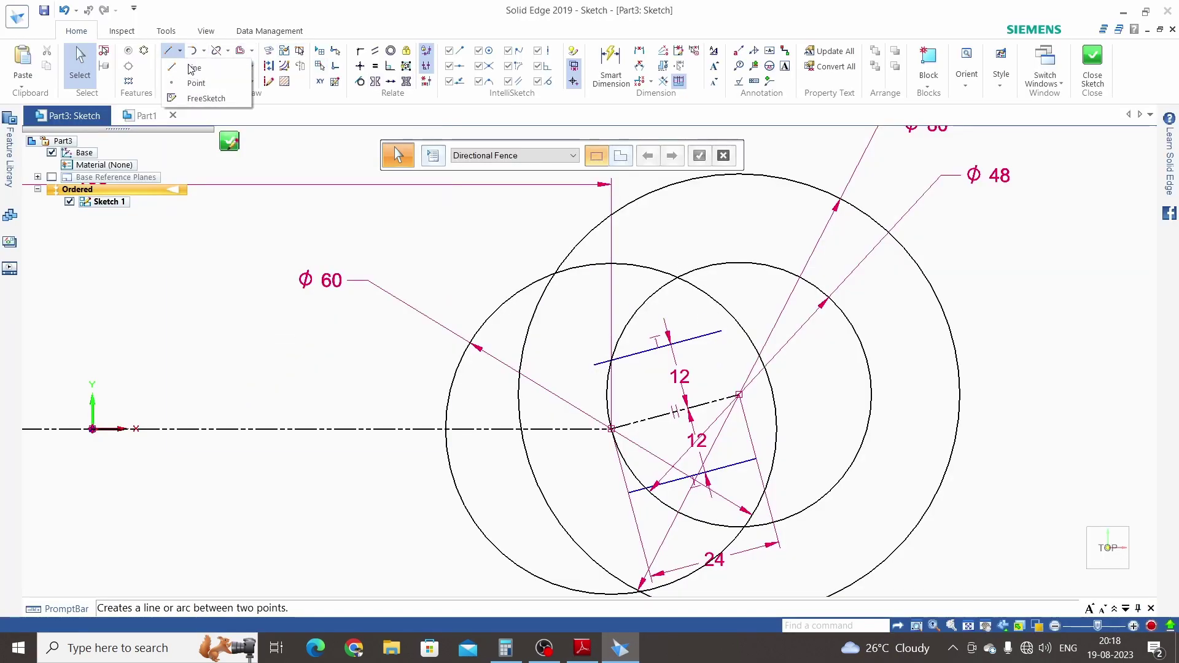
pyautogui.click(196, 68)
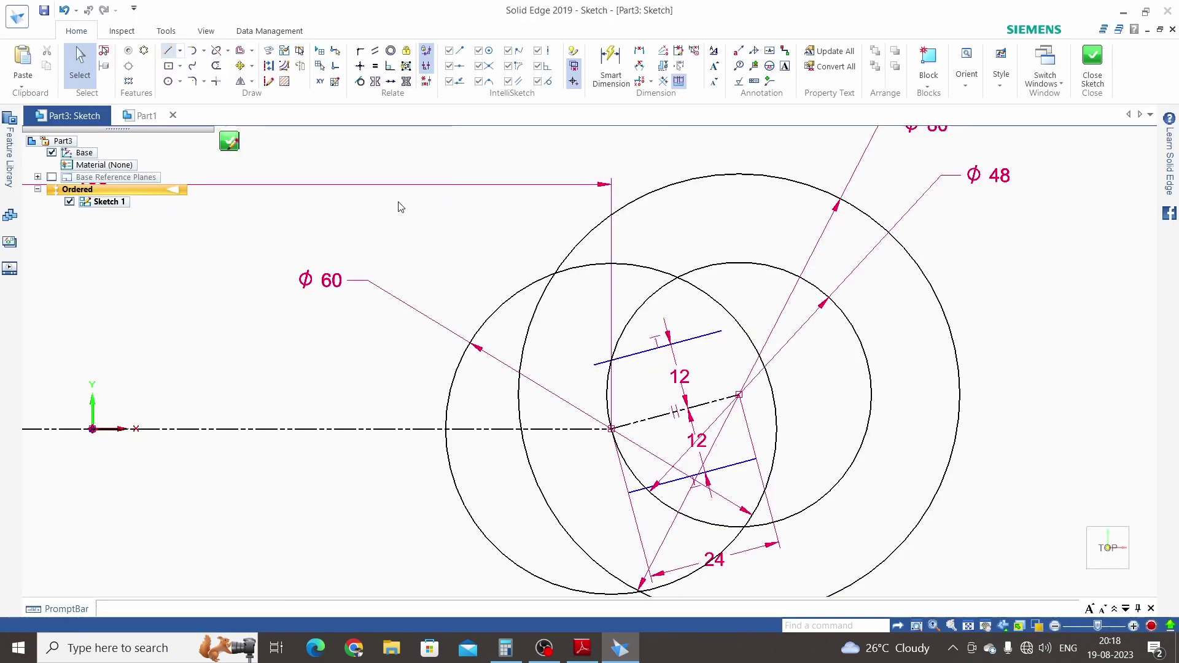
pyautogui.click(722, 331)
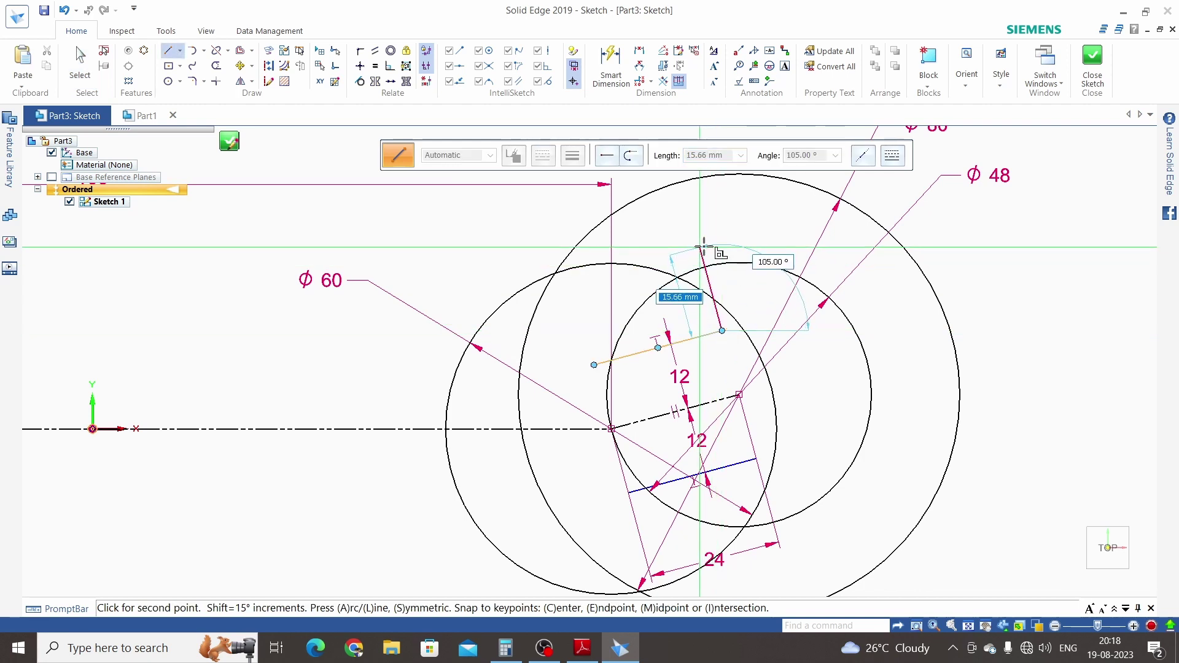
pyautogui.click(706, 251)
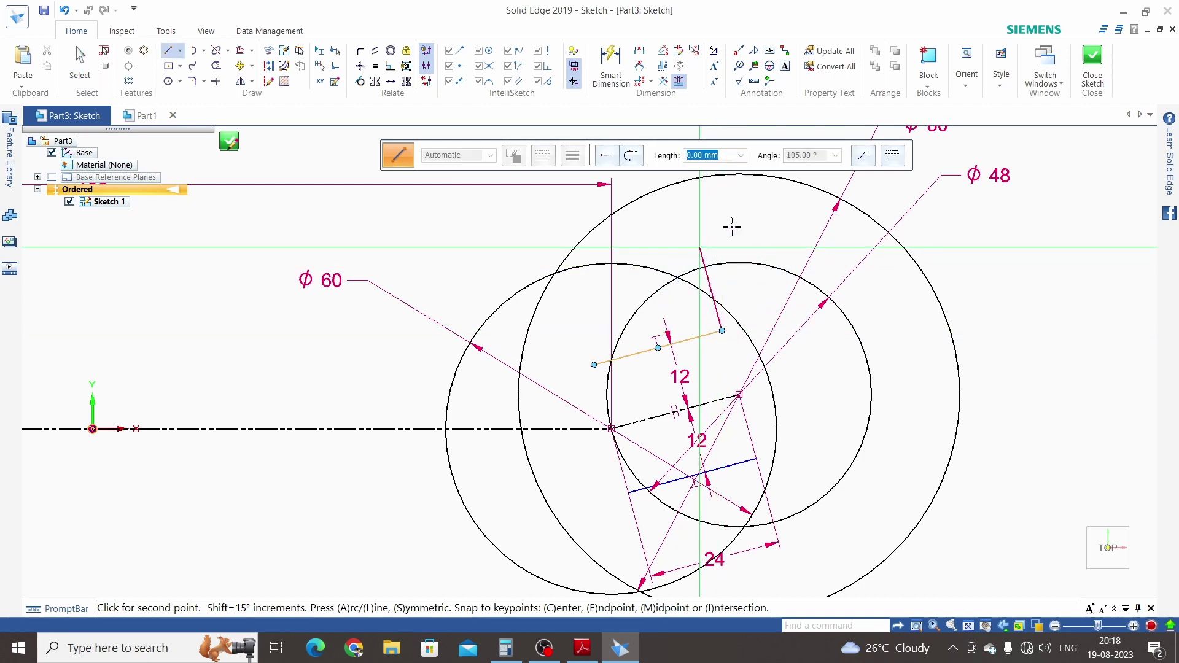
# Step: Draw a perpendicular line about 10 mm long outward from the outer end of the right jaw's lower line
pyautogui.click(756, 460)
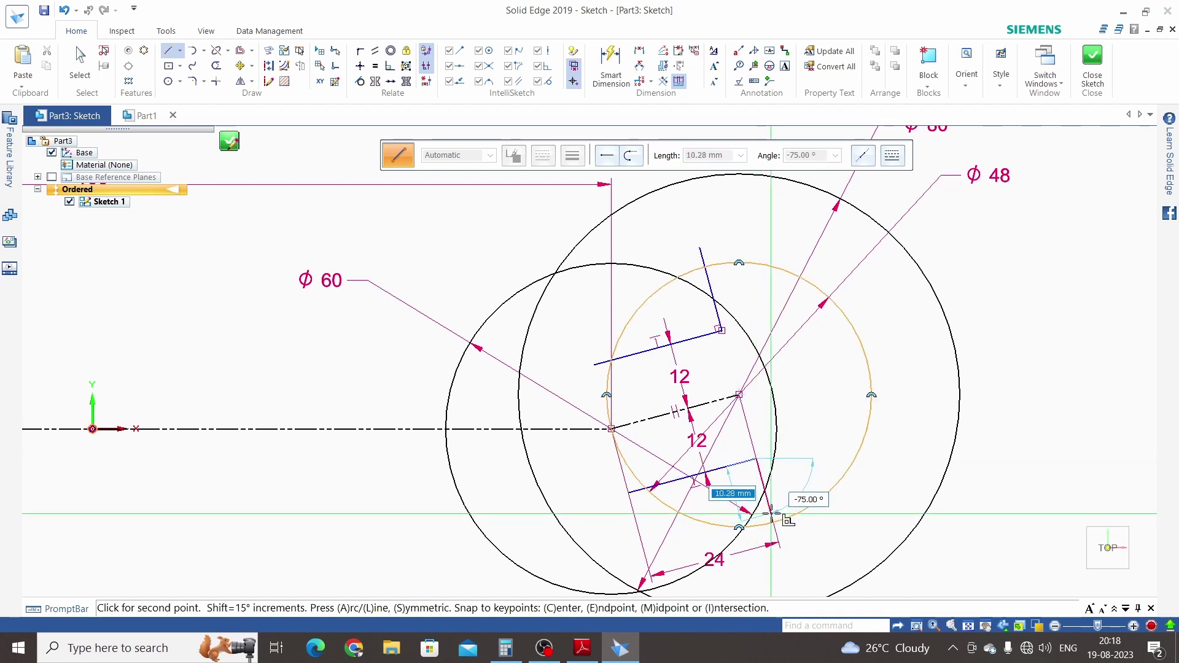
pyautogui.click(775, 522)
pyautogui.press('Escape')
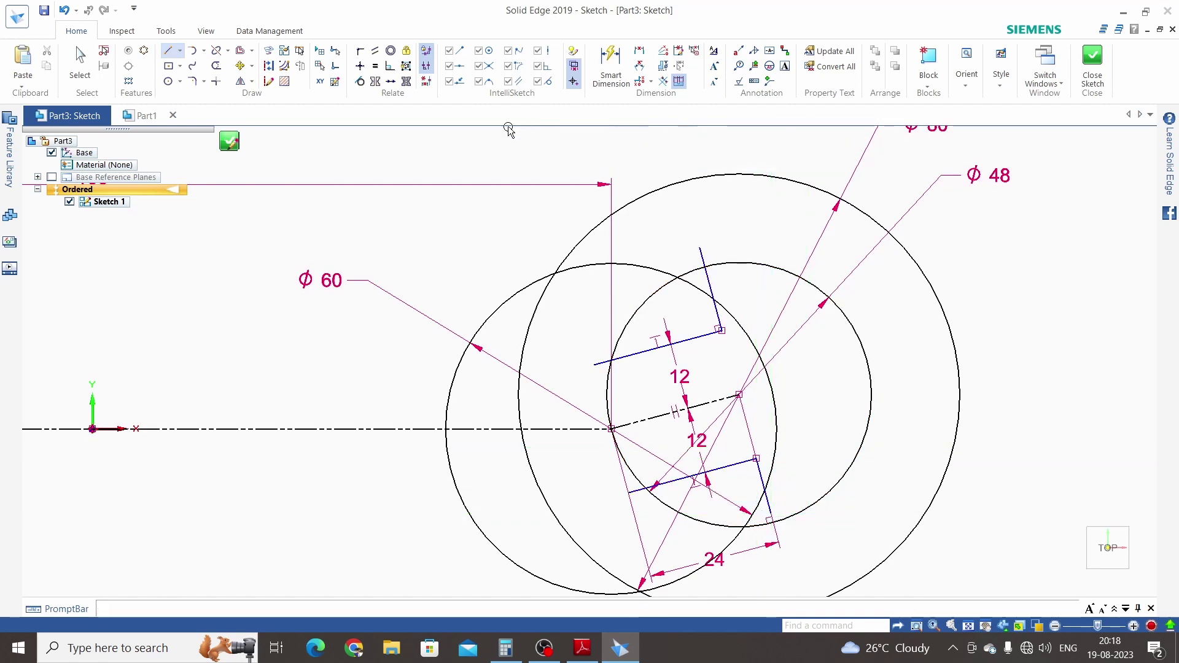
pyautogui.click(216, 68)
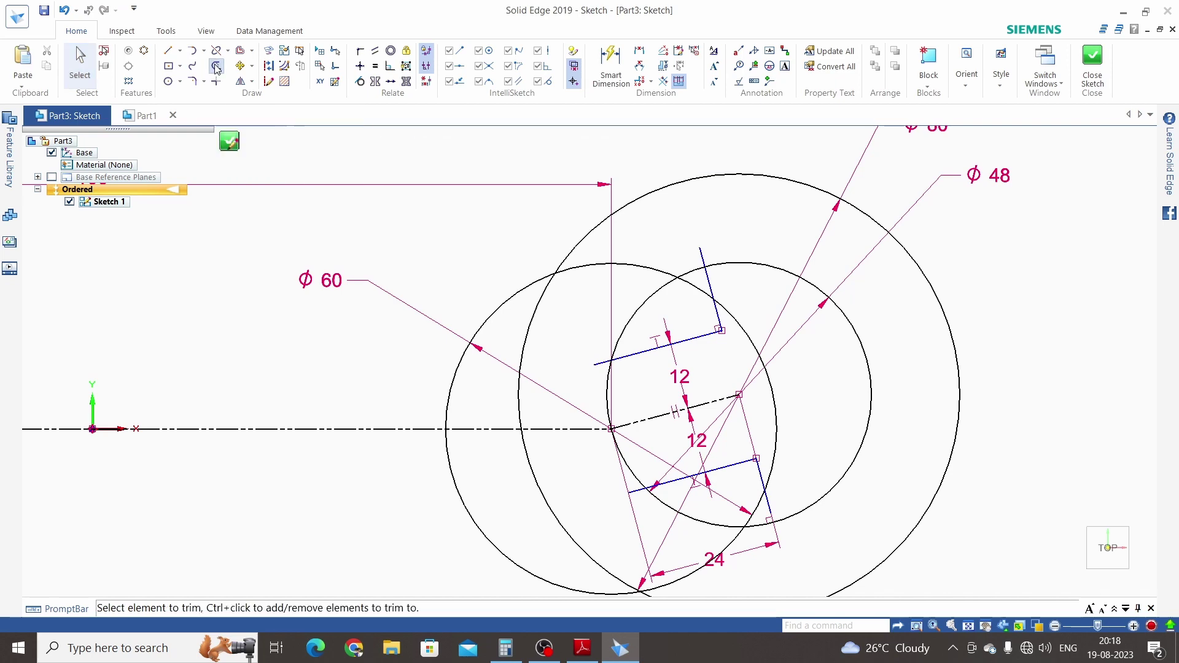
pyautogui.moveTo(565, 315); pyautogui.dragTo(554, 246)
pyautogui.scroll(-3, 562, 307)
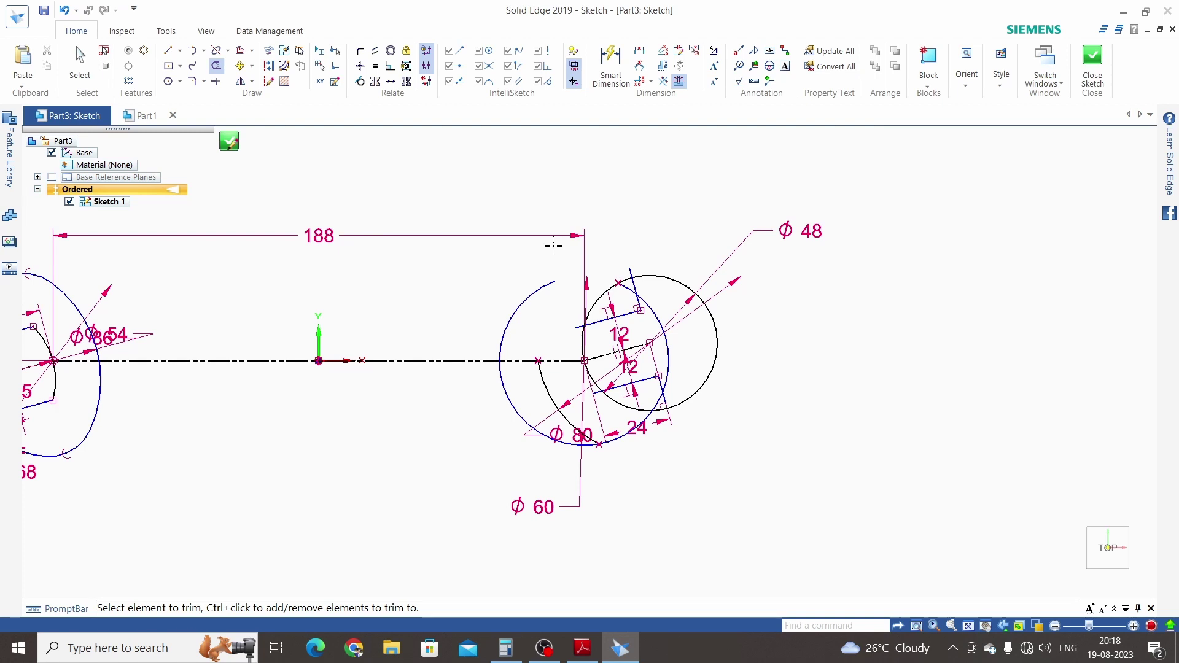
pyautogui.hotkey('ctrl', 'z')
pyautogui.hotkey('ctrl', 'z')
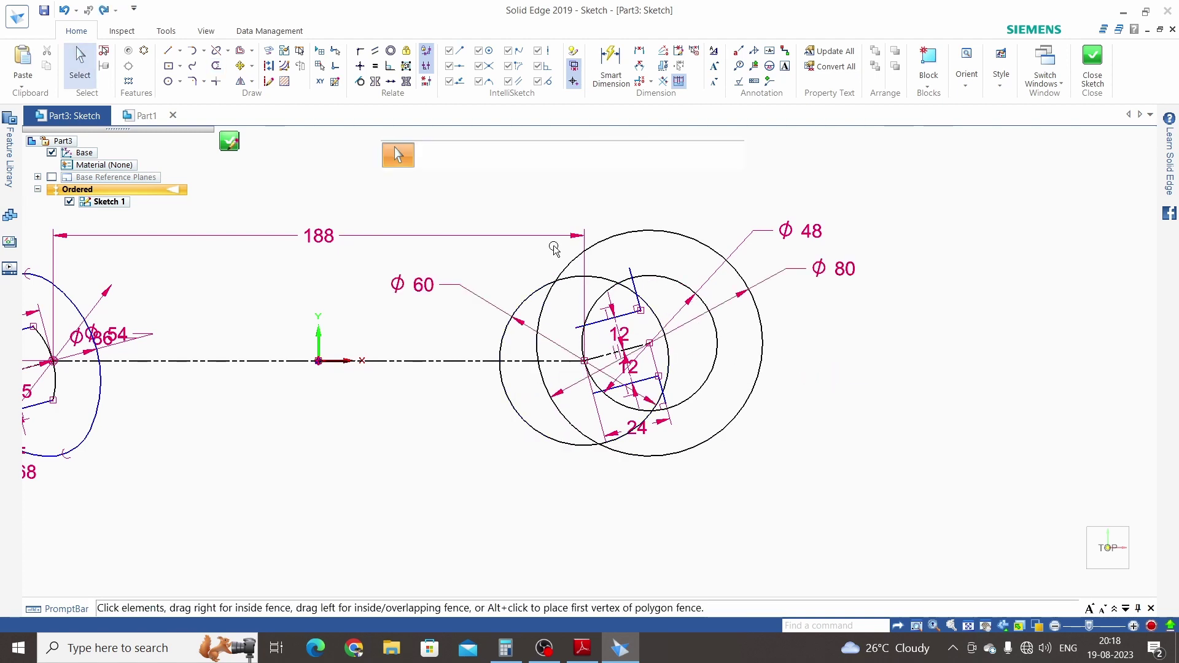
# Step: Trim away the outer side of the 48 mm circle and the upper perpendicular line's excess beyond the 60 mm circle
pyautogui.click(214, 69)
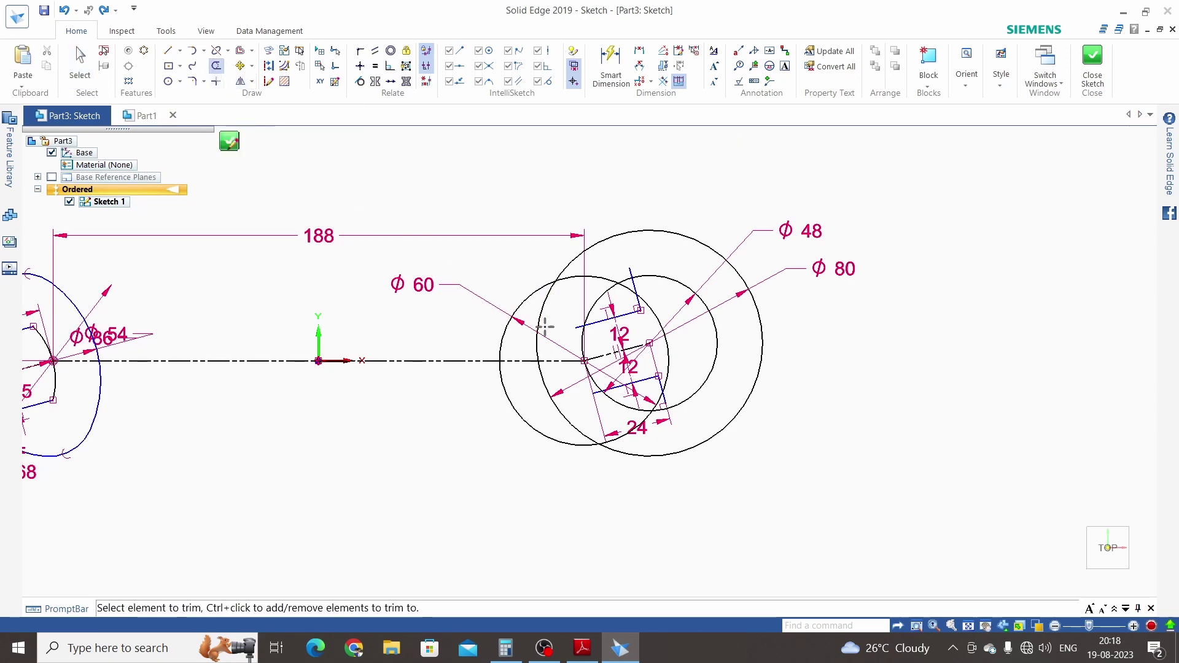
pyautogui.scroll(2, 599, 307)
pyautogui.scroll(-2, 600, 302)
pyautogui.scroll(3, 600, 302)
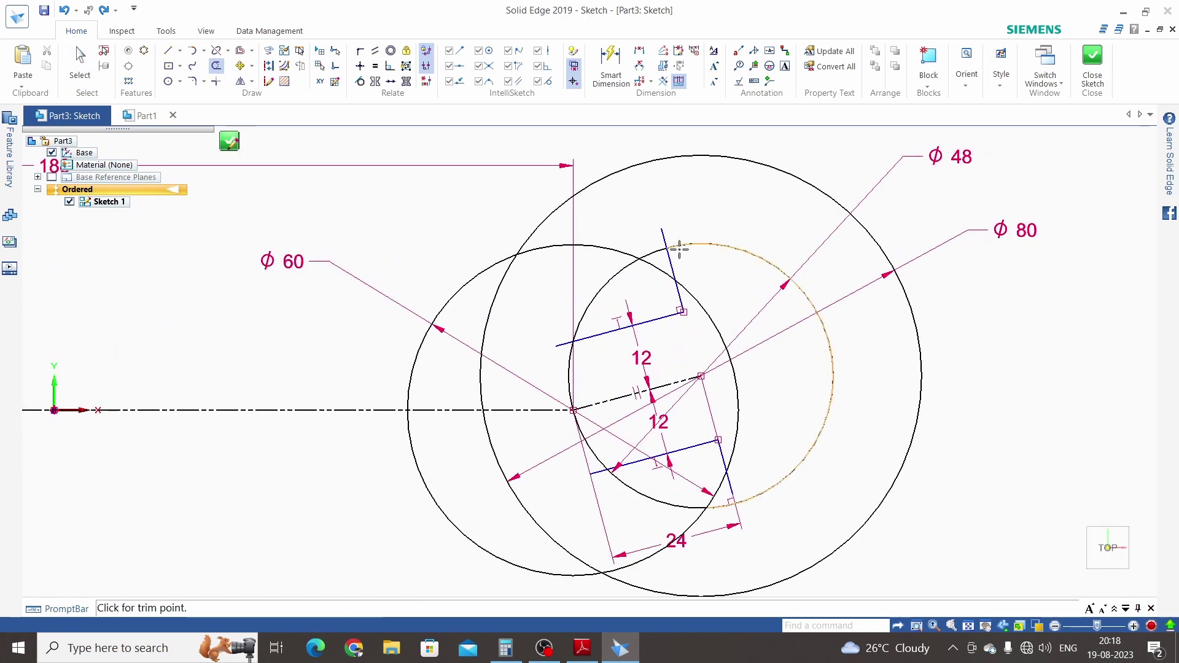
pyautogui.moveTo(679, 250)
pyautogui.mouseDown()
pyautogui.moveTo(669, 229)
pyautogui.moveTo(686, 250)
pyautogui.moveTo(669, 259)
pyautogui.mouseUp()
pyautogui.scroll(3, 676, 255)
pyautogui.moveTo(603, 217); pyautogui.dragTo(692, 211)
pyautogui.scroll(-6, 692, 211)
pyautogui.scroll(-2, 675, 319)
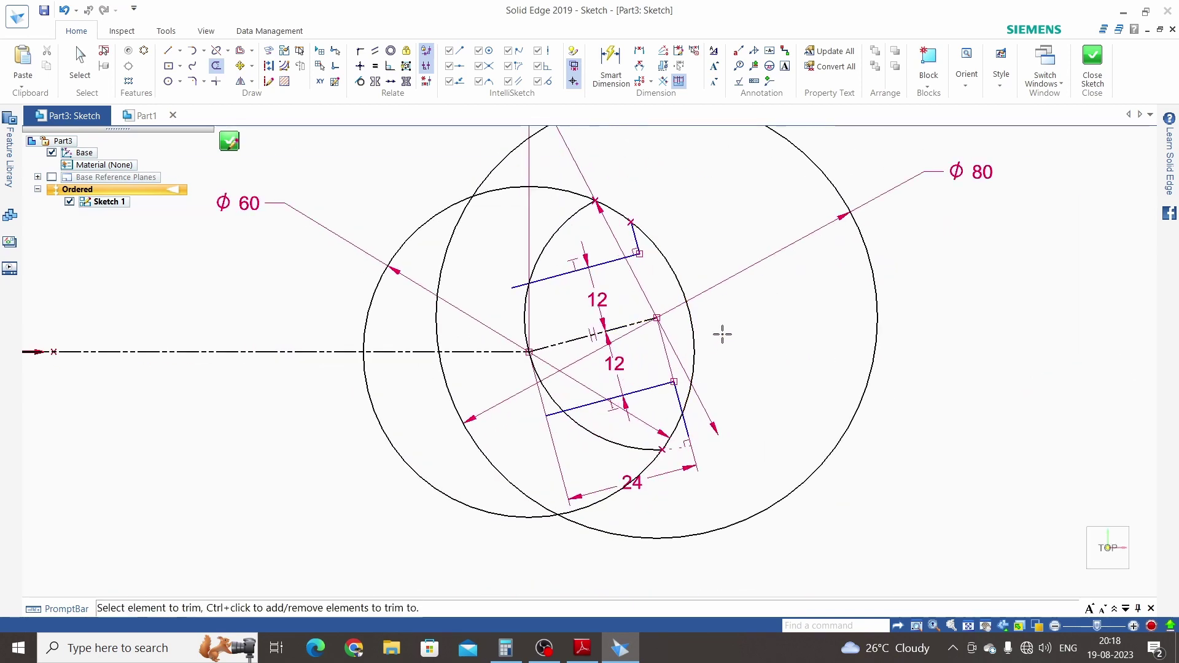
# Step: Trim the 60 mm circle across the jaw opening and inboard of the 80 mm arc, and remove the 80 mm circle's outer part
pyautogui.moveTo(713, 326); pyautogui.dragTo(680, 323)
pyautogui.scroll(-3, 740, 314)
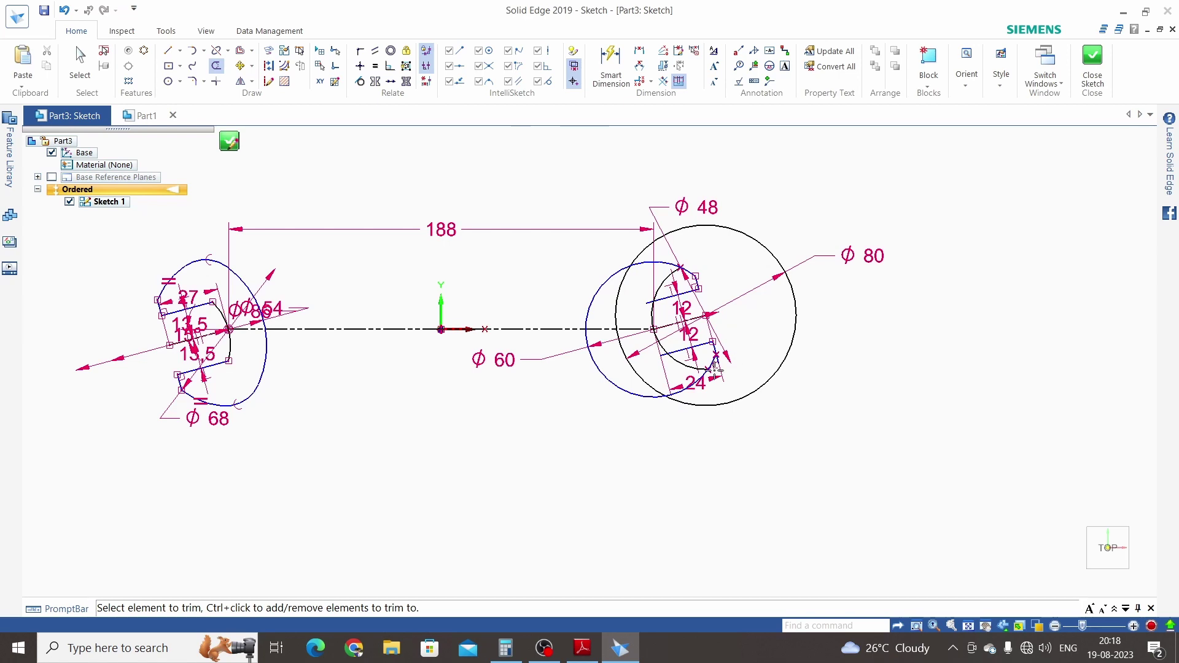
pyautogui.scroll(3, 600, 297)
pyautogui.scroll(-2, 675, 277)
pyautogui.moveTo(746, 222); pyautogui.dragTo(748, 174)
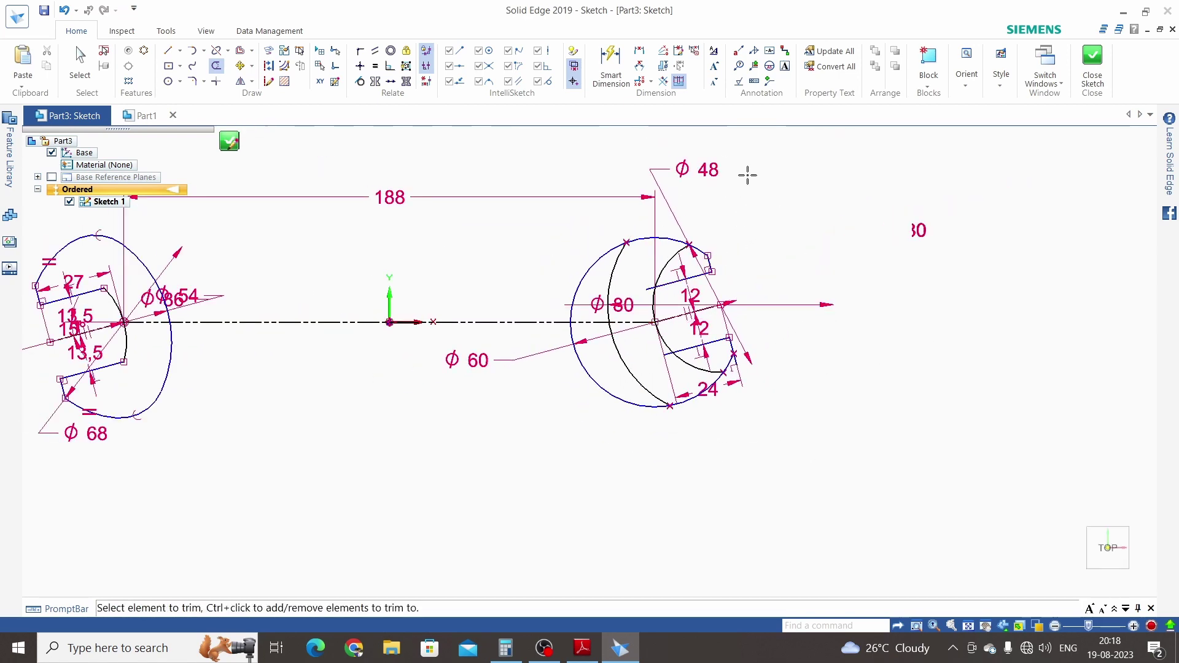
pyautogui.scroll(3, 731, 271)
pyautogui.scroll(-1, 847, 457)
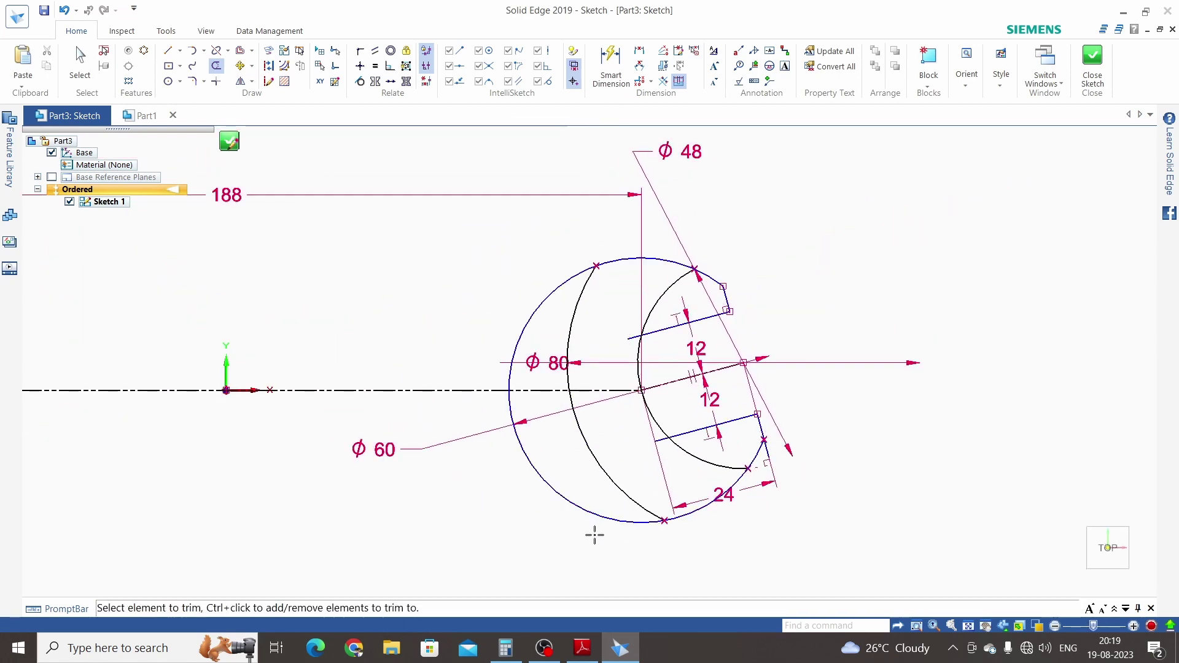
pyautogui.moveTo(572, 474); pyautogui.dragTo(552, 421)
pyautogui.moveTo(544, 368); pyautogui.dragTo(513, 284)
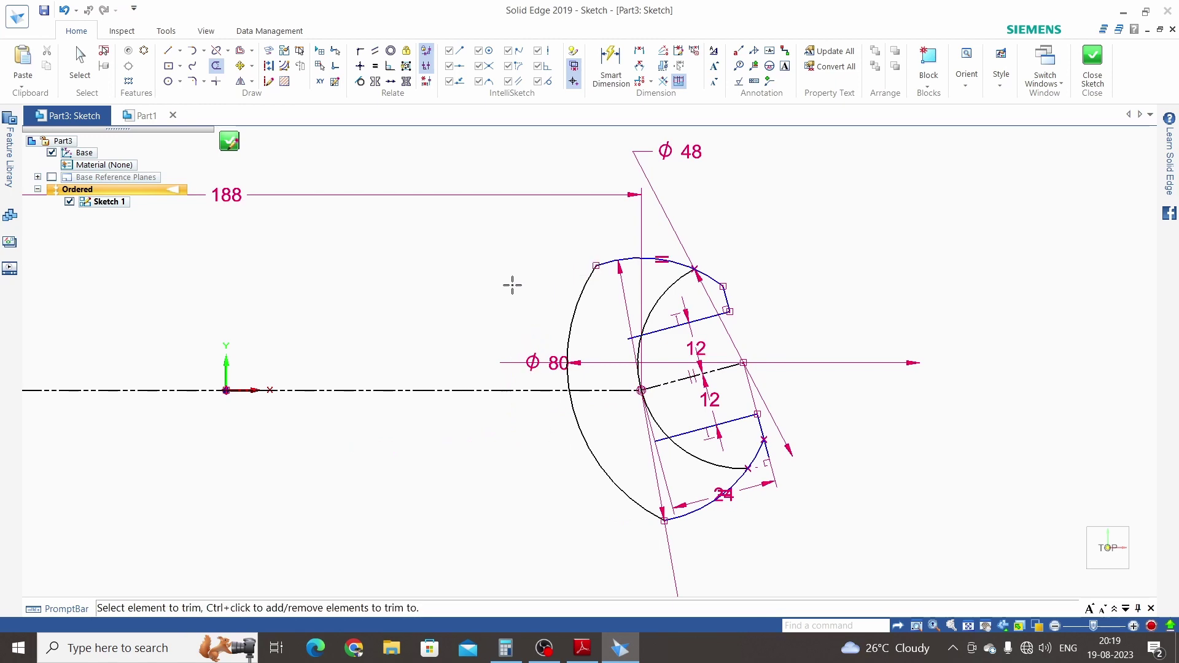
# Step: Trim the 48 mm arc back to the two jaw lines and remove the overhanging ends of the right jaw's lines
pyautogui.scroll(2, 658, 305)
pyautogui.moveTo(658, 305)
pyautogui.mouseDown()
pyautogui.moveTo(699, 290)
pyautogui.moveTo(662, 258)
pyautogui.mouseUp()
pyautogui.scroll(2, 640, 363)
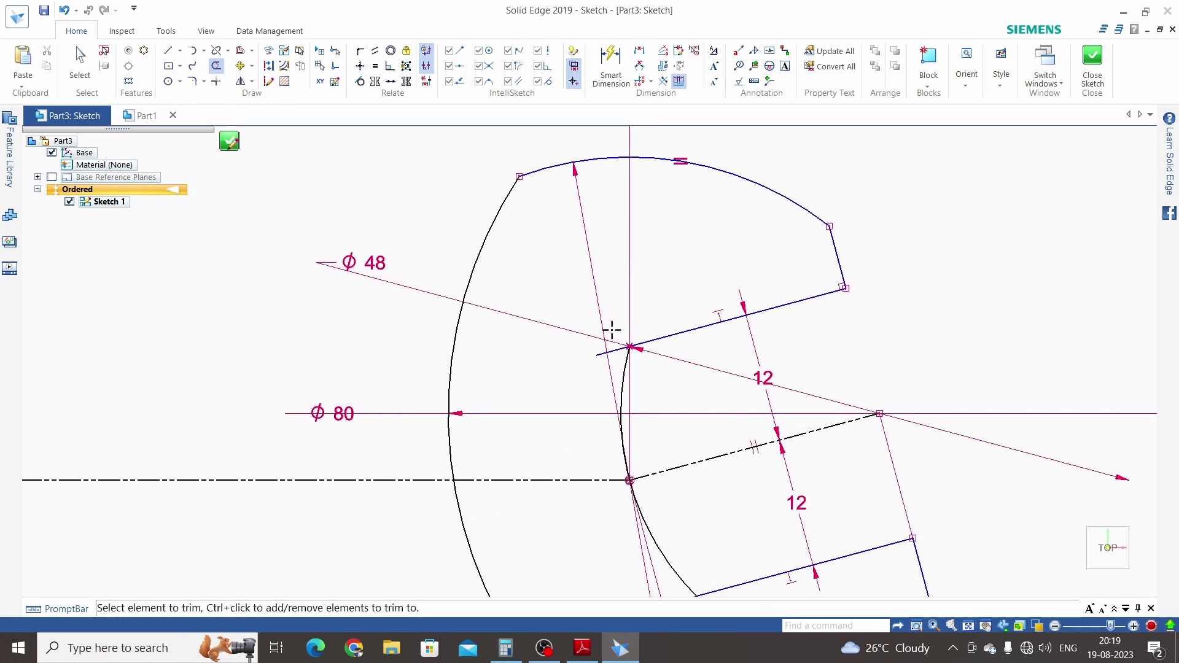
pyautogui.scroll(-2, 614, 393)
pyautogui.scroll(2, 718, 442)
pyautogui.moveTo(718, 429)
pyautogui.mouseDown()
pyautogui.moveTo(632, 455)
pyautogui.moveTo(621, 440)
pyautogui.moveTo(760, 495)
pyautogui.mouseUp()
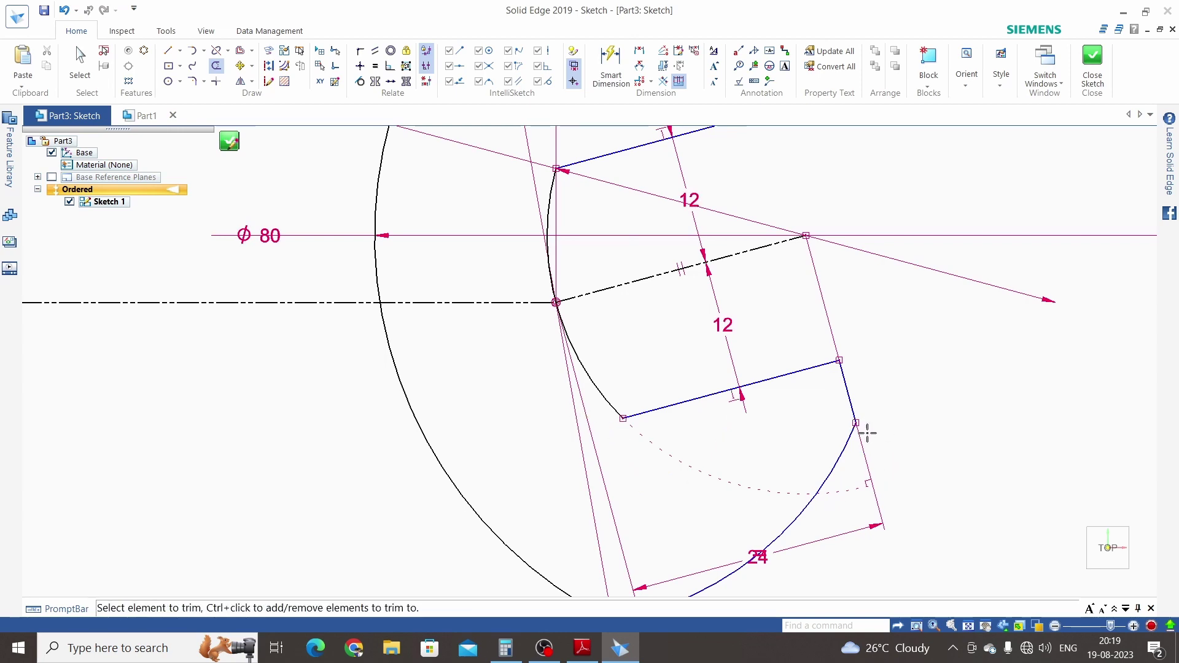
pyautogui.moveTo(867, 434); pyautogui.dragTo(860, 467)
pyautogui.scroll(-2, 908, 442)
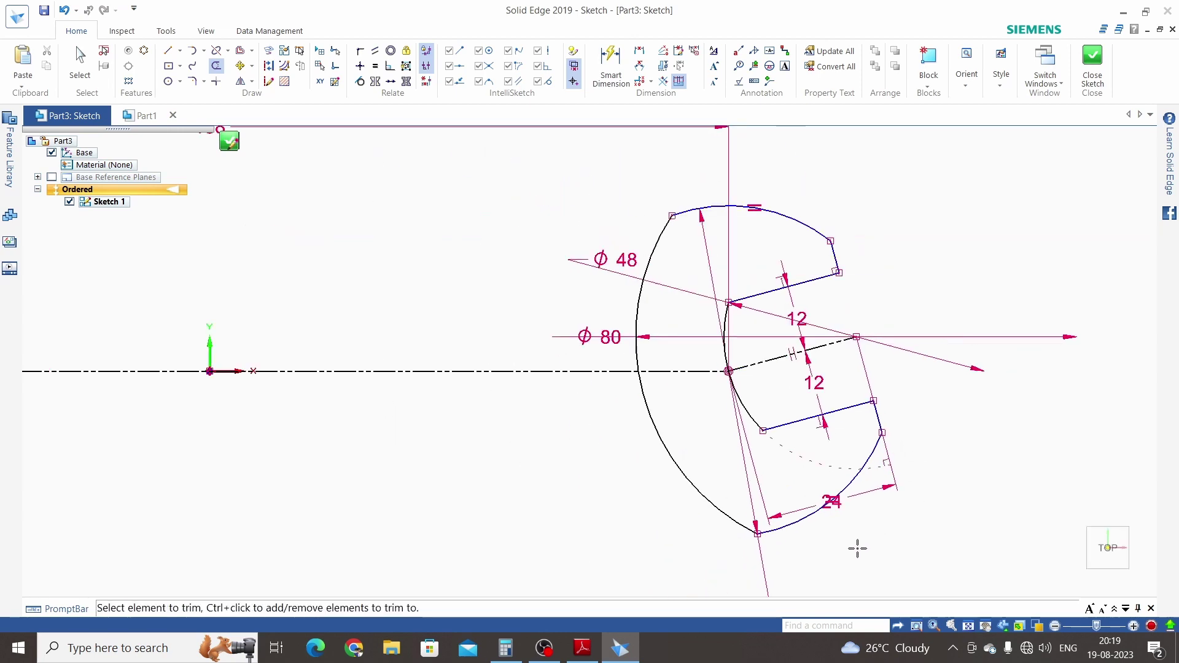
pyautogui.scroll(2, 678, 262)
pyautogui.scroll(-2, 656, 205)
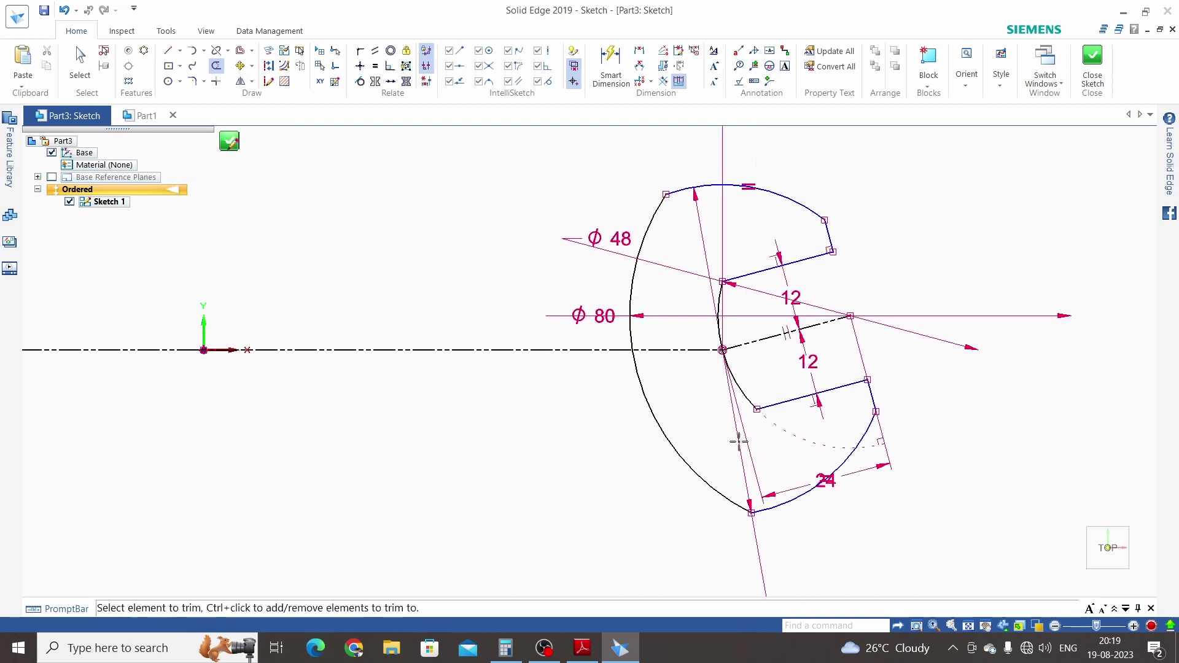
# Step: Fillet both corners between the right jaw's 80 mm and 60 mm diameter arcs with a 16 mm radius
pyautogui.click(203, 82)
pyautogui.click(219, 100)
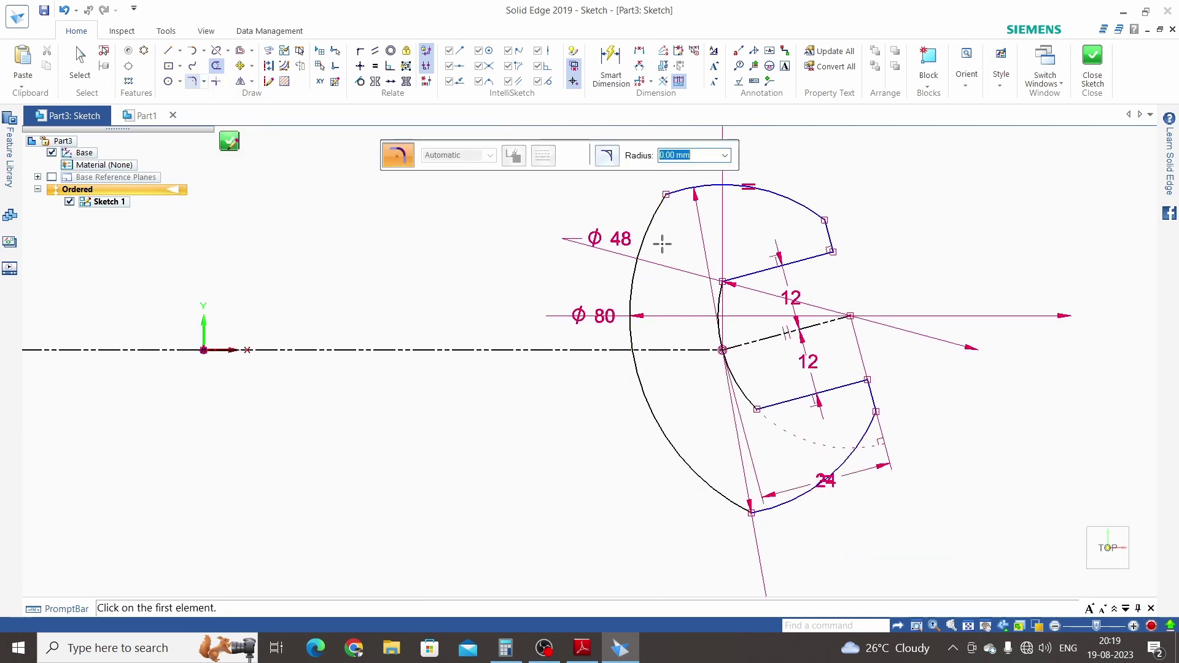
pyautogui.scroll(1, 661, 242)
pyautogui.click(645, 270)
pyautogui.scroll(-2, 668, 269)
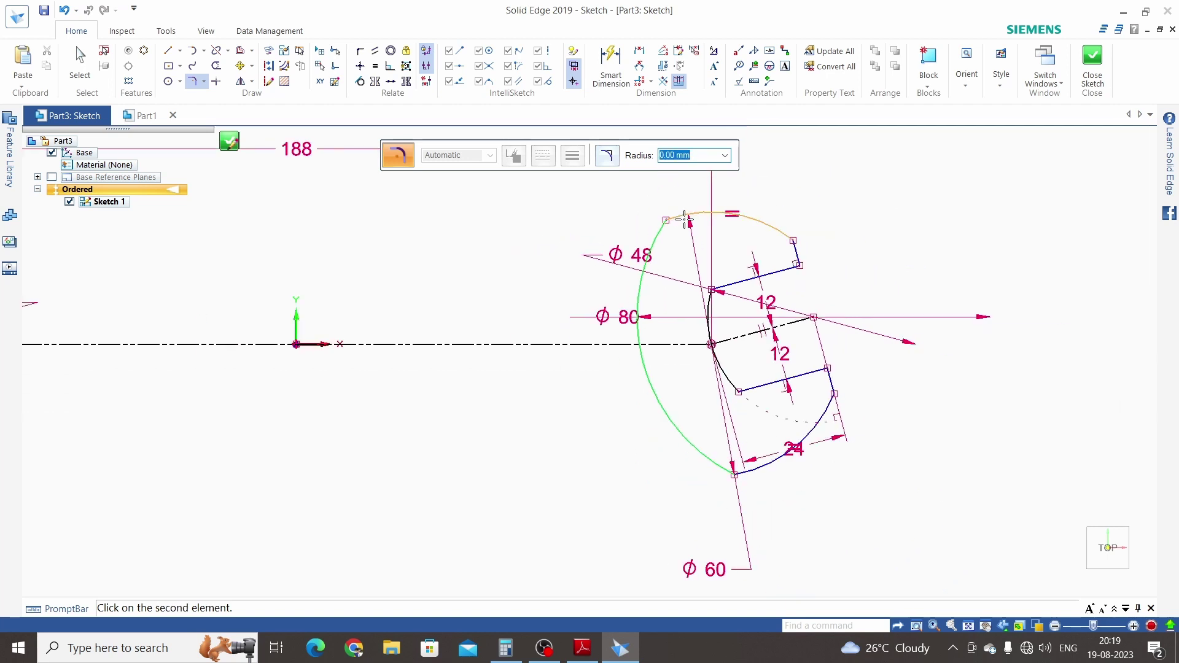
pyautogui.click(684, 220)
pyautogui.write('16')
pyautogui.click(690, 245)
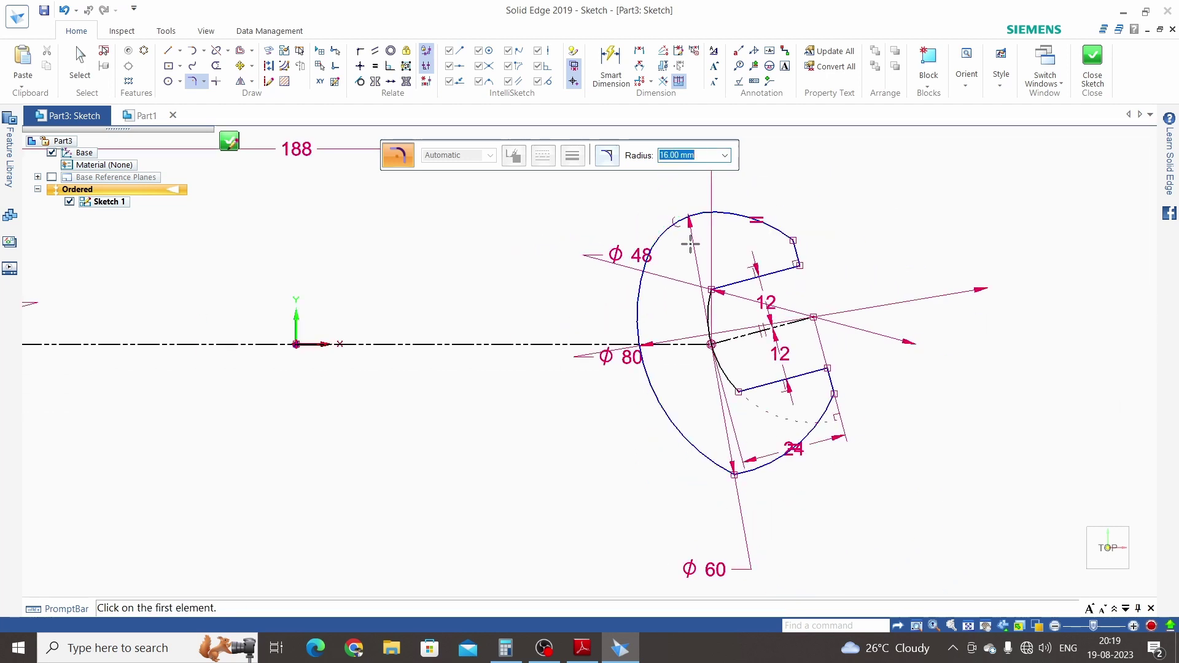
pyautogui.click(761, 467)
pyautogui.press('Escape')
pyautogui.scroll(-4, 995, 422)
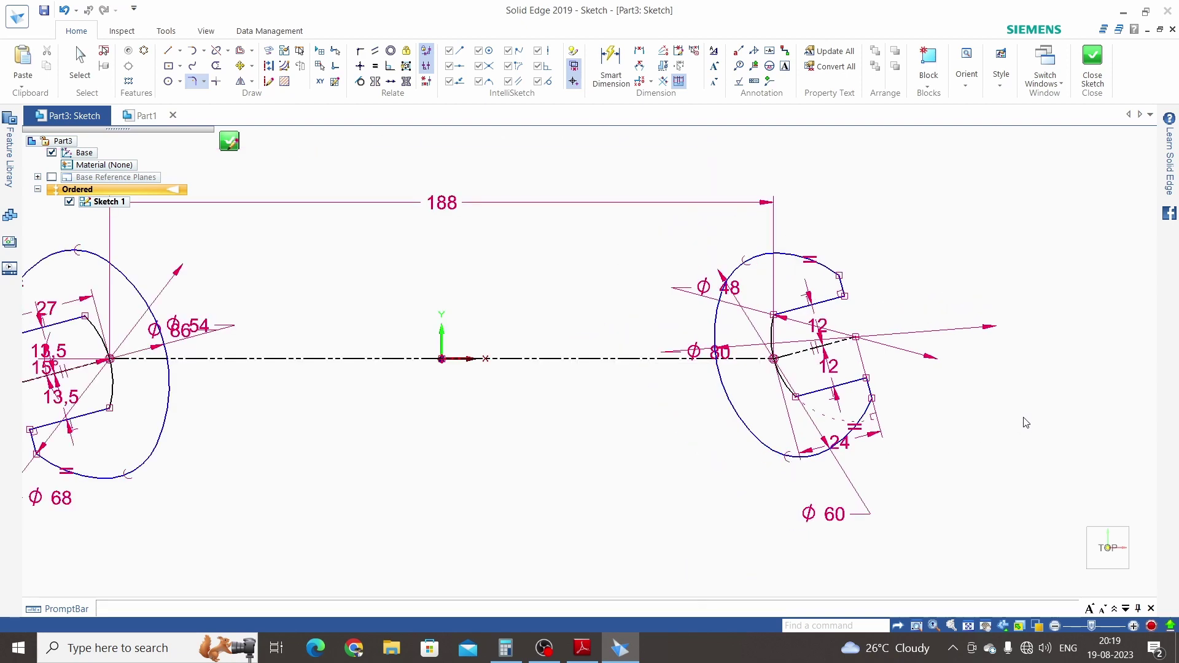
# Step: Dimension the radii of the left jaw's lower and upper fillets
pyautogui.scroll(2, 305, 435)
pyautogui.scroll(-2, 571, 274)
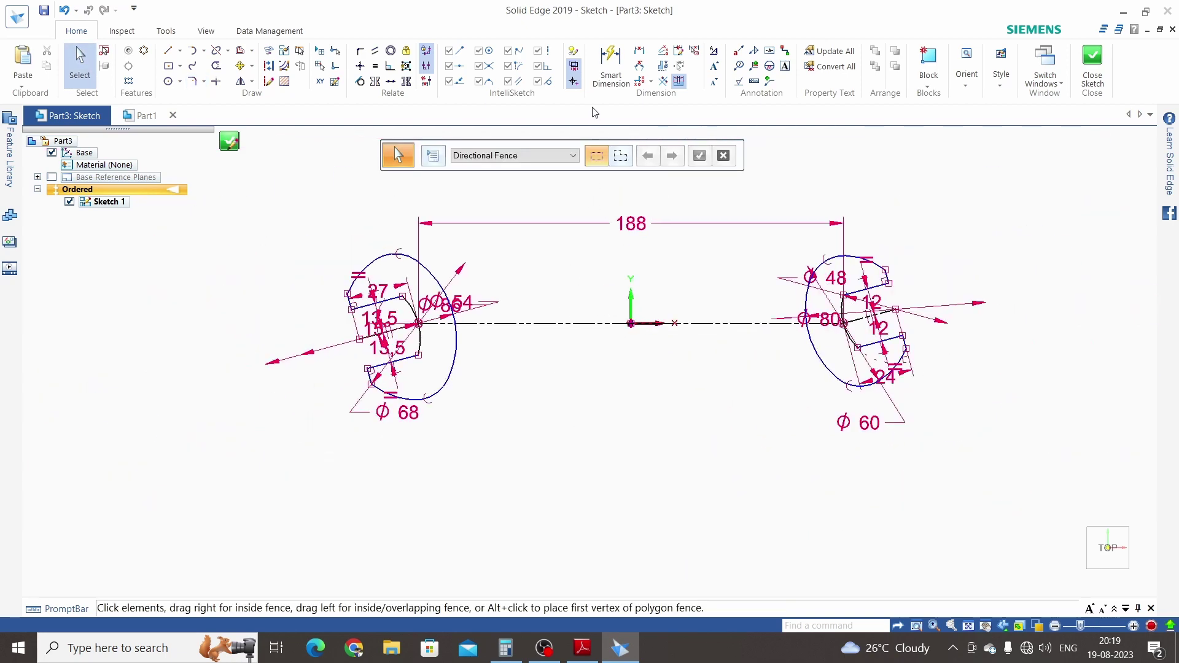
pyautogui.press('d')
pyautogui.scroll(2, 435, 413)
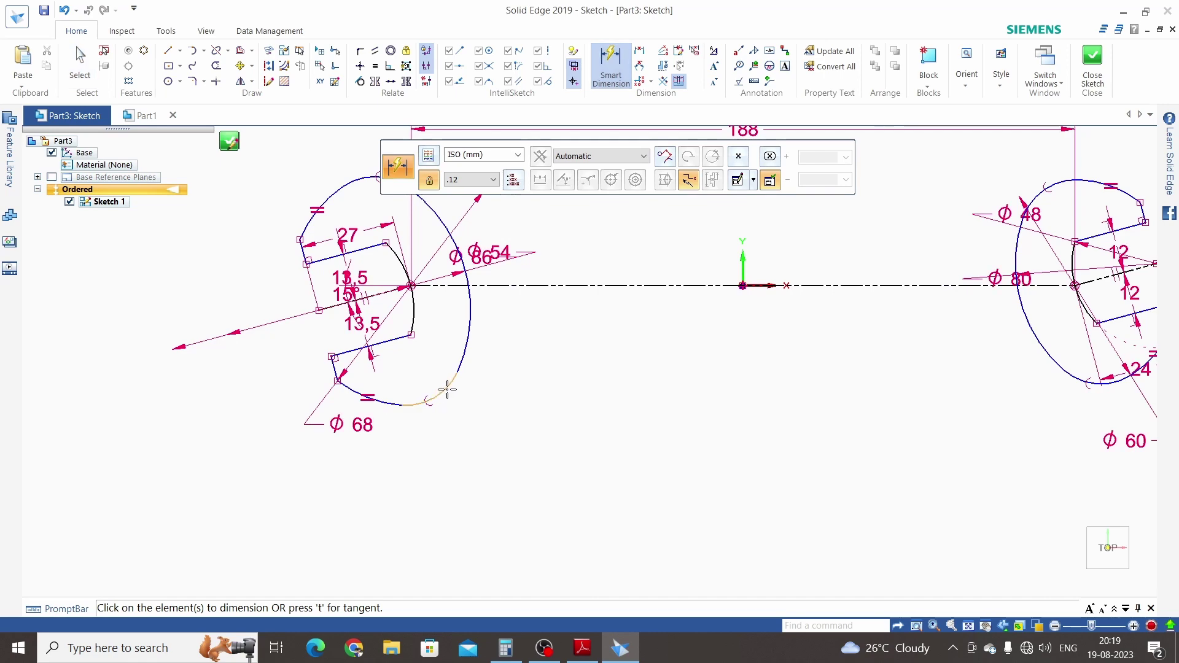
pyautogui.click(443, 389)
pyautogui.scroll(-2, 516, 298)
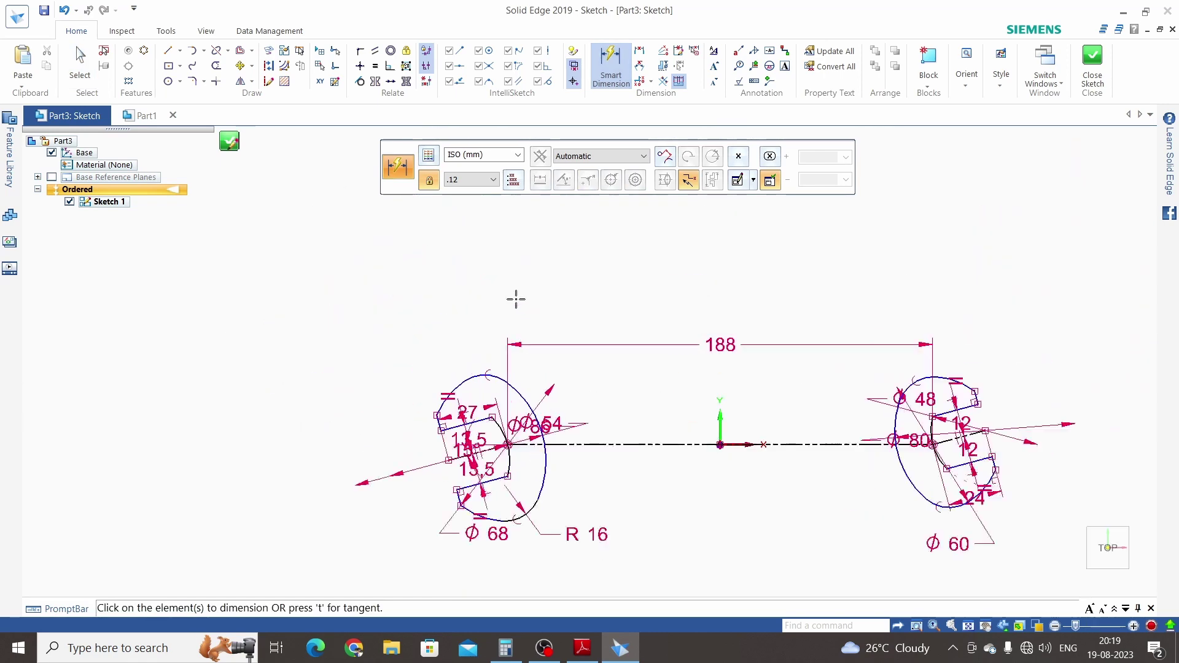
pyautogui.scroll(3, 470, 276)
pyautogui.click(507, 388)
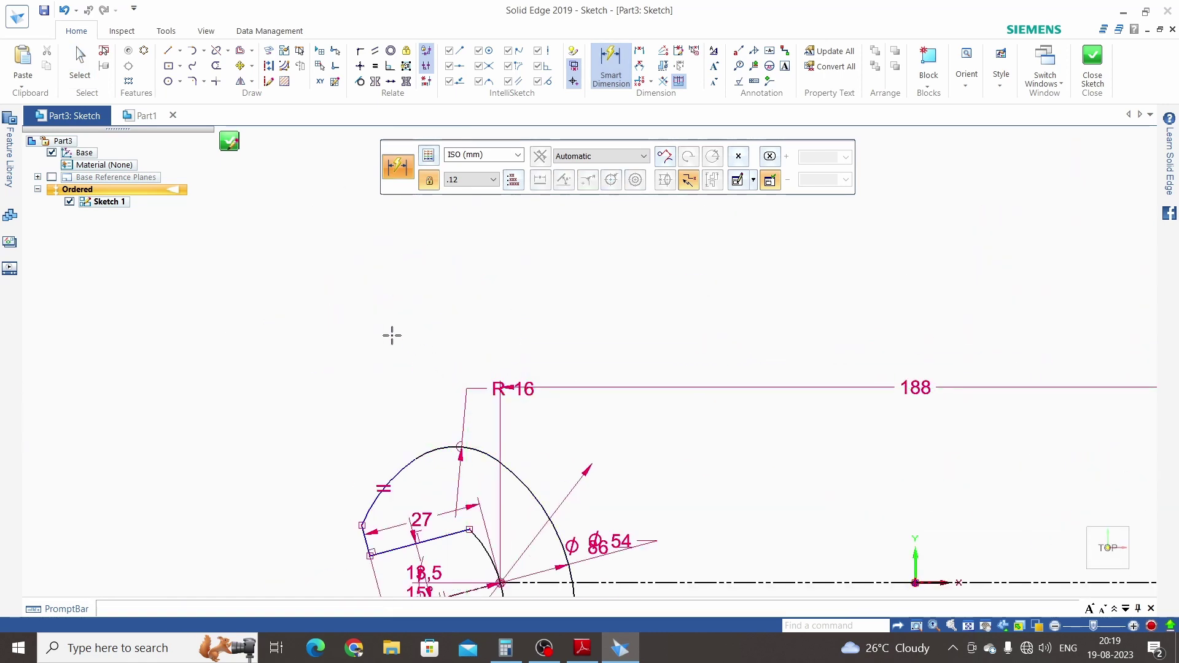
# Step: Dimension the radii of the right jaw's upper and lower fillets
pyautogui.scroll(-3, 389, 334)
pyautogui.scroll(2, 761, 375)
pyautogui.scroll(2, 787, 386)
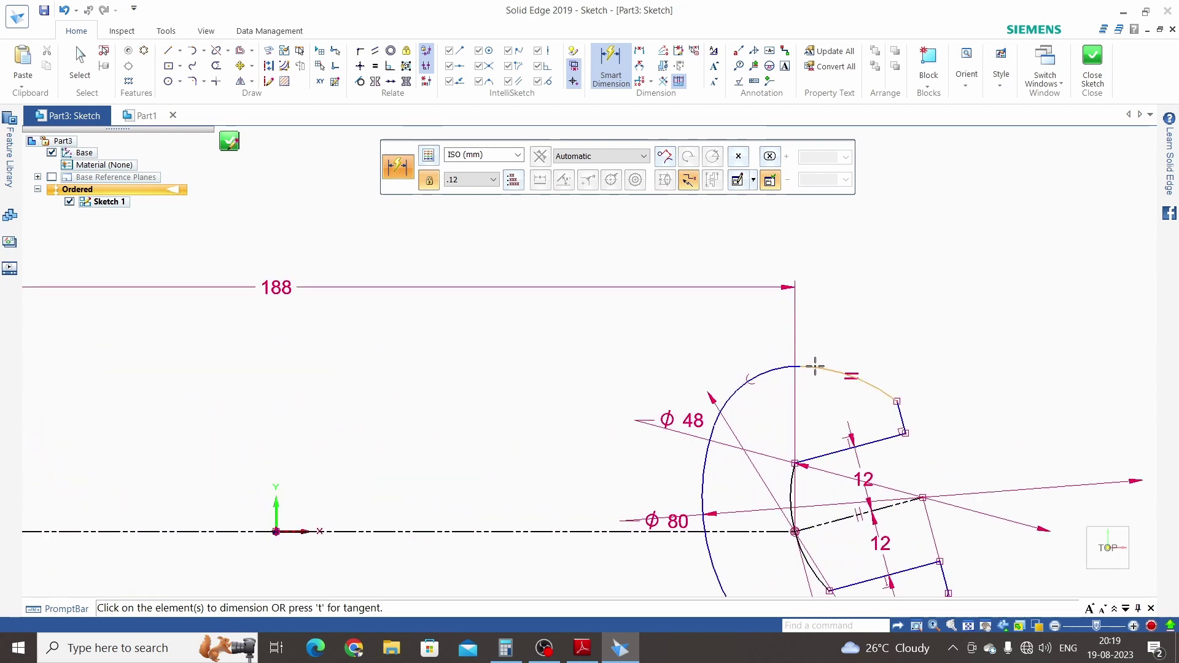
pyautogui.click(814, 368)
pyautogui.press('Escape')
pyautogui.click(758, 374)
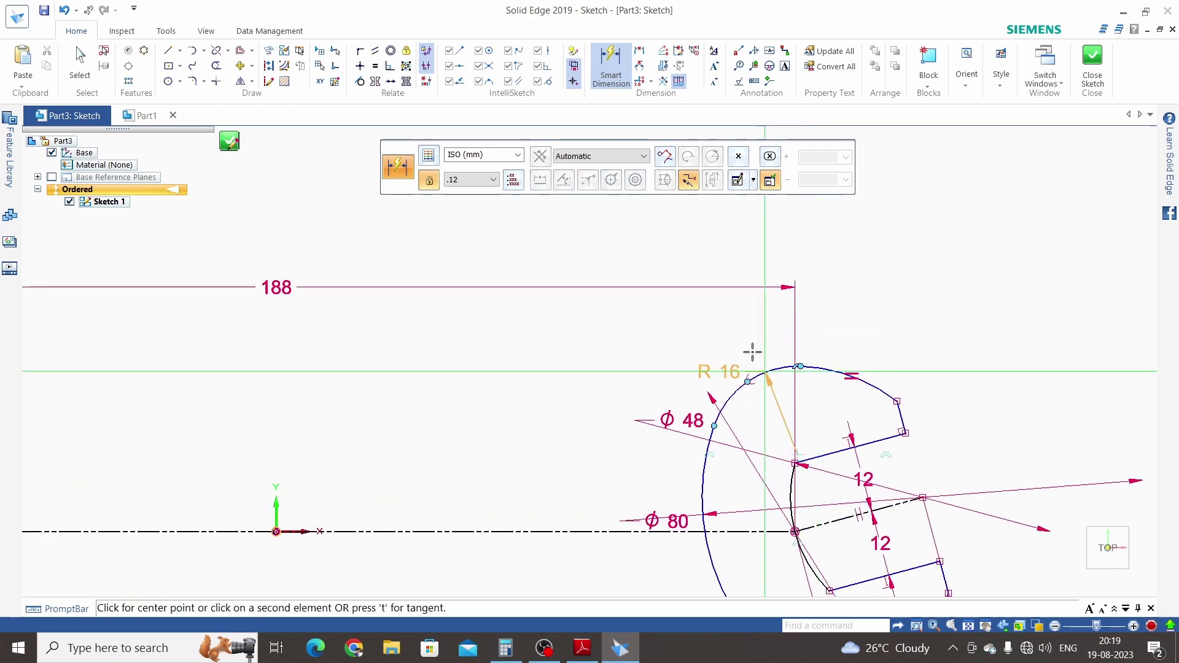
pyautogui.click(745, 341)
pyautogui.scroll(-1, 815, 262)
pyautogui.scroll(1, 815, 262)
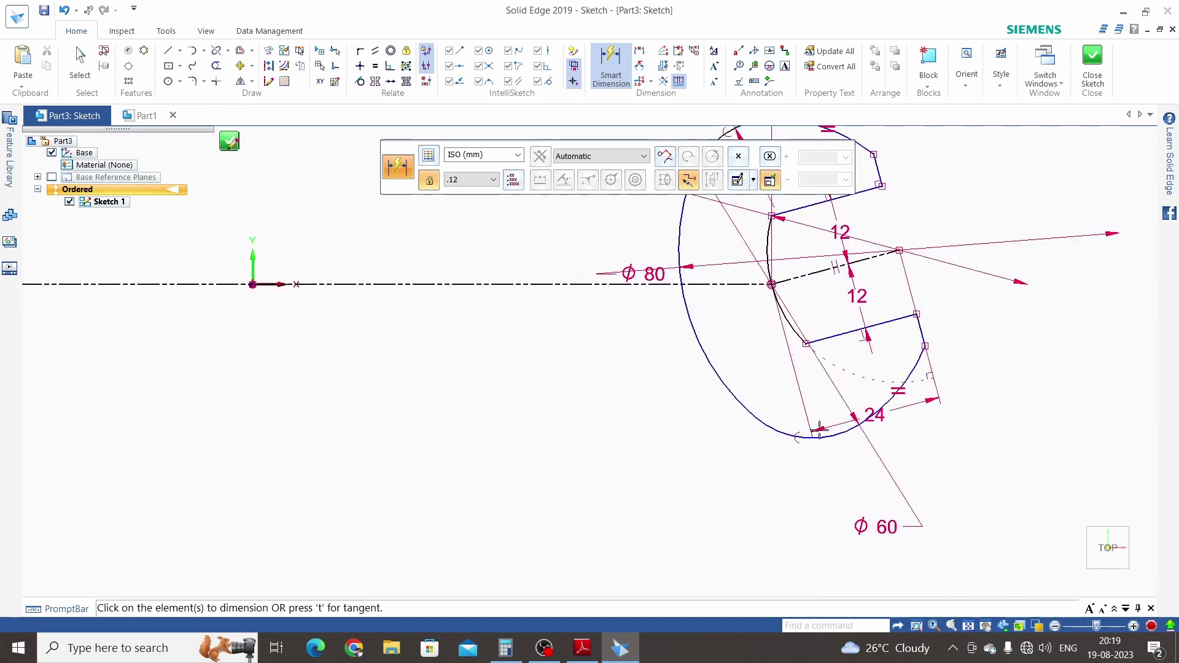
pyautogui.click(810, 437)
pyautogui.click(804, 481)
pyautogui.scroll(-1, 811, 473)
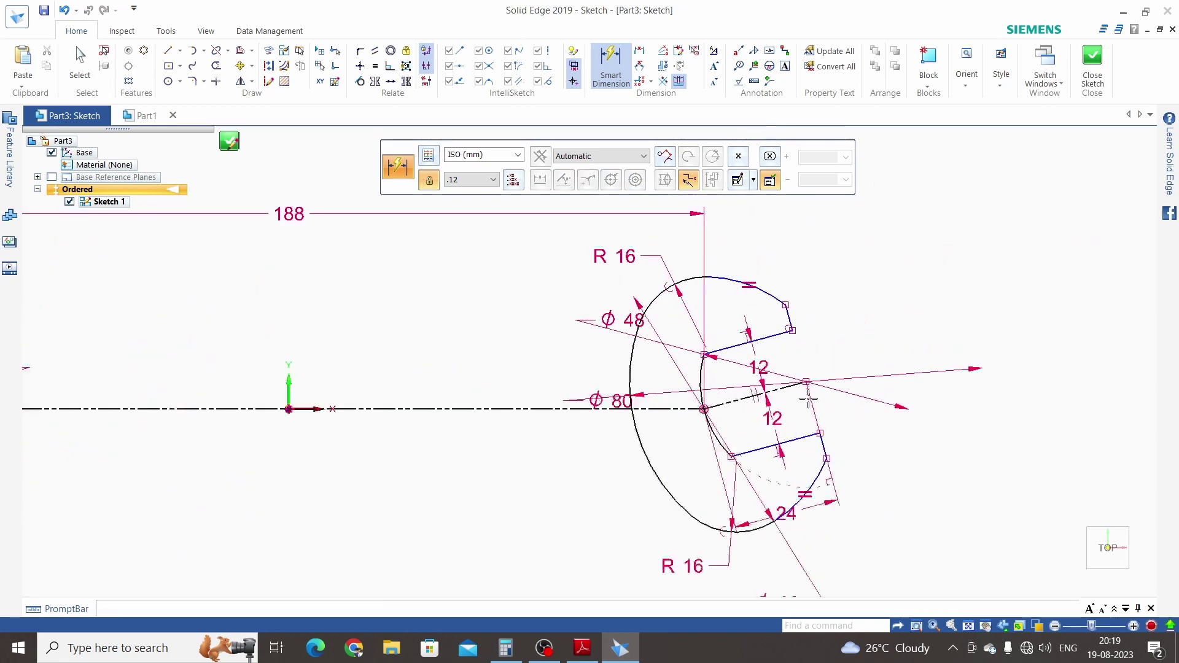
# Step: Dimension the lengths of the right jaw's two short end lines
pyautogui.scroll(1, 826, 467)
pyautogui.click(828, 460)
pyautogui.click(874, 444)
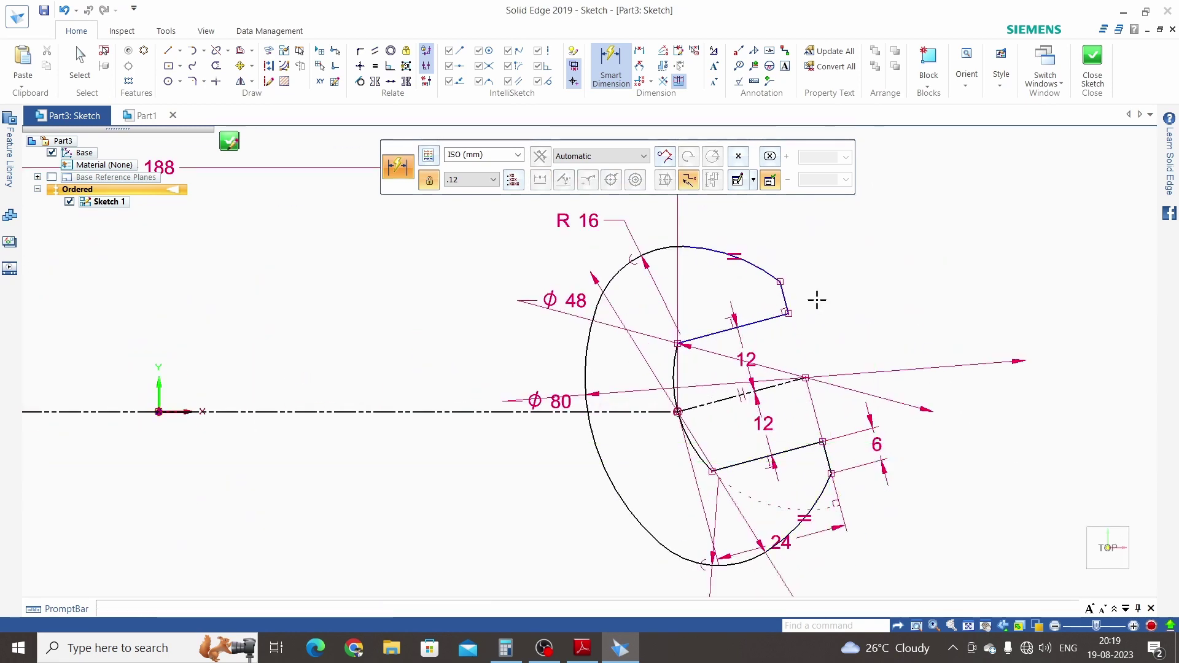
pyautogui.click(786, 298)
pyautogui.click(852, 293)
pyautogui.scroll(-2, 853, 294)
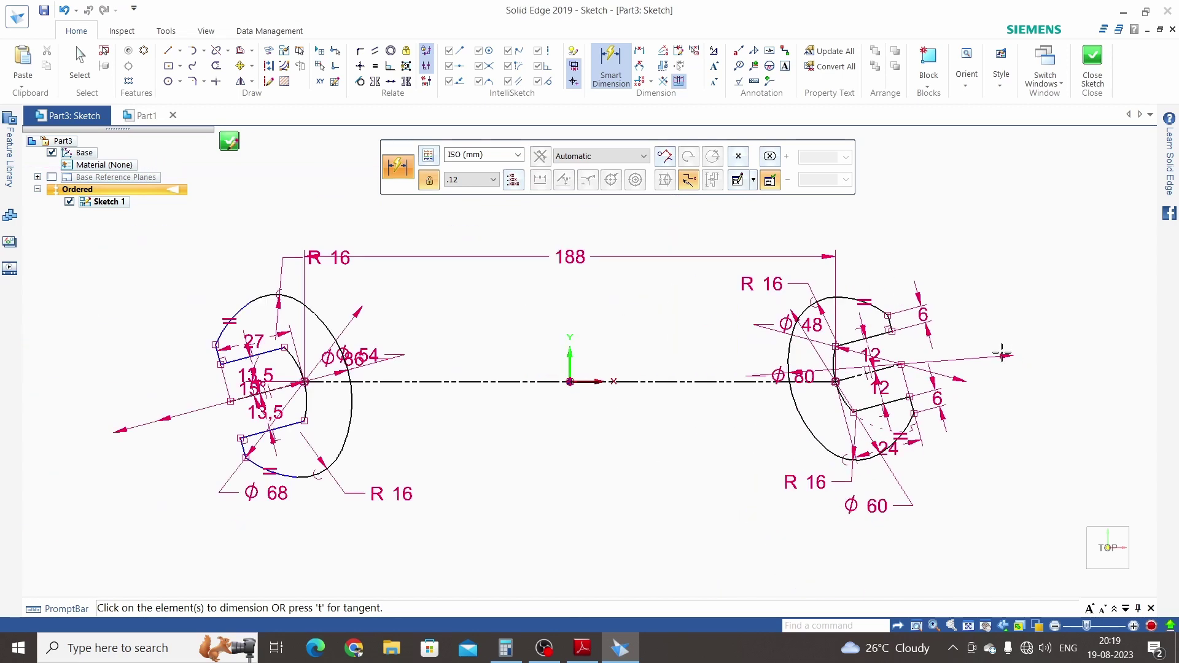
# Step: Dimension the lengths of the left jaw's lower and upper short end lines
pyautogui.scroll(3, 503, 430)
pyautogui.click(472, 474)
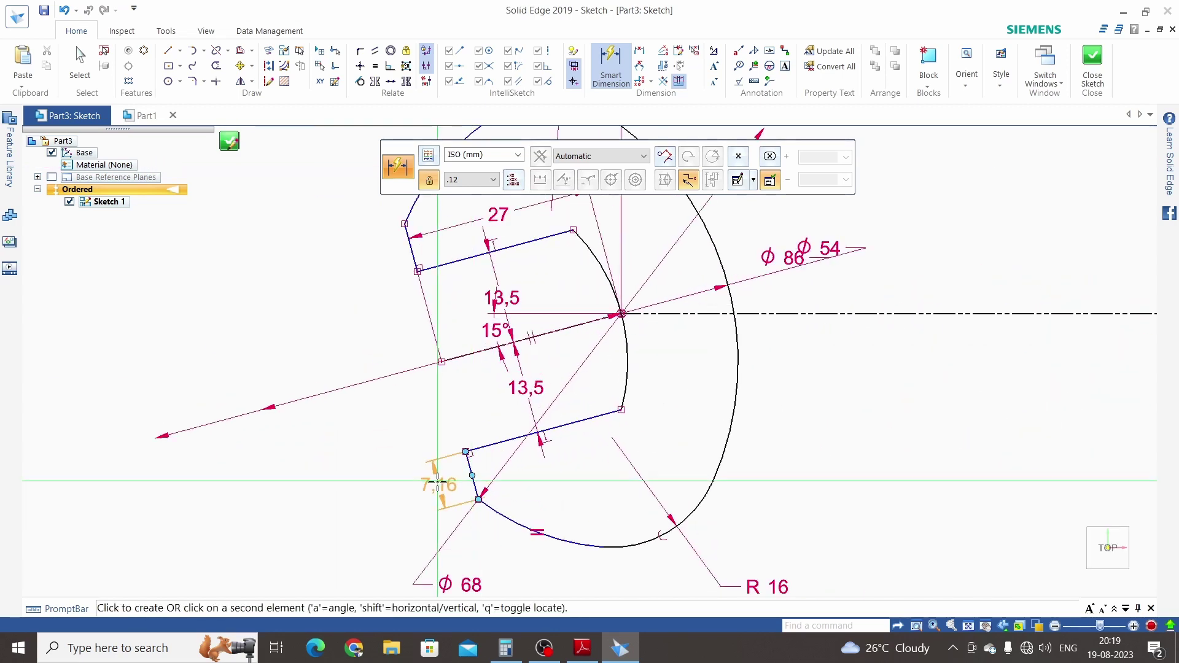
pyautogui.click(415, 470)
pyautogui.scroll(-1, 392, 463)
pyautogui.scroll(2, 411, 347)
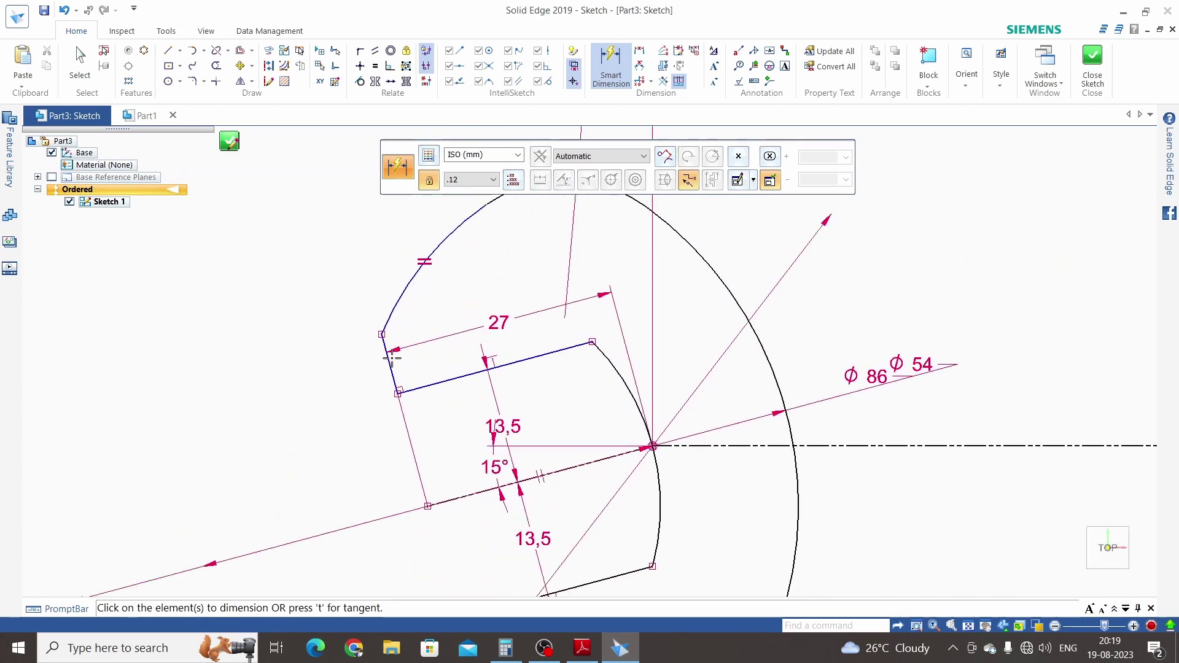
pyautogui.click(389, 364)
pyautogui.click(332, 376)
pyautogui.scroll(-2, 295, 318)
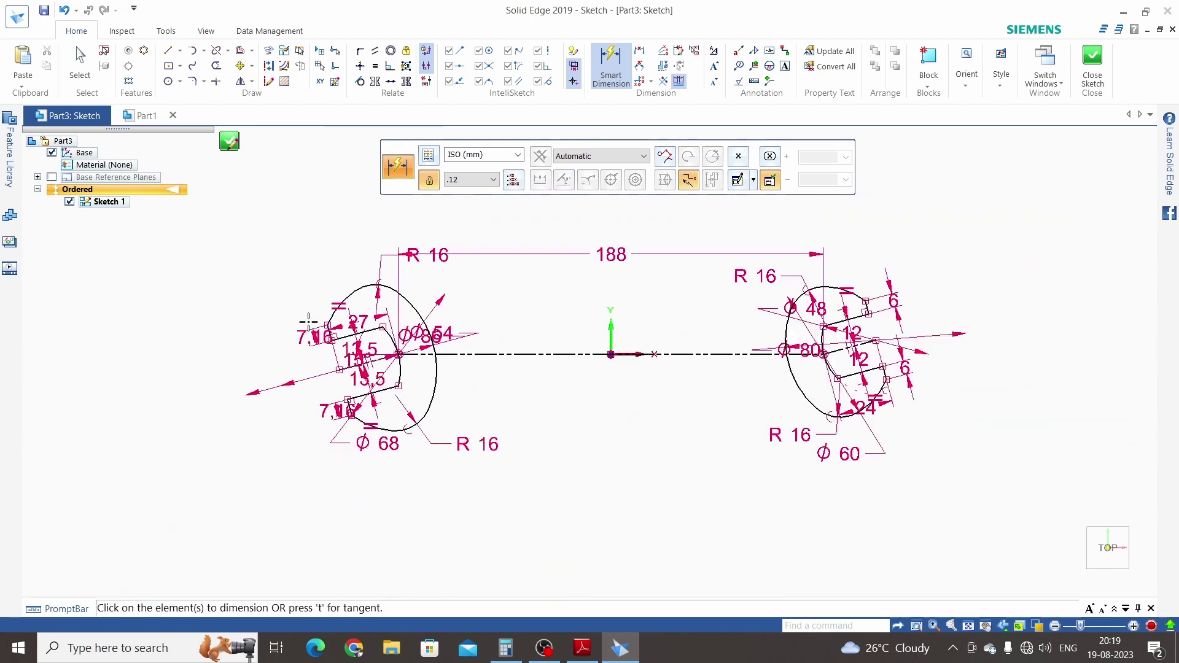
pyautogui.press('Escape')
pyautogui.scroll(1, 448, 338)
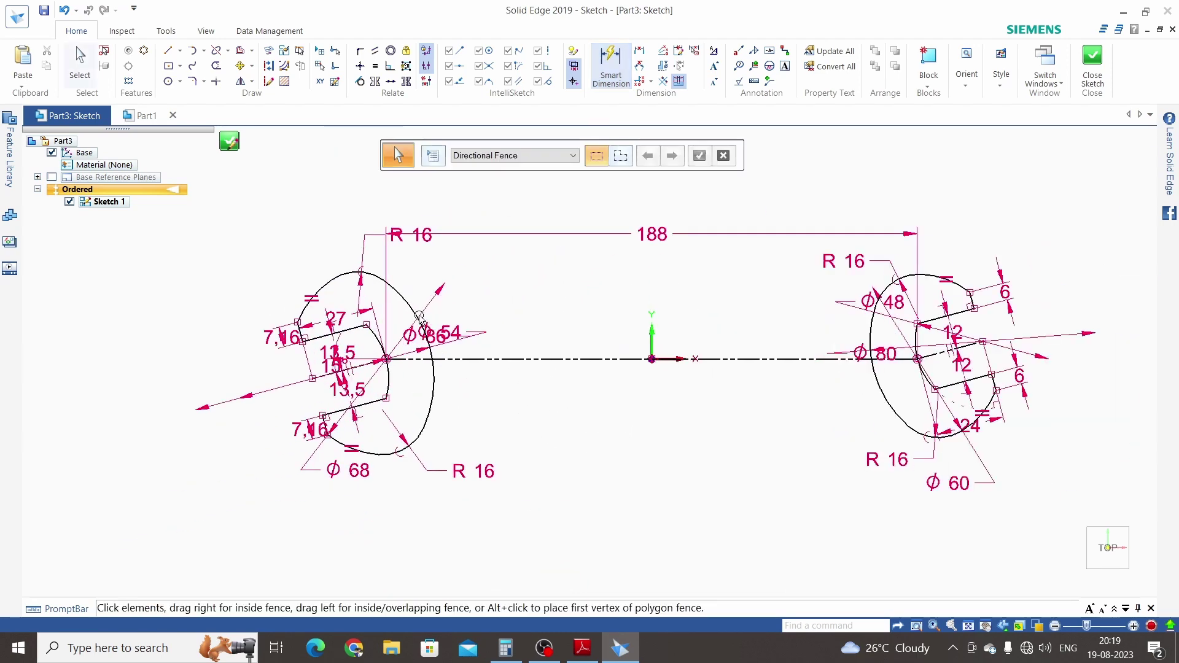
# Step: Offset the horizontal centreline 10 mm upward and 10 mm downward to create the handle's two edge lines
pyautogui.hotkey('alt', 'Tab')
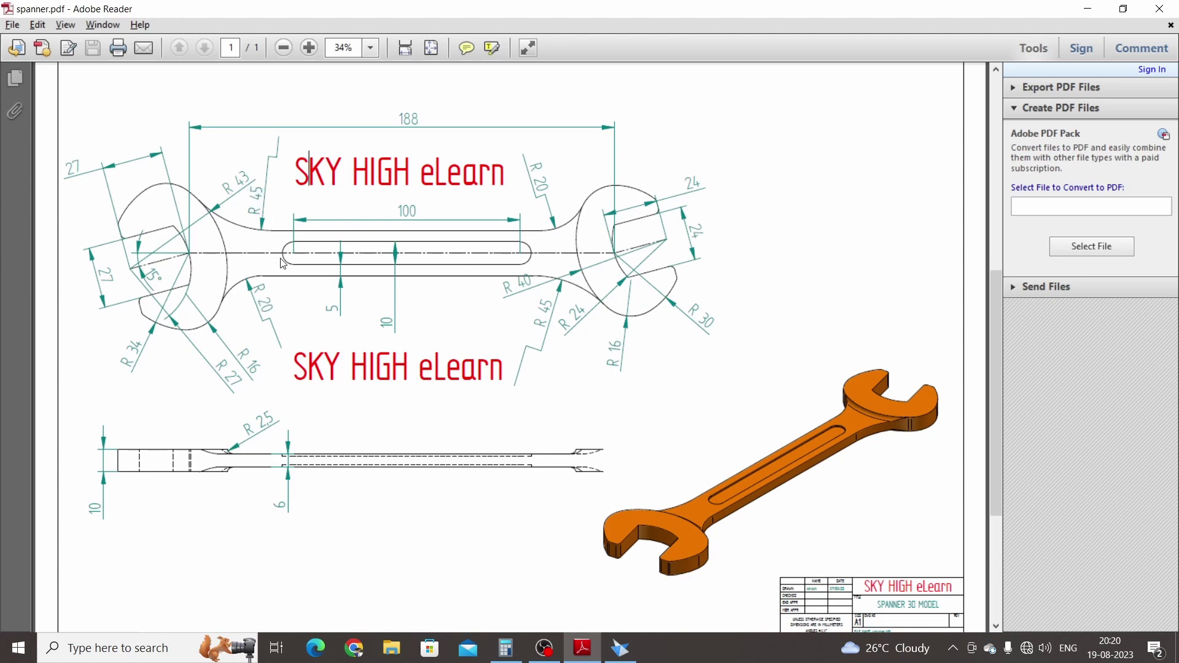
pyautogui.hotkey('alt', 'Tab')
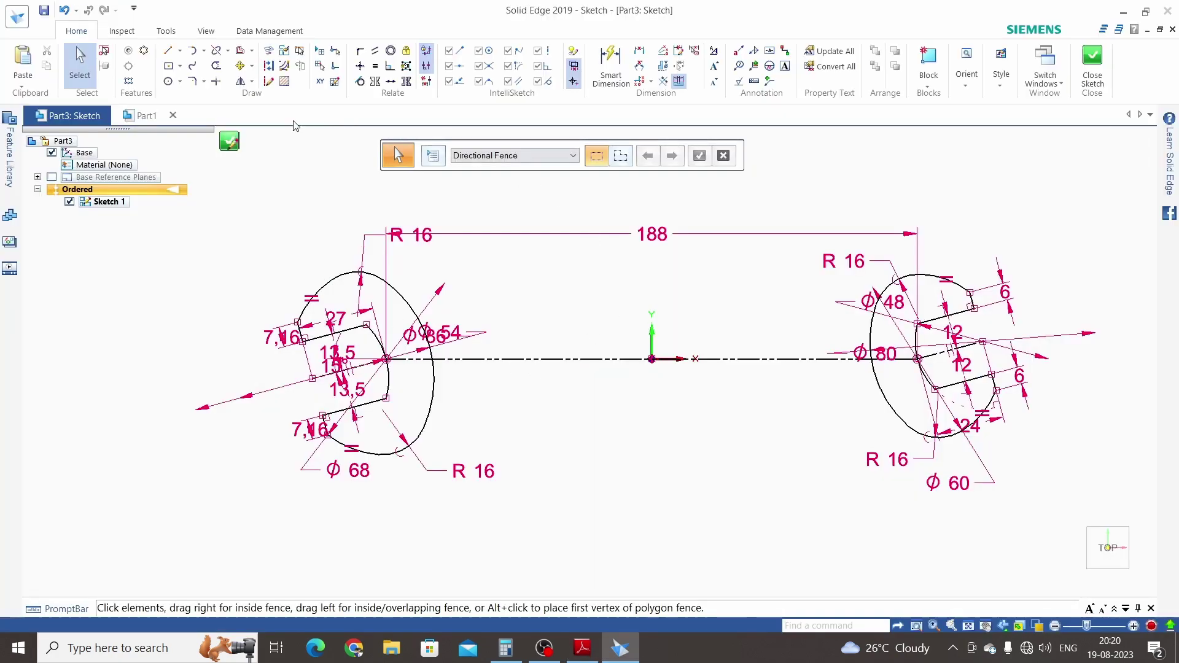
pyautogui.click(251, 50)
pyautogui.click(268, 69)
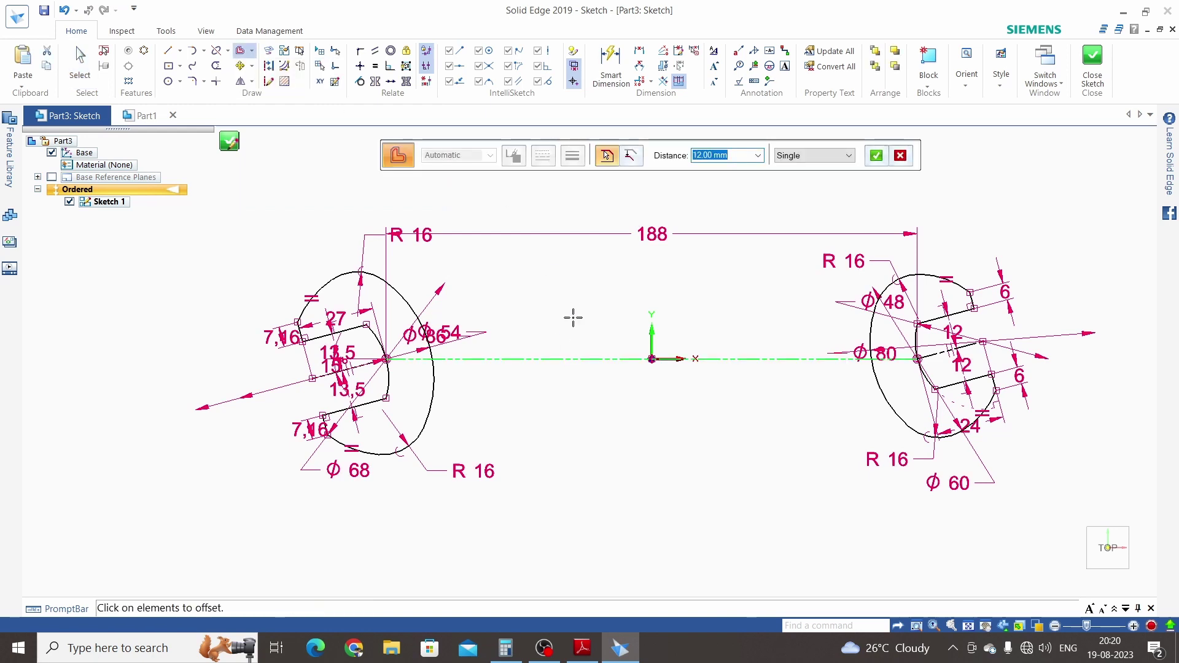
pyautogui.write('10')
pyautogui.press('Return')
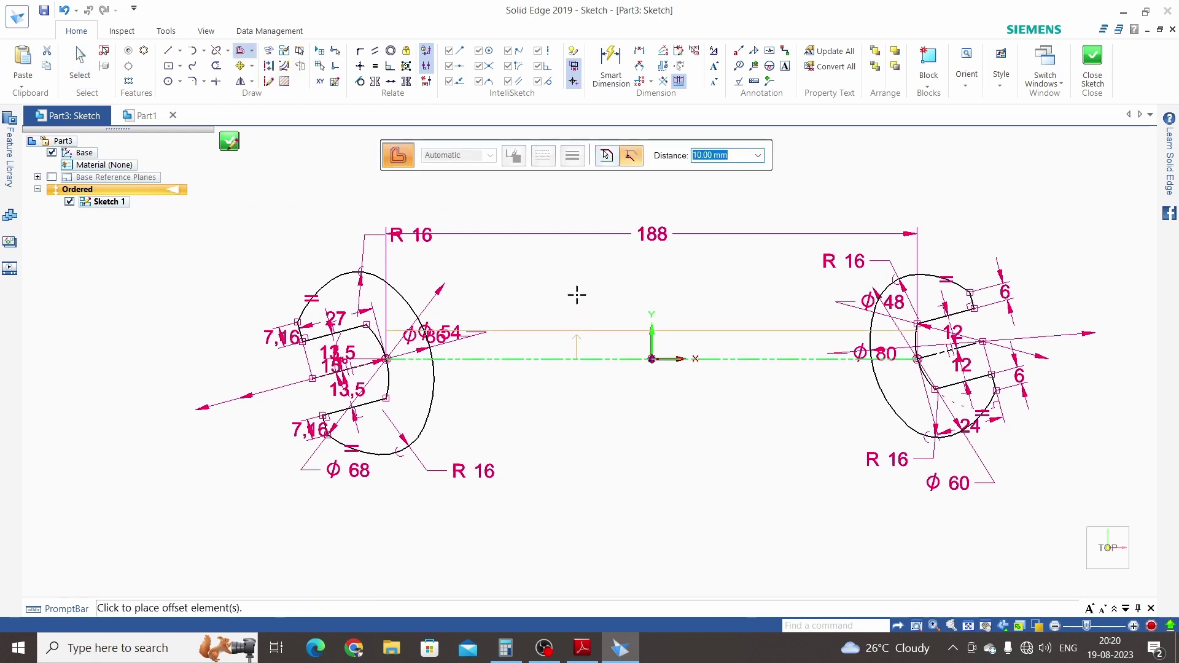
pyautogui.click(577, 296)
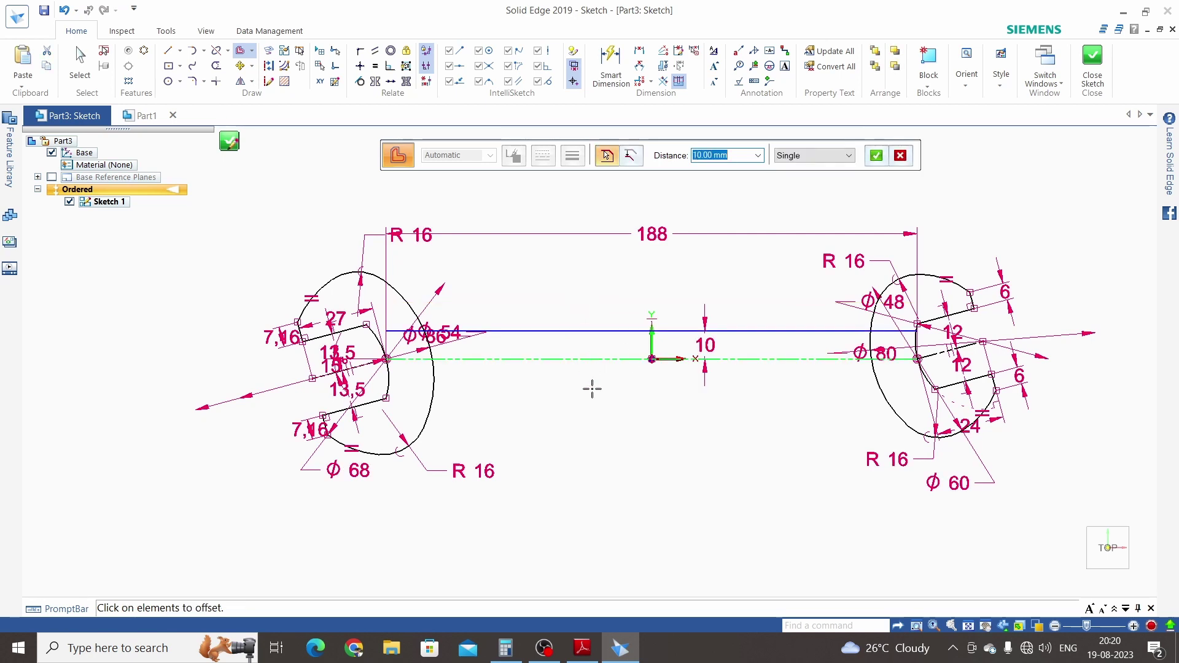
pyautogui.click(590, 361)
pyautogui.click(580, 422)
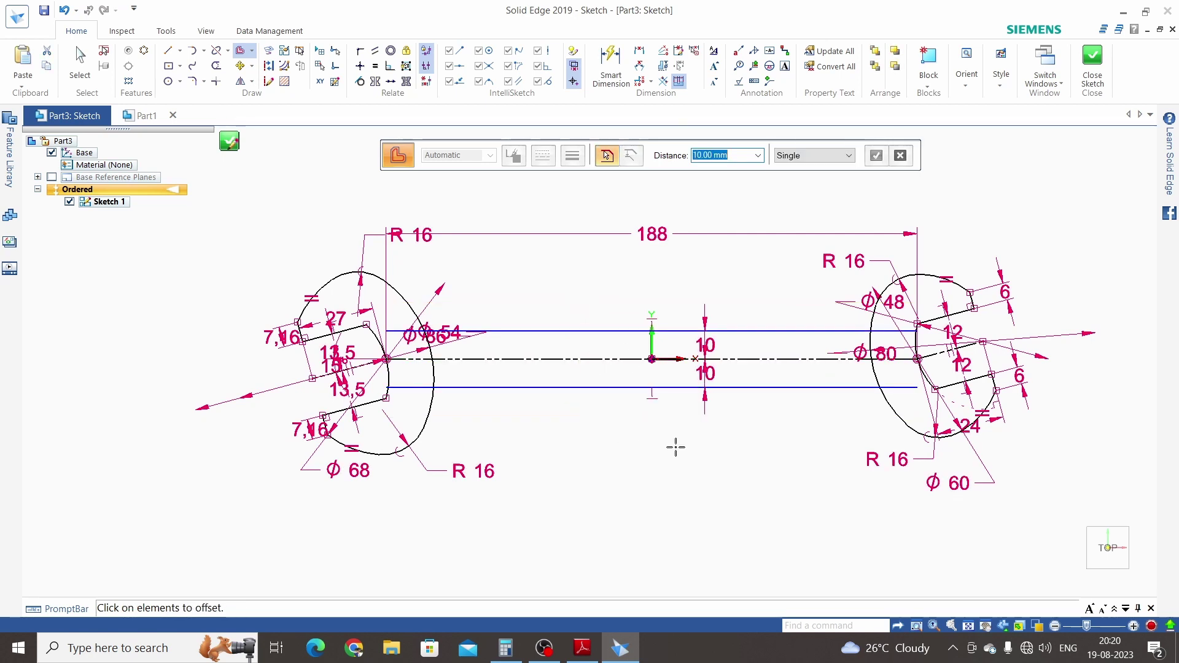
pyautogui.press('Escape')
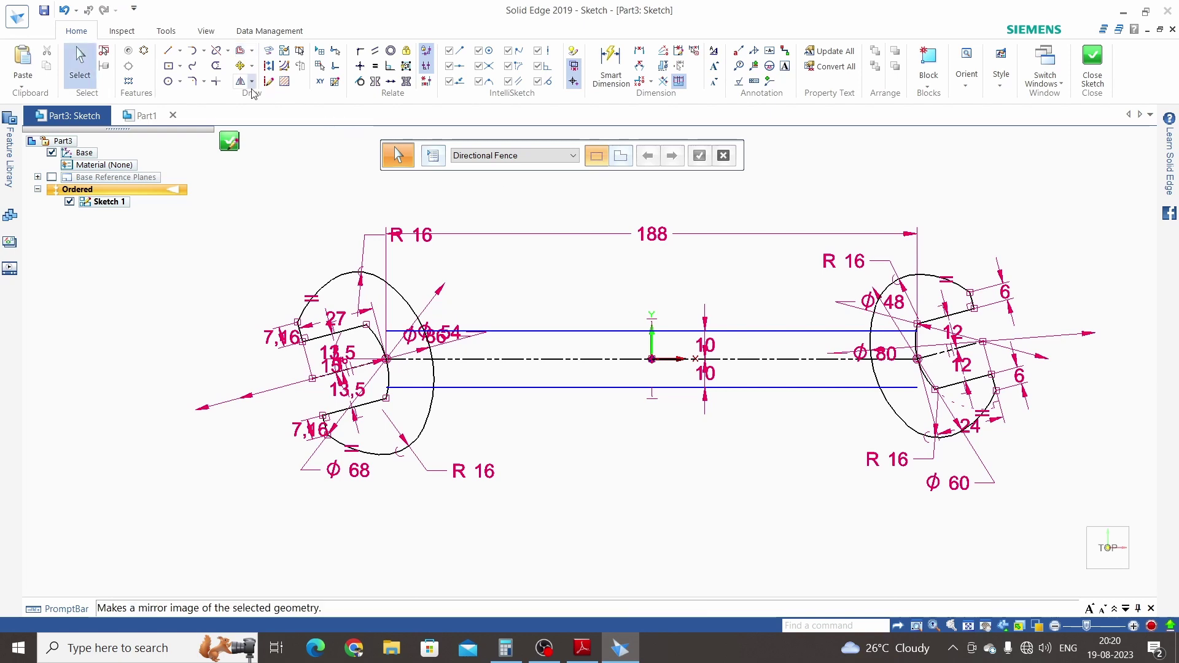
# Step: Trim the upper and lower handle lines where they run inside the left jaw's outline
pyautogui.click(216, 68)
pyautogui.scroll(3, 426, 398)
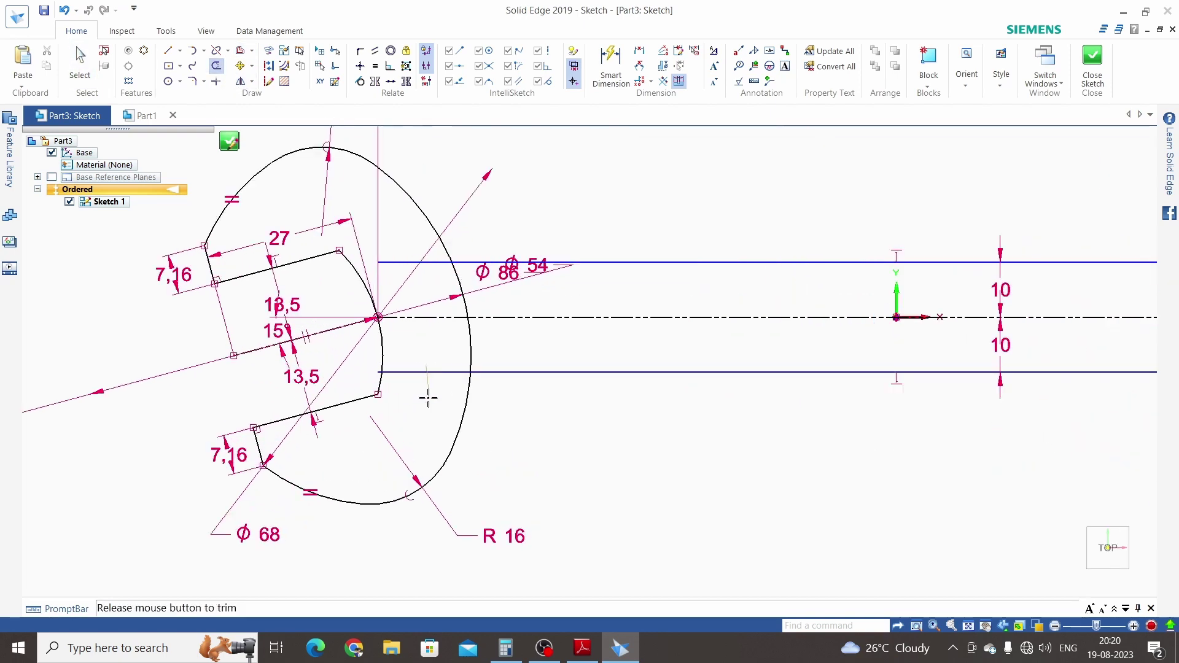
pyautogui.scroll(4, 383, 380)
pyautogui.scroll(2, 383, 380)
pyautogui.moveTo(345, 361); pyautogui.dragTo(352, 310)
pyautogui.scroll(-5, 518, 498)
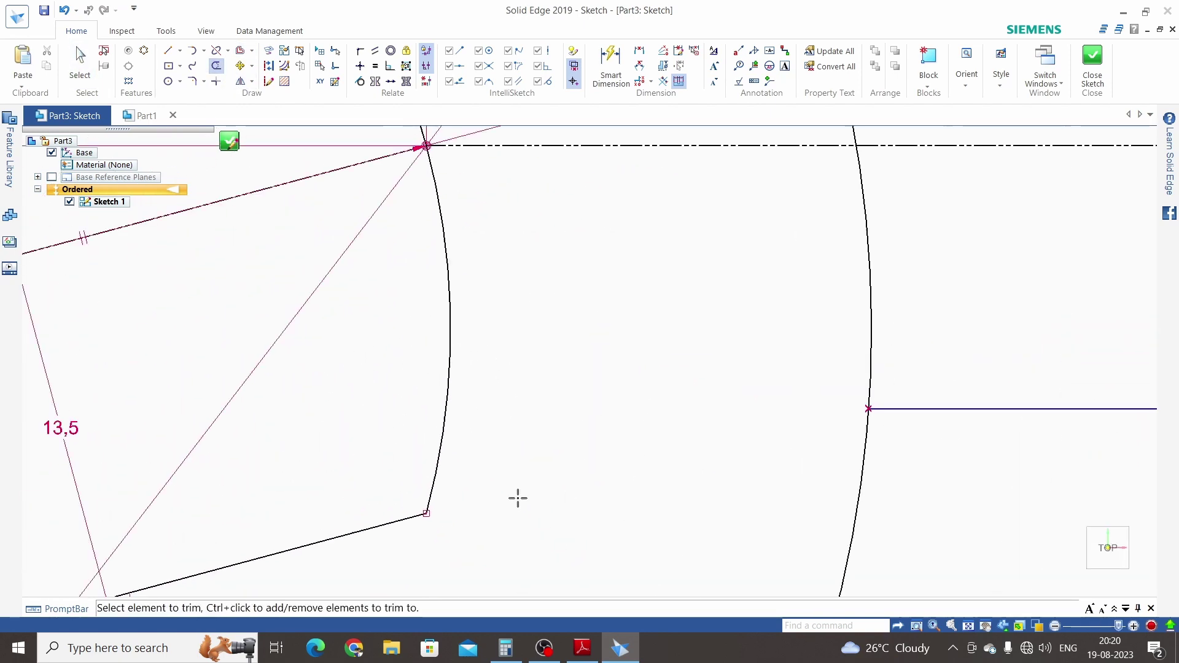
pyautogui.scroll(2, 556, 225)
pyautogui.moveTo(602, 276); pyautogui.dragTo(578, 233)
pyautogui.scroll(-6, 571, 277)
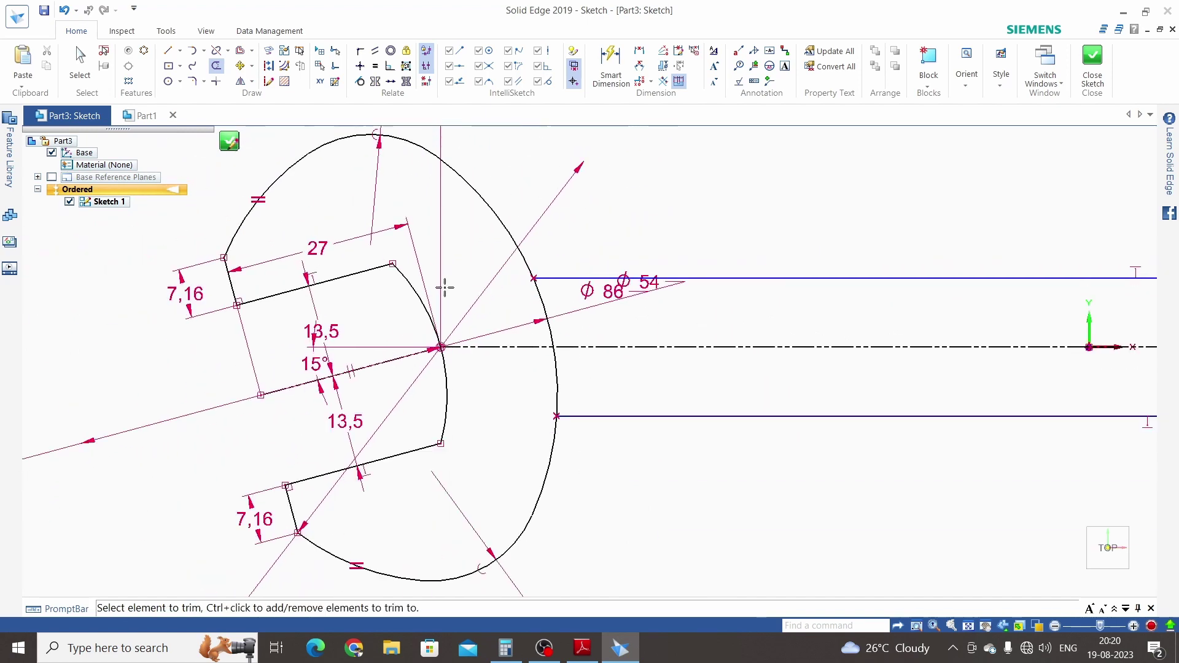
# Step: Trim the upper and lower handle lines where they run inside the right jaw's outline
pyautogui.scroll(4, 767, 309)
pyautogui.moveTo(772, 353)
pyautogui.mouseDown()
pyautogui.moveTo(784, 303)
pyautogui.moveTo(758, 229)
pyautogui.moveTo(788, 184)
pyautogui.mouseUp()
pyautogui.scroll(6, 799, 245)
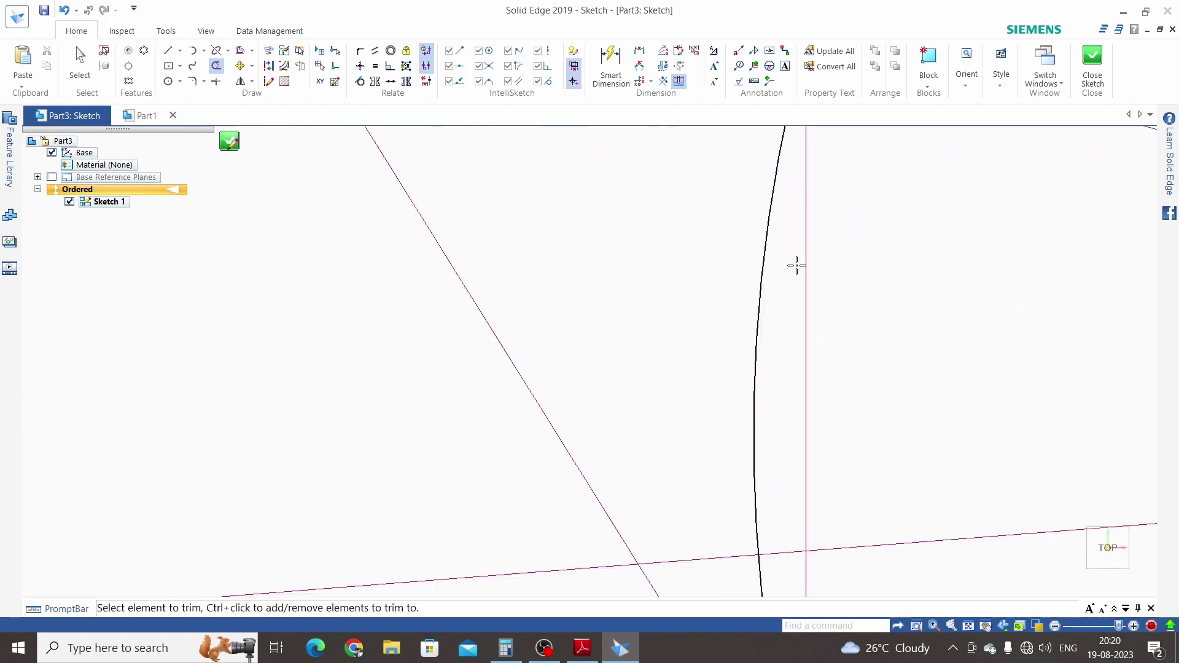
pyautogui.scroll(-10, 842, 360)
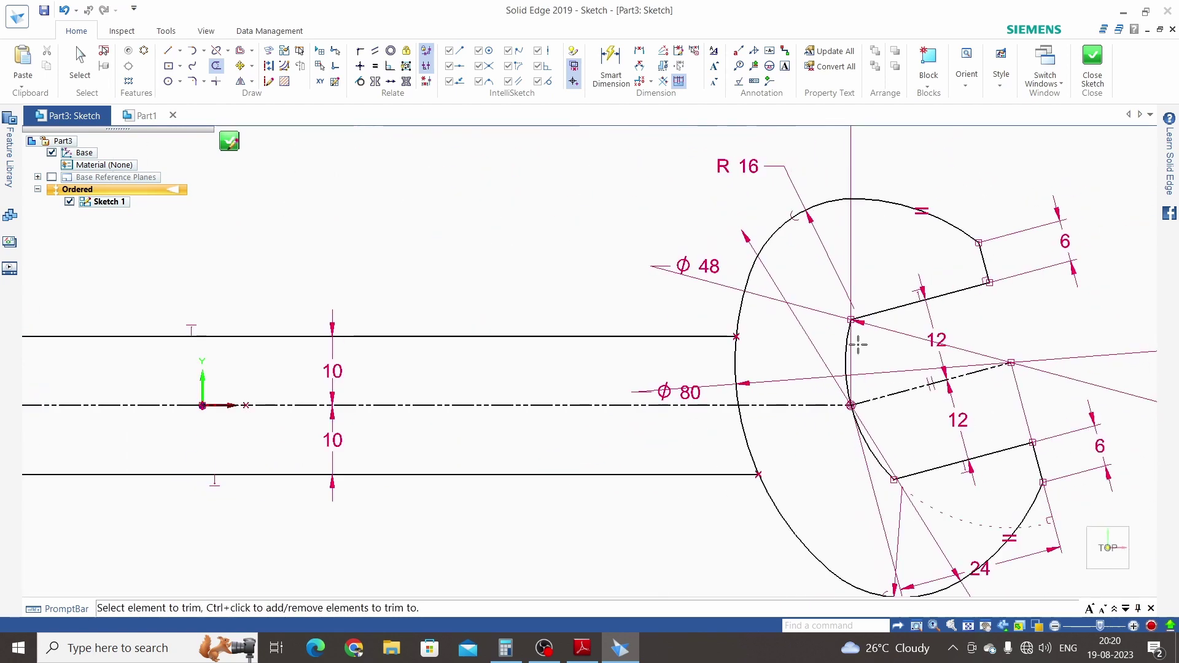
# Step: Check the transition radii in the PDF drawing and fillet the left jaw's outer arc with the upper handle line at 45 mm radius
pyautogui.hotkey('alt', 'Tab')
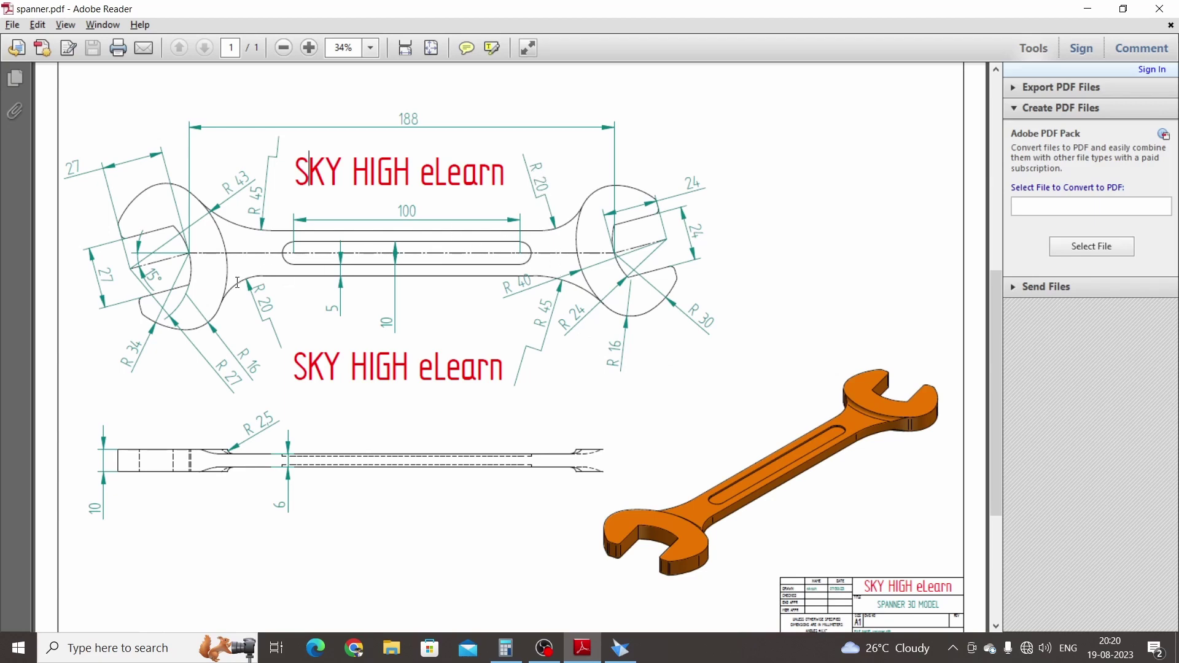
pyautogui.hotkey('alt', 'Tab')
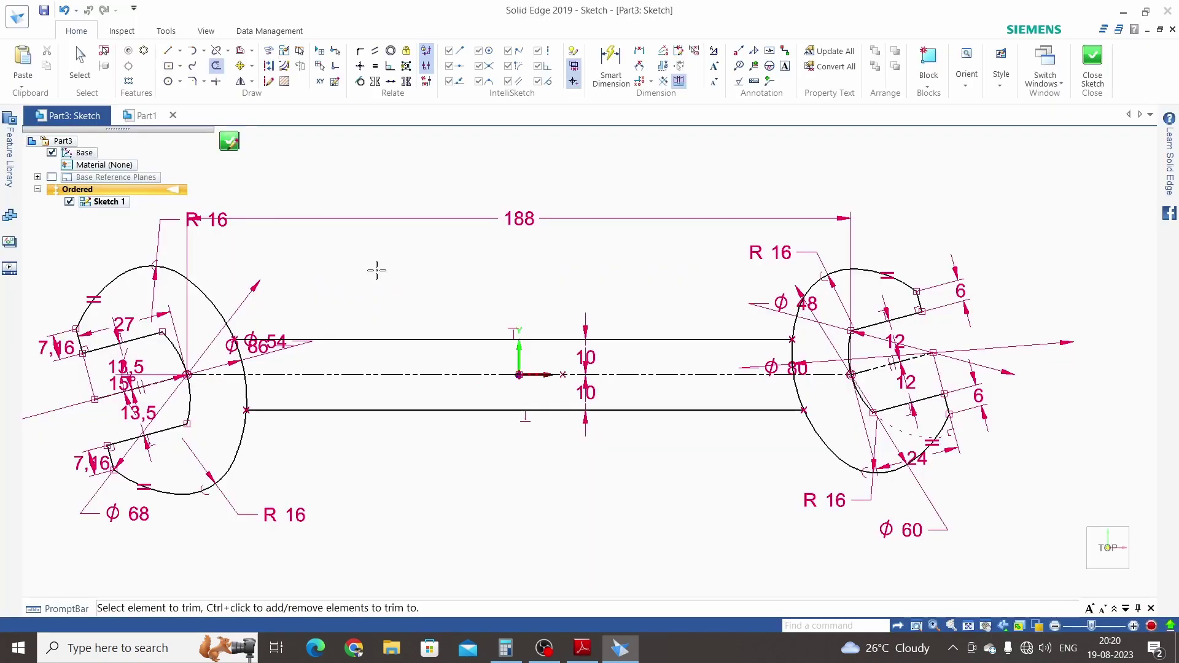
pyautogui.scroll(5, 282, 297)
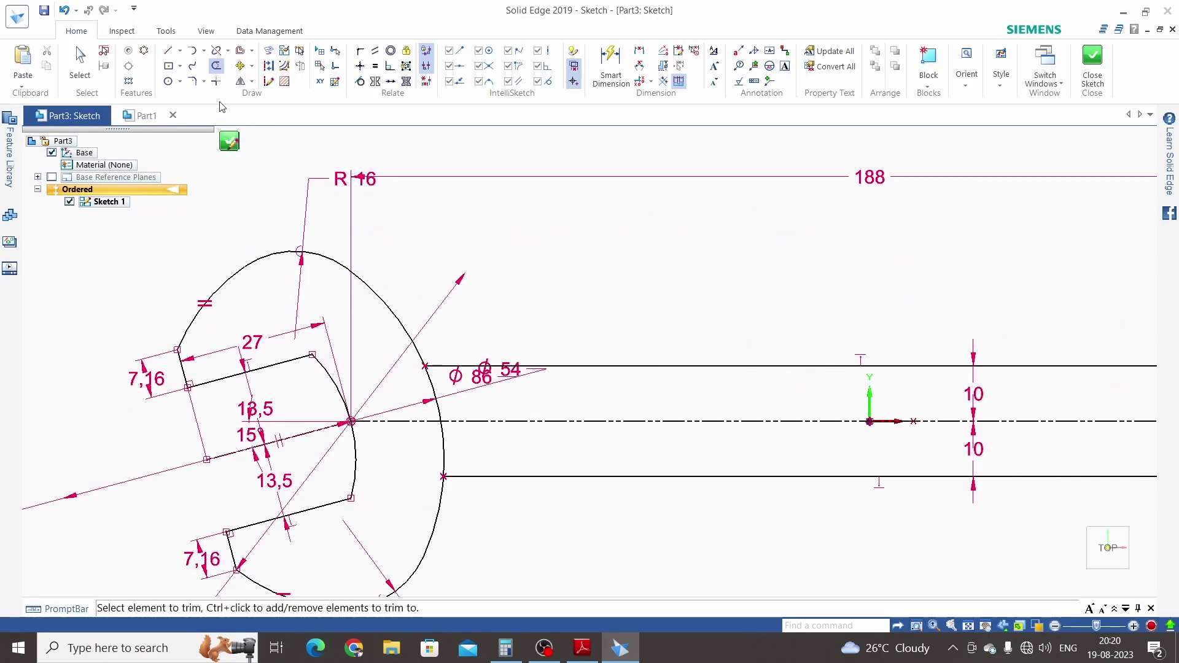
pyautogui.click(203, 81)
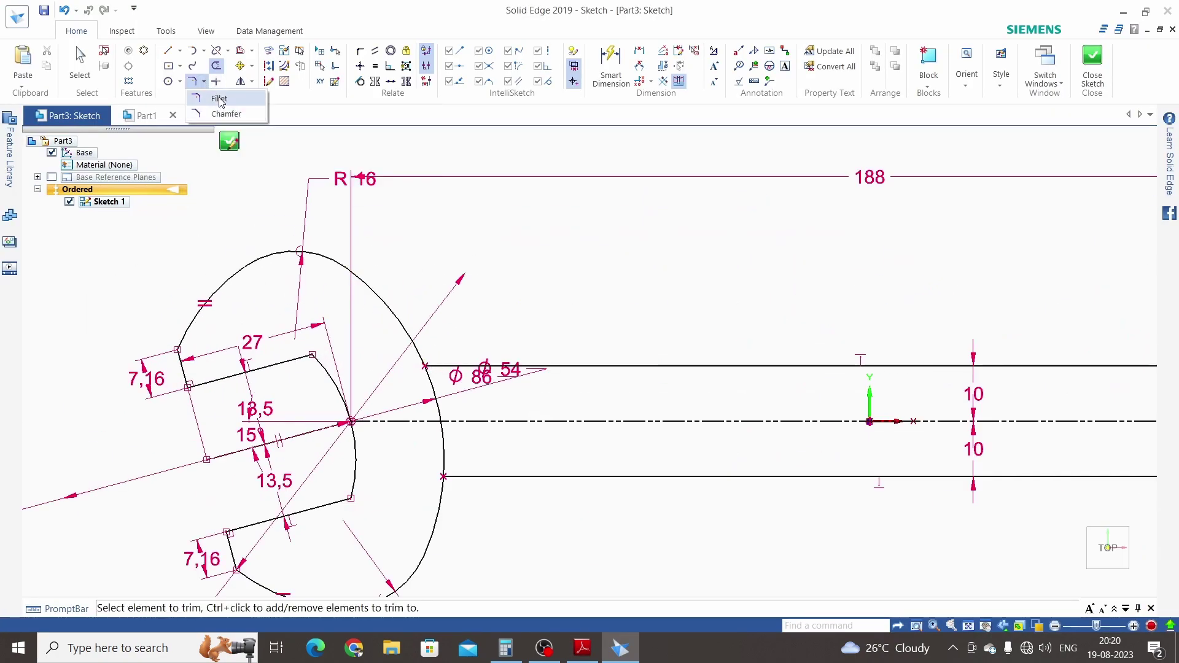
pyautogui.click(220, 98)
pyautogui.click(390, 309)
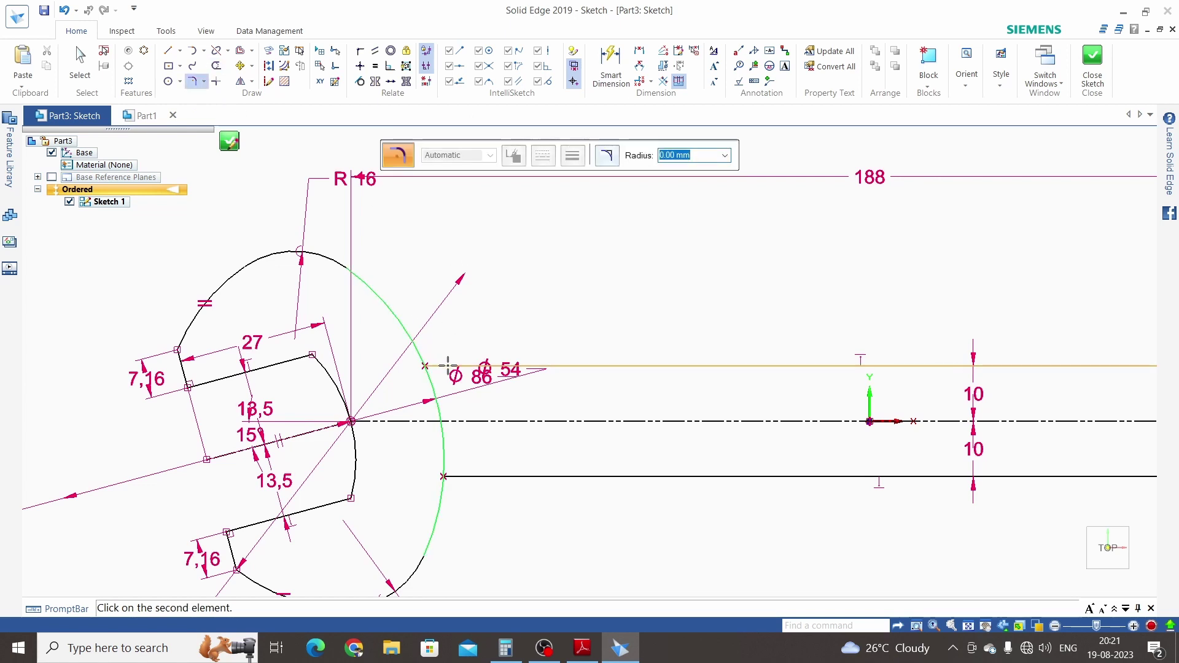
pyautogui.click(448, 367)
pyautogui.write('45')
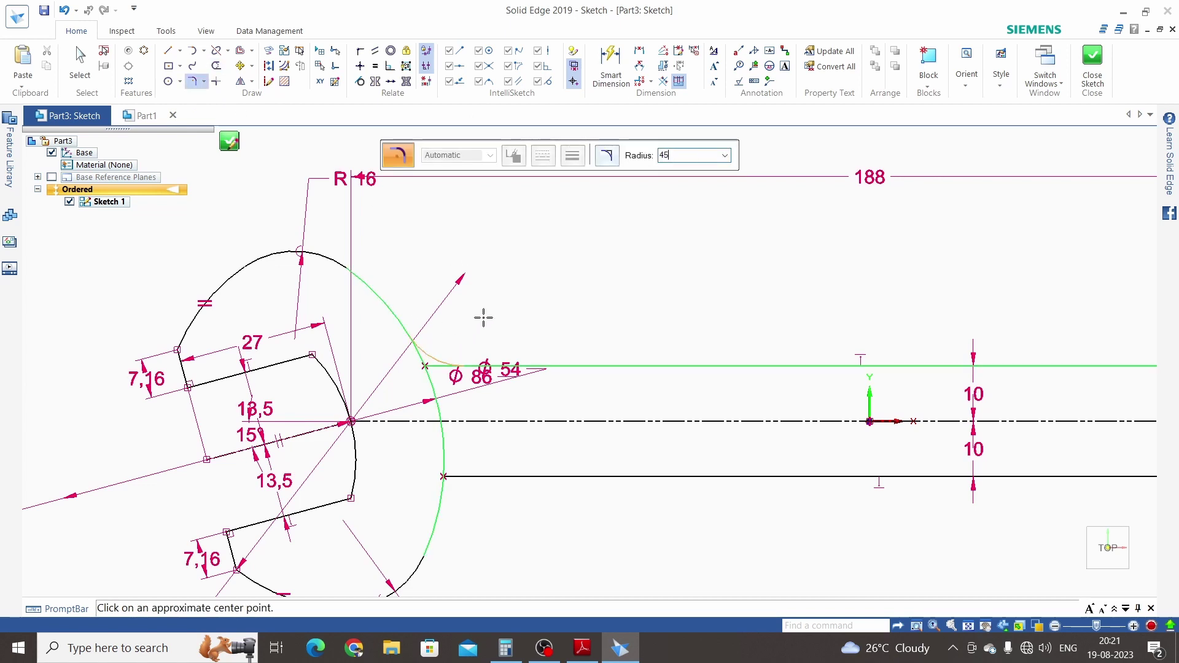
pyautogui.click(521, 281)
pyautogui.scroll(-5, 565, 268)
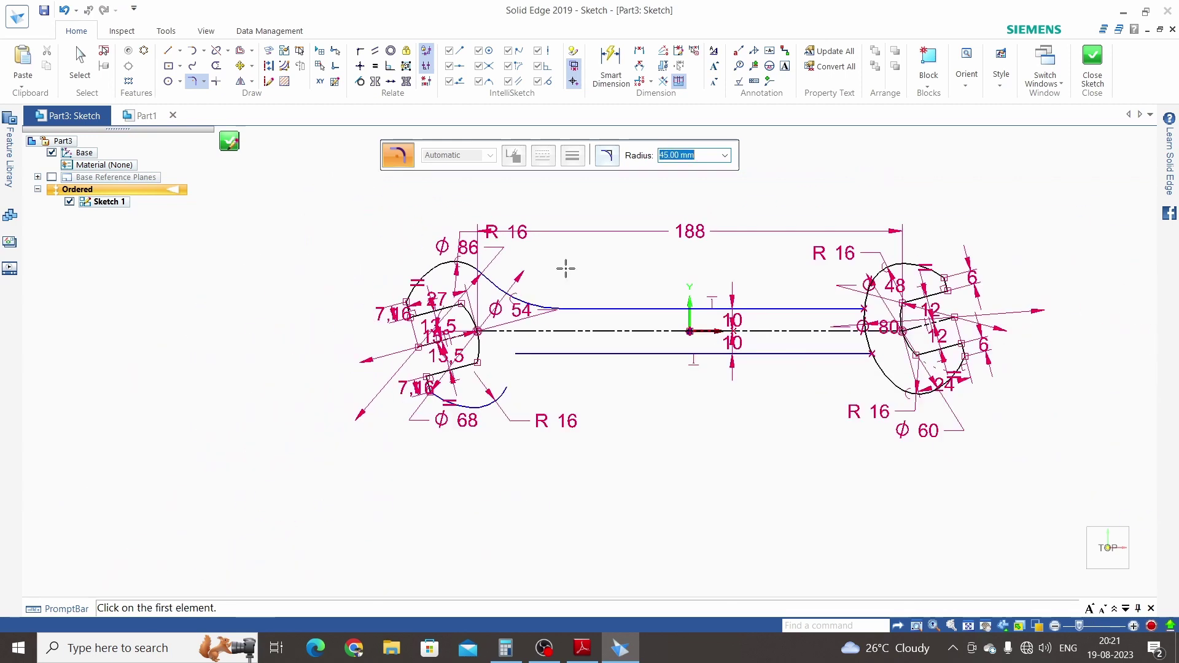
# Step: Fillet the lower handle line with the right jaw's outer arc at 45 mm radius
pyautogui.scroll(5, 747, 335)
pyautogui.click(711, 305)
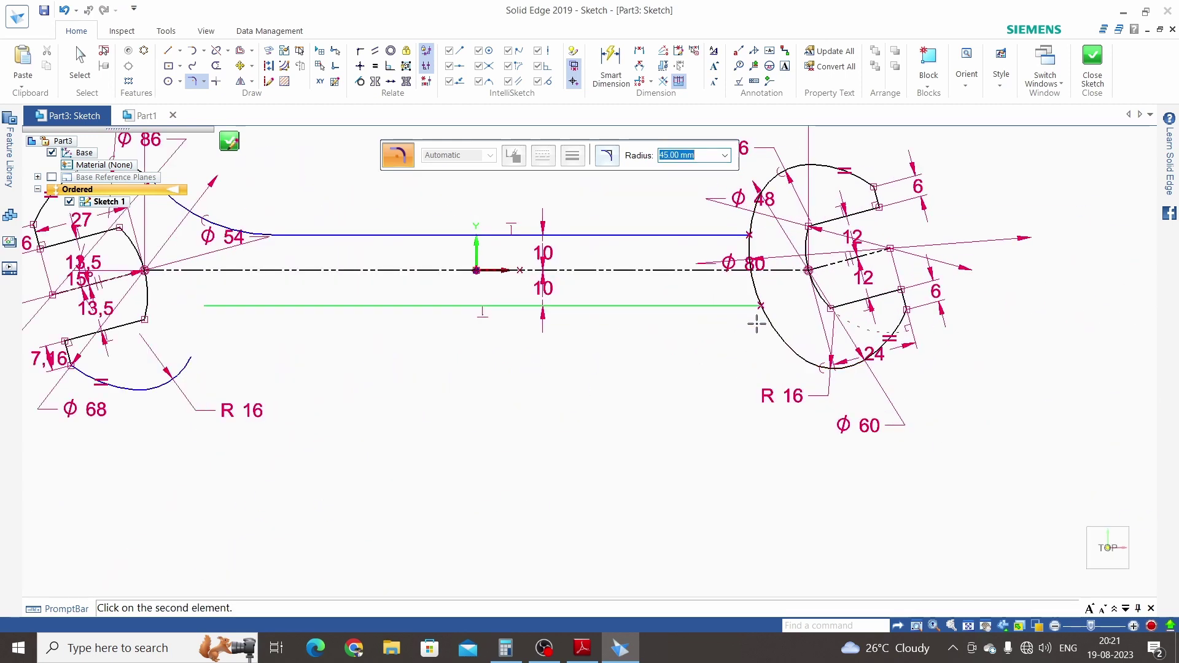
pyautogui.click(773, 326)
pyautogui.scroll(-3, 650, 405)
# Step: Check the PDF drawing and fillet the upper handle line with the right jaw's upper arc at 20 mm radius
pyautogui.hotkey('alt', 'Tab')
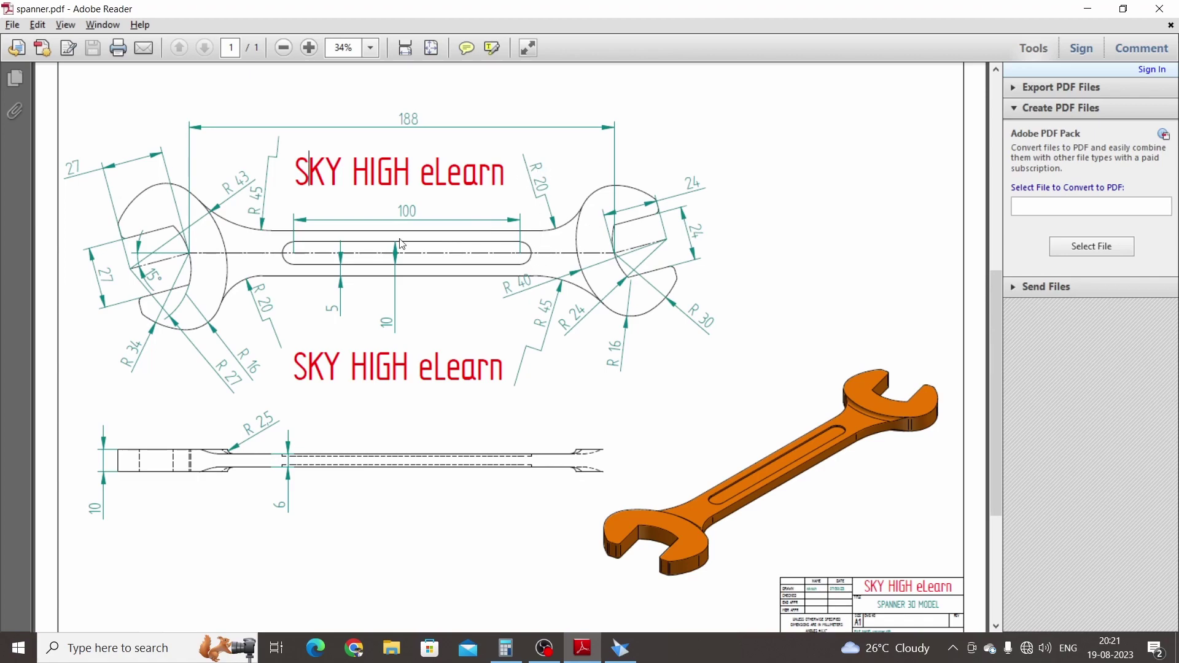
pyautogui.hotkey('alt', 'Tab')
pyautogui.scroll(4, 646, 344)
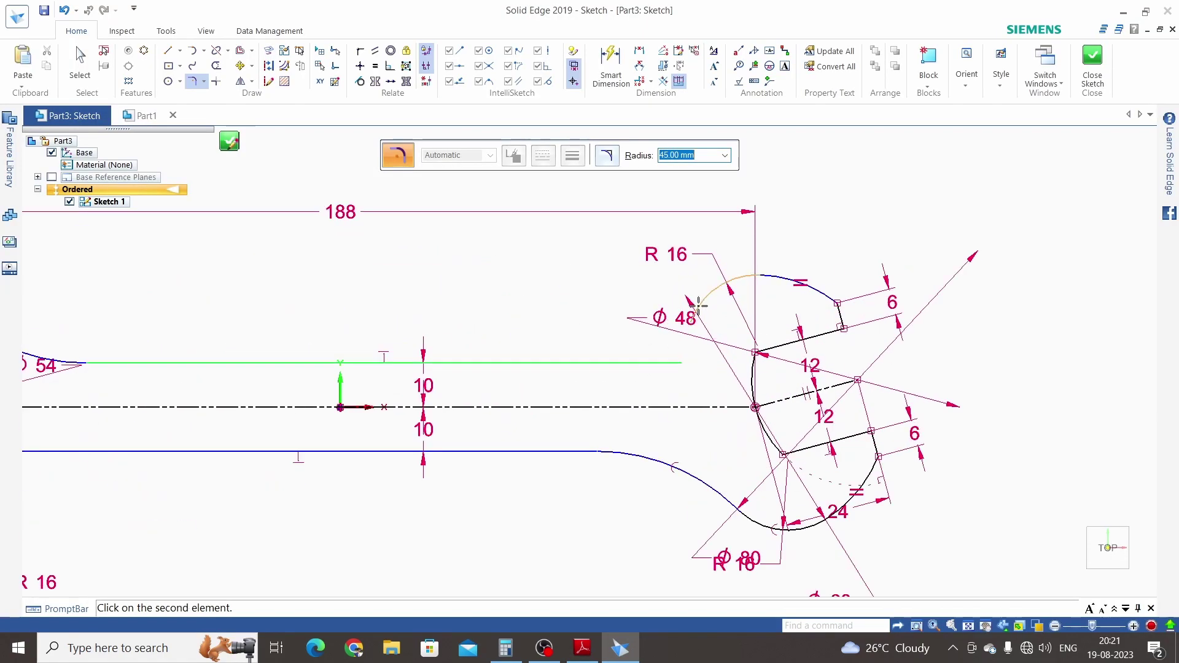
pyautogui.click(698, 306)
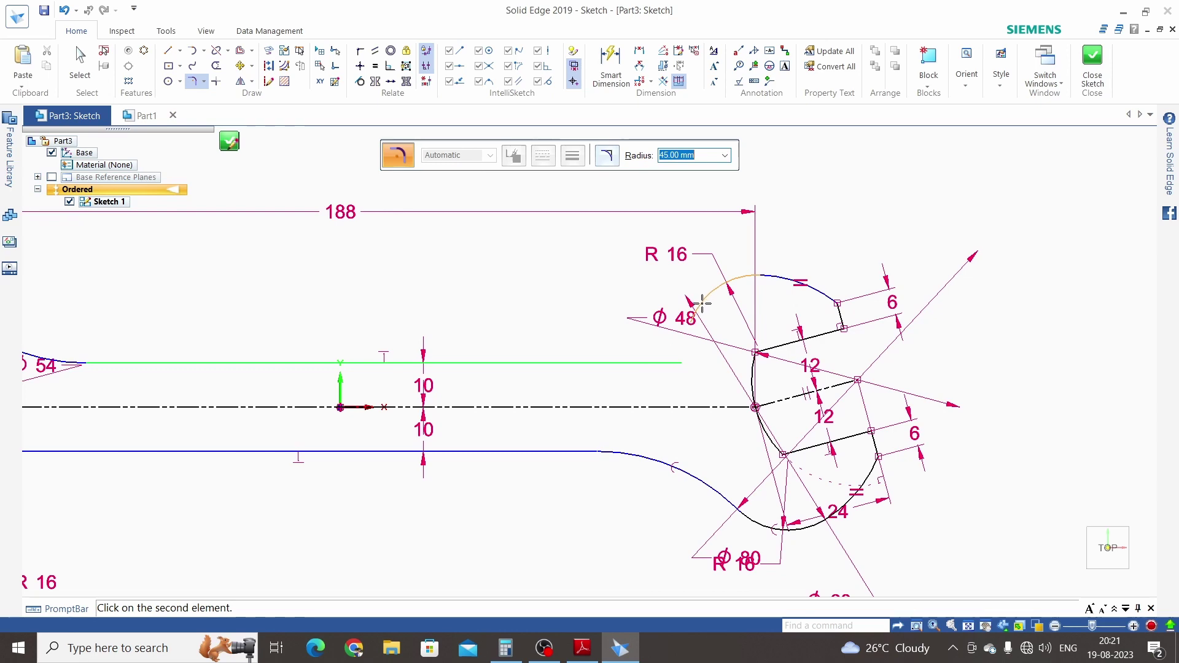
pyautogui.click(610, 302)
pyautogui.scroll(-3, 611, 302)
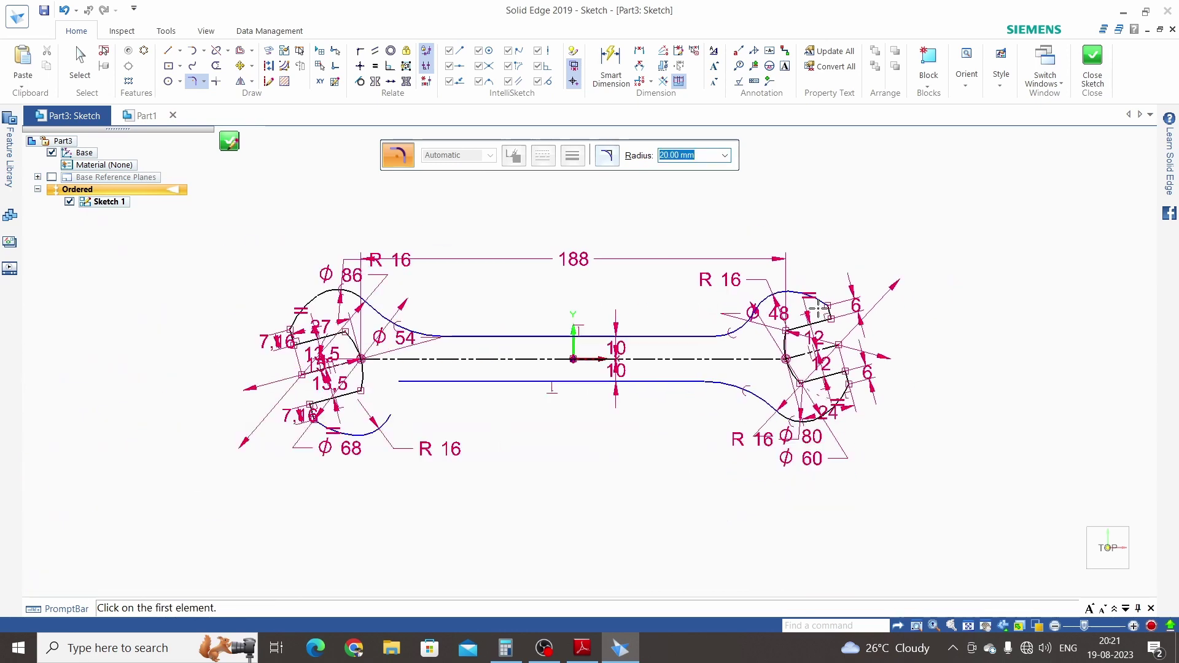
# Step: Fillet the left jaw's lower arc with the lower handle line at 20 mm radius
pyautogui.scroll(2, 387, 394)
pyautogui.click(385, 415)
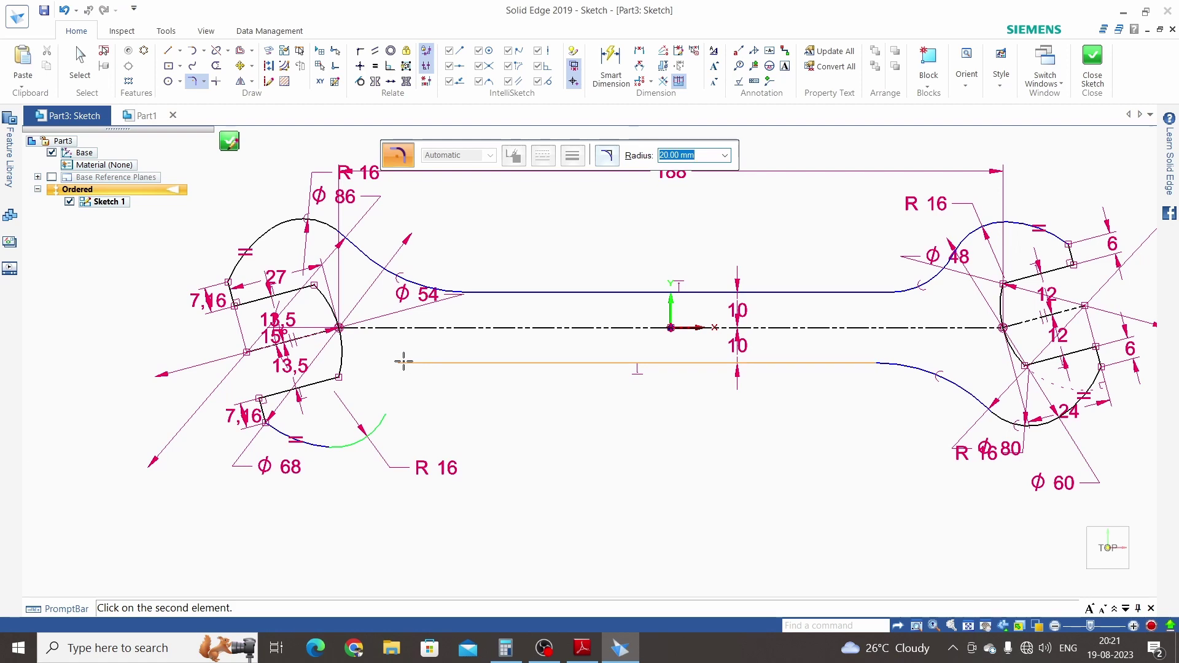
pyautogui.click(405, 362)
pyautogui.click(464, 423)
pyautogui.press('Escape')
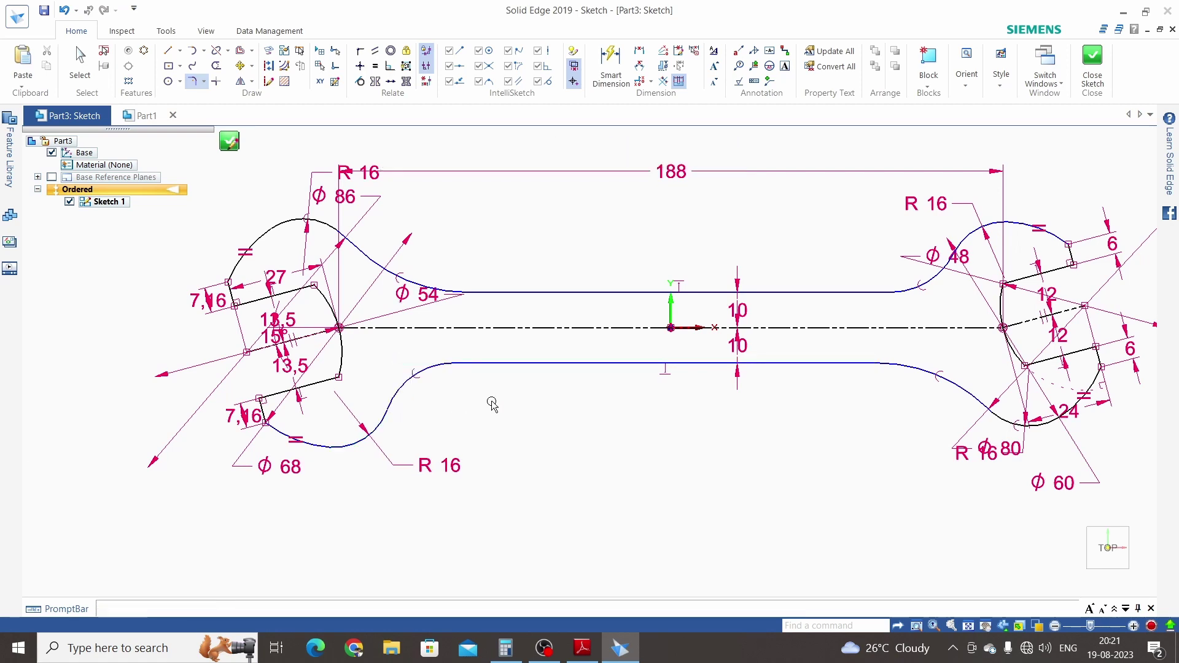
pyautogui.scroll(-1, 557, 441)
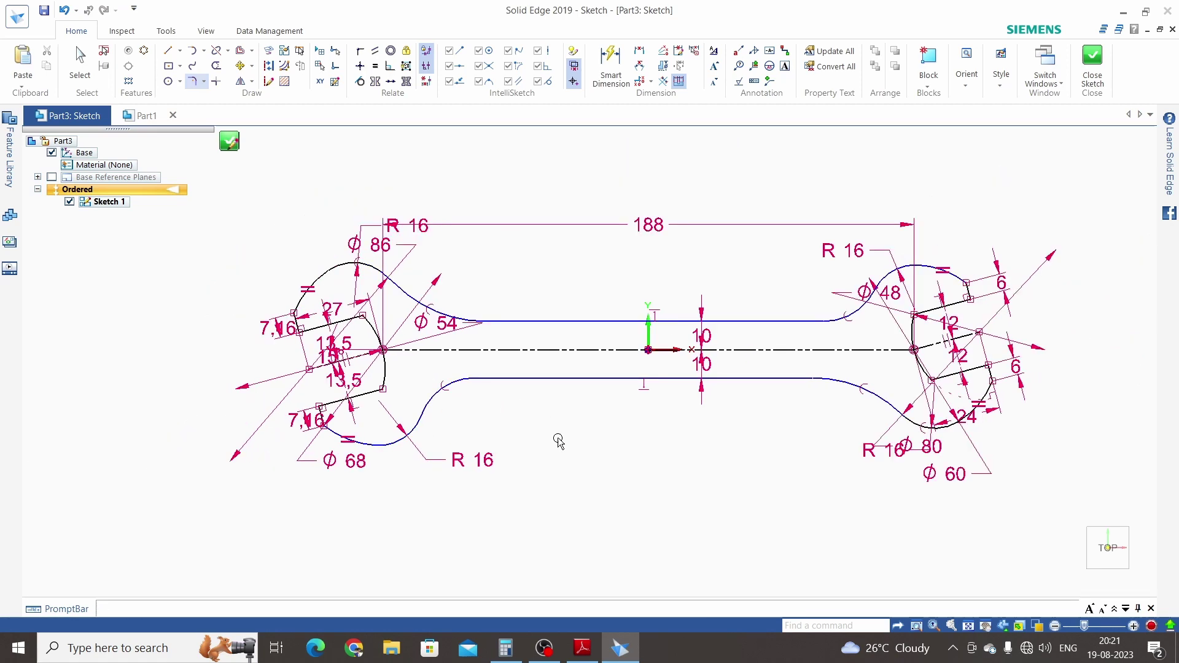
# Step: Dimension the radii of the two upper handle fillets, at the left jaw and at the right jaw, with jogged leaders
pyautogui.click(611, 64)
pyautogui.scroll(2, 436, 282)
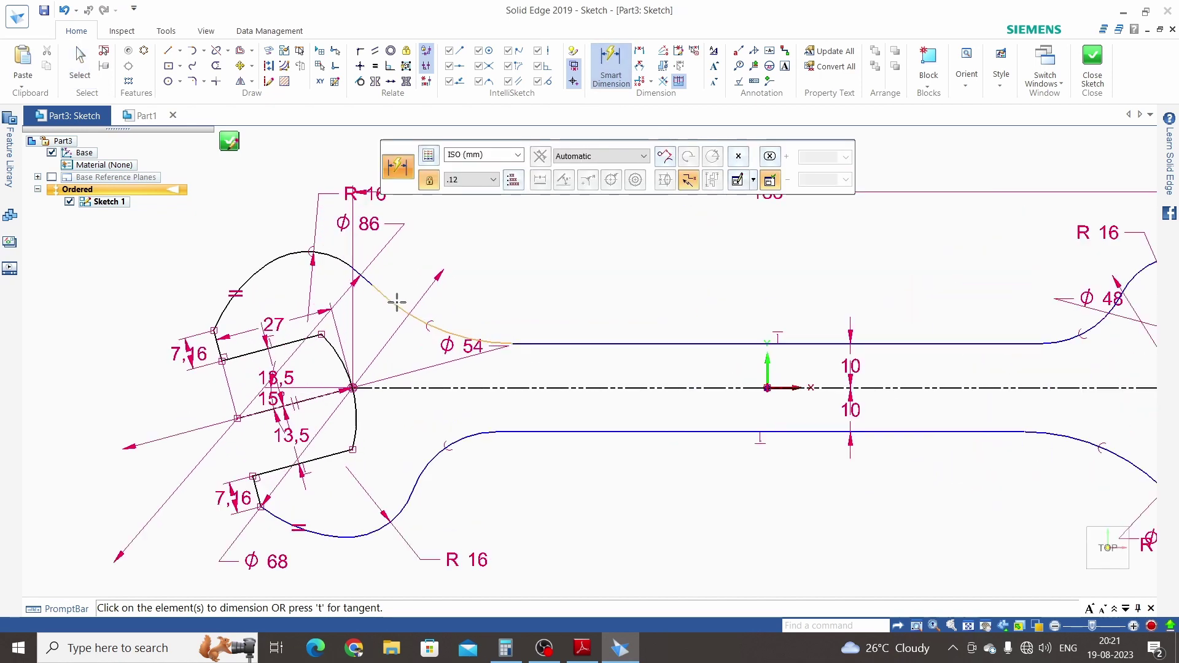
pyautogui.click(410, 300)
pyautogui.press('Escape')
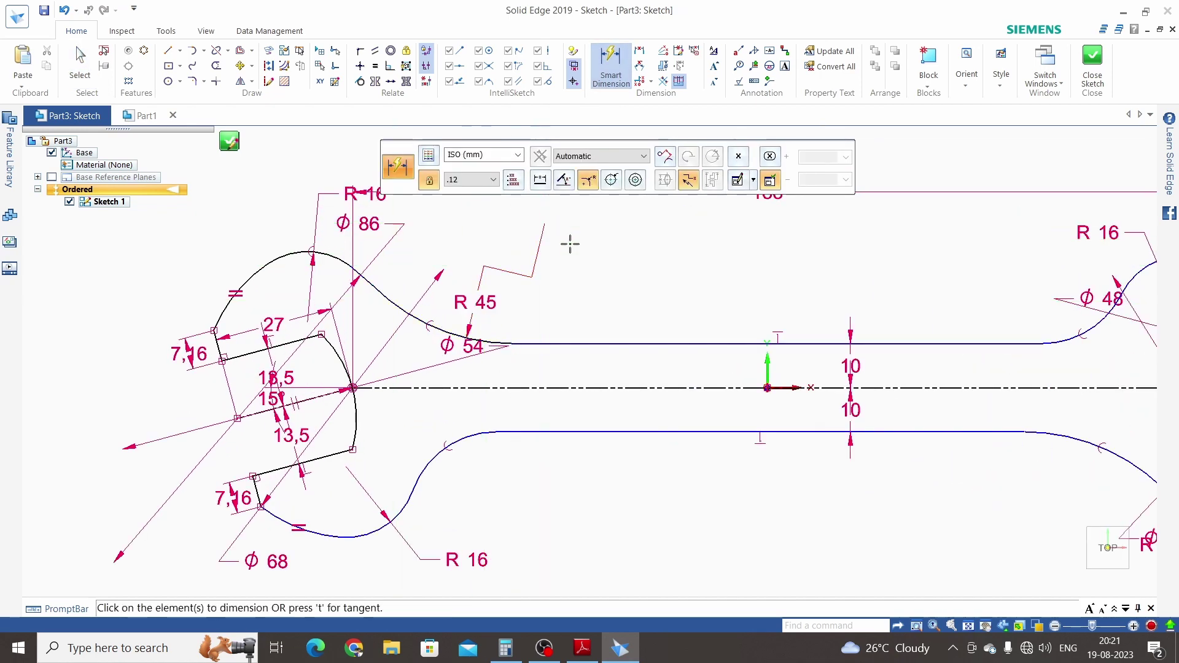
pyautogui.scroll(-3, 637, 282)
pyautogui.scroll(2, 871, 334)
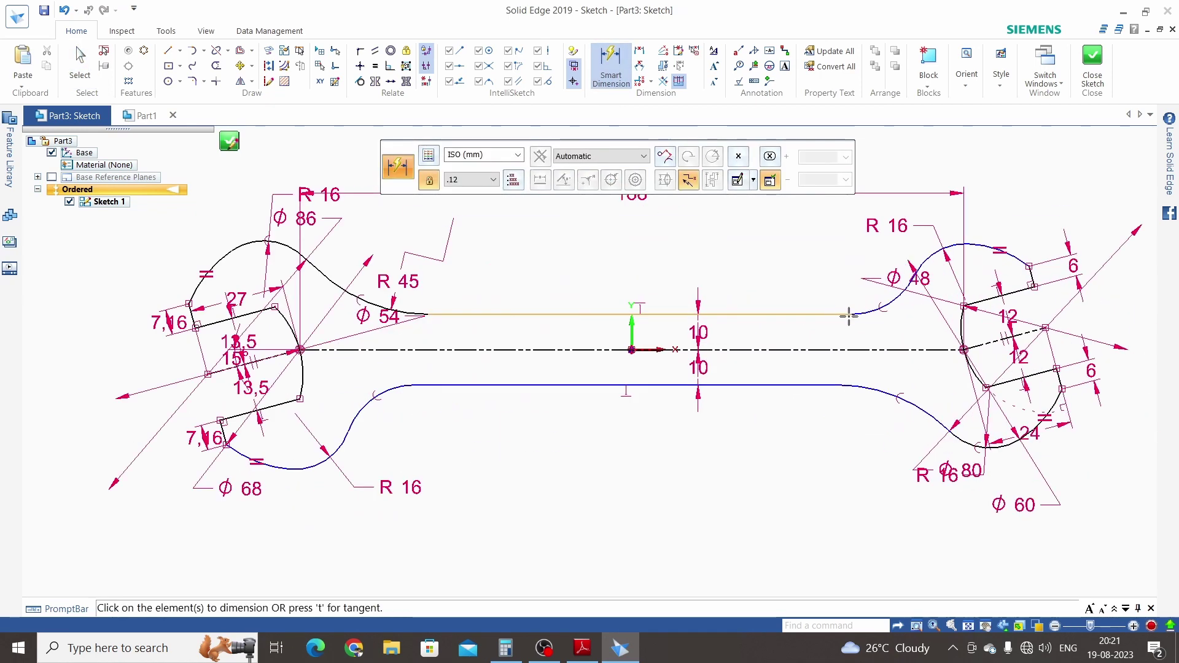
pyautogui.click(883, 302)
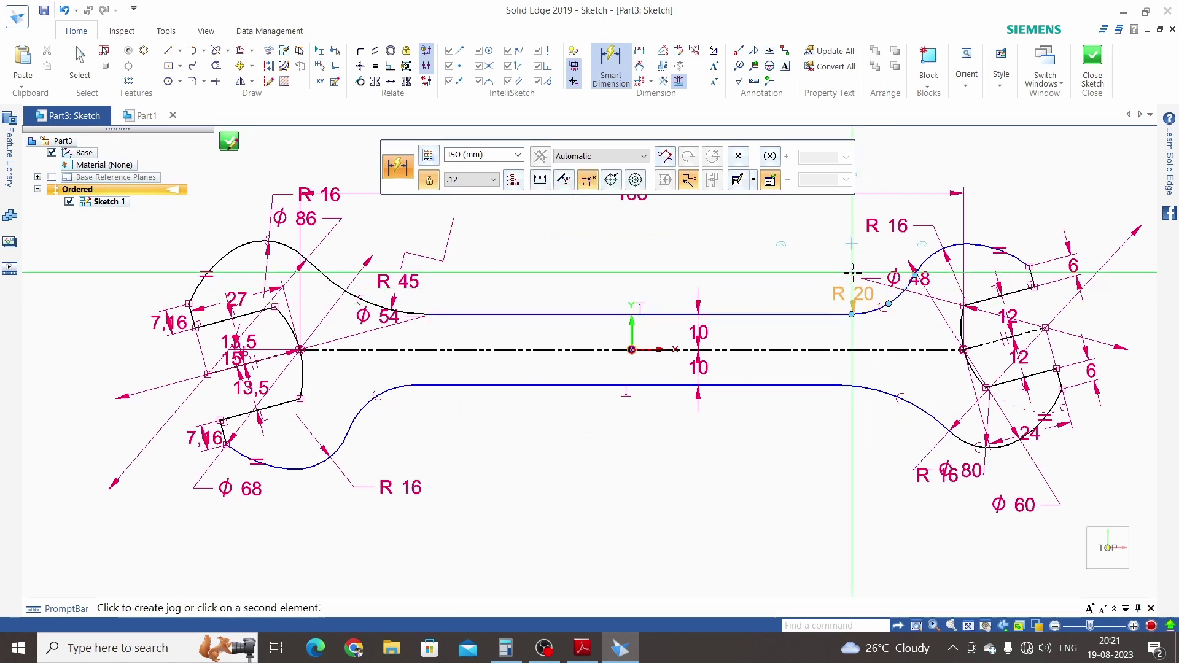
pyautogui.click(814, 234)
pyautogui.press('Escape')
pyautogui.press('Escape')
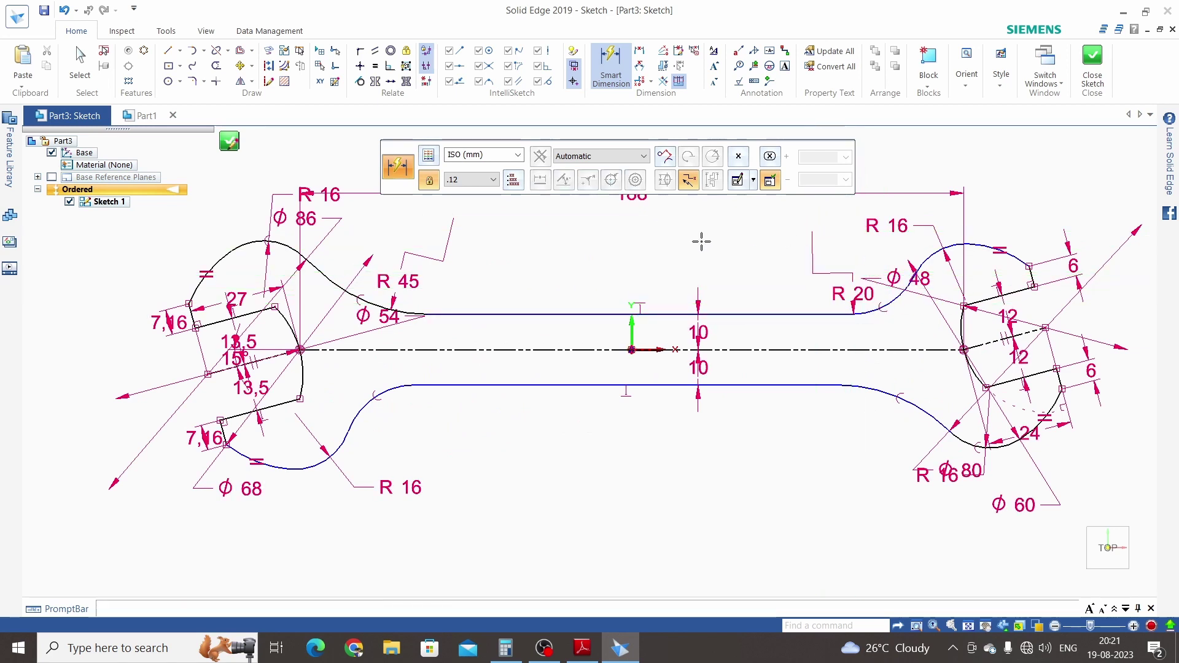
# Step: Make the upper fillet at the left jaw and the lower fillet at the right jaw equal in radius
pyautogui.click(375, 67)
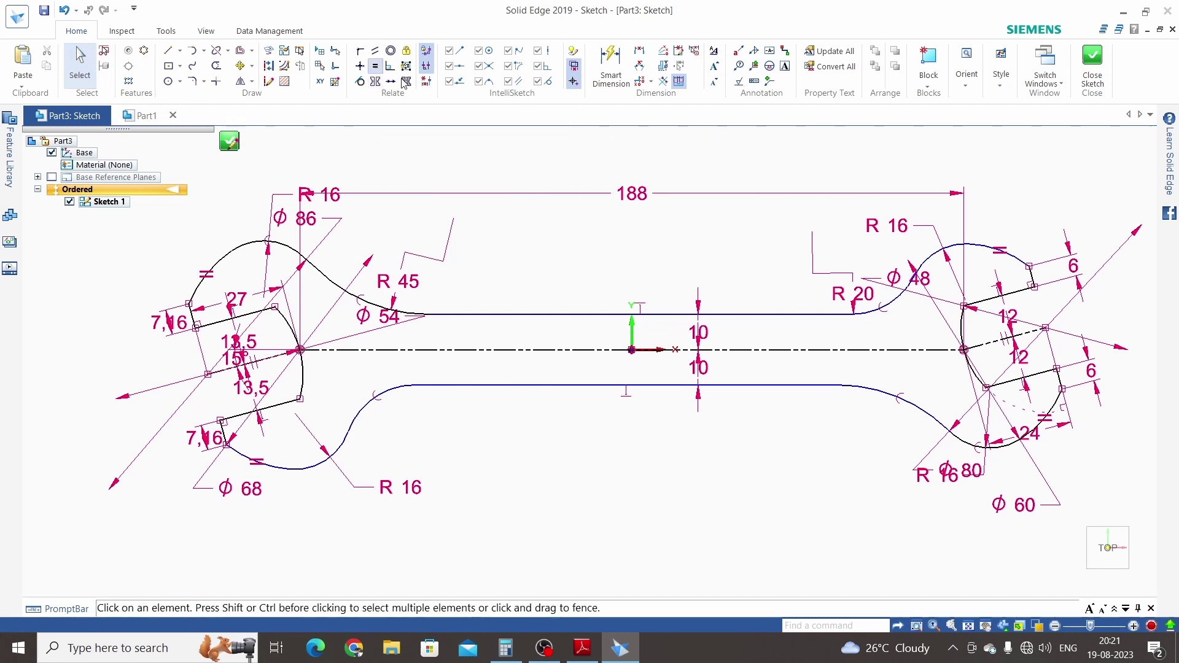
pyautogui.click(369, 300)
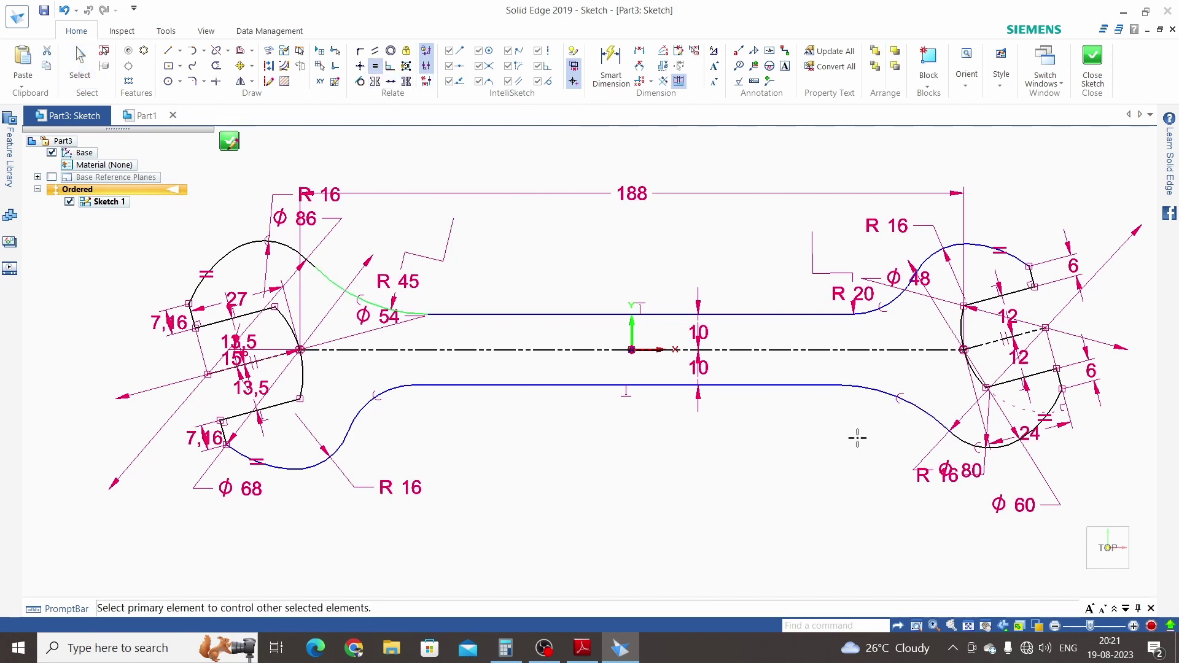
pyautogui.click(859, 391)
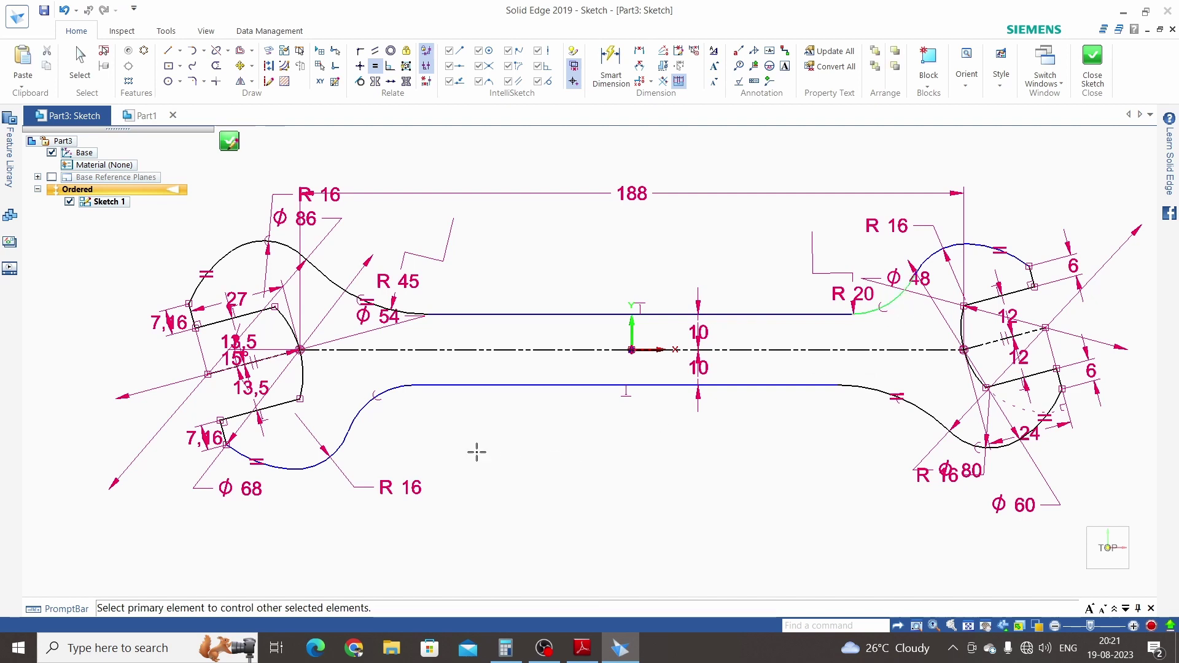
# Step: Make the lower fillet at the left jaw equal in radius to the upper fillet at the right jaw
pyautogui.click(362, 405)
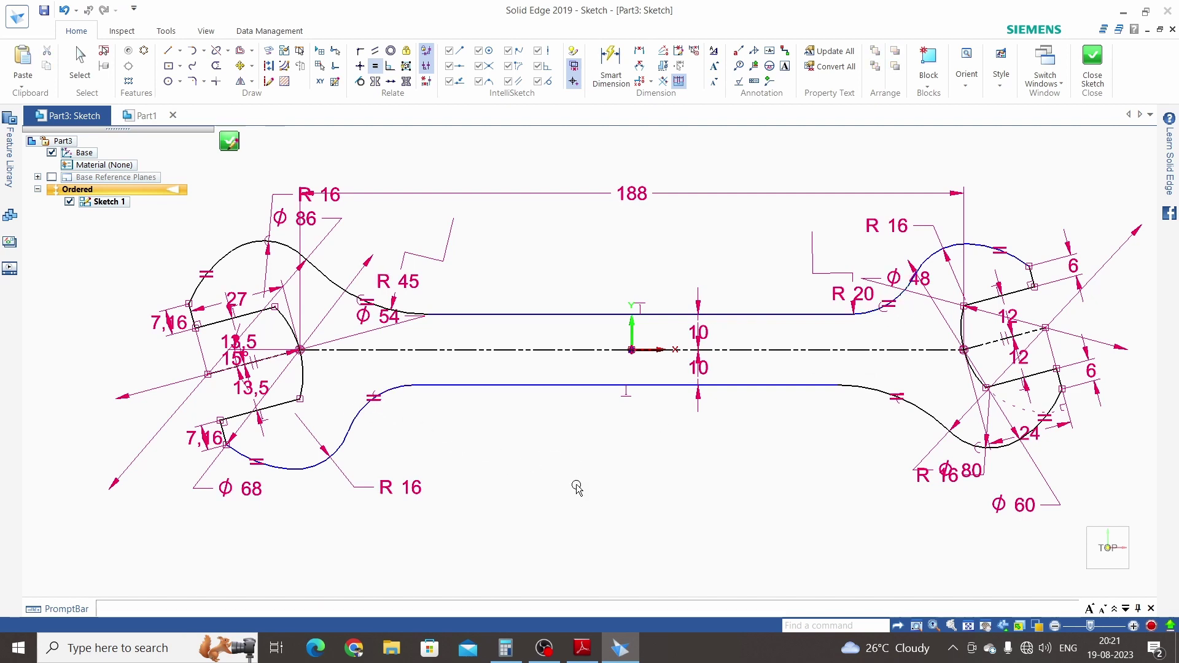
pyautogui.press('Escape')
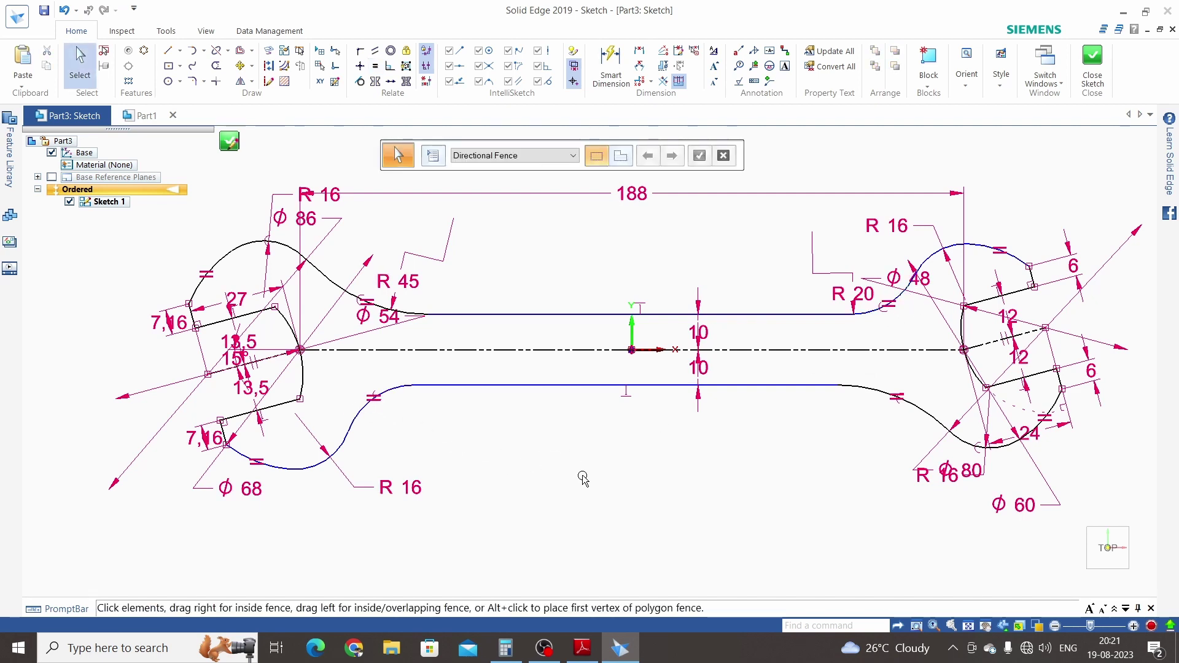
# Step: Dimension the lengths of the upper and lower handle lines, placing each dimension outside the handle
pyautogui.click(611, 64)
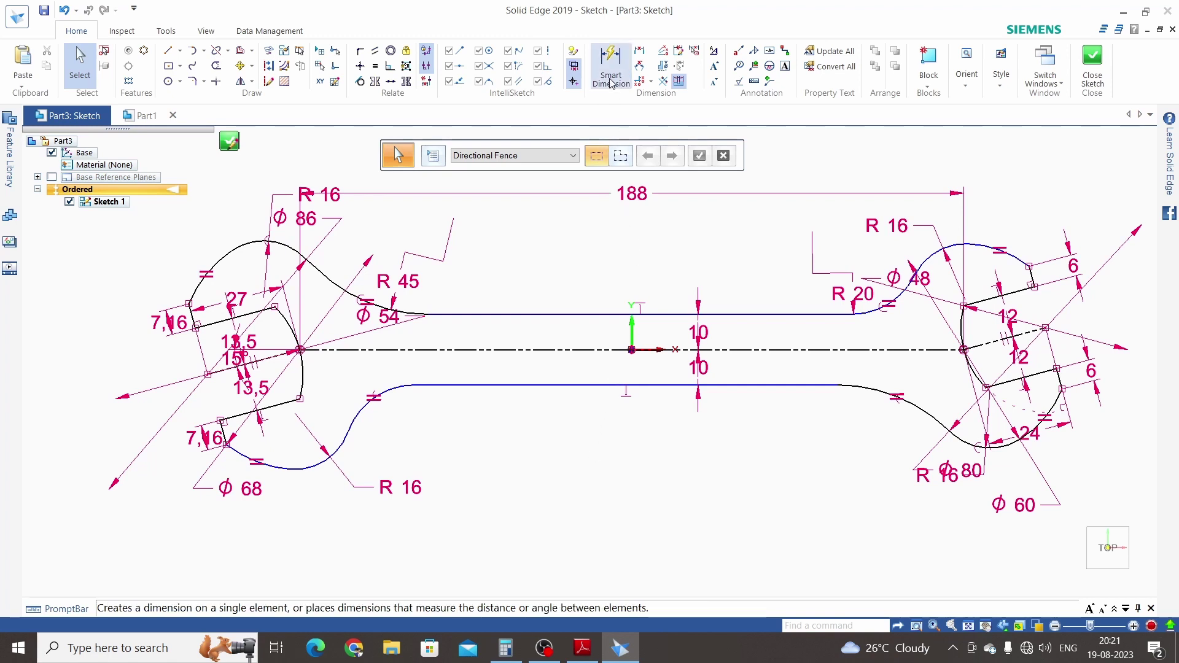
pyautogui.click(568, 313)
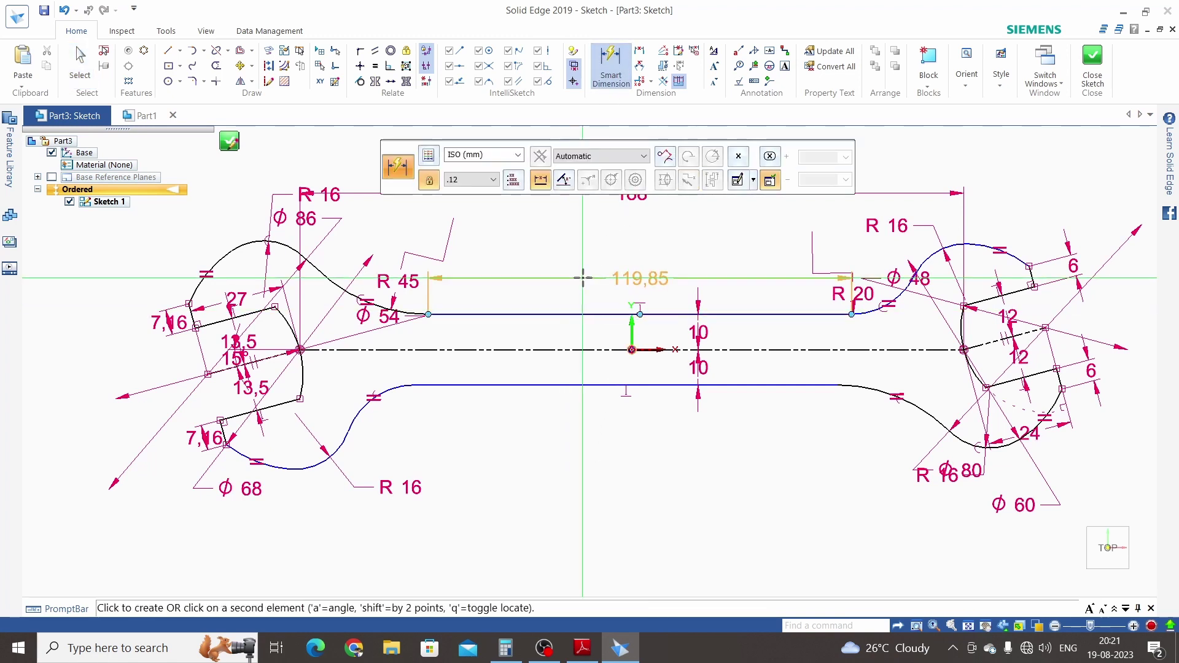
pyautogui.click(586, 275)
pyautogui.scroll(-2, 724, 367)
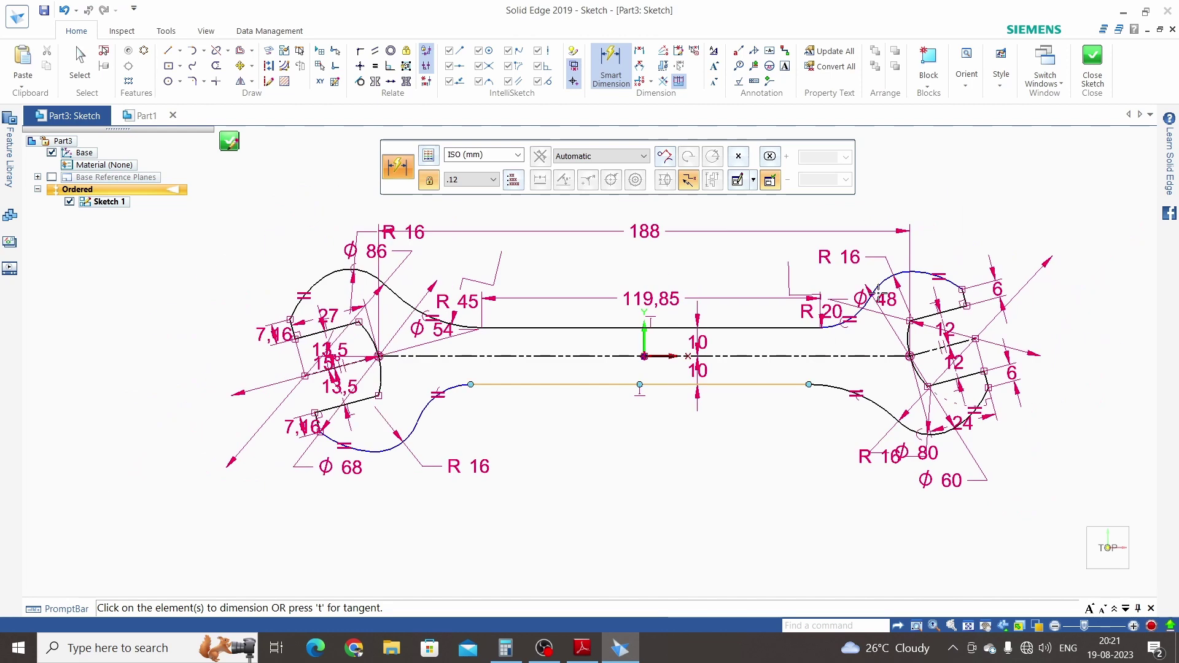
pyautogui.click(616, 376)
pyautogui.click(632, 413)
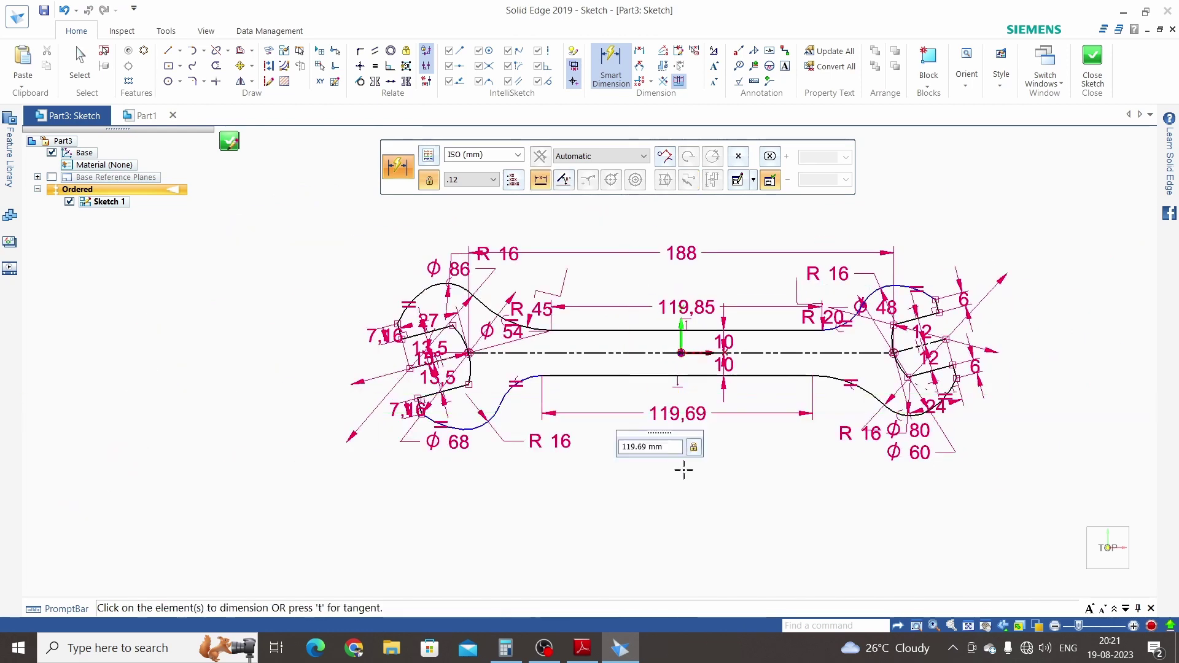
pyautogui.scroll(2, 535, 441)
pyautogui.scroll(1, 522, 433)
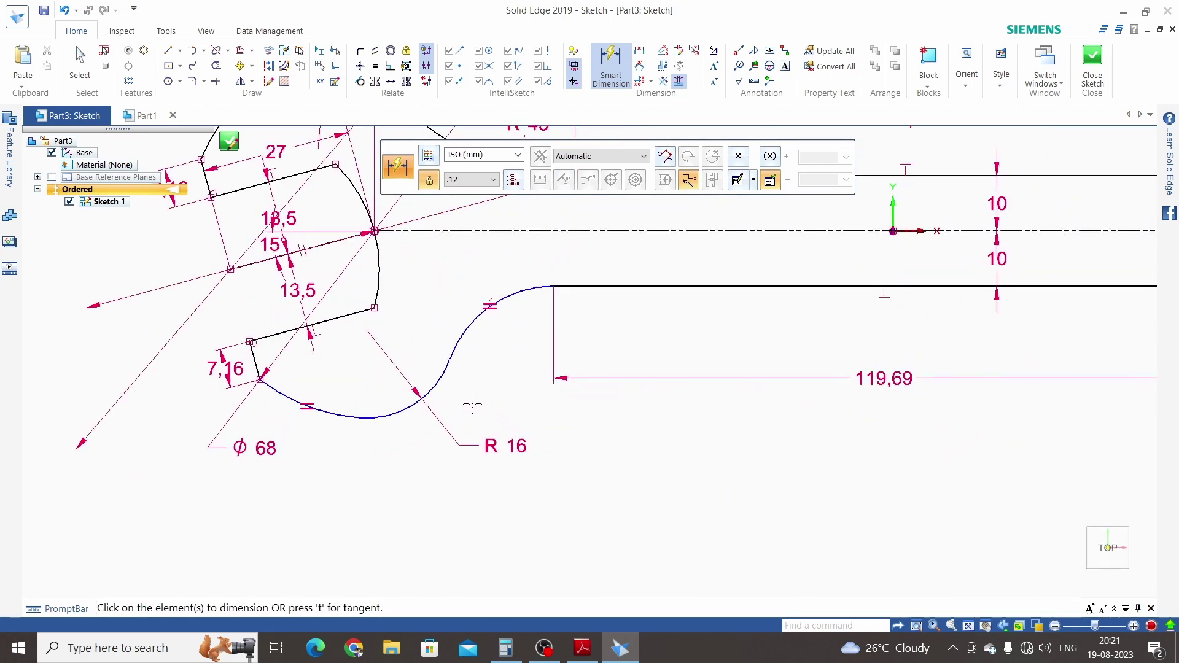
pyautogui.press('Escape')
# Step: Dimension the horizontal distance from the origin to the junction of the left jaw's lower fillet and its 16 mm arc
pyautogui.scroll(-4, 562, 387)
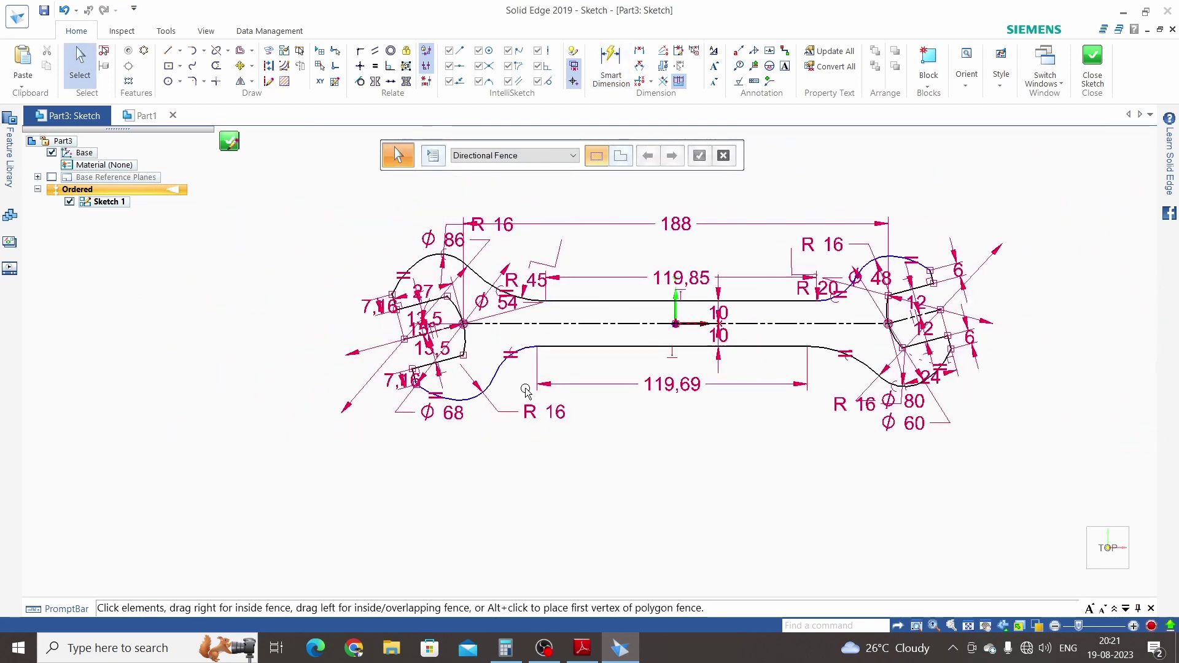
pyautogui.scroll(3, 780, 341)
pyautogui.scroll(3, 848, 311)
pyautogui.scroll(-5, 803, 345)
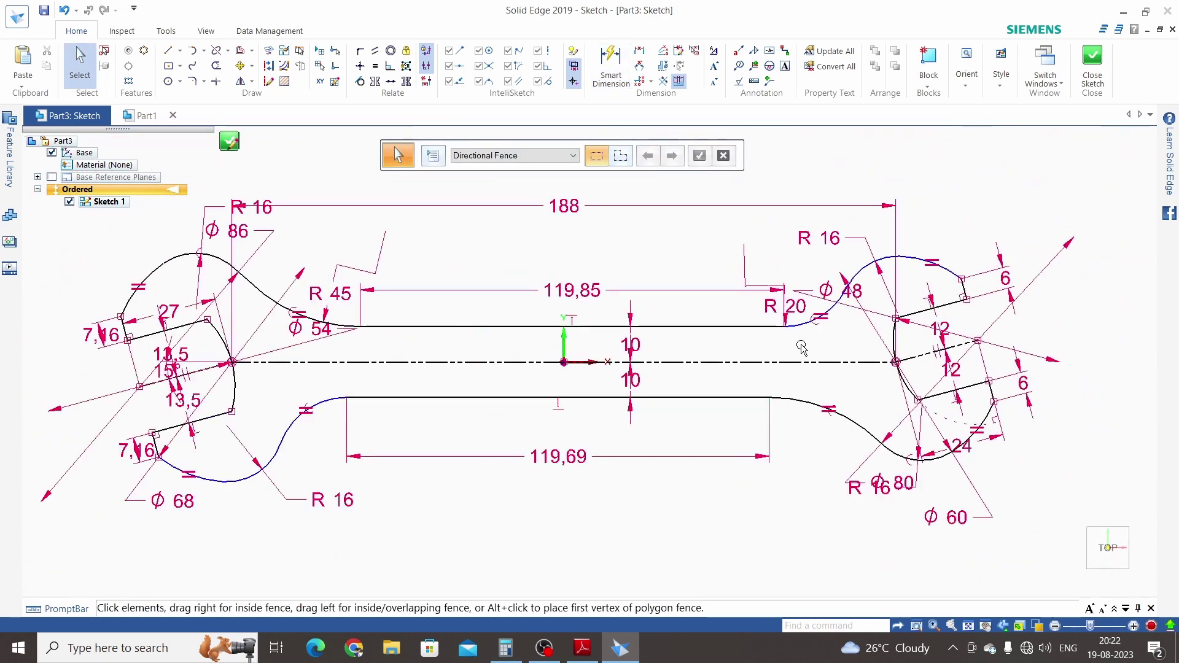
pyautogui.scroll(3, 856, 305)
pyautogui.scroll(-5, 737, 360)
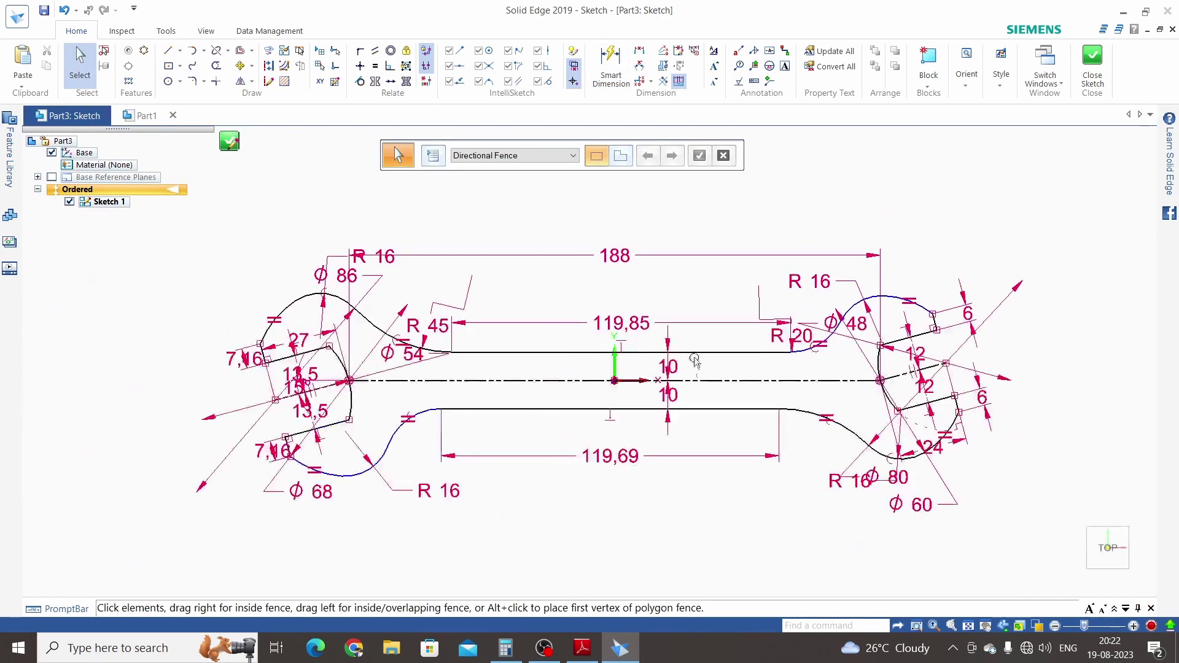
pyautogui.click(611, 65)
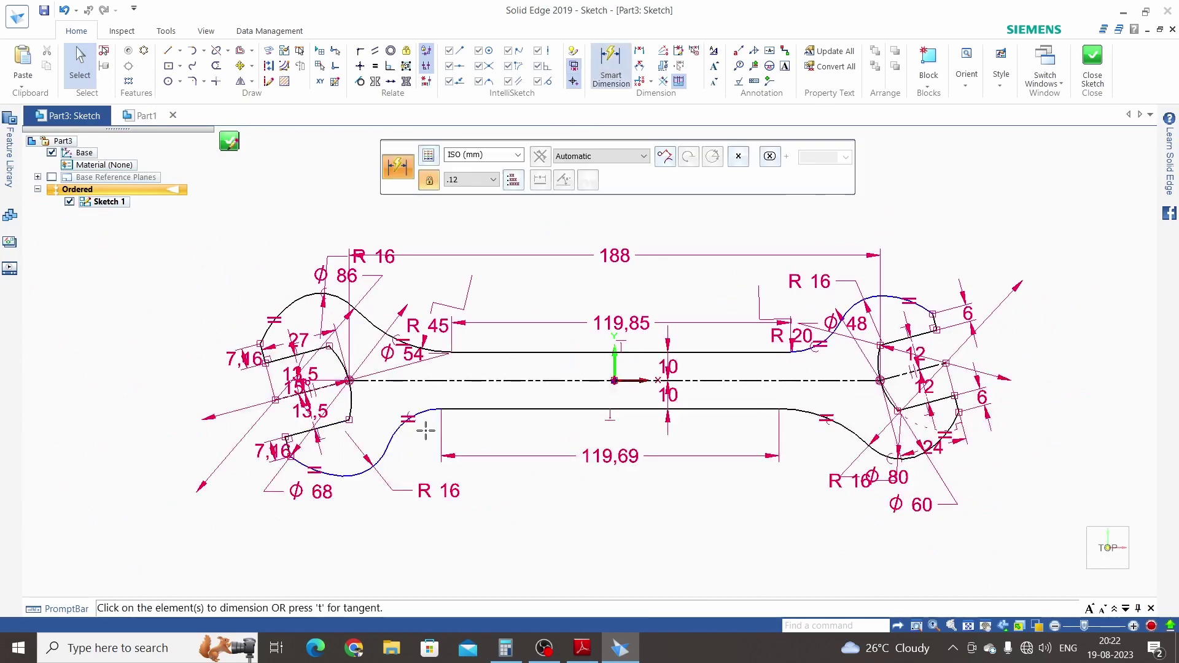
pyautogui.scroll(1, 629, 375)
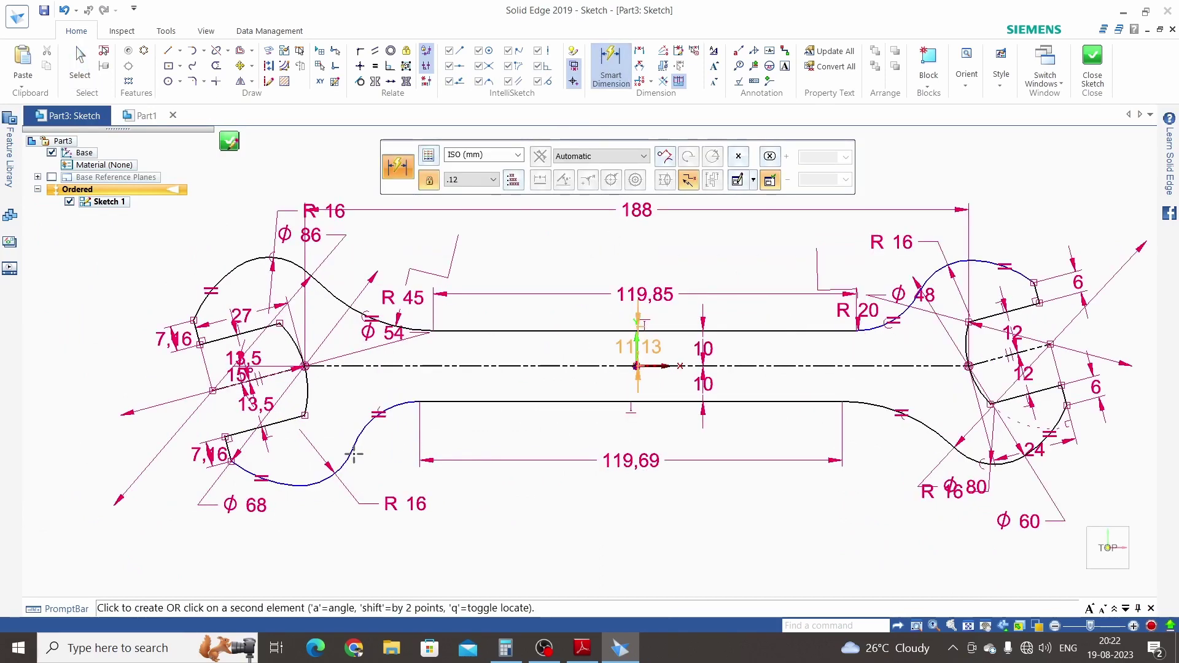
pyautogui.click(353, 454)
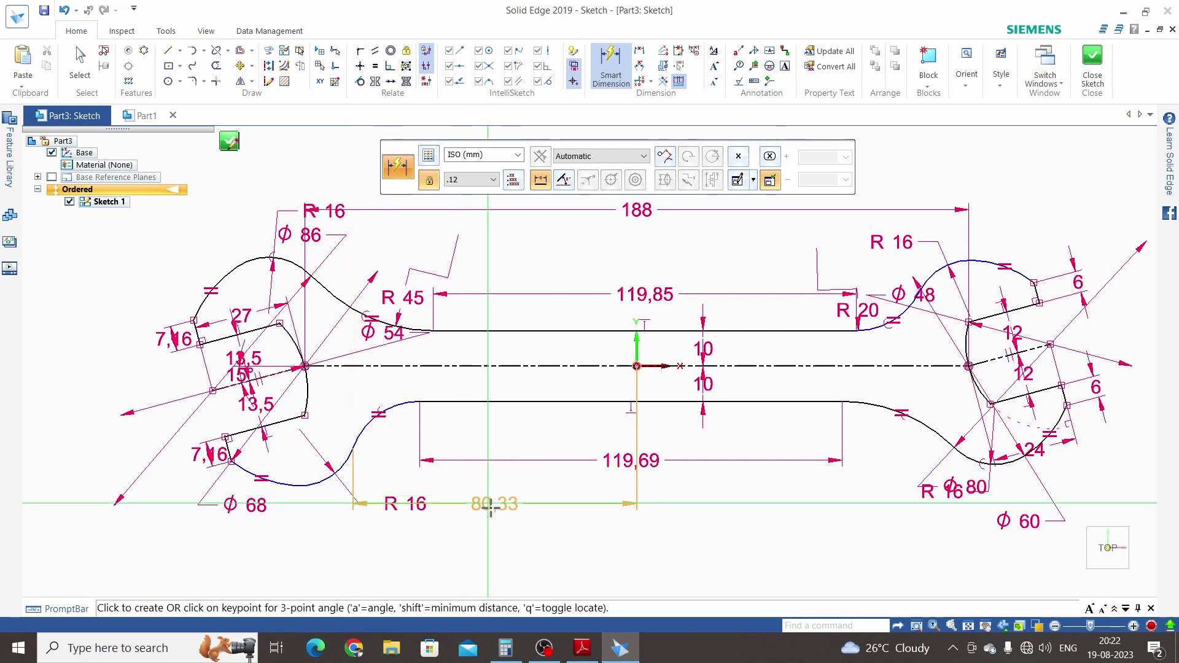
pyautogui.click(651, 545)
pyautogui.press('Escape')
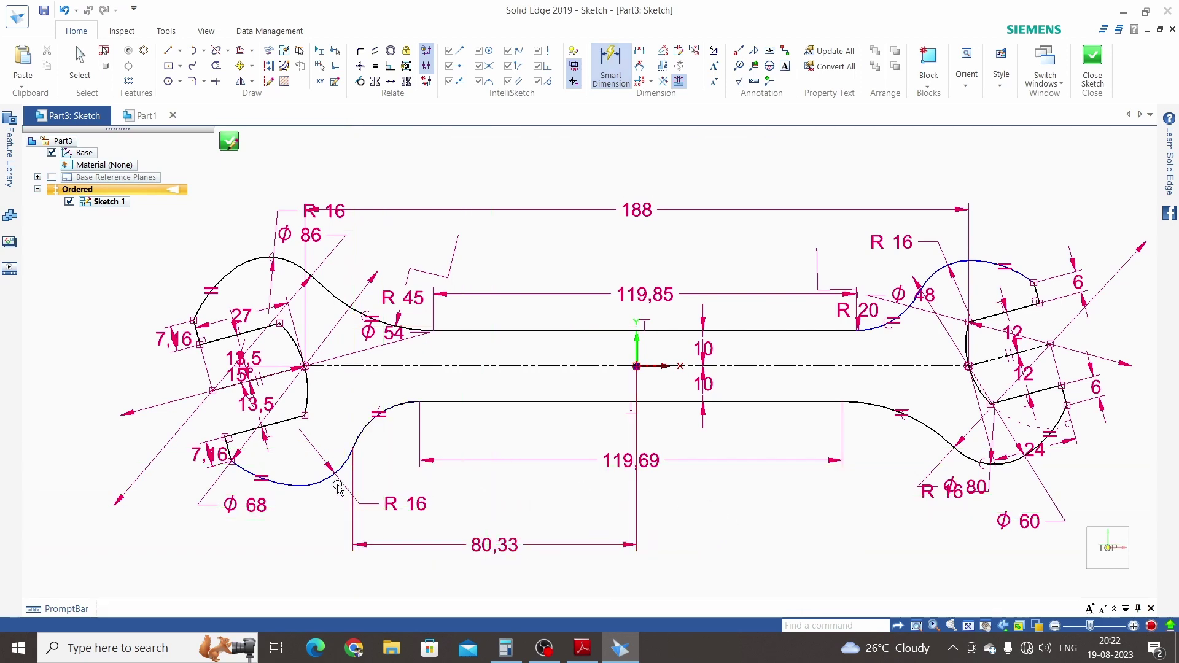
pyautogui.scroll(1, 339, 483)
pyautogui.press('Escape')
# Step: Test whether the left jaw's lower 16 mm arc can still move by pulling on it
pyautogui.click(319, 484)
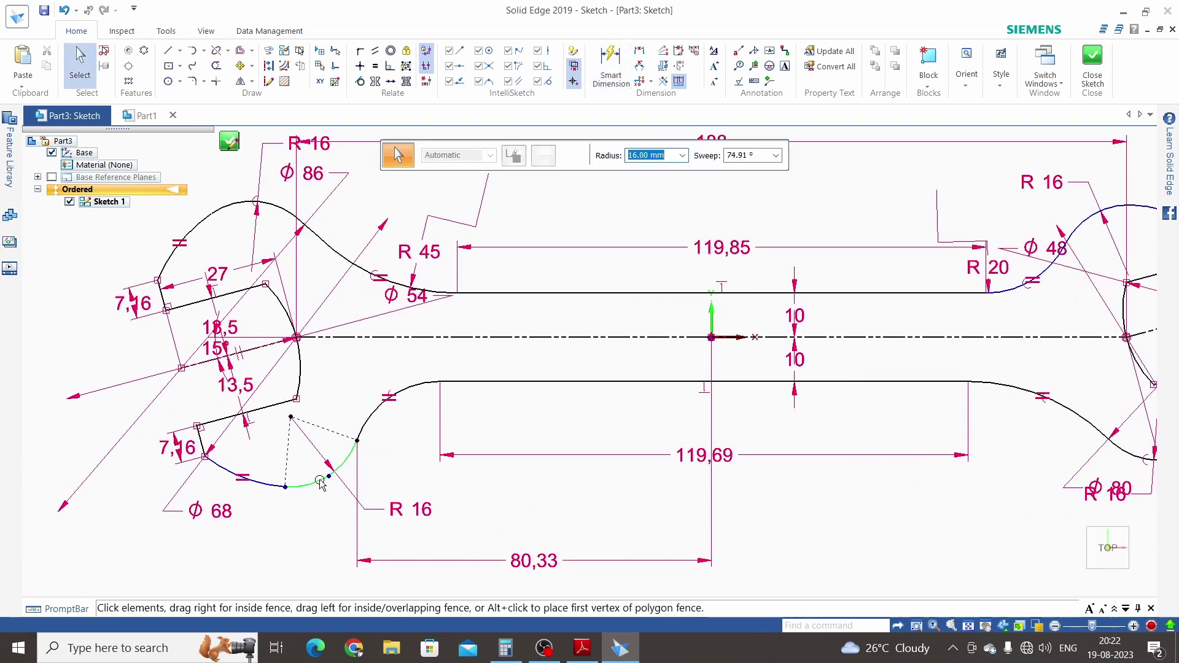
pyautogui.moveTo(316, 512)
pyautogui.mouseDown()
pyautogui.moveTo(361, 462)
pyautogui.moveTo(357, 441)
pyautogui.mouseUp()
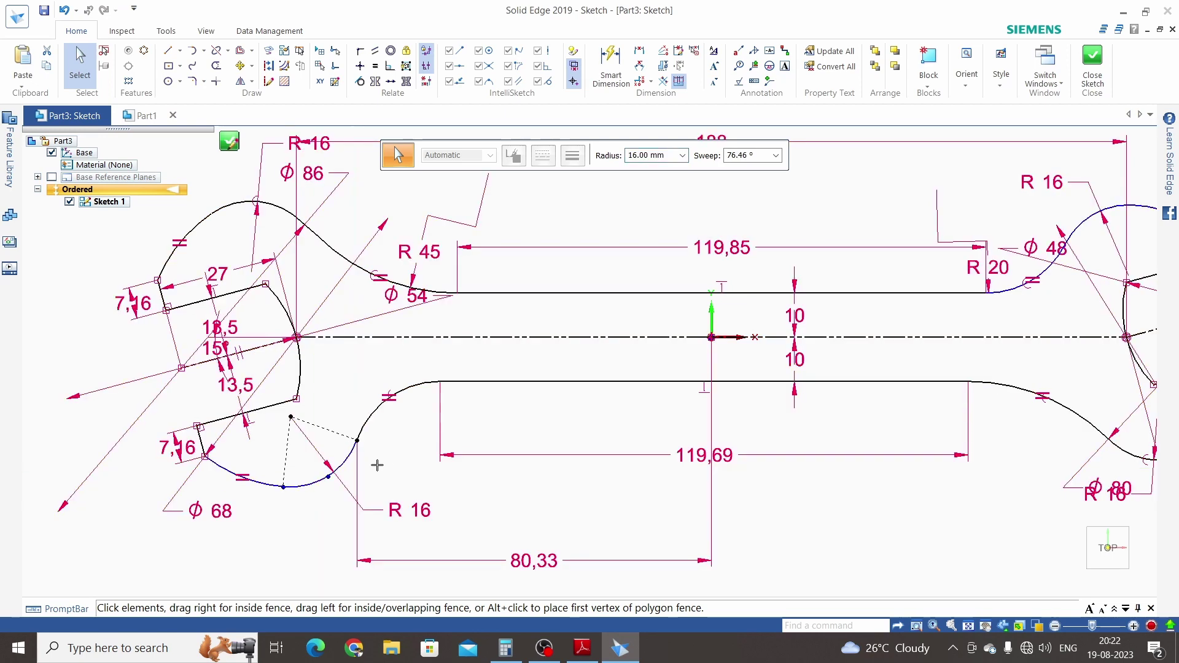
pyautogui.press('Escape')
pyautogui.scroll(-2, 303, 484)
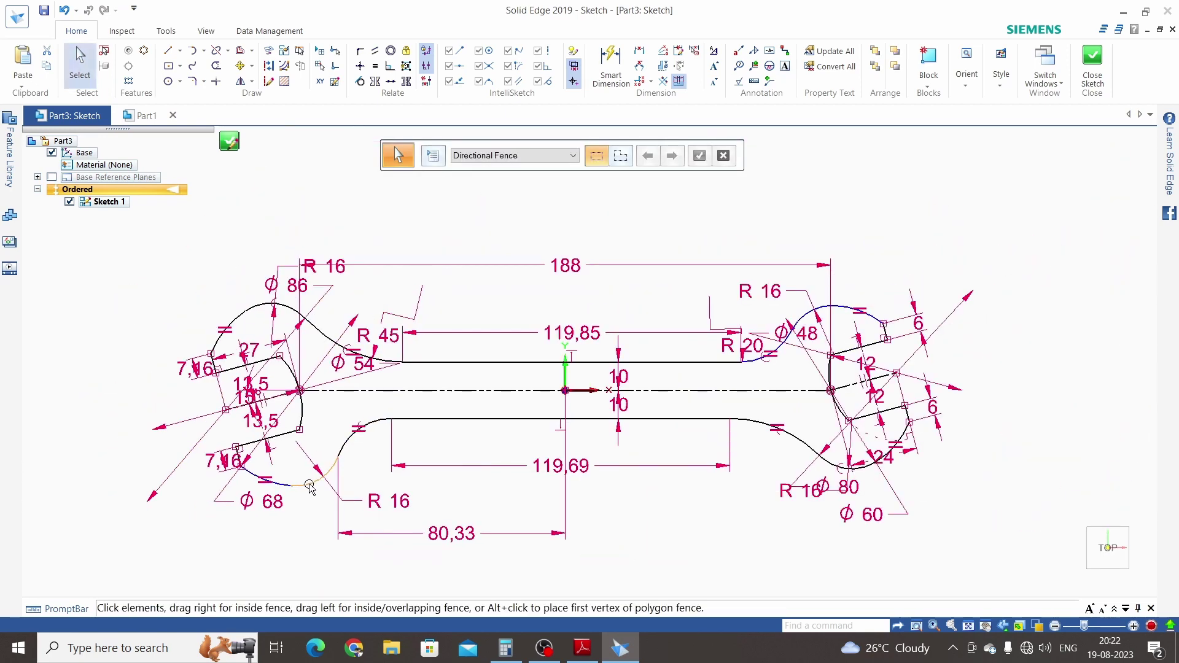
# Step: Pull the right jaw's upper 16 mm arc off the neighbouring outer arc and connect their end points
pyautogui.scroll(2, 814, 312)
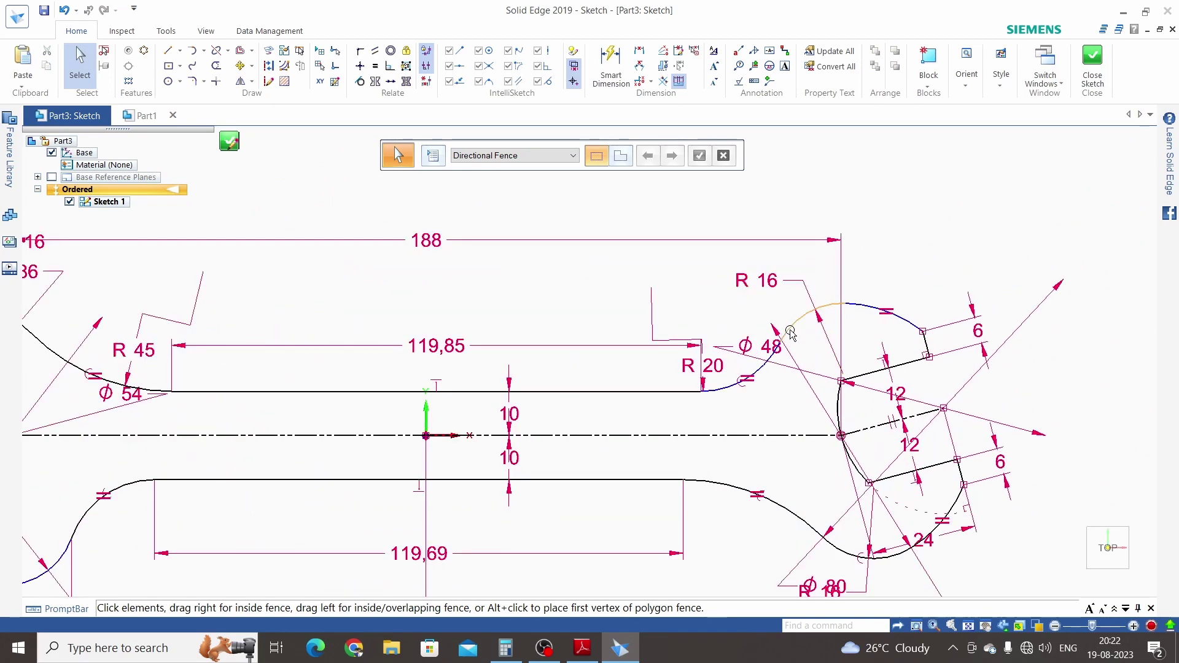
pyautogui.click(797, 295)
pyautogui.moveTo(797, 295); pyautogui.dragTo(809, 324)
pyautogui.scroll(2, 906, 289)
pyautogui.press('Escape')
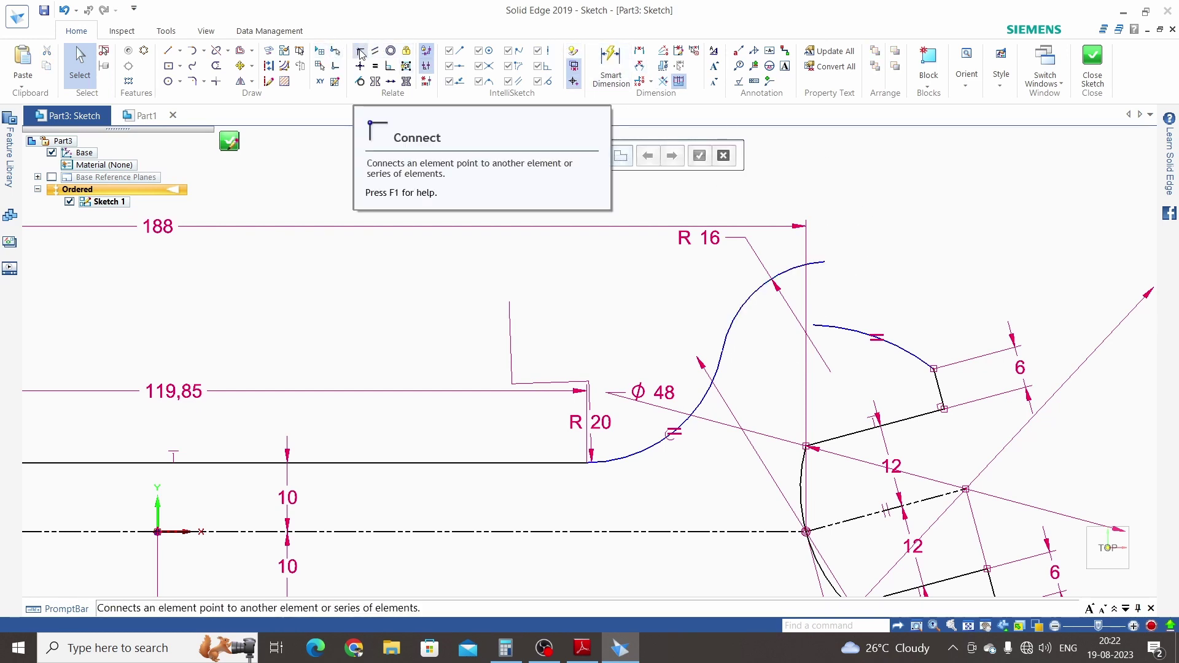
pyautogui.click(361, 53)
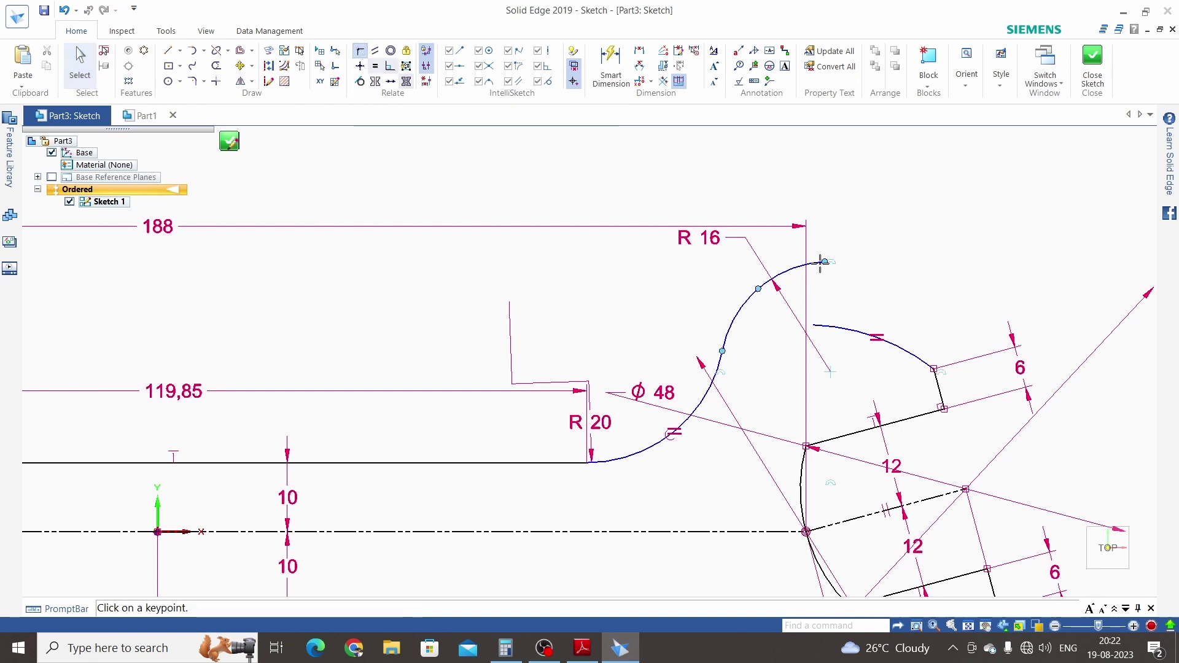
pyautogui.click(813, 325)
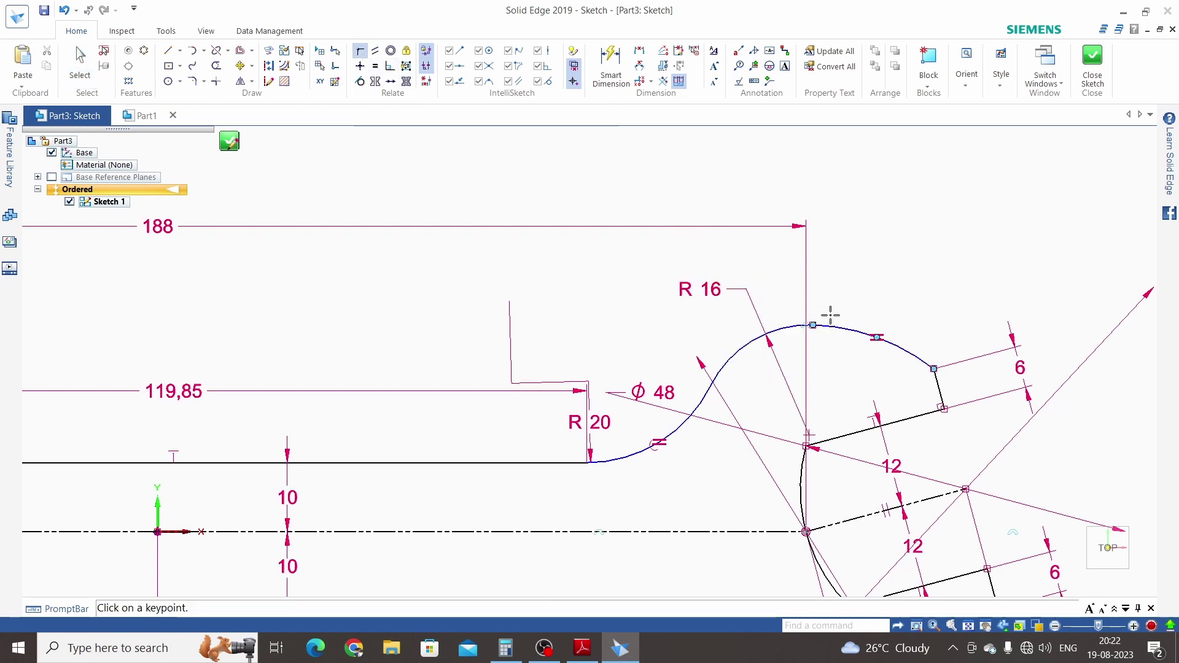
pyautogui.scroll(-2, 887, 256)
# Step: Dimension the horizontal distance from the origin to the connected arc end point atop the right jaw
pyautogui.click(611, 65)
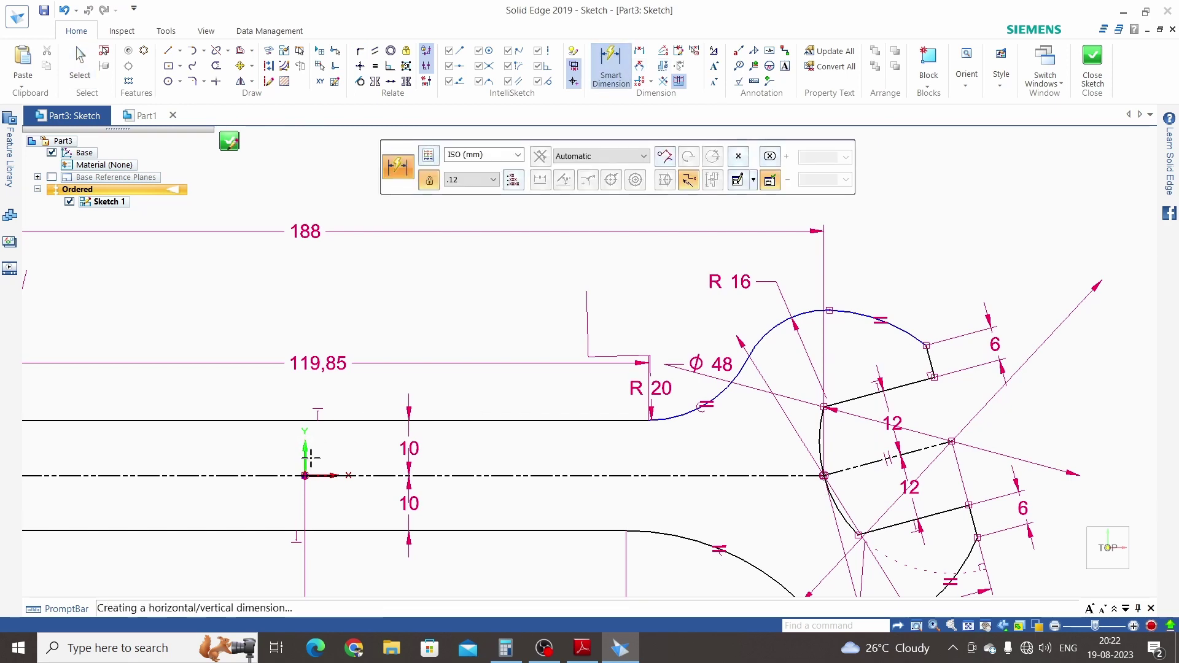
pyautogui.click(306, 475)
pyautogui.click(828, 310)
pyautogui.scroll(-3, 667, 381)
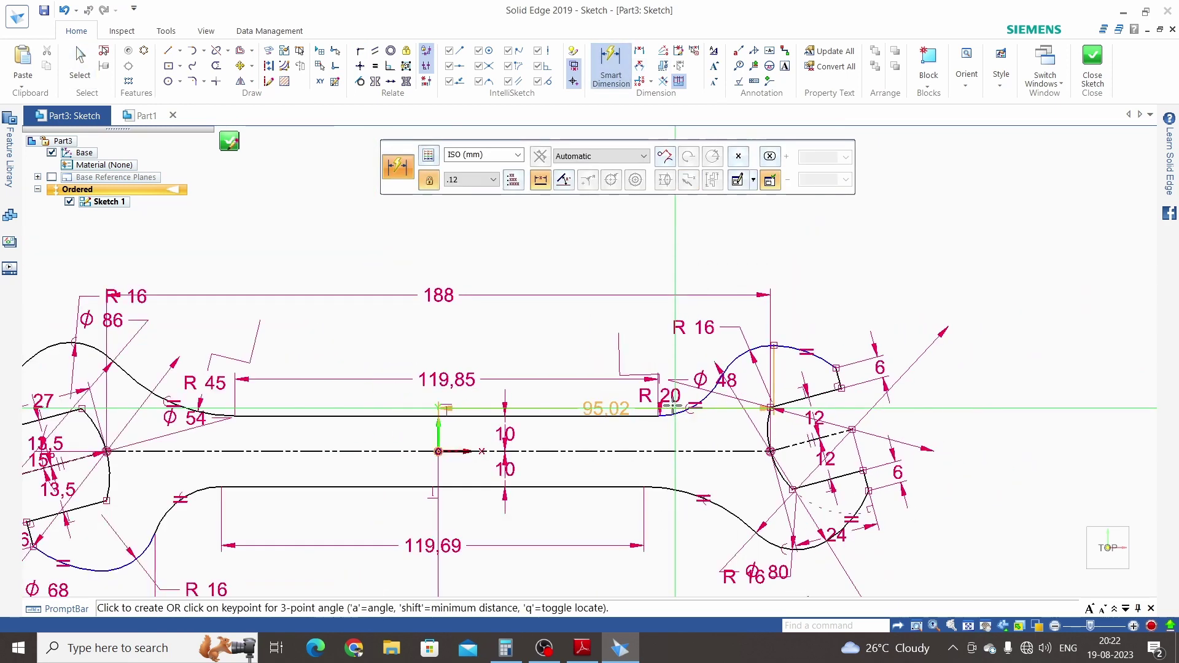
pyautogui.click(660, 282)
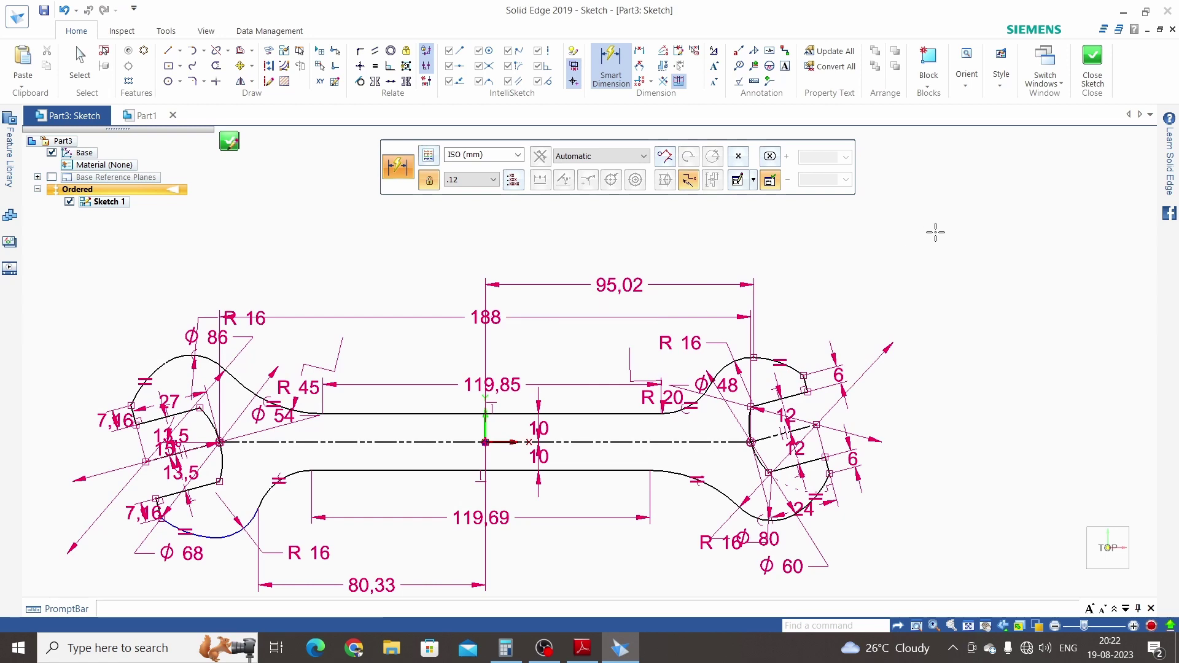
pyautogui.press('Escape')
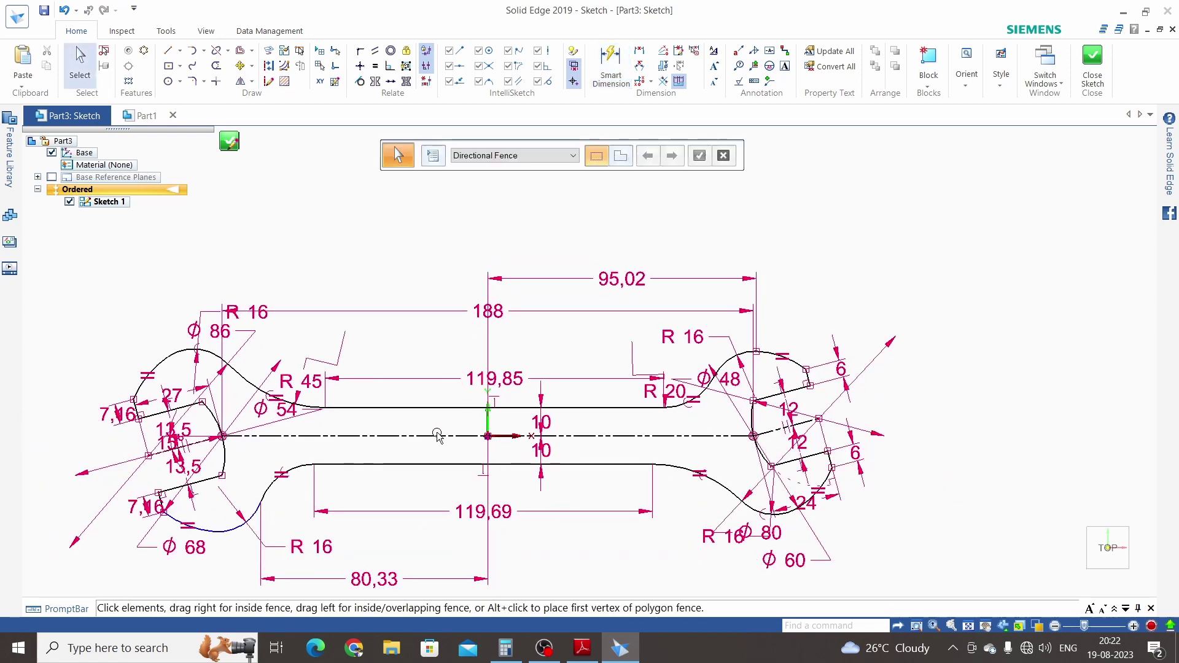
# Step: Delete the horizontal dimension between the origin and the end of the left jaw's lower fillet
pyautogui.scroll(3, 437, 429)
pyautogui.scroll(-2, 264, 519)
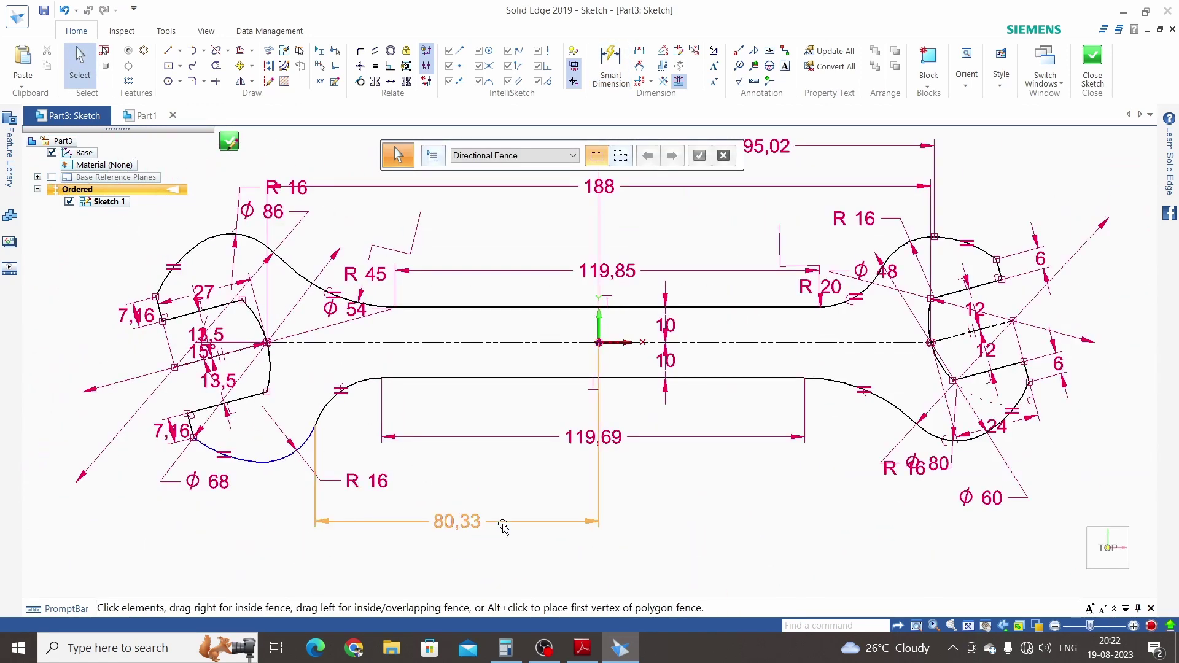
pyautogui.click(460, 523)
pyautogui.press('Delete')
# Step: Pull the left jaw's lower 16 mm arc off the adjoining outer arc and connect their end points
pyautogui.scroll(1, 327, 444)
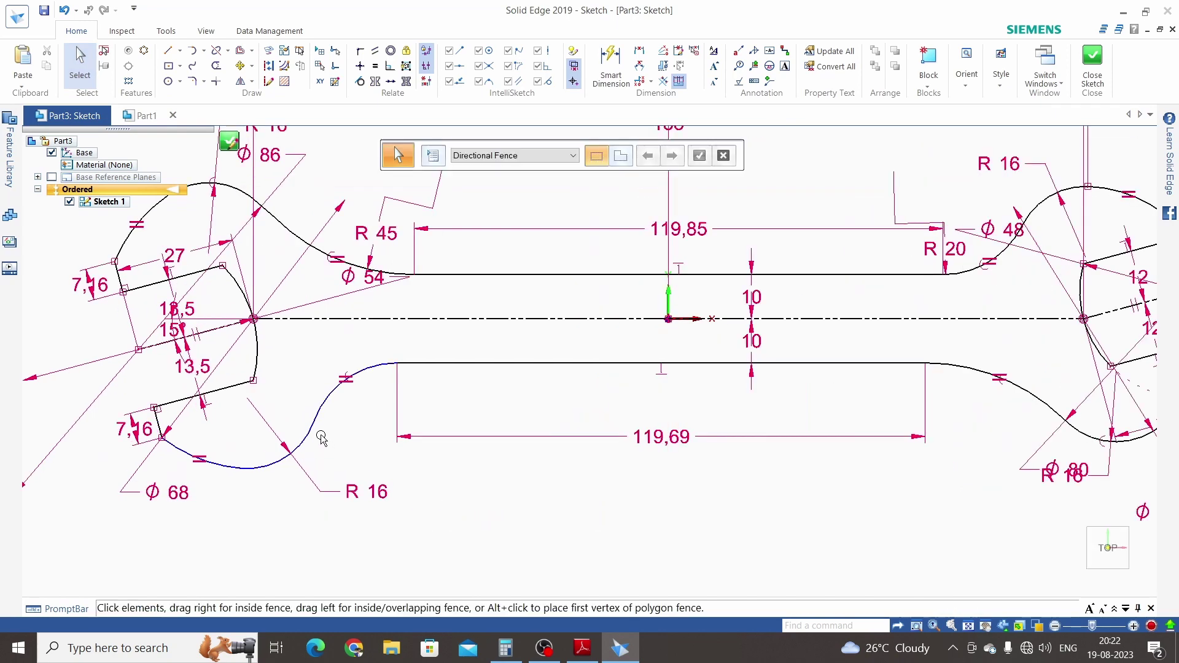
pyautogui.click(313, 454)
pyautogui.press('Delete')
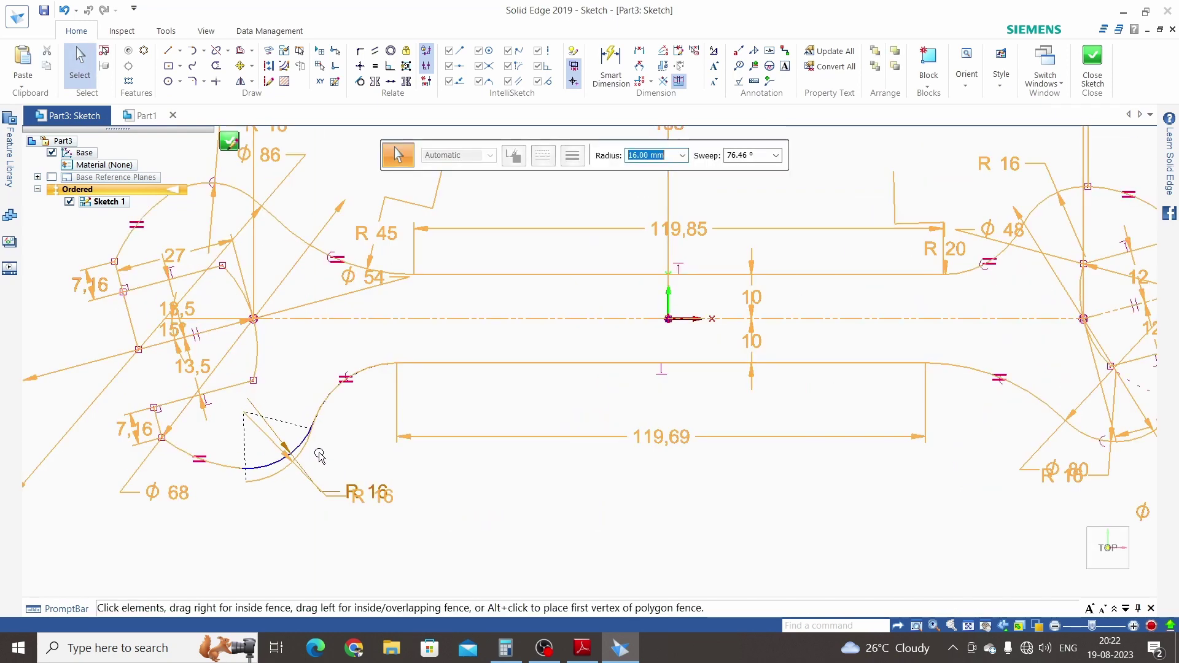
pyautogui.scroll(3, 228, 505)
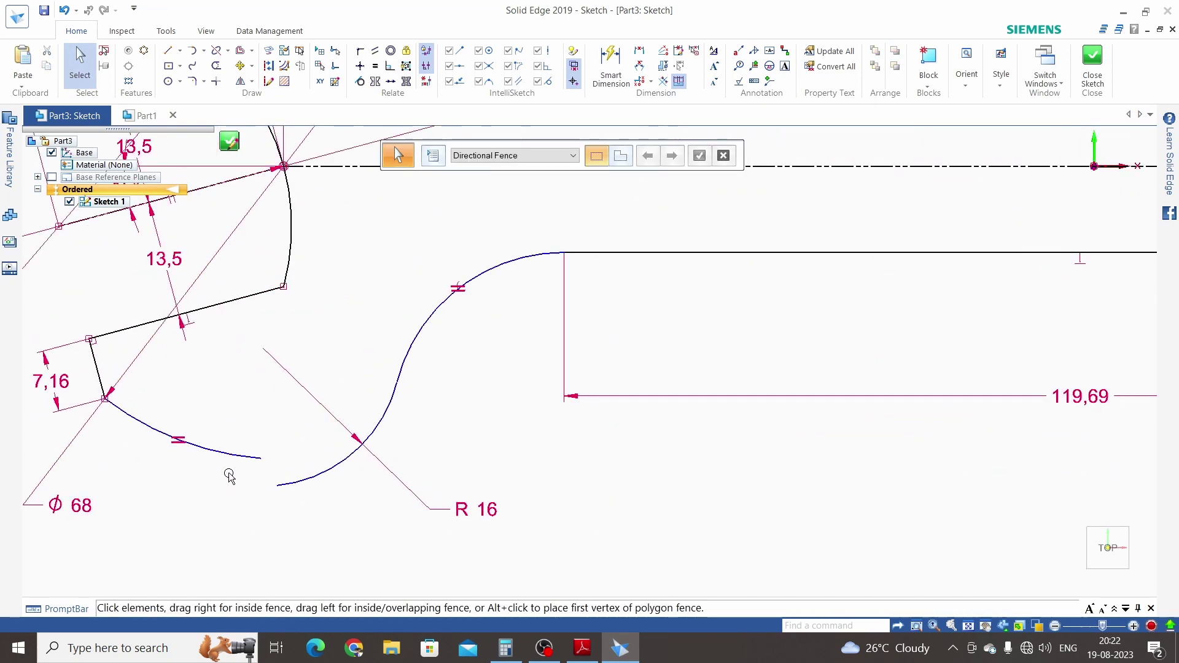
pyautogui.click(361, 51)
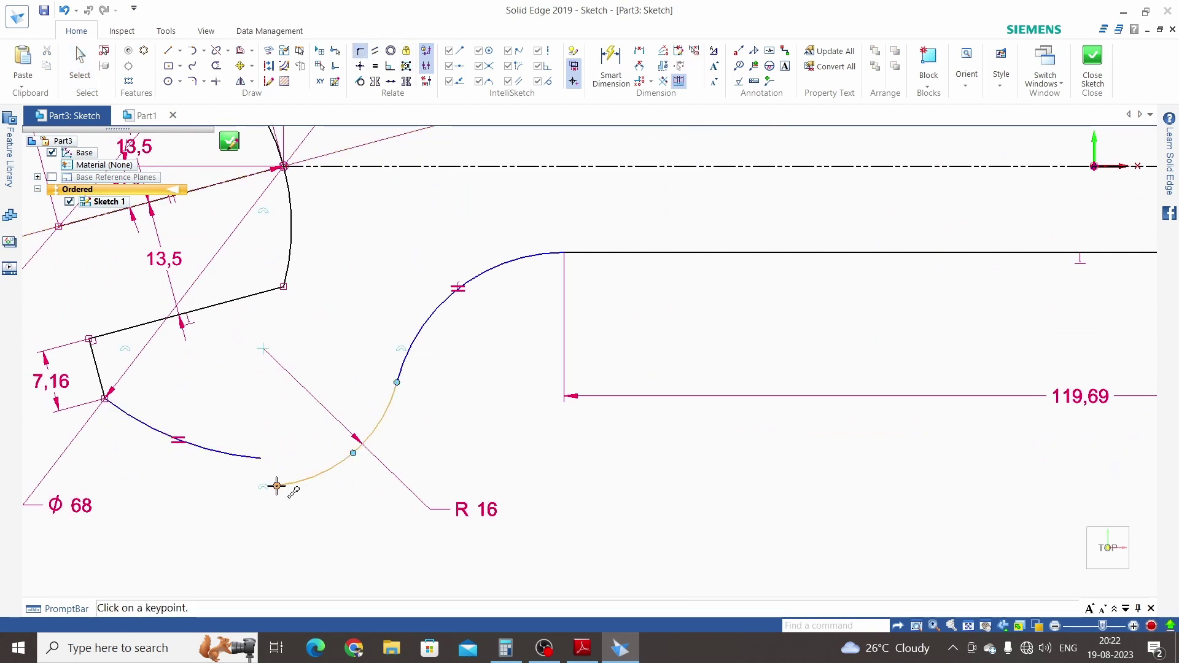
pyautogui.click(261, 458)
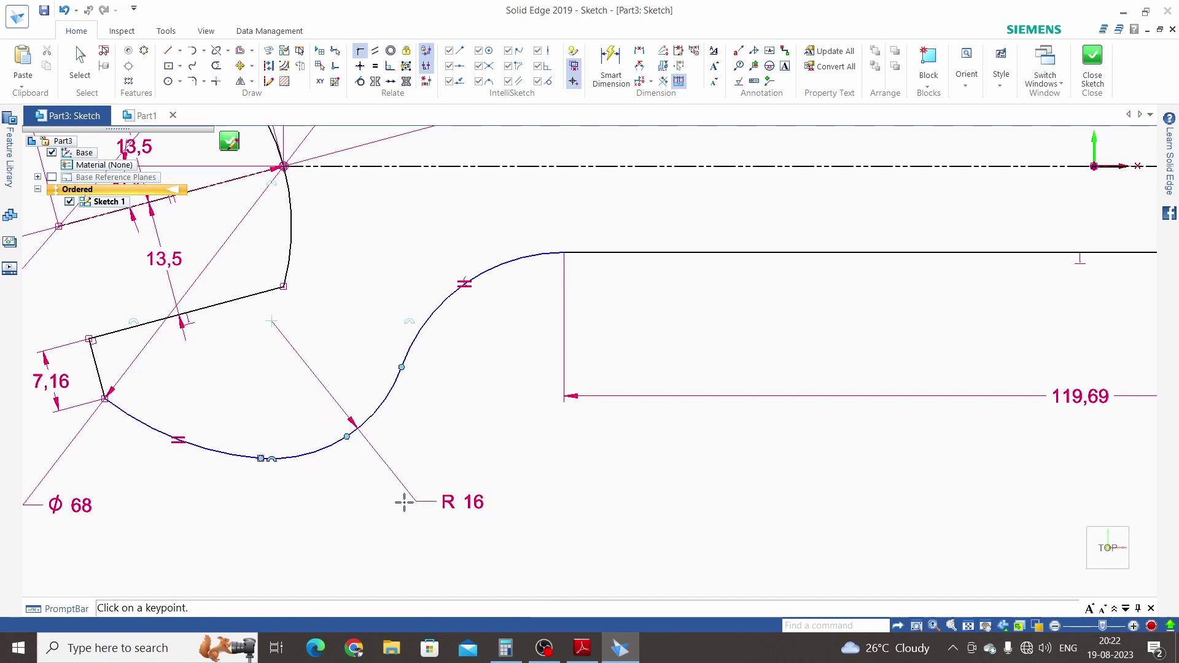
pyautogui.scroll(-3, 508, 440)
pyautogui.press('Escape')
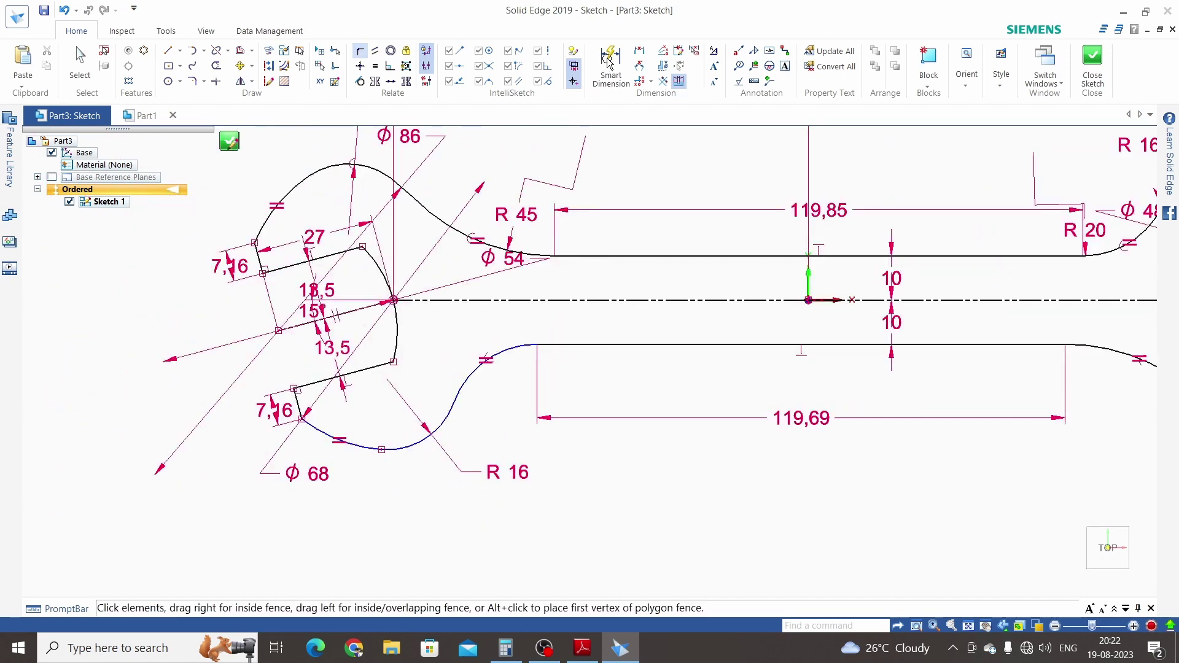
# Step: Dimension the horizontal distance from the origin to the connected arc end point below the left jaw
pyautogui.press('d')
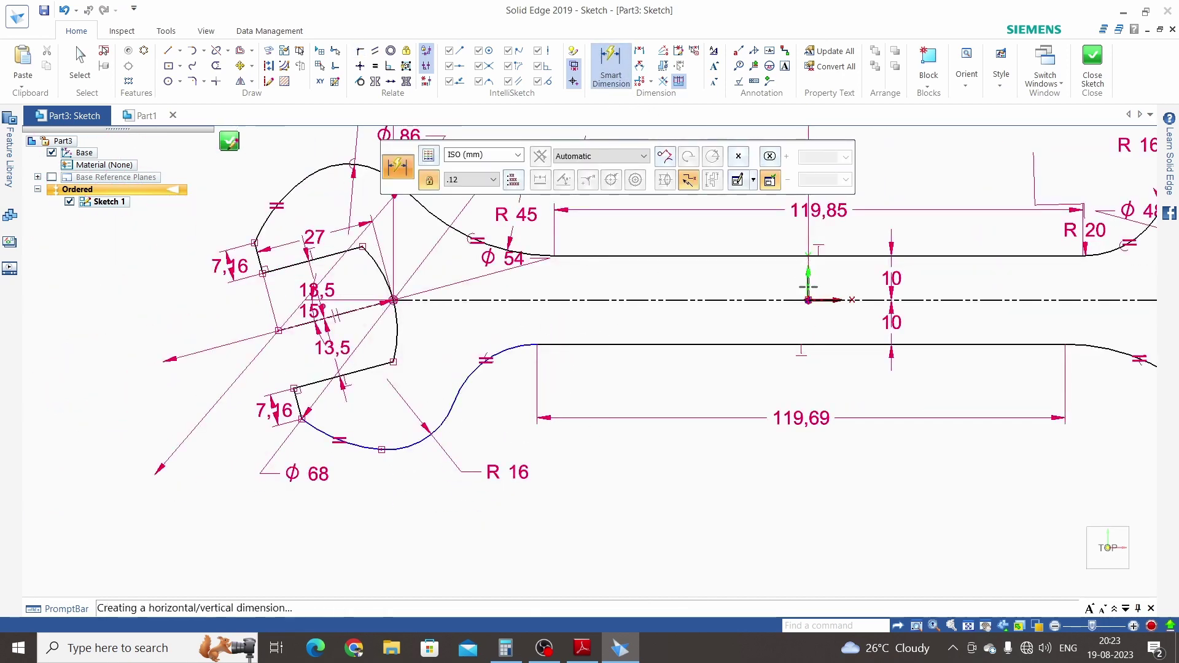
pyautogui.click(808, 287)
pyautogui.click(382, 450)
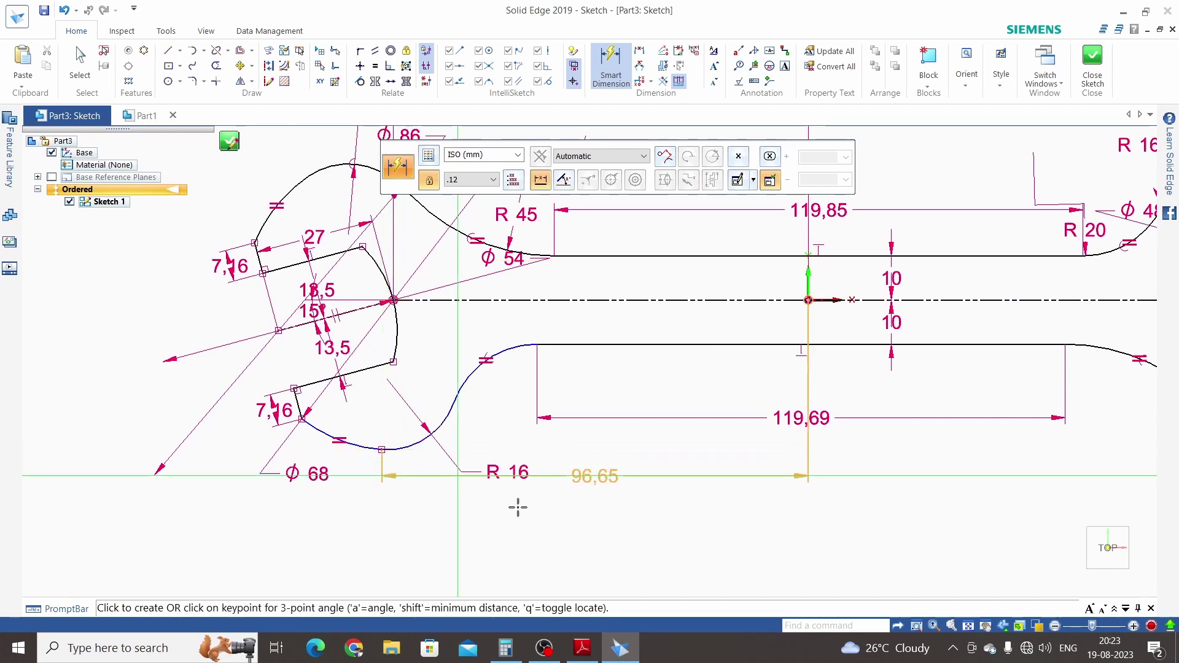
pyautogui.click(562, 536)
pyautogui.scroll(-3, 572, 483)
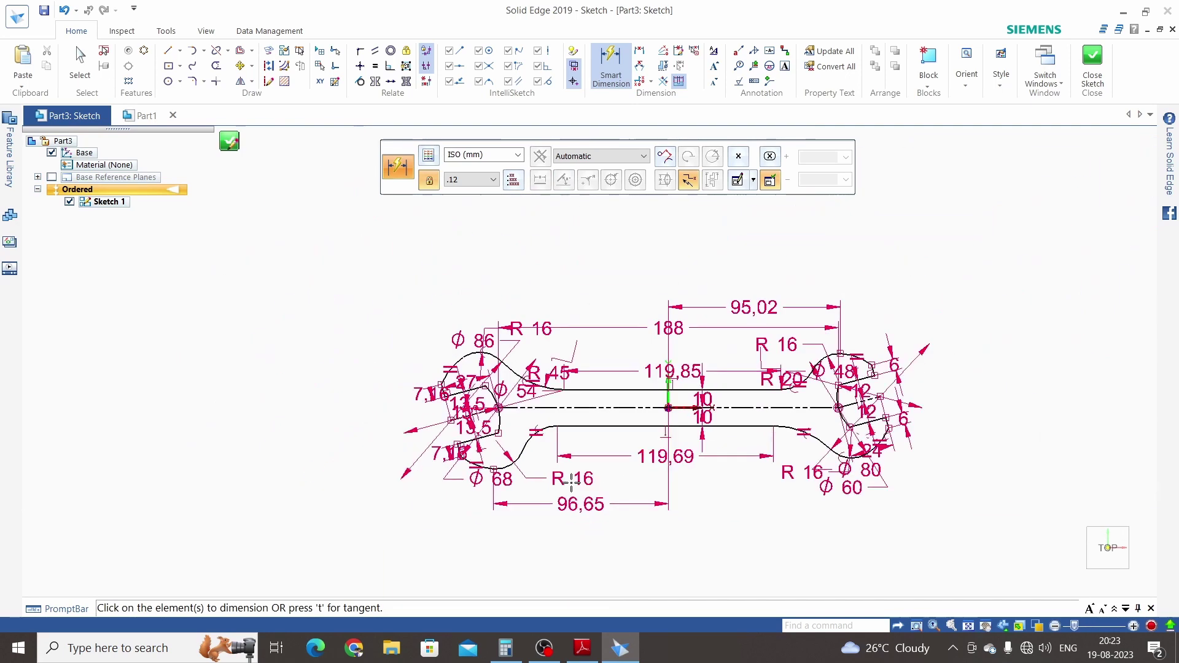
# Step: Leave dimensioning, close the completed spanner profile sketch and finish it
pyautogui.scroll(3, 729, 490)
pyautogui.press('Escape')
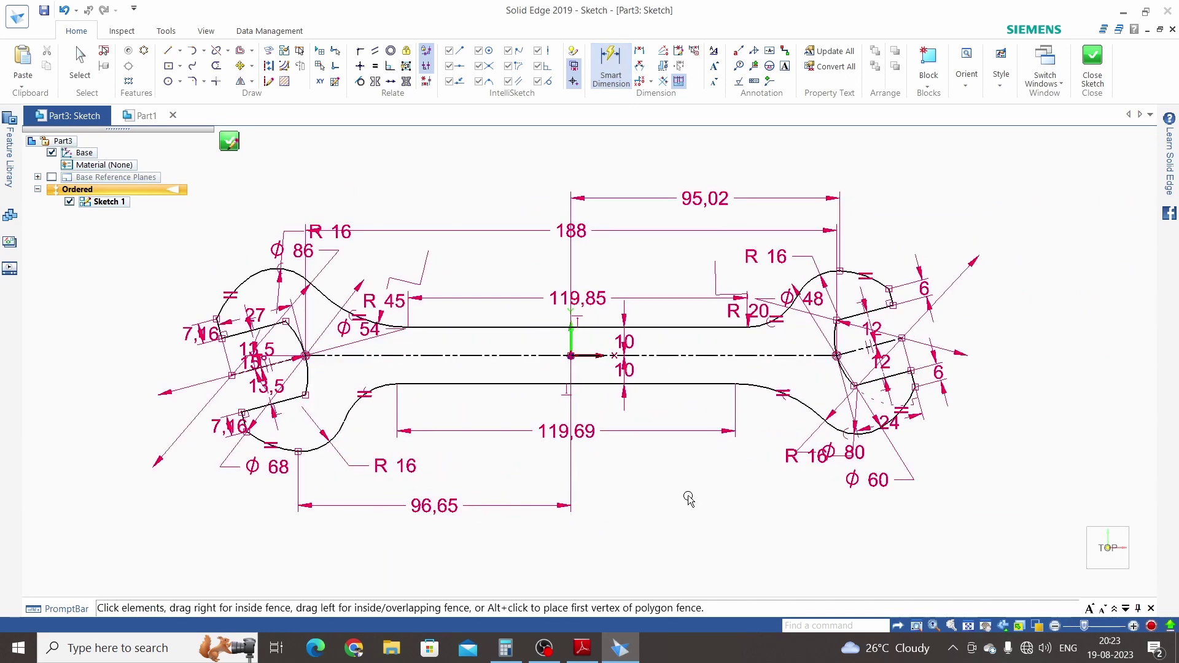
pyautogui.scroll(-1, 688, 499)
pyautogui.click(1092, 62)
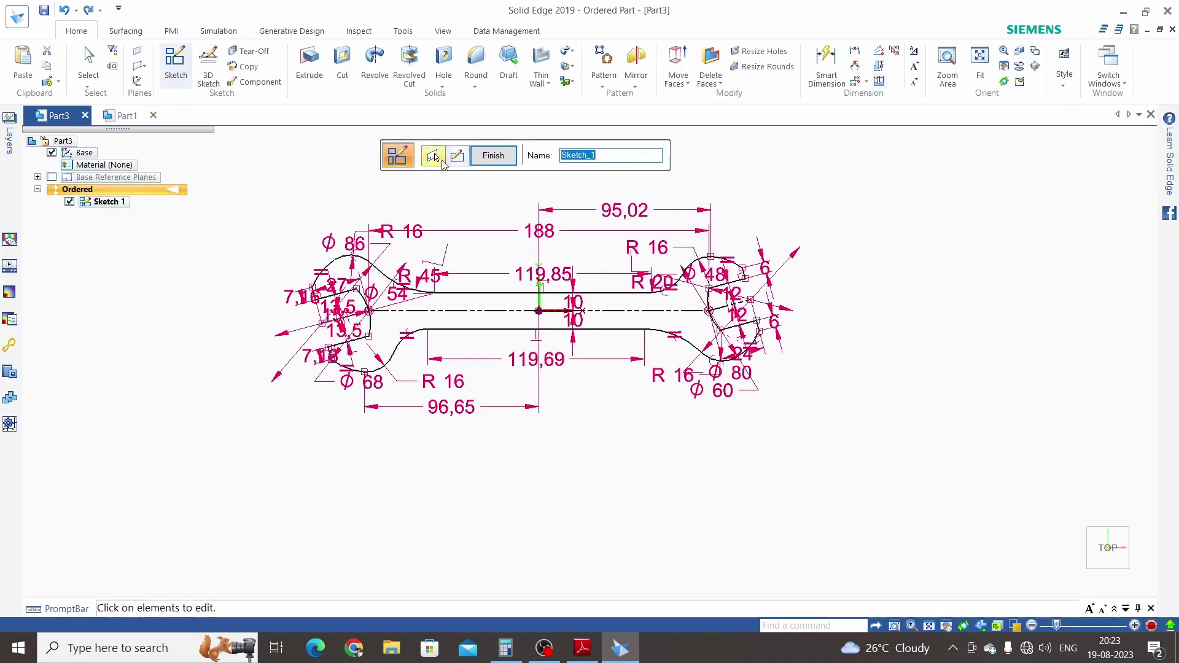
pyautogui.click(491, 155)
pyautogui.click(493, 157)
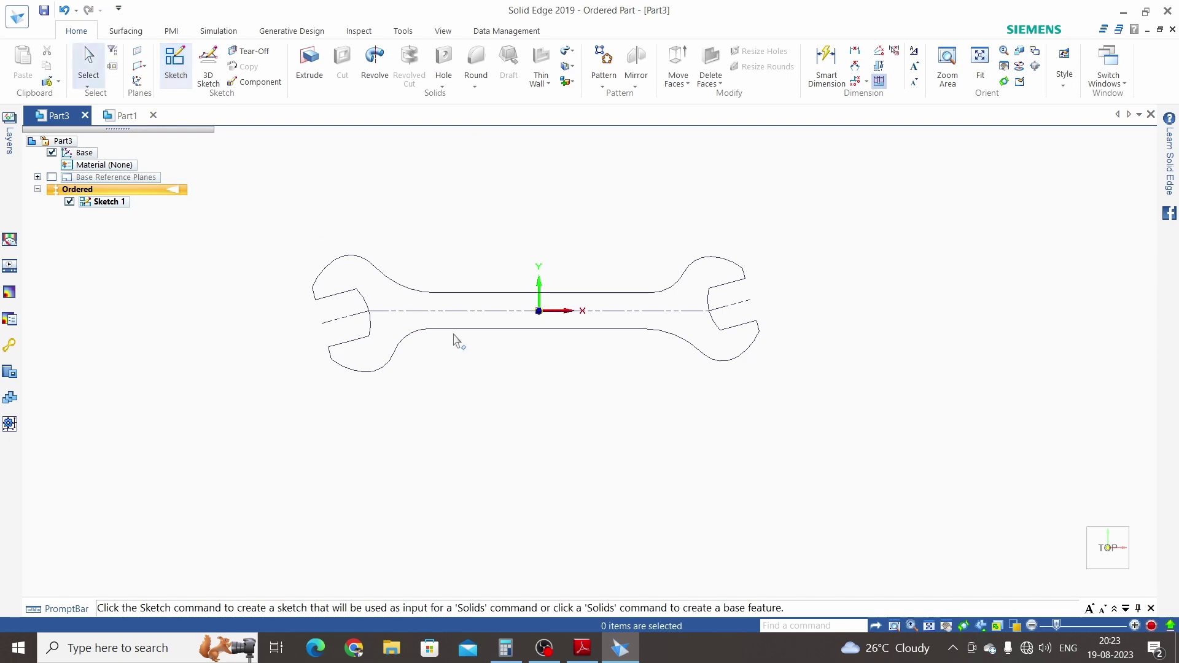
# Step: Check the thickness in the PDF drawing and extrude the closed spanner profile symmetrically to a total of 10 mm
pyautogui.moveTo(452, 337)
pyautogui.mouseDown(button='middle')
pyautogui.moveTo(566, 264)
pyautogui.moveTo(553, 275)
pyautogui.moveTo(563, 256)
pyautogui.moveTo(582, 337)
pyautogui.mouseUp(button='middle')
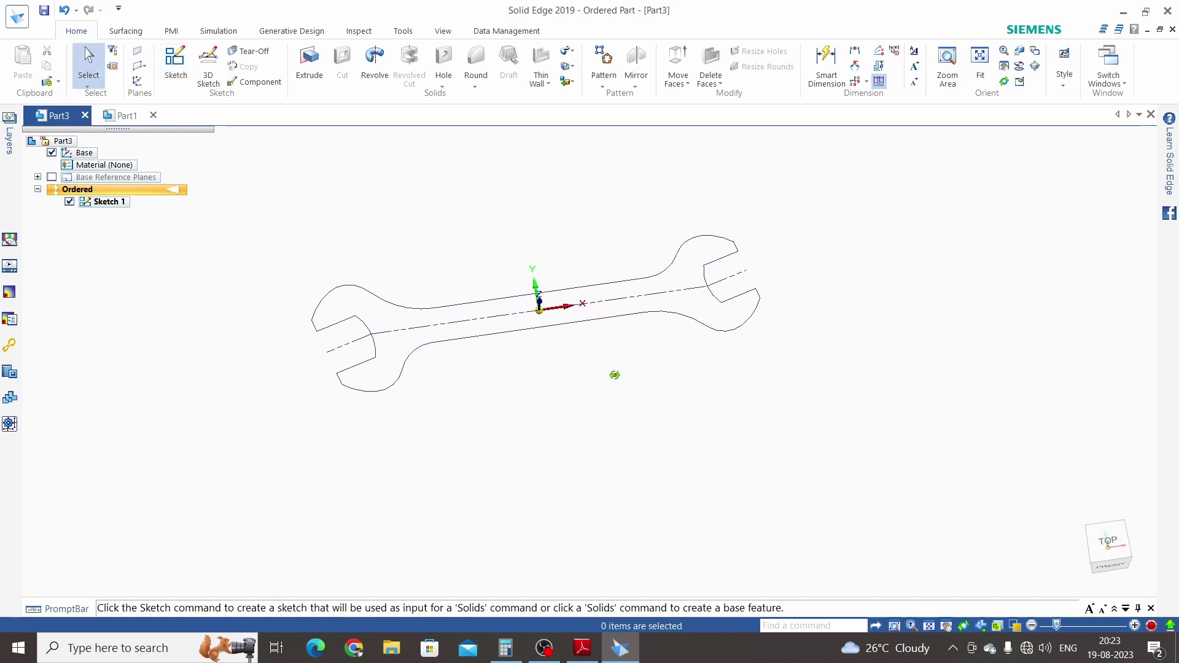
pyautogui.moveTo(615, 375); pyautogui.dragTo(624, 382, button='middle')
pyautogui.hotkey('alt', 'Tab')
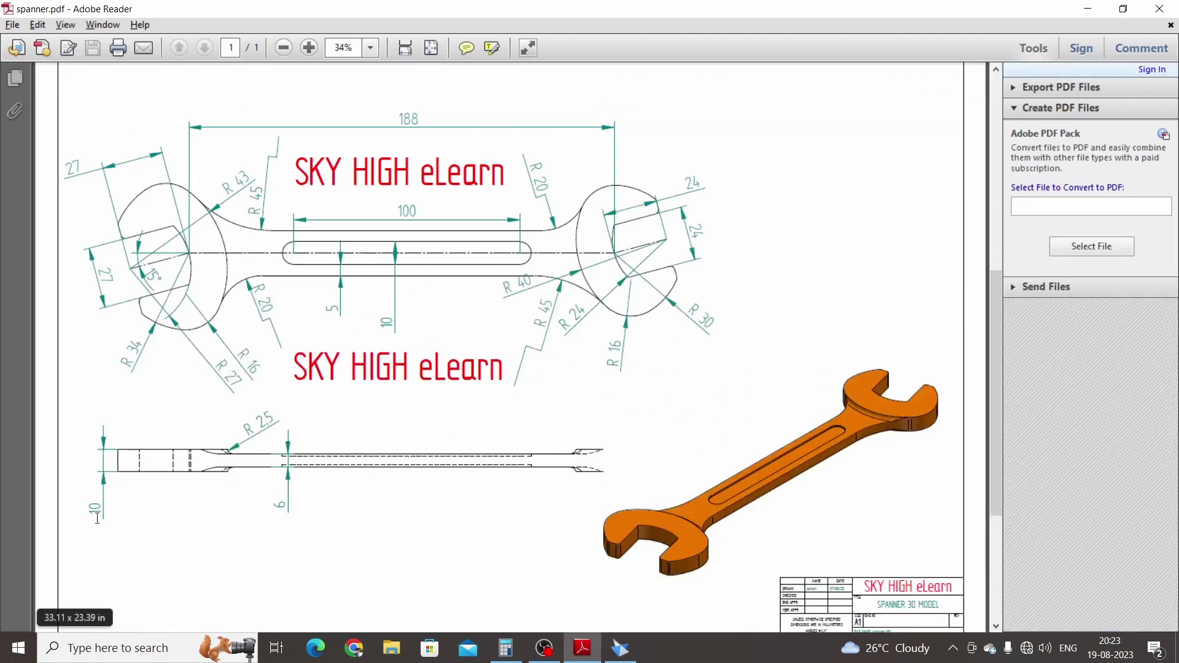
pyautogui.hotkey('alt', 'Tab')
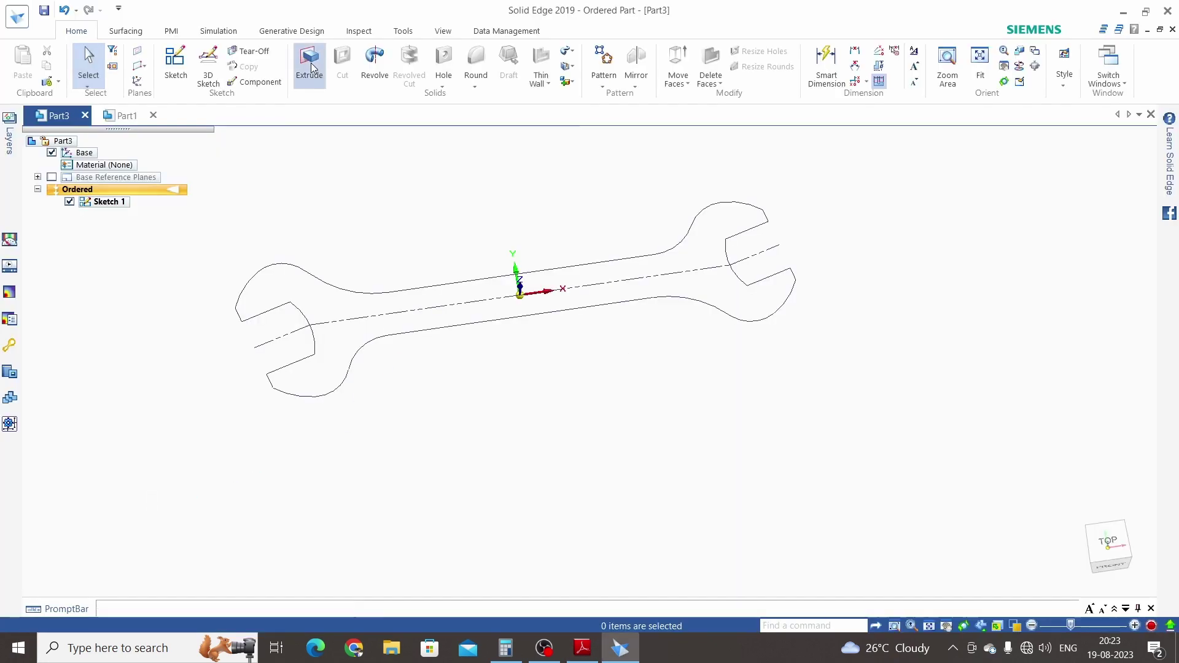
pyautogui.click(311, 68)
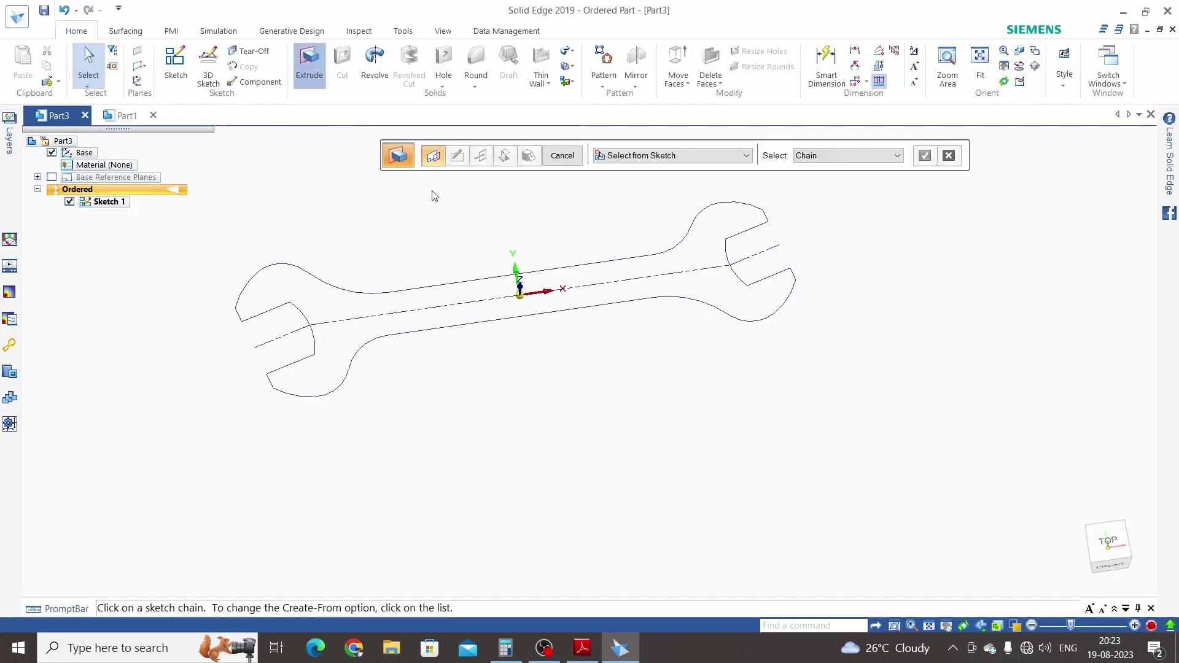
pyautogui.click(656, 158)
pyautogui.click(645, 175)
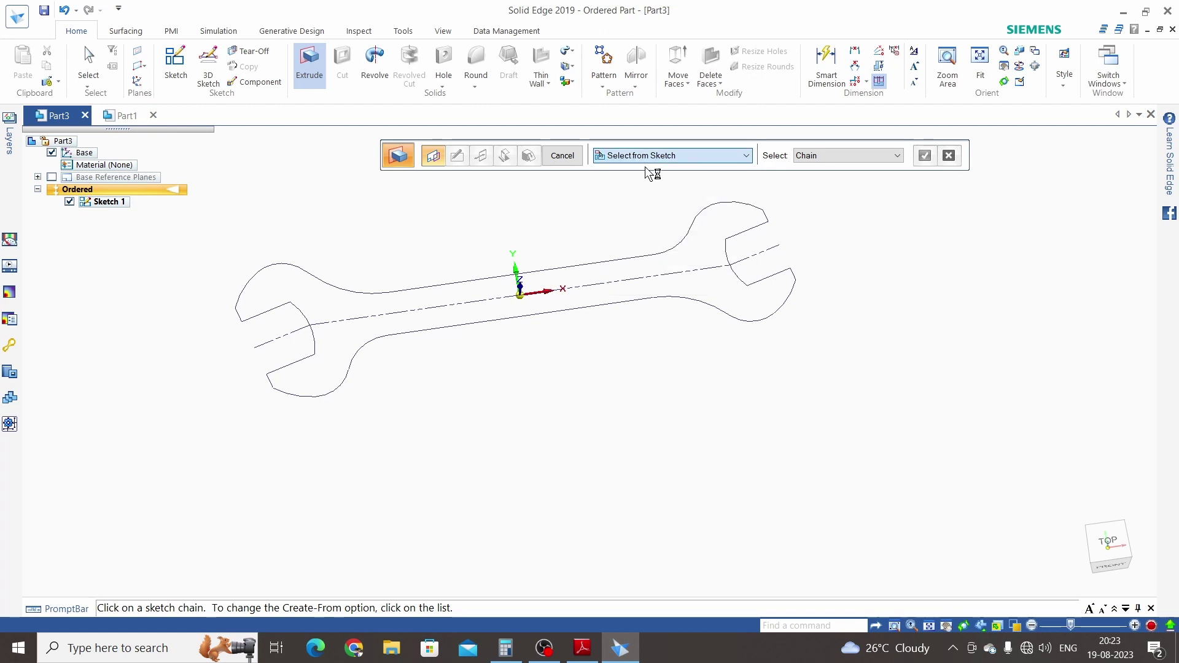
pyautogui.click(400, 299)
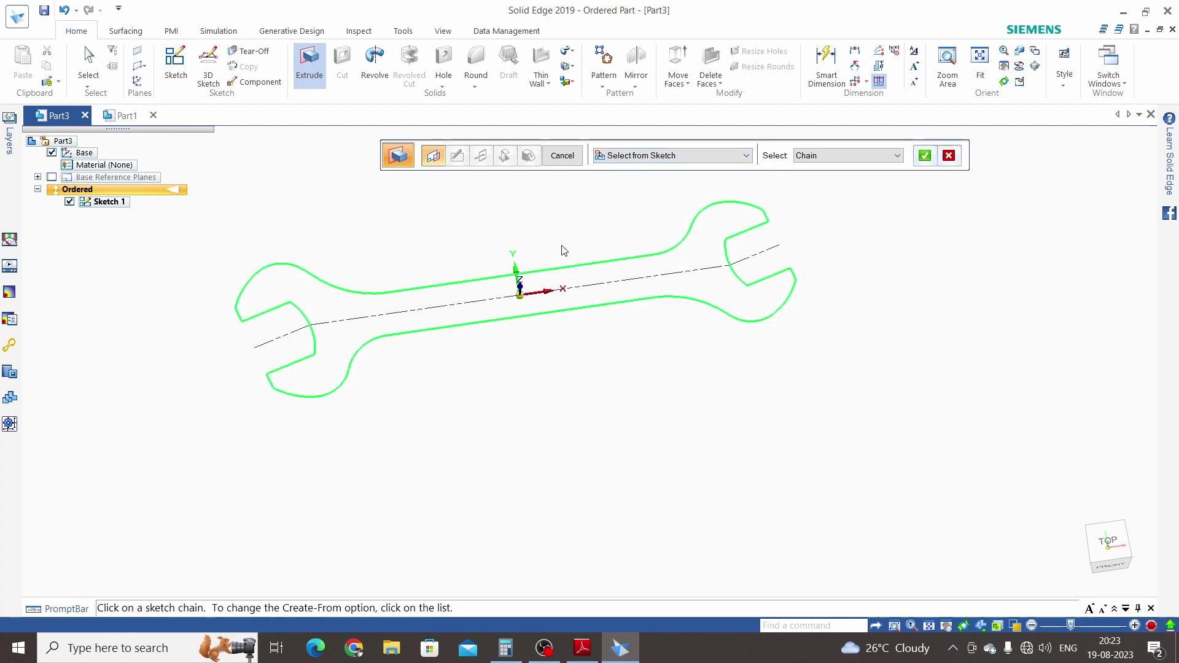
pyautogui.click(925, 155)
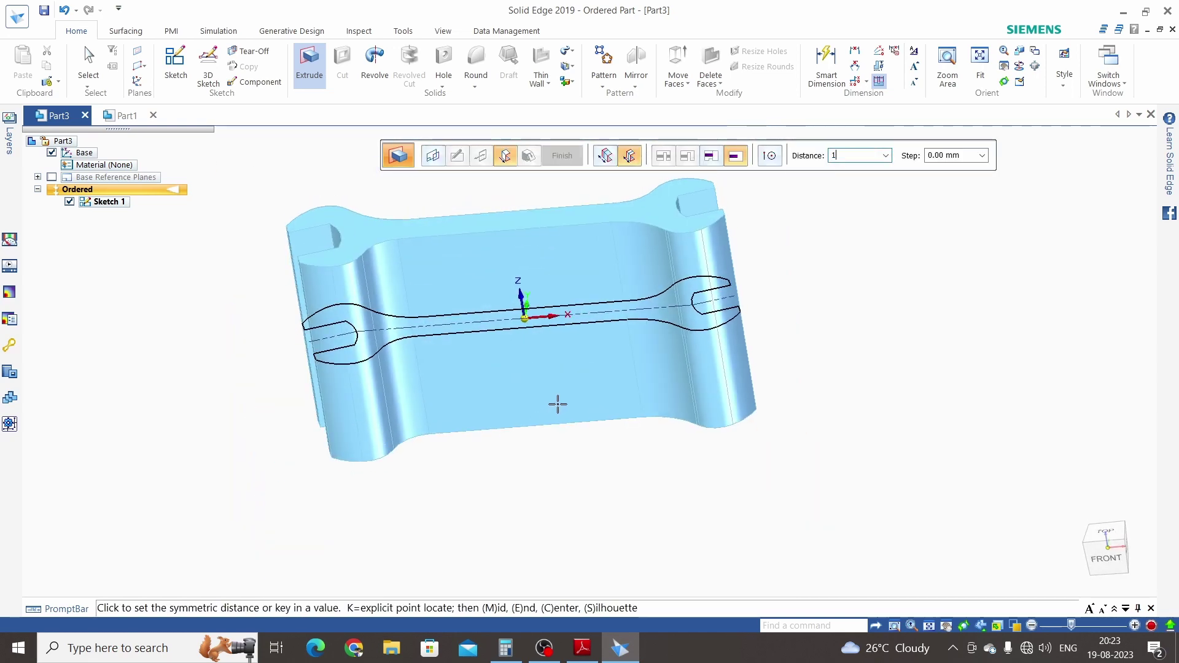
pyautogui.write('10')
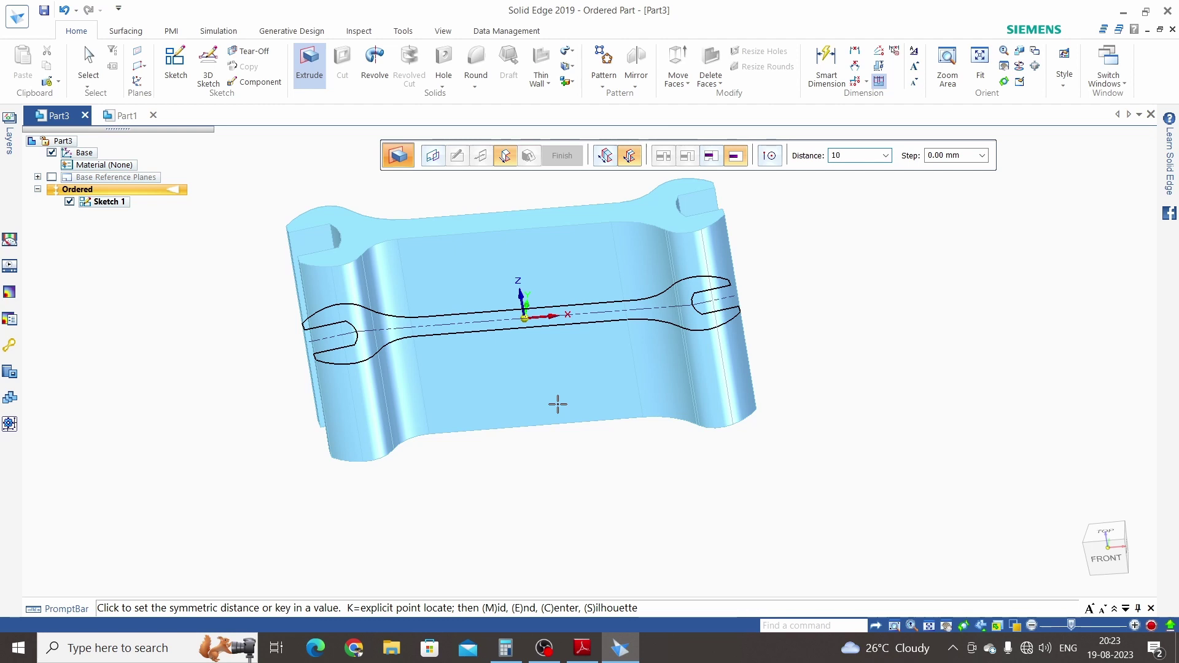
pyautogui.press('Return')
pyautogui.click(561, 155)
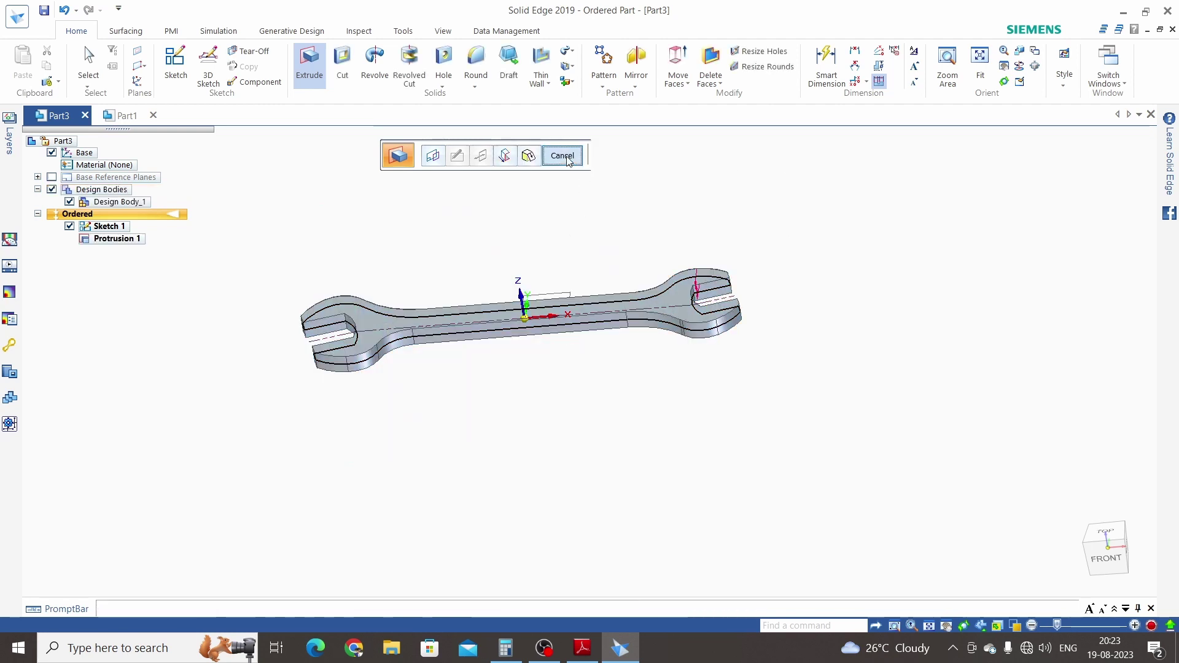
pyautogui.click(561, 156)
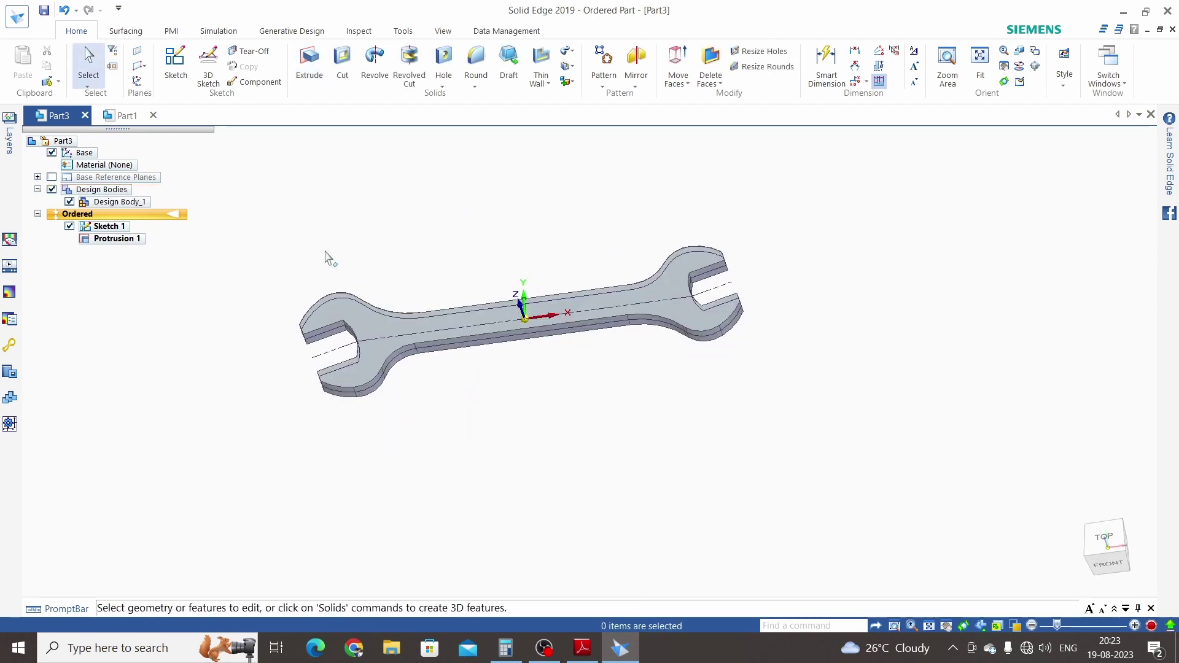
# Step: Hide the profile sketch, check the PDF drawing, and start a cutout sketch on the spanner's flat upper face
pyautogui.click(70, 226)
pyautogui.moveTo(455, 236)
pyautogui.mouseDown(button='middle')
pyautogui.moveTo(605, 260)
pyautogui.moveTo(549, 244)
pyautogui.moveTo(460, 312)
pyautogui.mouseUp(button='middle')
pyautogui.hotkey('alt', 'Tab')
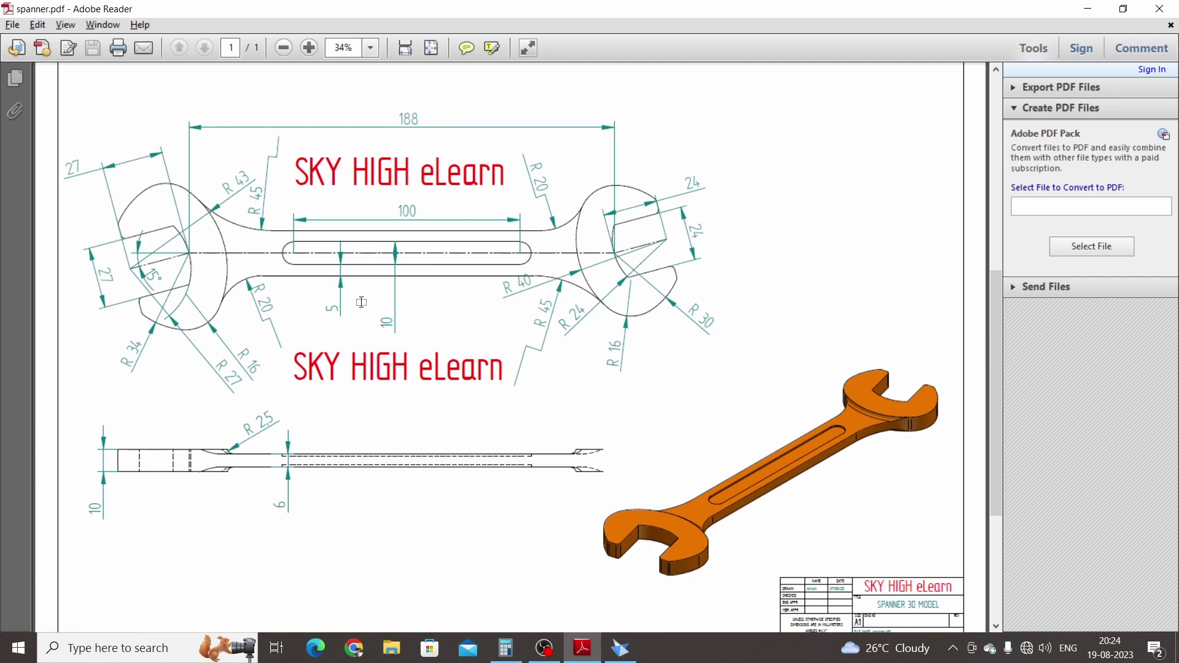
pyautogui.hotkey('alt', 'Tab')
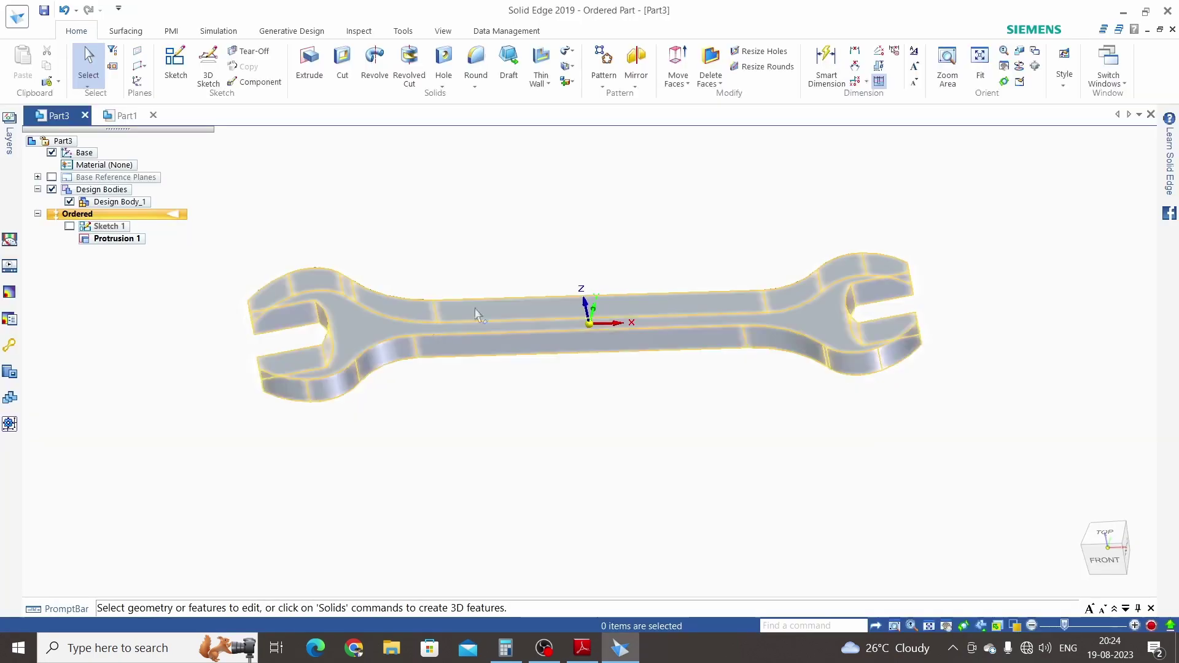
pyautogui.click(339, 61)
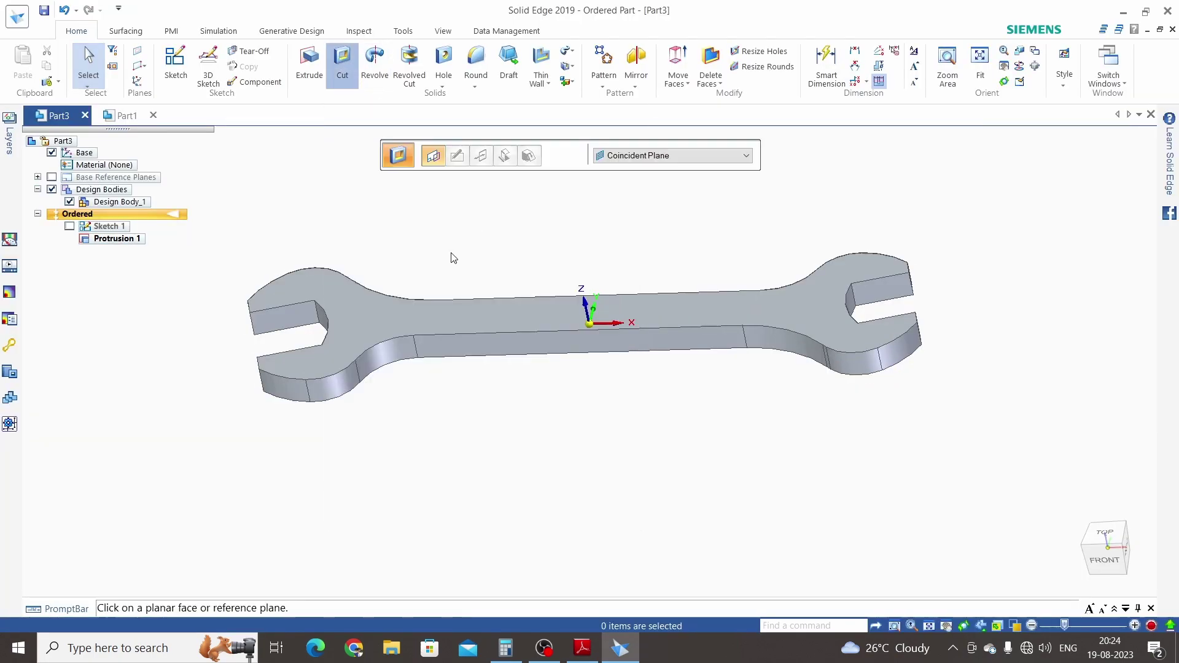
pyautogui.click(444, 320)
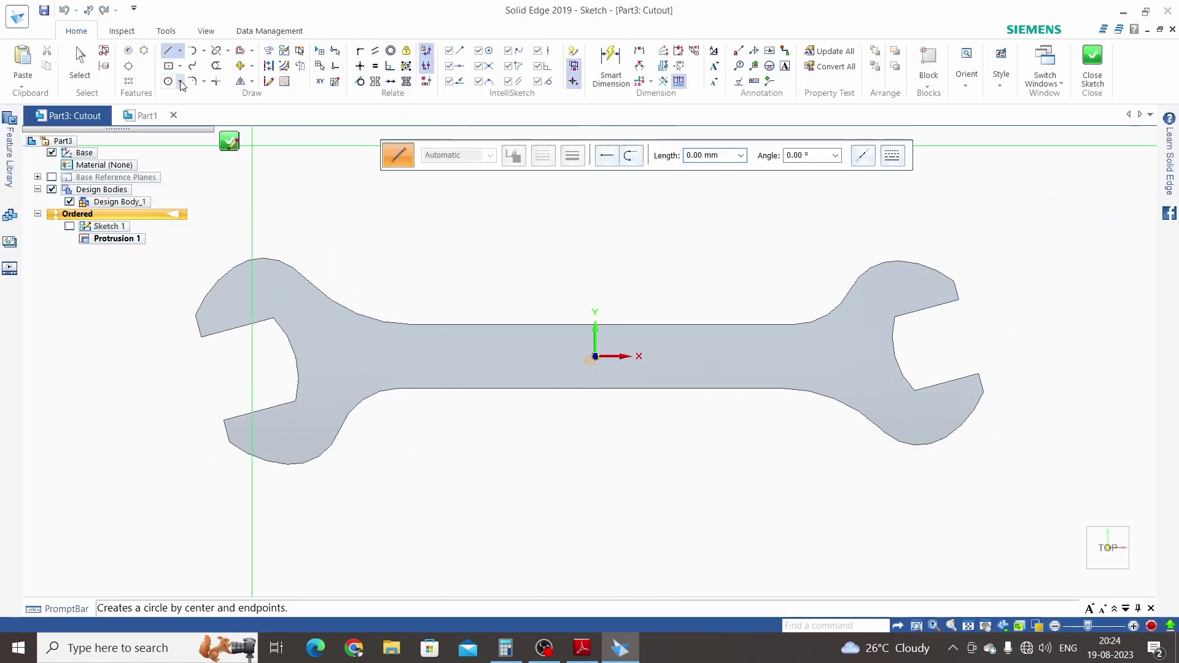
# Step: Draw an 86 mm diameter circle centred on the left jaw's inner arc, passing through the start of the upper handle blend
pyautogui.click(181, 82)
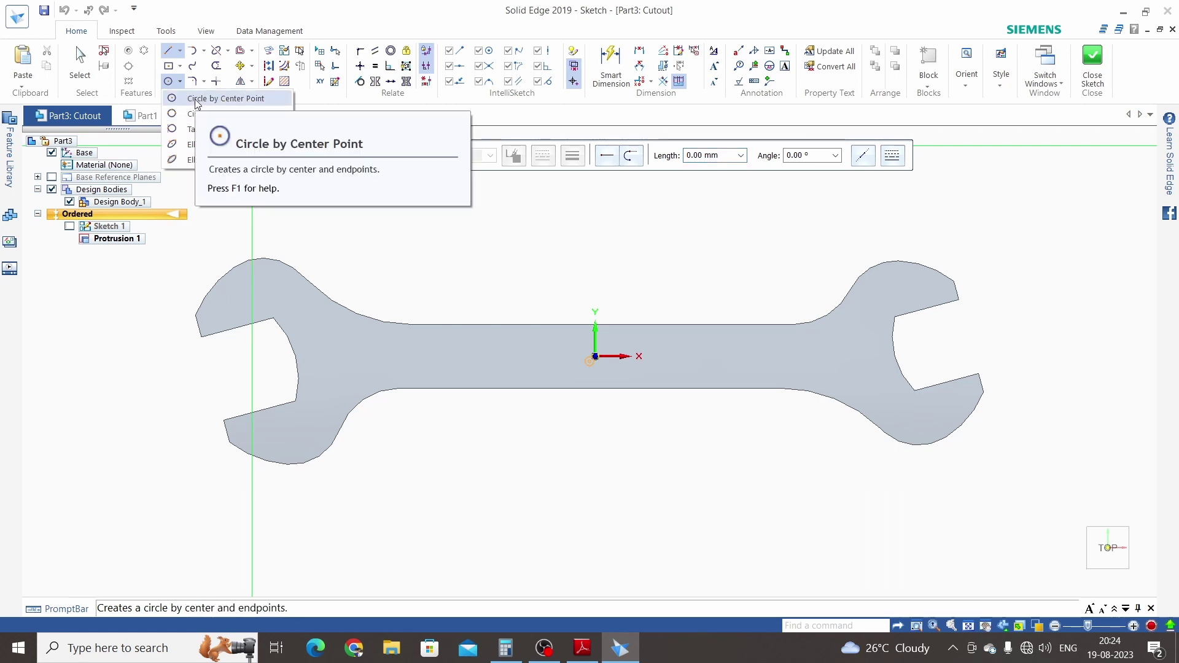
pyautogui.click(196, 99)
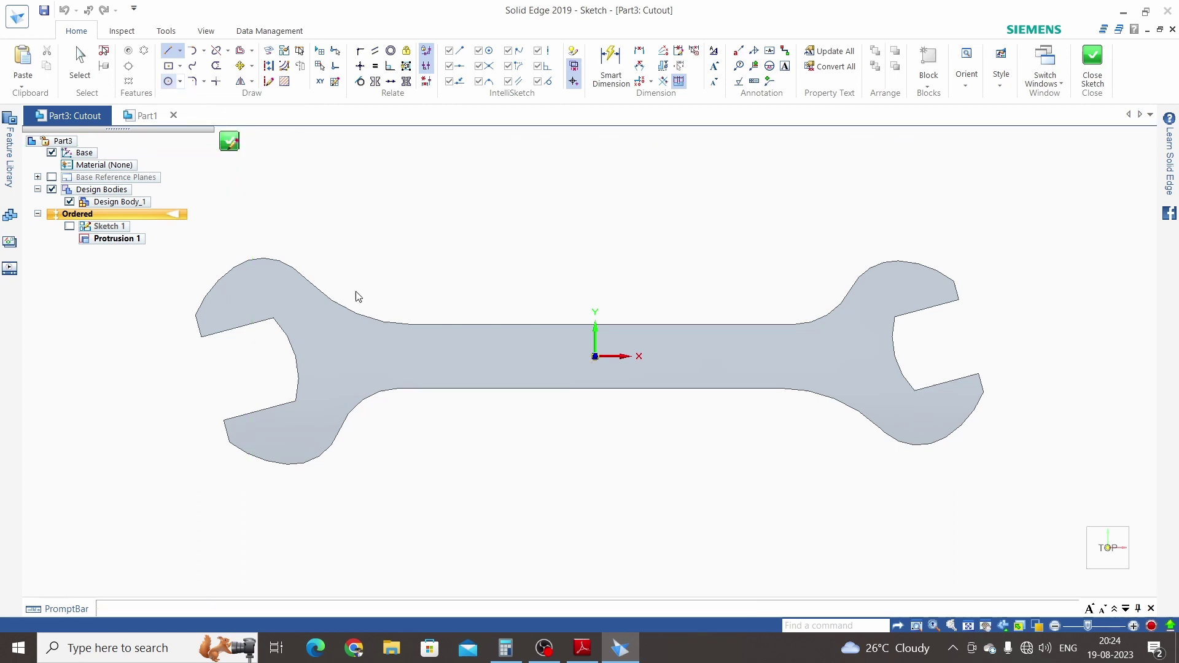
pyautogui.click(211, 378)
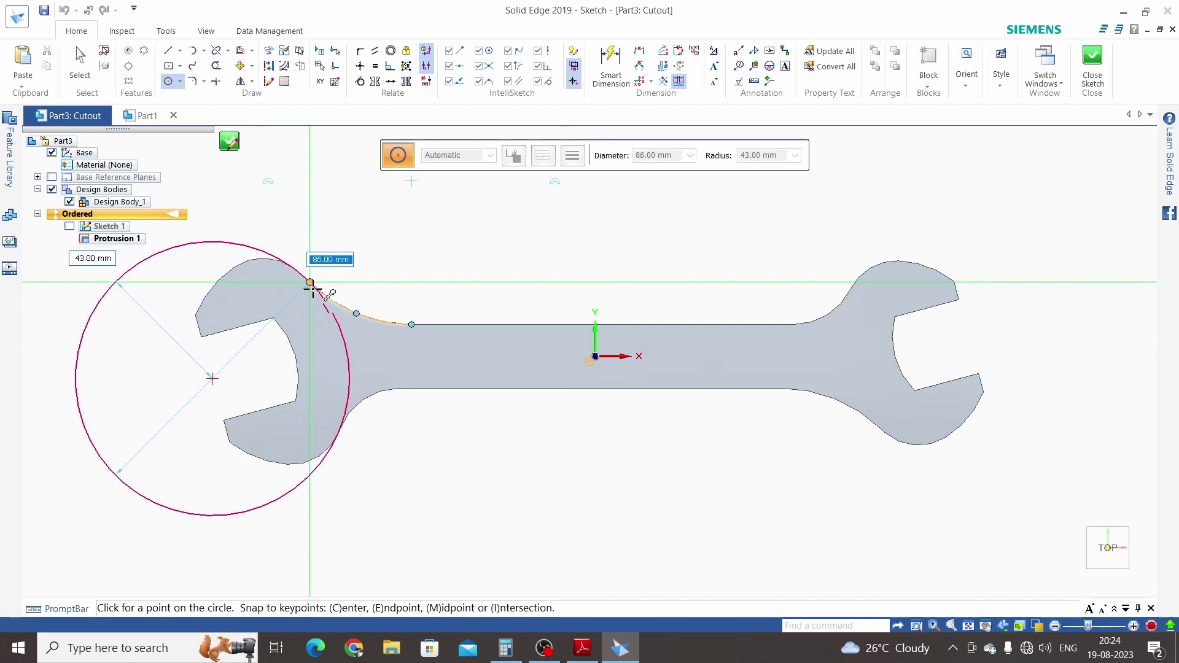
pyautogui.click(310, 284)
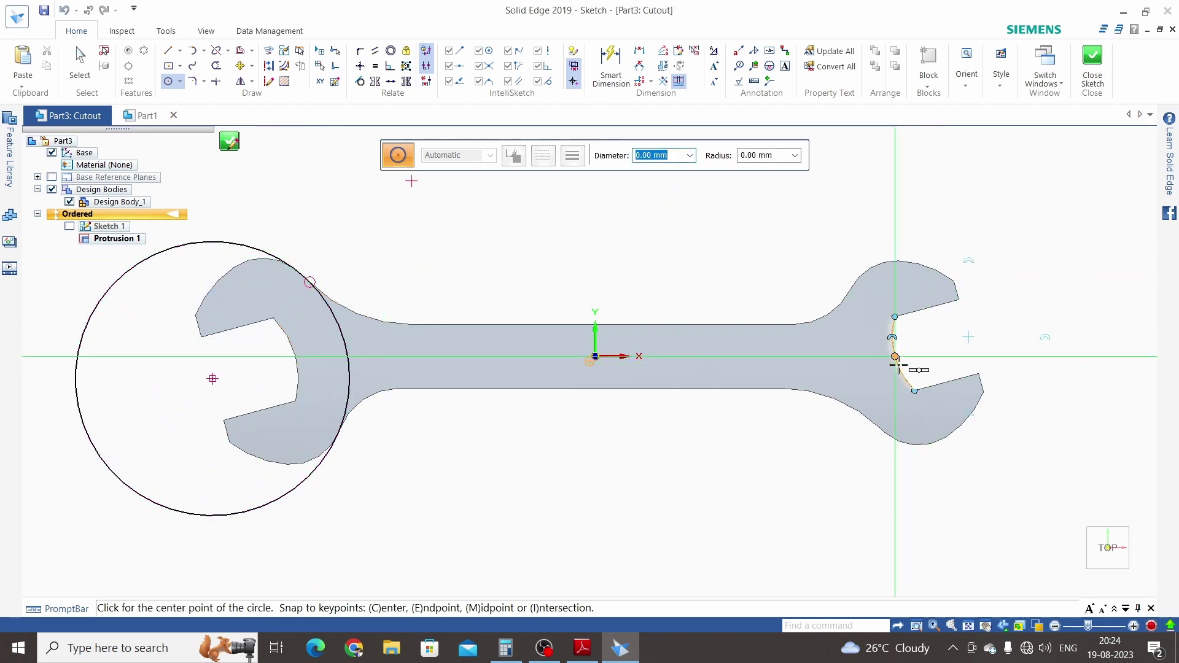
# Step: Draw an 80 mm diameter circle centred on the right jaw's inner arc and dimension its diameter
pyautogui.click(959, 330)
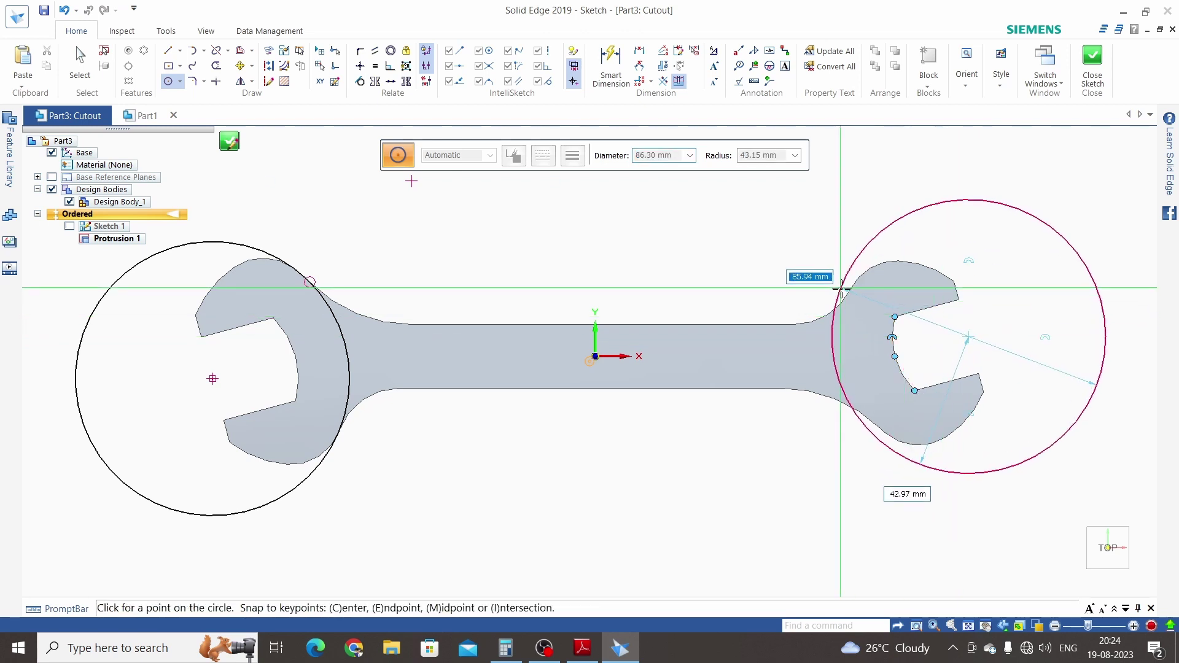
pyautogui.press('Return')
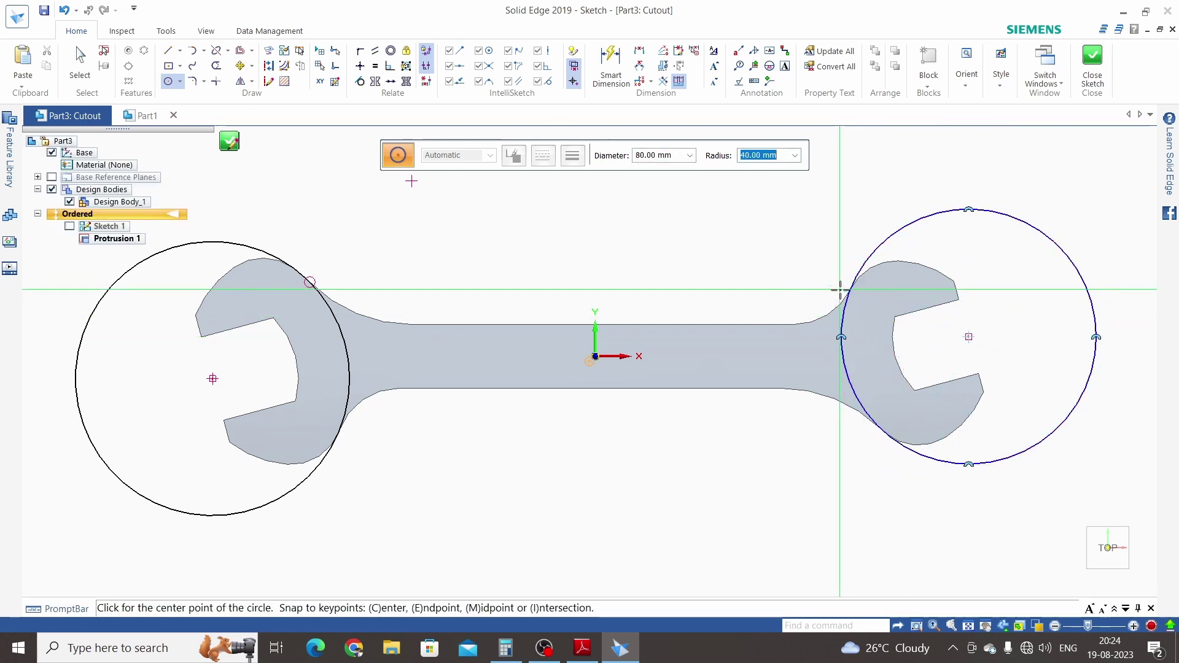
pyautogui.press('Escape')
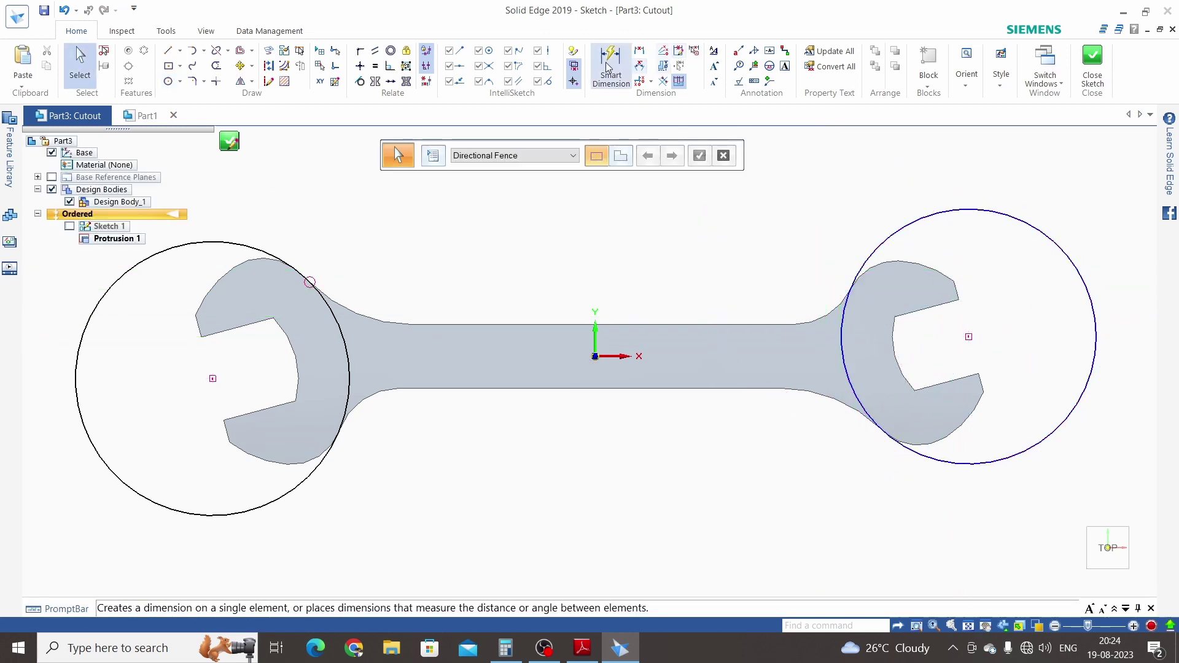
pyautogui.click(611, 64)
pyautogui.click(908, 222)
pyautogui.click(913, 175)
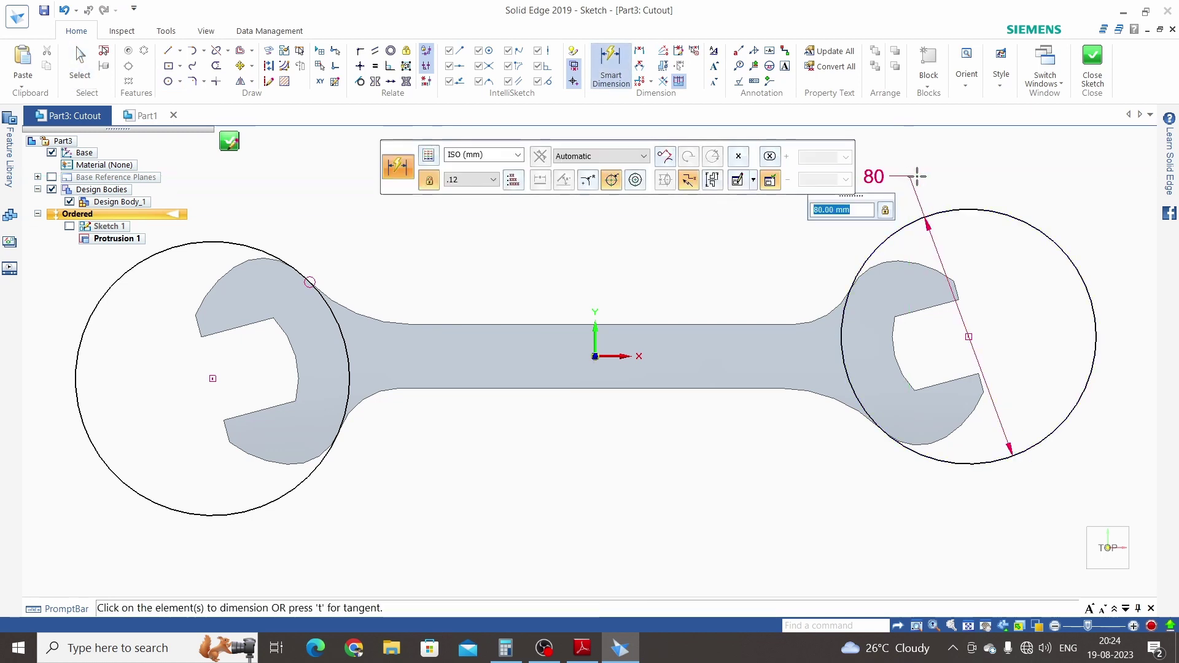
pyautogui.press('Escape')
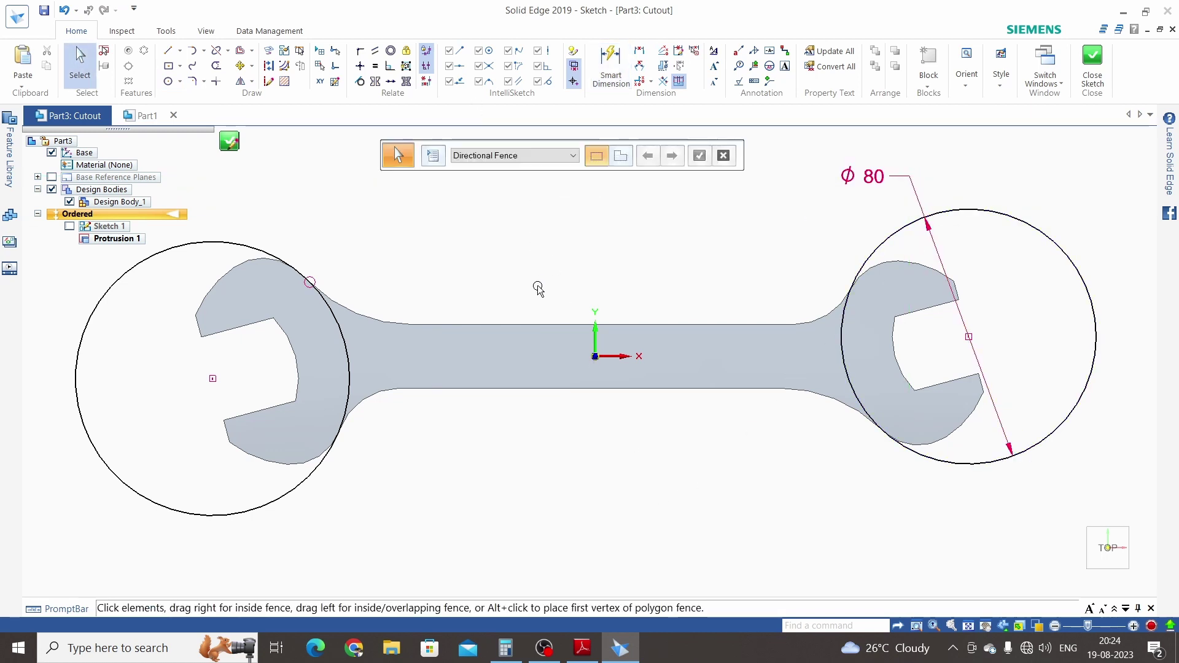
# Step: Project the handle's two straight edges and its four blend arcs into the cutout sketch as single wireframe edges
pyautogui.scroll(-2, 540, 289)
pyautogui.scroll(3, 489, 284)
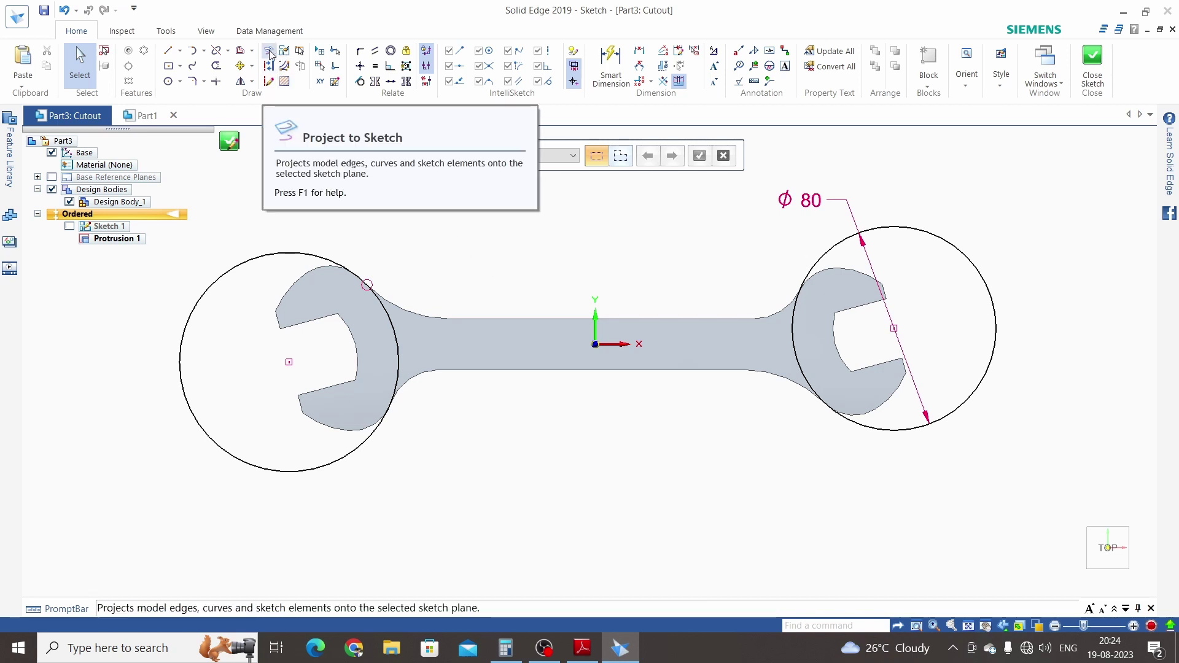
pyautogui.click(270, 54)
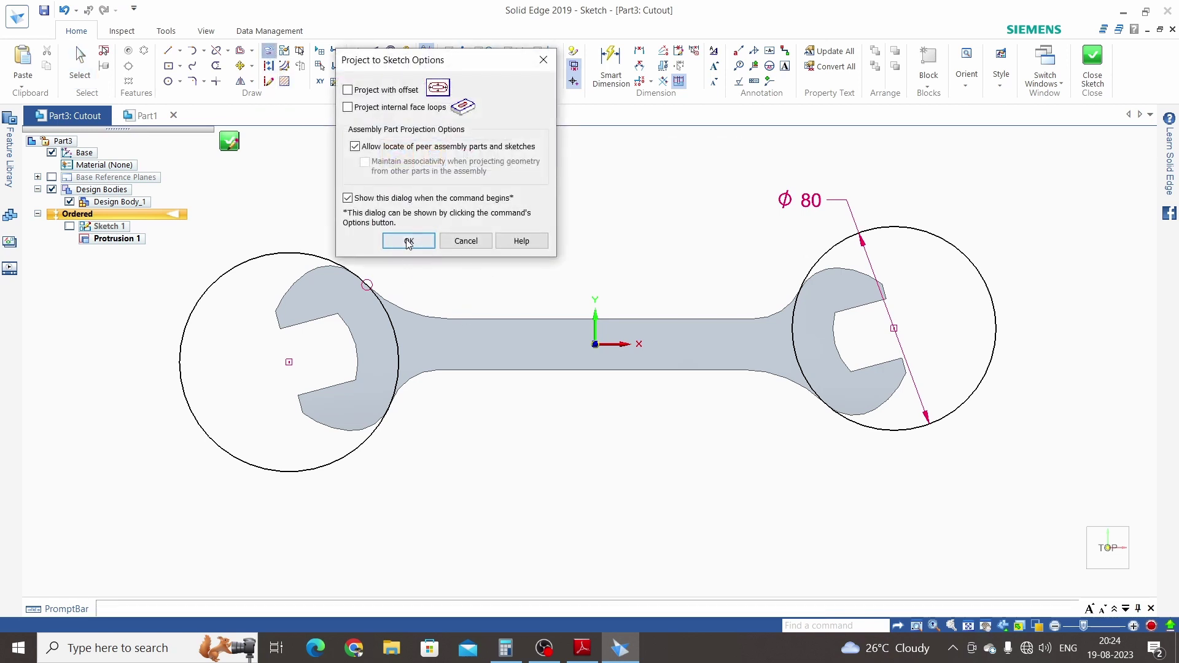
pyautogui.click(408, 241)
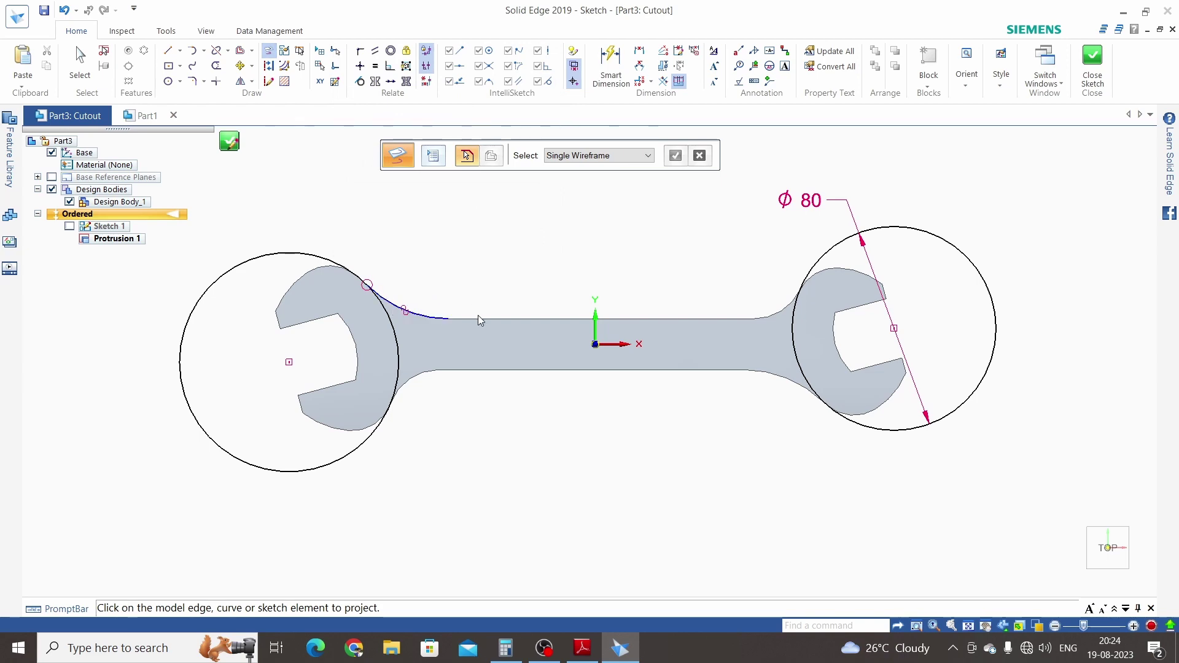
pyautogui.scroll(2, 772, 348)
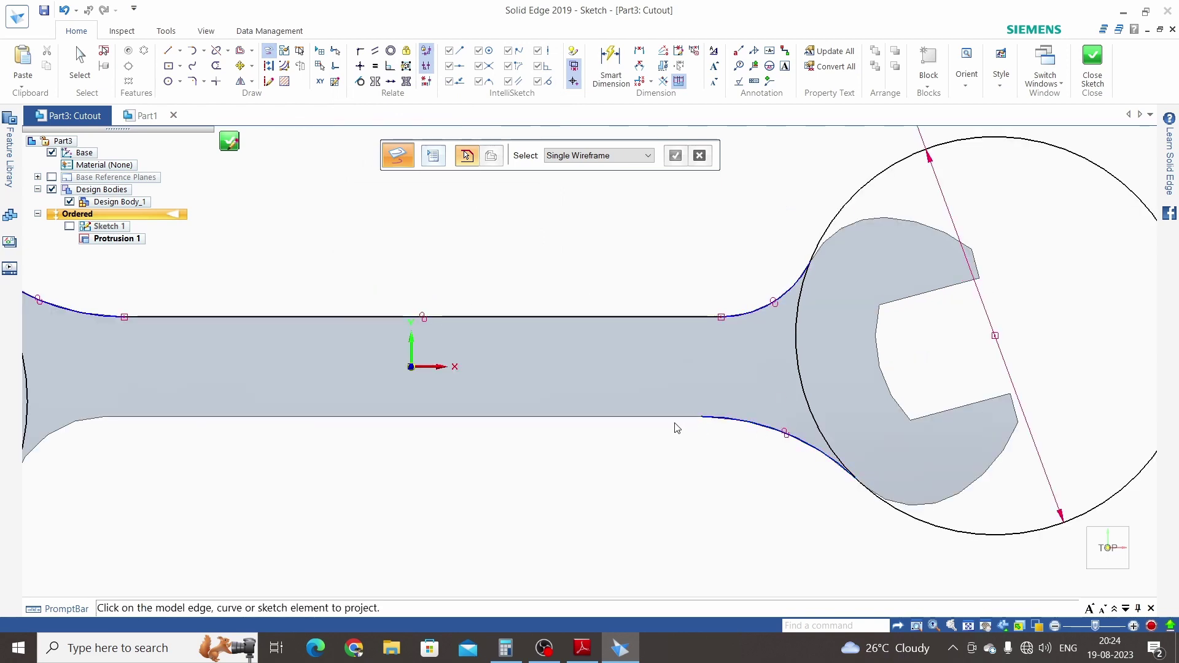
pyautogui.scroll(-2, 763, 452)
pyautogui.scroll(1, 435, 421)
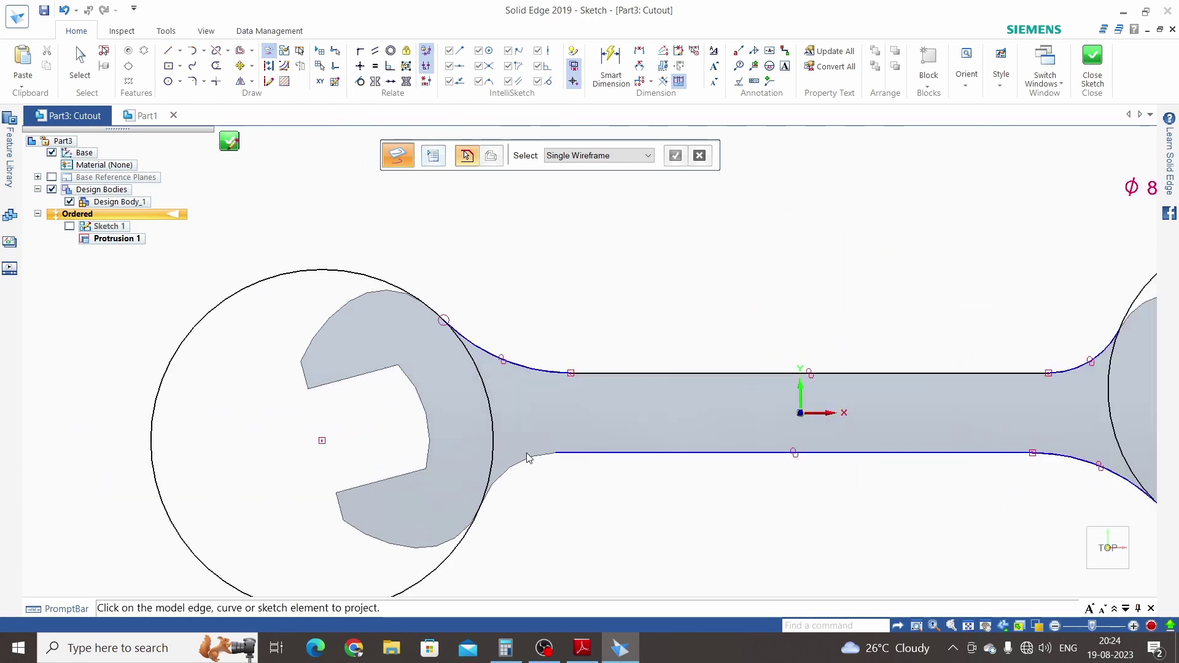
pyautogui.hotkey('ctrl', 'shift', 'f')
# Step: Trim away the outer portions of both circles, leaving only the arcs across the handle between the projected blends
pyautogui.click(217, 65)
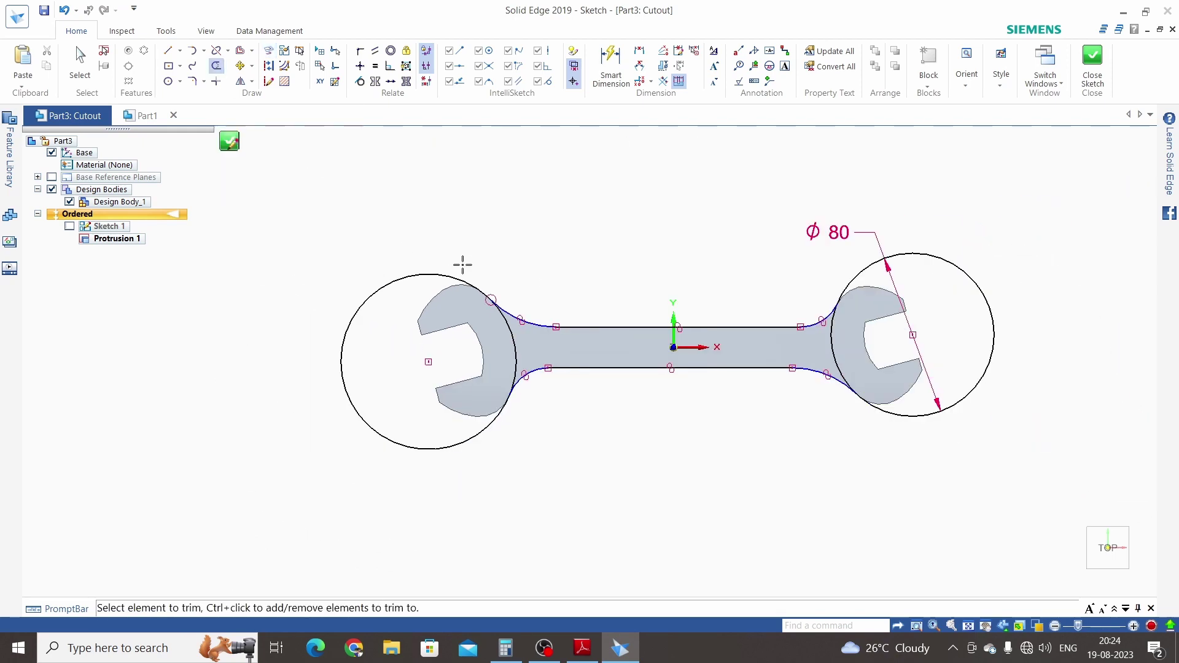
pyautogui.click(452, 277)
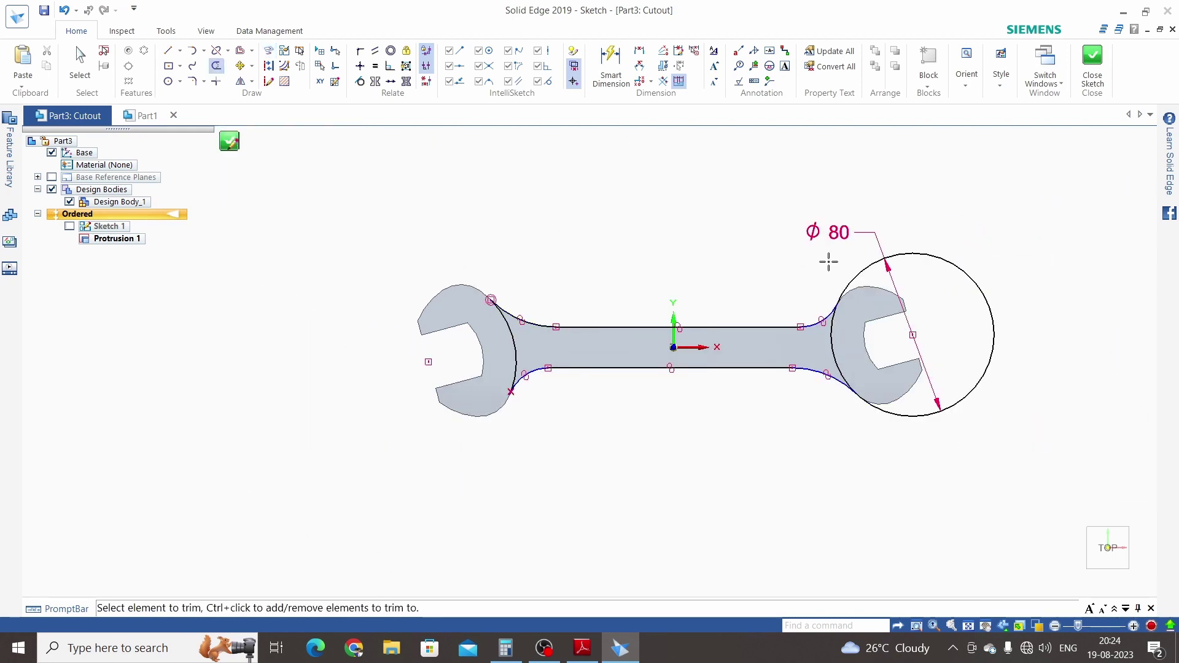
pyautogui.moveTo(828, 262); pyautogui.dragTo(903, 351)
pyautogui.scroll(2, 874, 397)
pyautogui.scroll(-5, 824, 403)
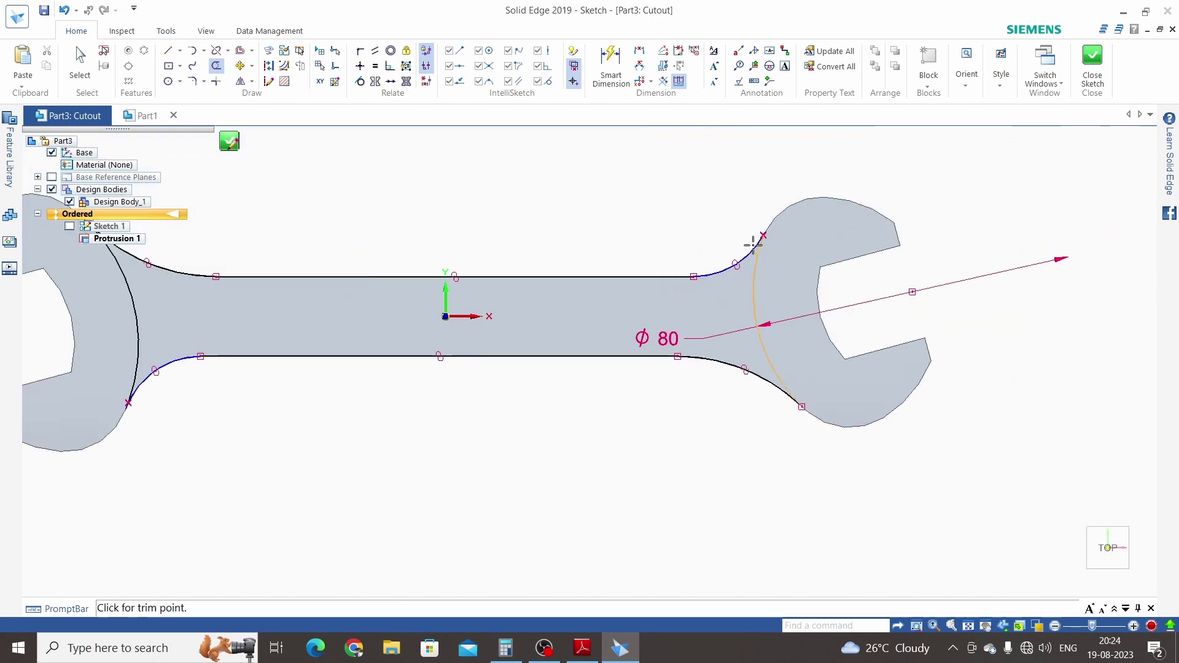
pyautogui.scroll(8, 776, 242)
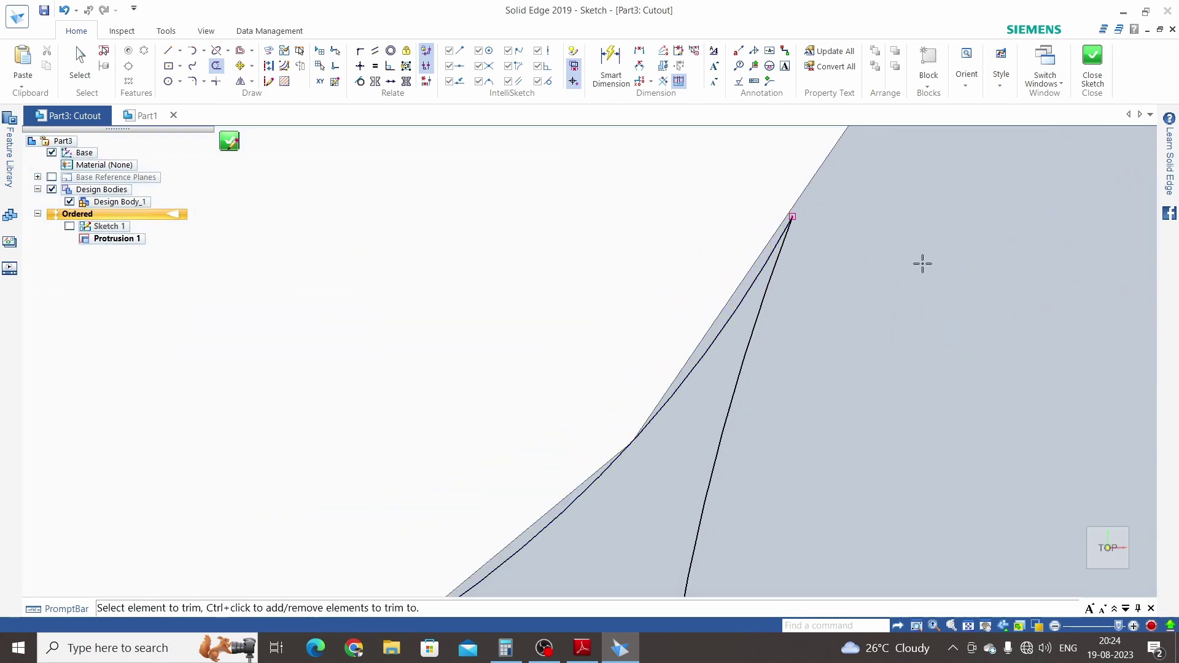
# Step: Close the cutout sketch and cut its profile down into the handle face, leaving the handle recessed between the jaws
pyautogui.scroll(-6, 925, 262)
pyautogui.scroll(8, 641, 372)
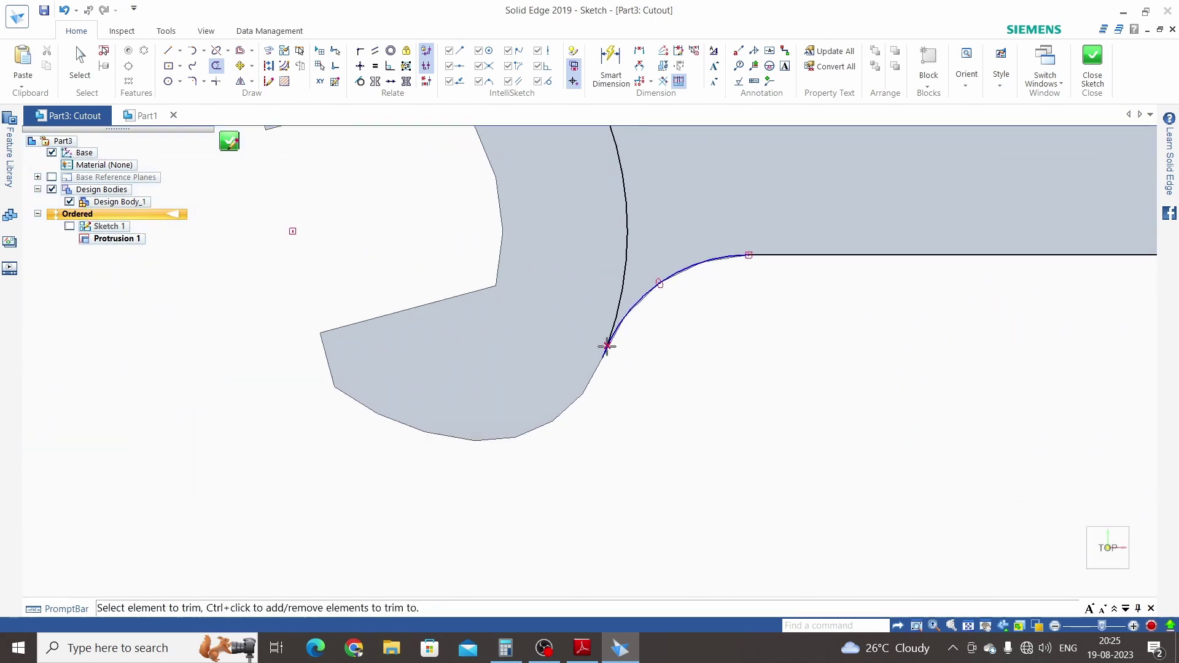
pyautogui.moveTo(727, 397); pyautogui.dragTo(726, 397)
pyautogui.scroll(-8, 545, 431)
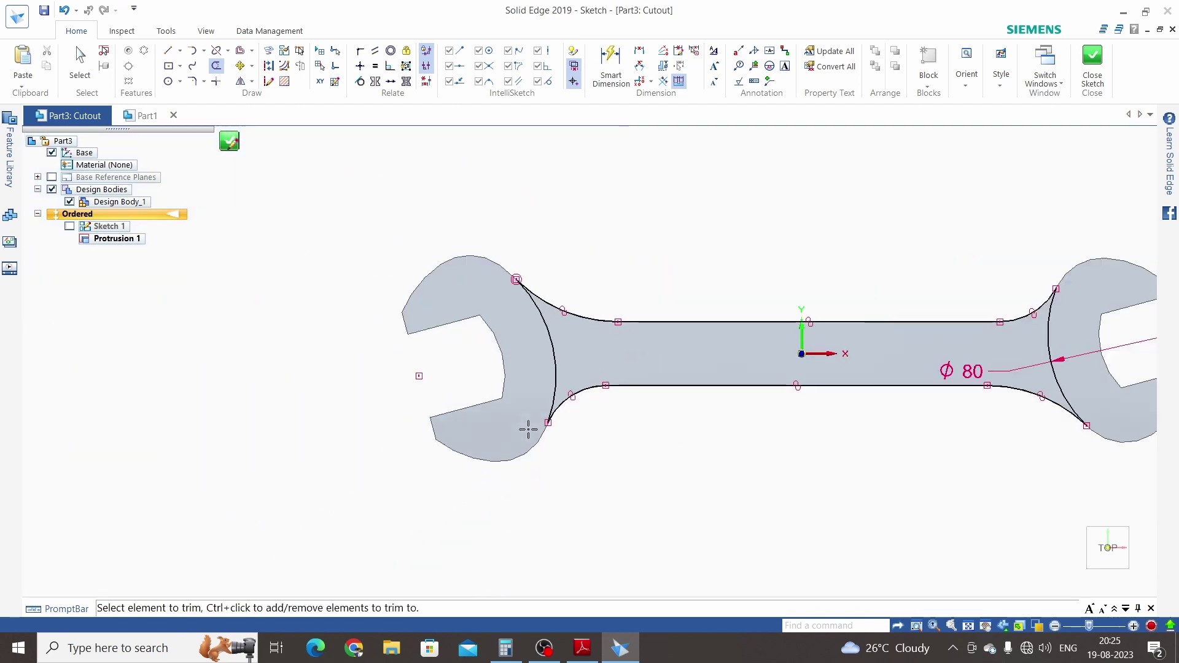
pyautogui.click(1092, 69)
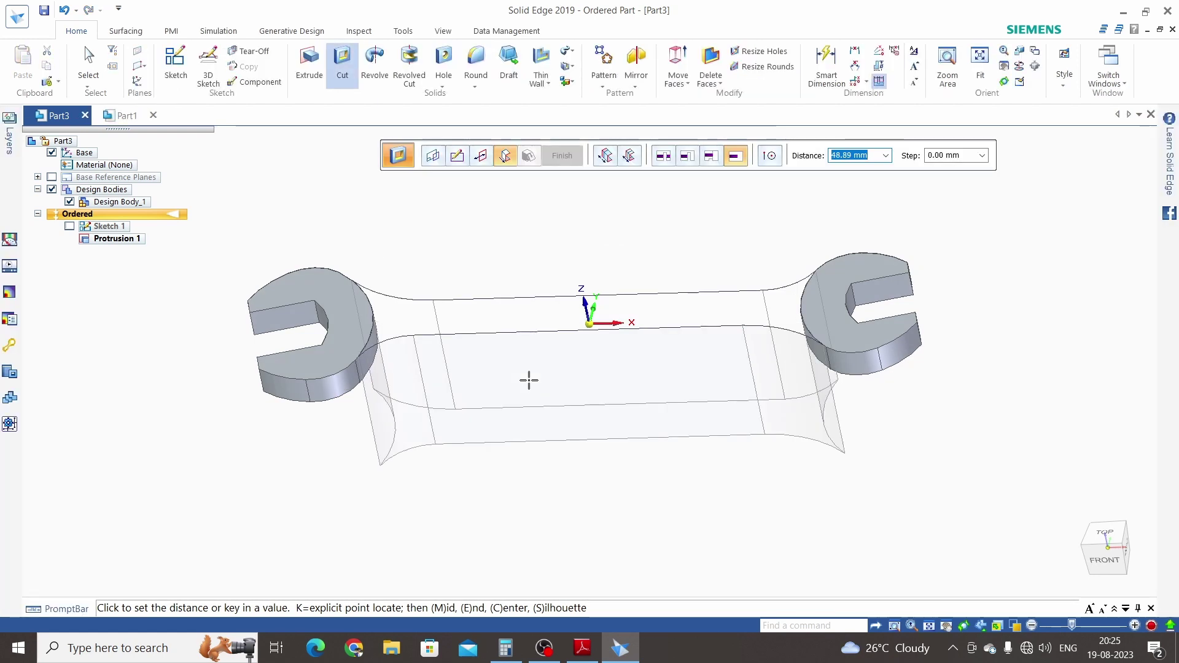
pyautogui.press('Tab')
pyautogui.click(532, 386)
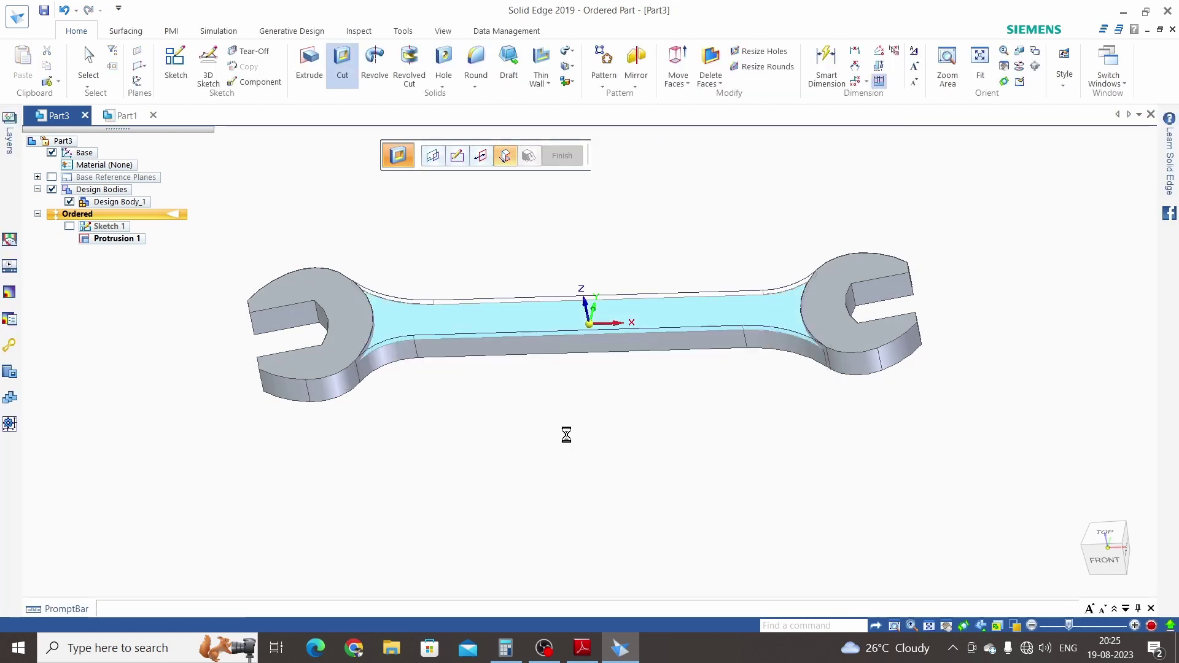
pyautogui.click(566, 157)
pyautogui.press('Escape')
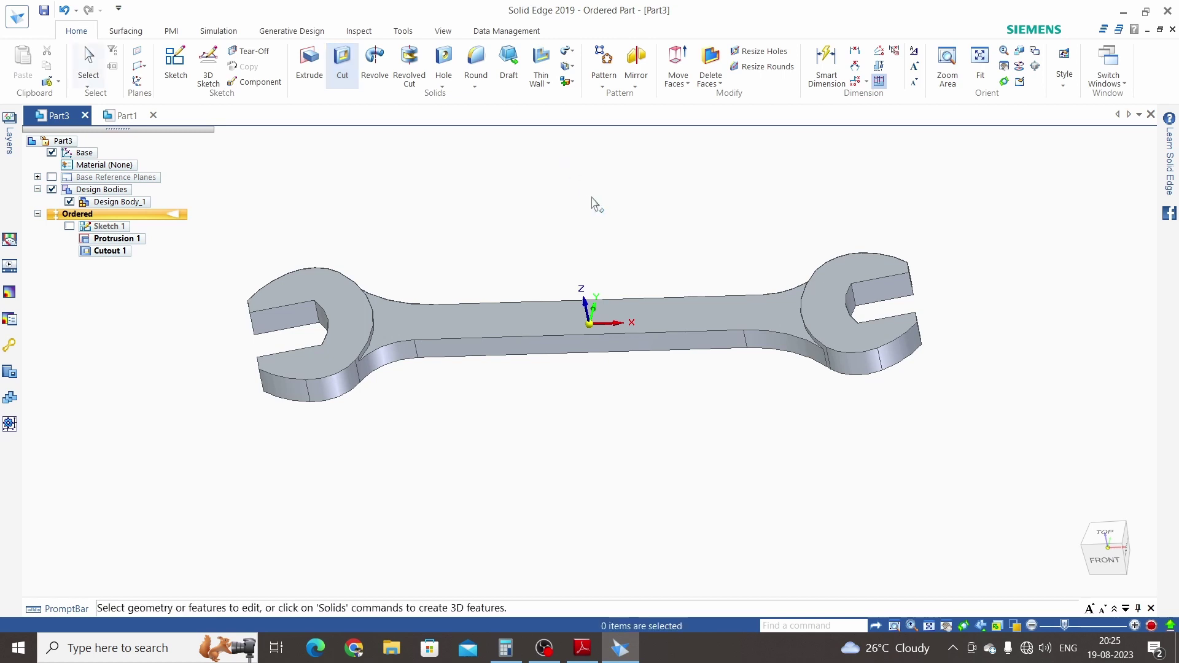
# Step: Round the curved step edges where the recessed handle face meets the left and right jaws with a 2.5 mm radius
pyautogui.moveTo(592, 203); pyautogui.dragTo(482, 152, button='middle')
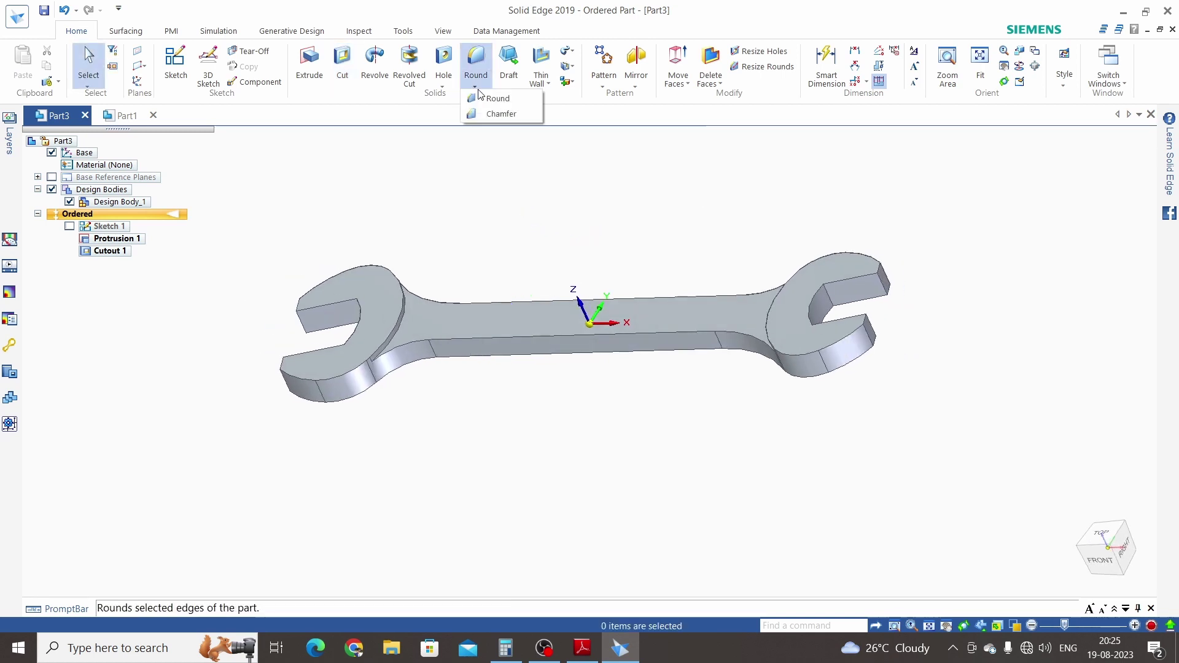
pyautogui.click(476, 68)
pyautogui.scroll(3, 396, 331)
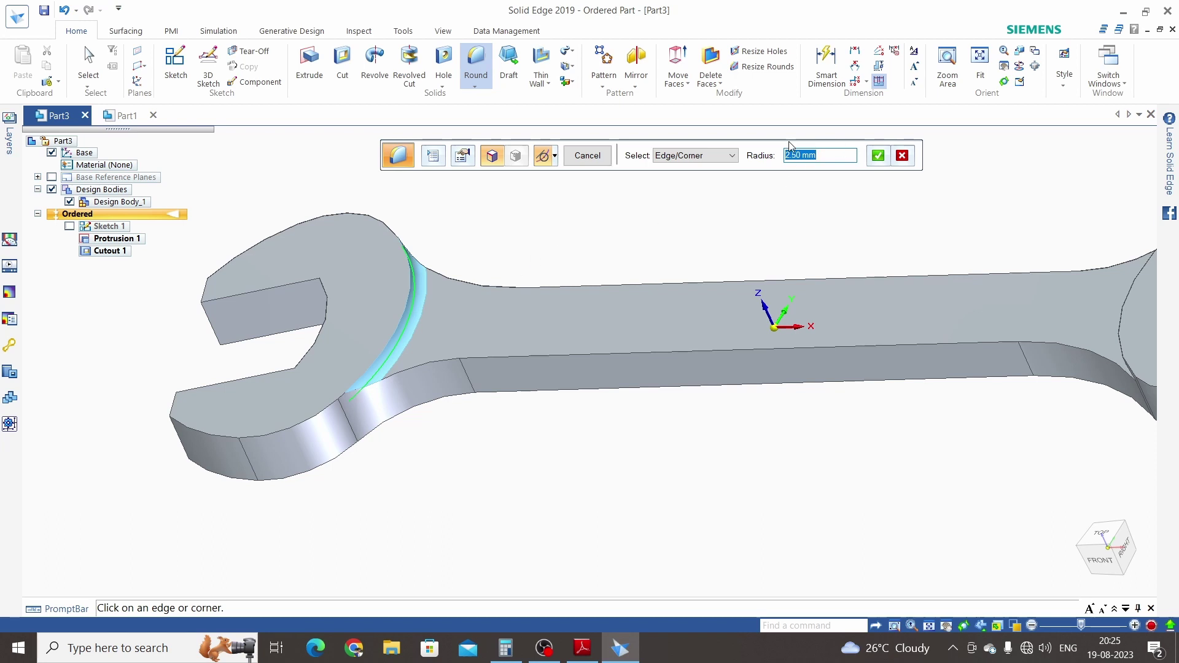
pyautogui.scroll(-4, 545, 242)
pyautogui.moveTo(545, 242); pyautogui.dragTo(847, 275, button='middle')
pyautogui.scroll(4, 848, 275)
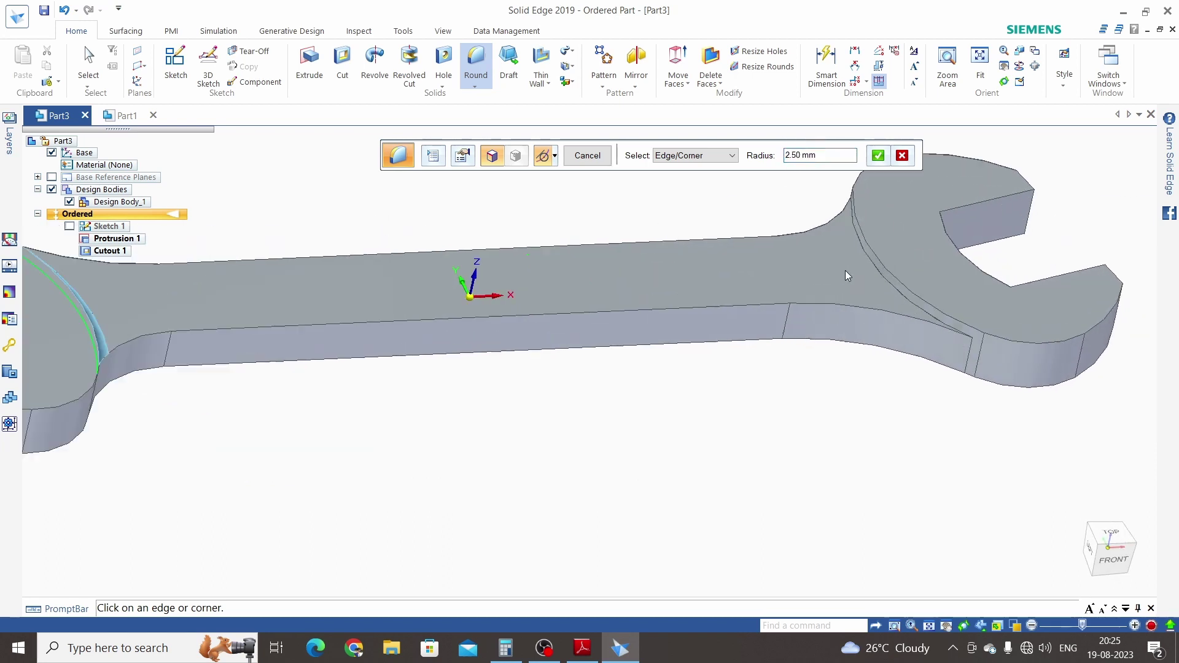
pyautogui.click(870, 272)
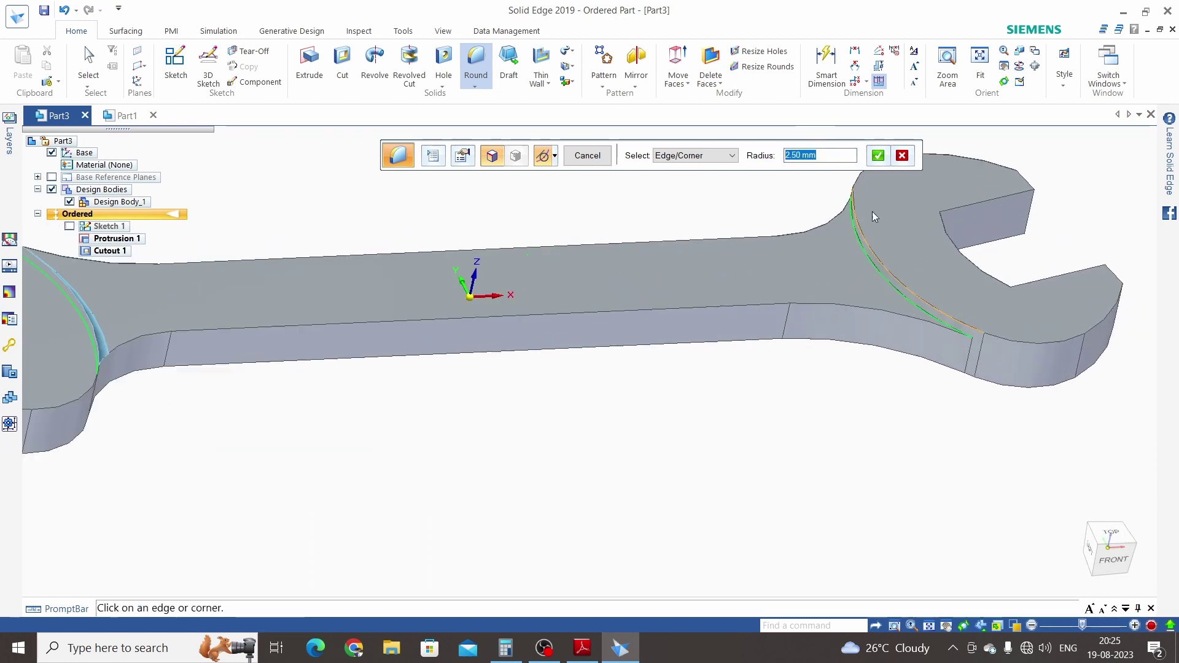
pyautogui.click(879, 157)
pyautogui.click(587, 155)
pyautogui.click(590, 156)
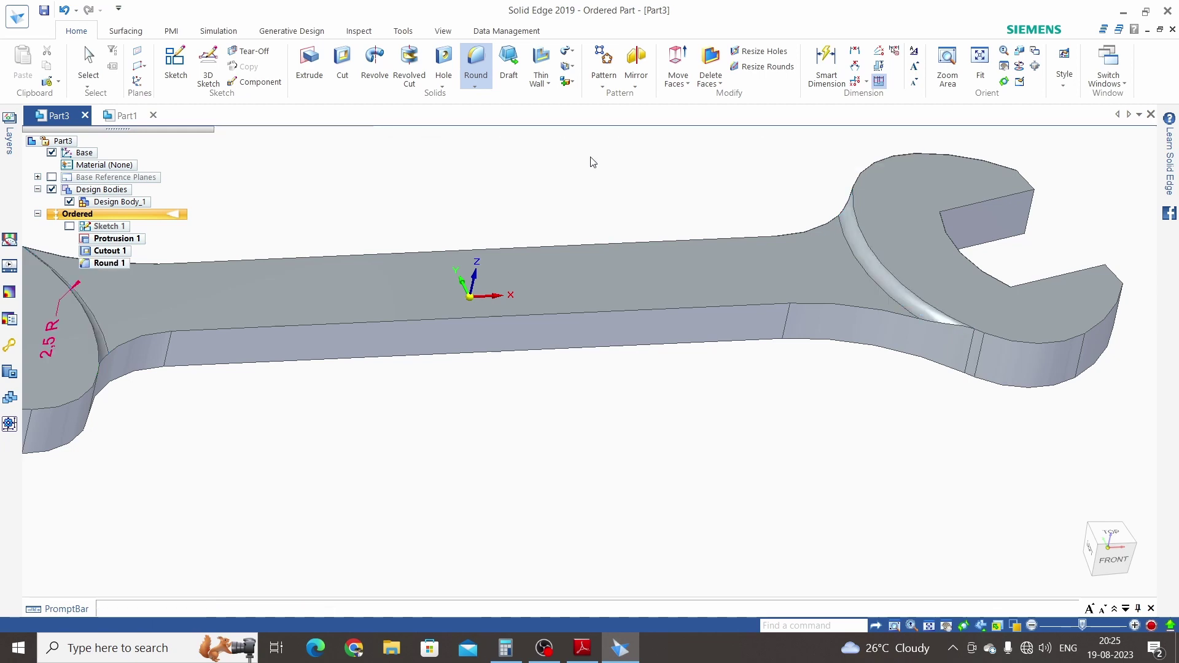
pyautogui.press('Escape')
# Step: Start a slot on the recessed handle face and sketch a horizontal path line about 73 mm long just above the origin
pyautogui.scroll(-5, 672, 200)
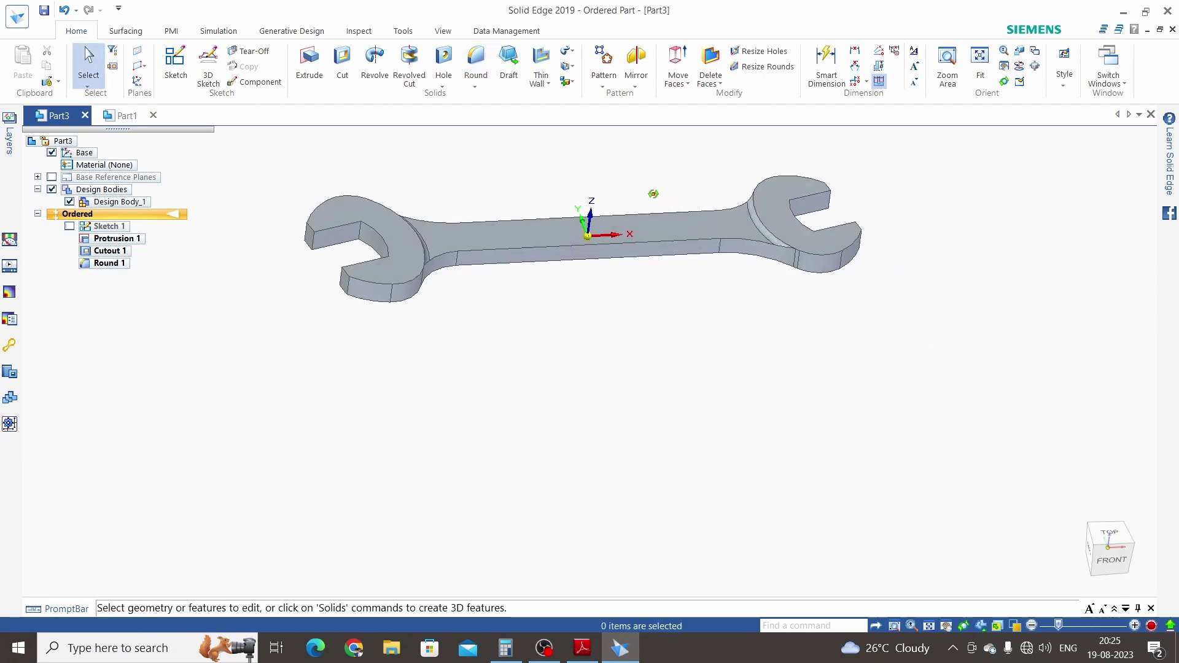
pyautogui.hotkey('alt', 'Tab')
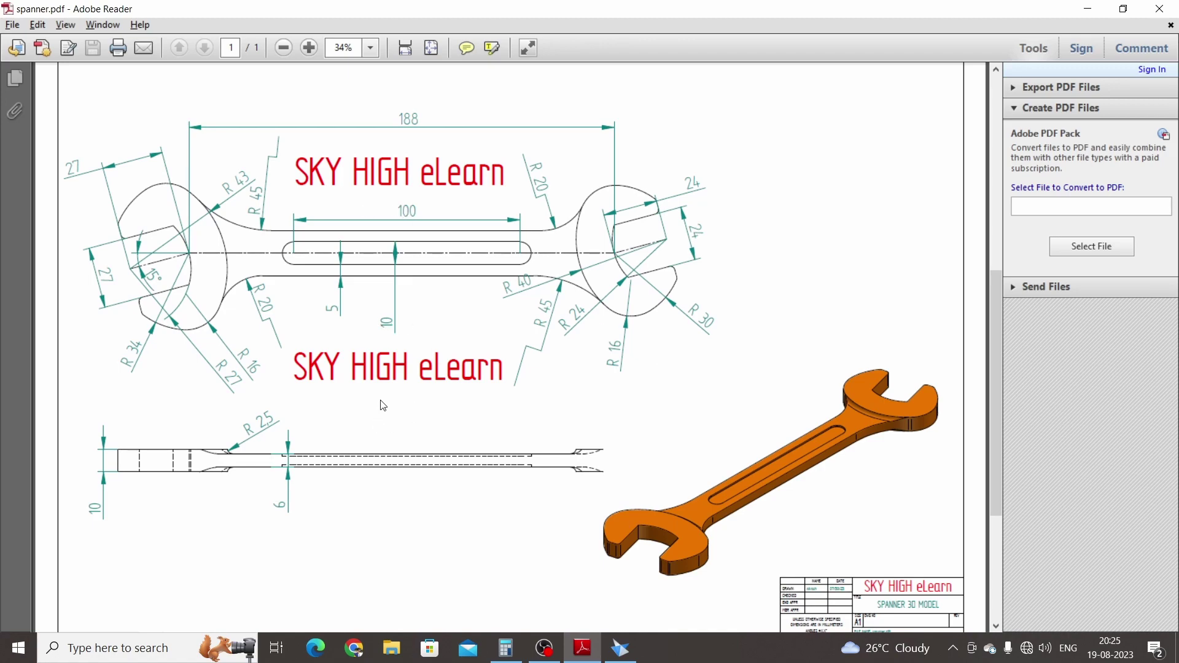
pyautogui.hotkey('alt', 'Tab')
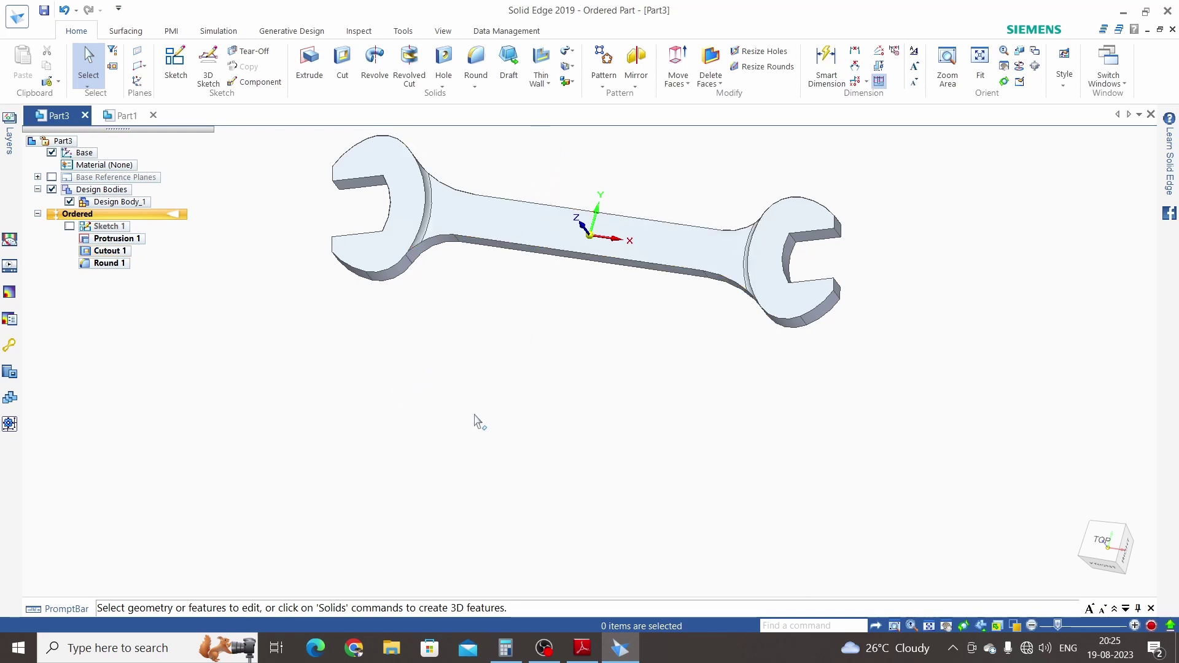
pyautogui.moveTo(479, 422); pyautogui.dragTo(543, 195, button='middle')
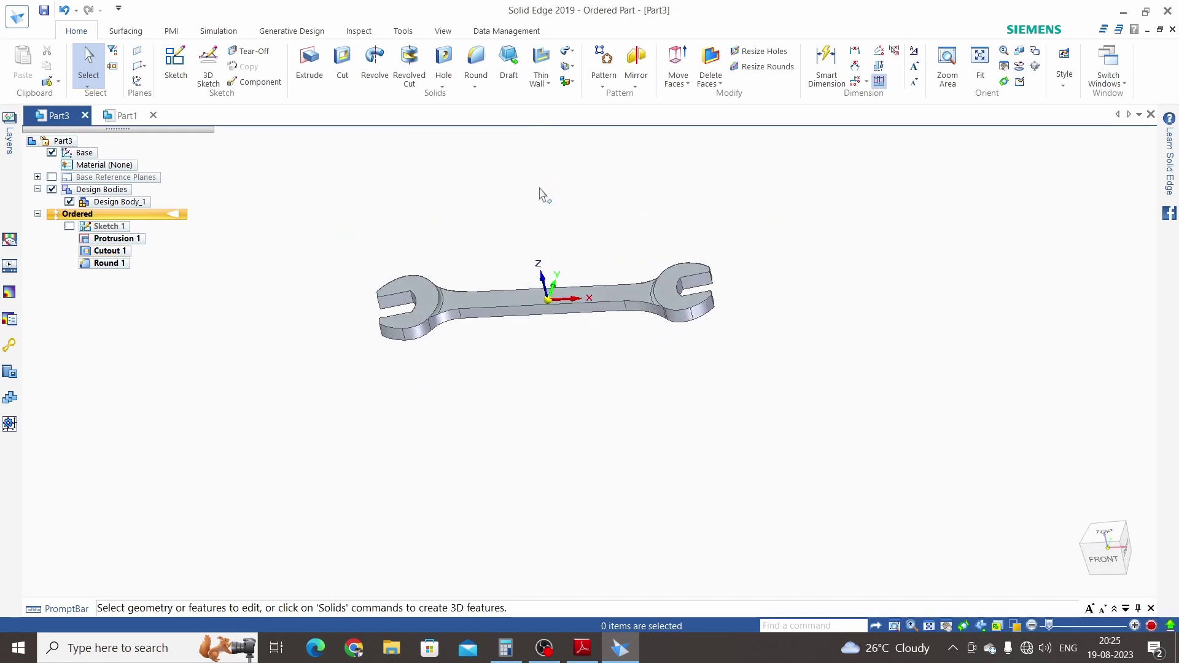
pyautogui.click(443, 86)
pyautogui.click(467, 129)
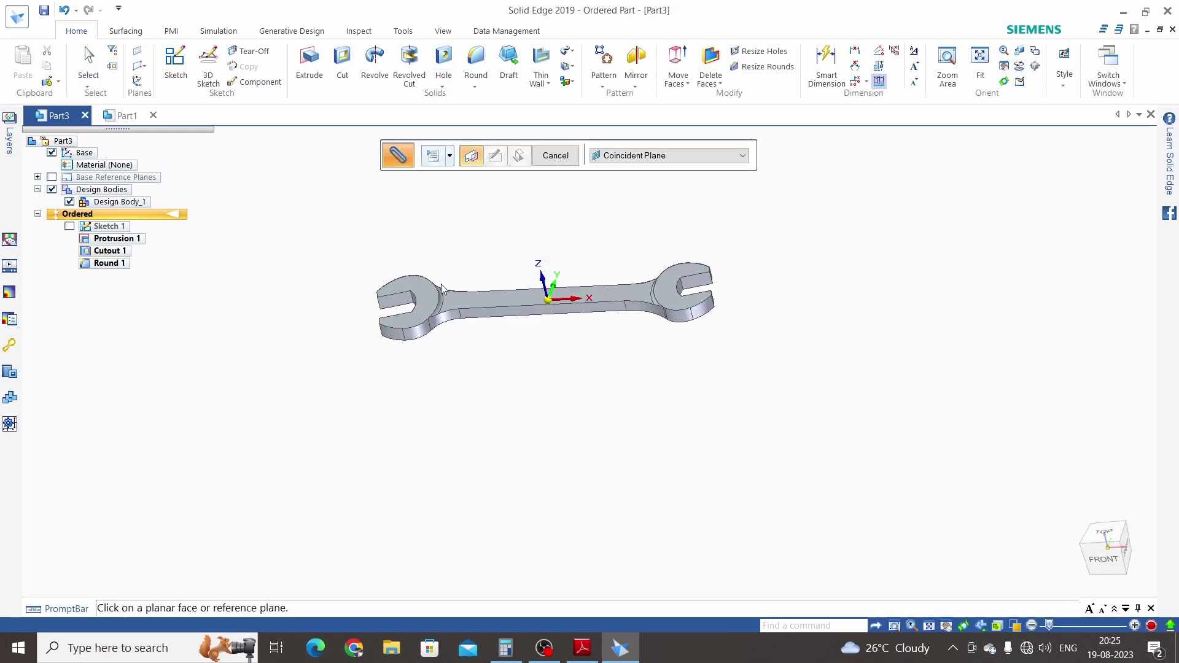
pyautogui.click(483, 300)
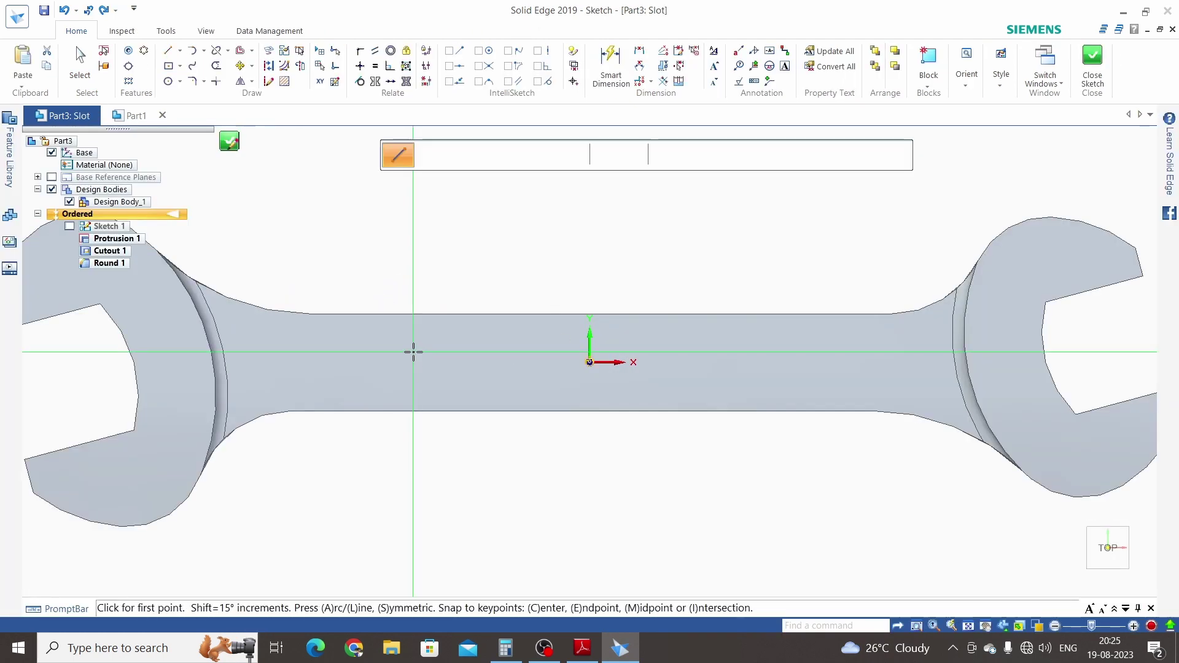
pyautogui.click(180, 52)
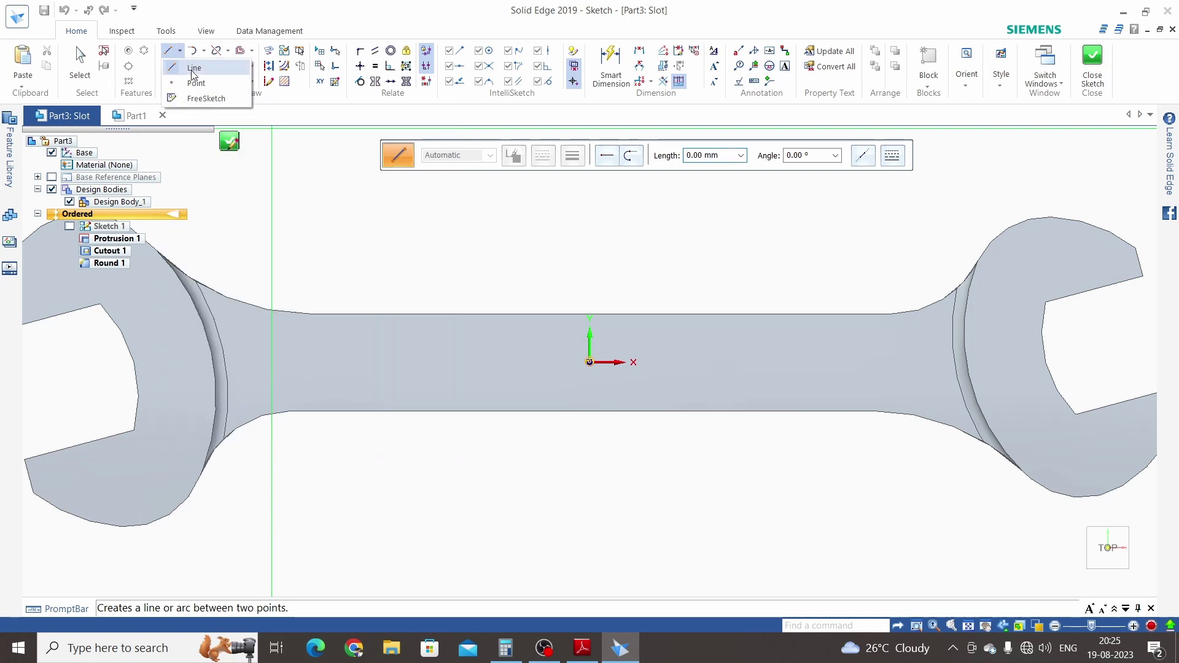
pyautogui.click(195, 77)
pyautogui.click(414, 341)
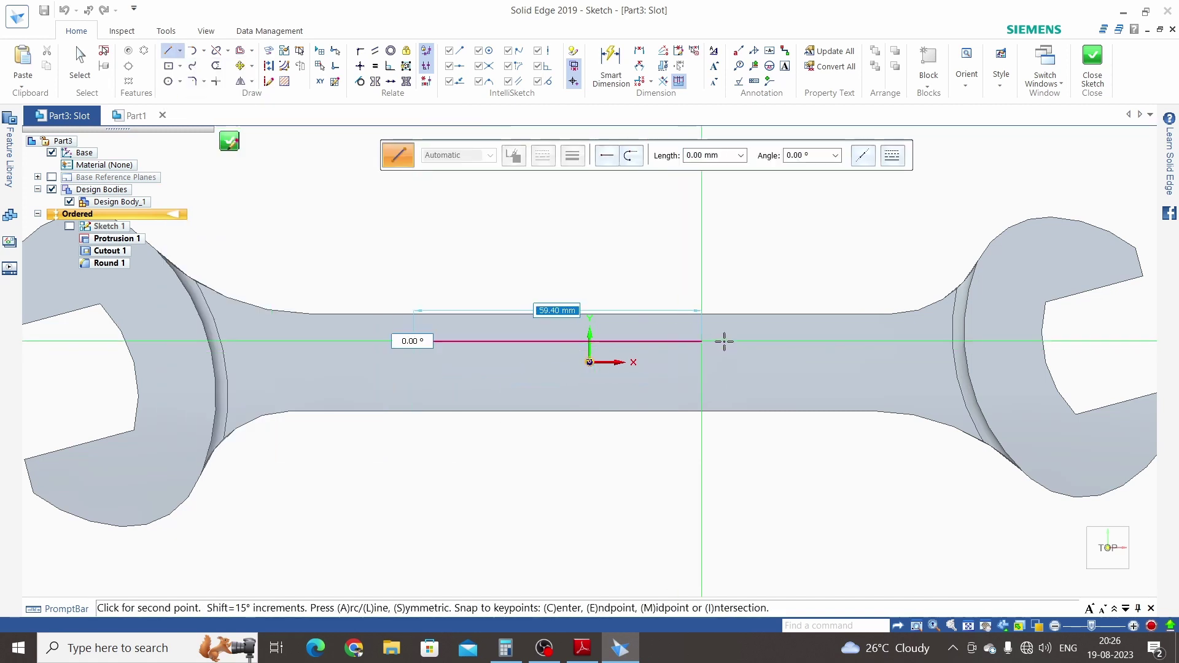
pyautogui.click(769, 341)
pyautogui.press('Escape')
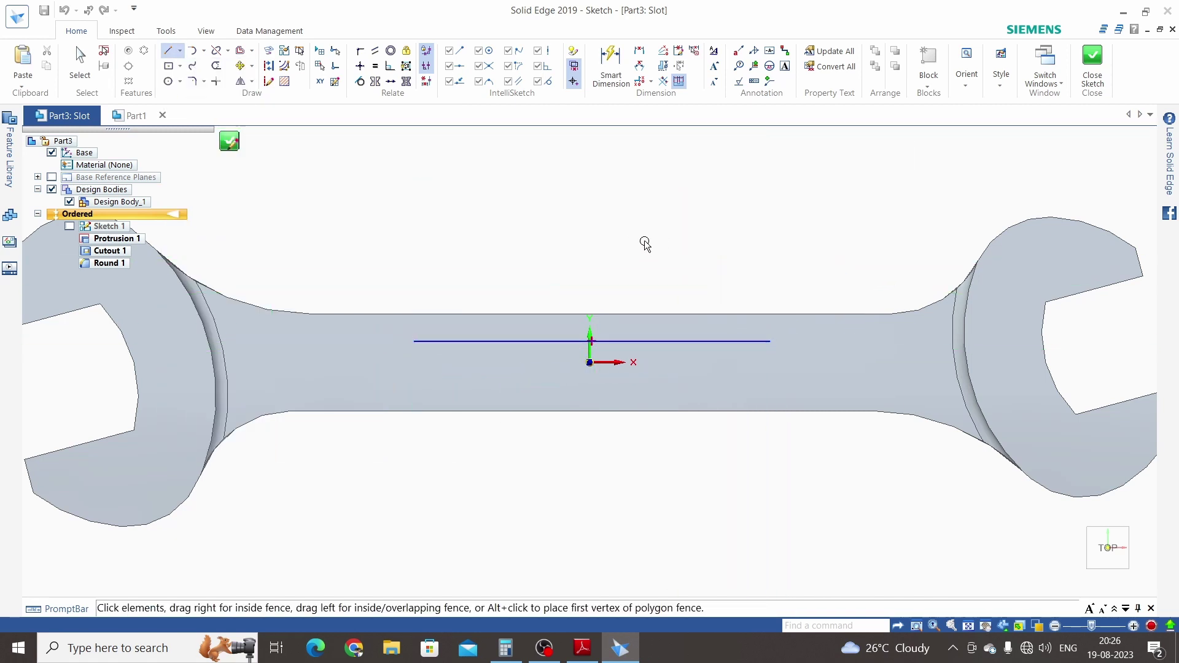
# Step: Connect the slot line's midpoint to the origin and dimension its length to 100 mm
pyautogui.click(360, 54)
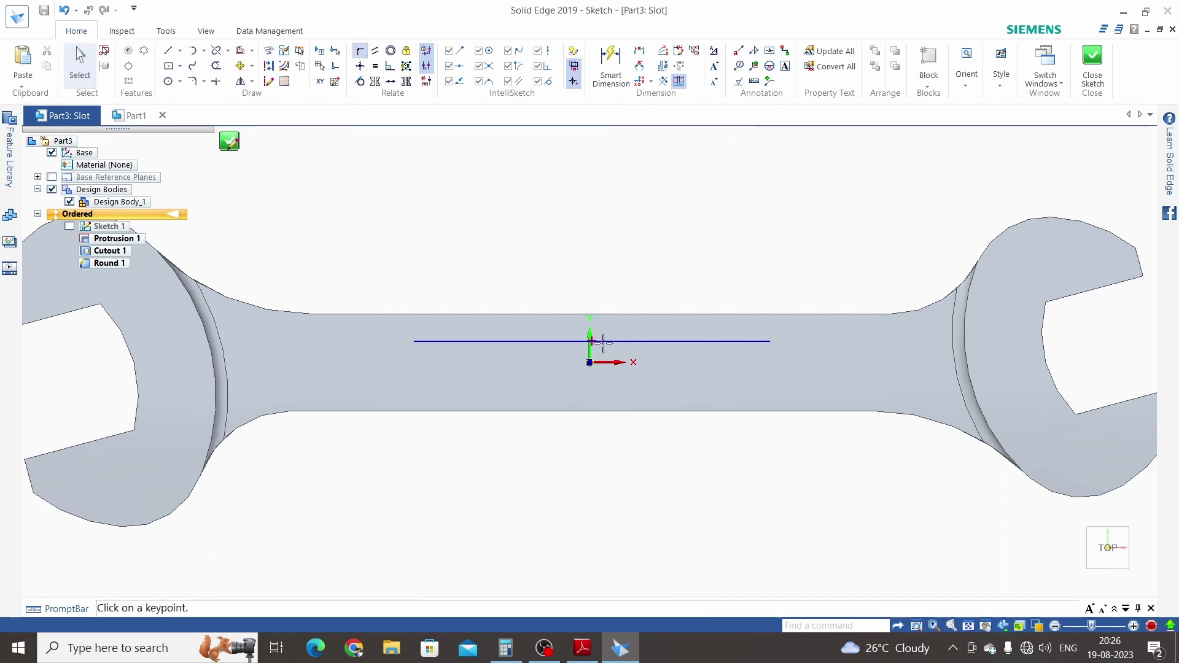
pyautogui.scroll(2, 585, 339)
pyautogui.click(585, 339)
pyautogui.click(581, 371)
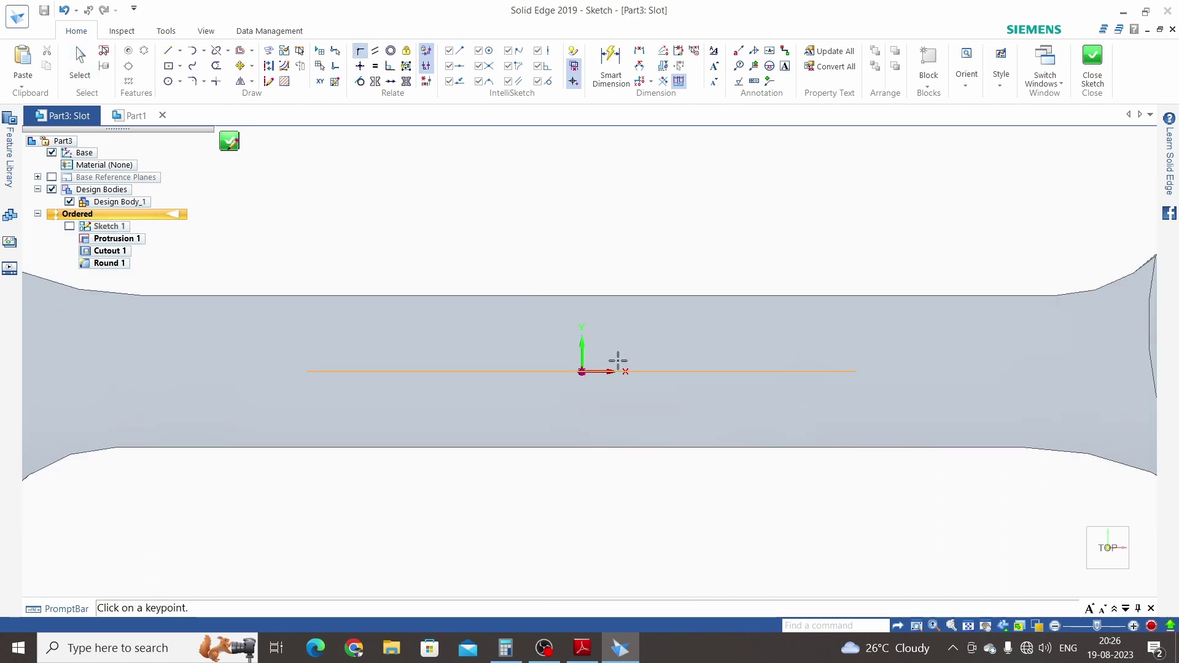
pyautogui.click(678, 371)
pyautogui.click(664, 242)
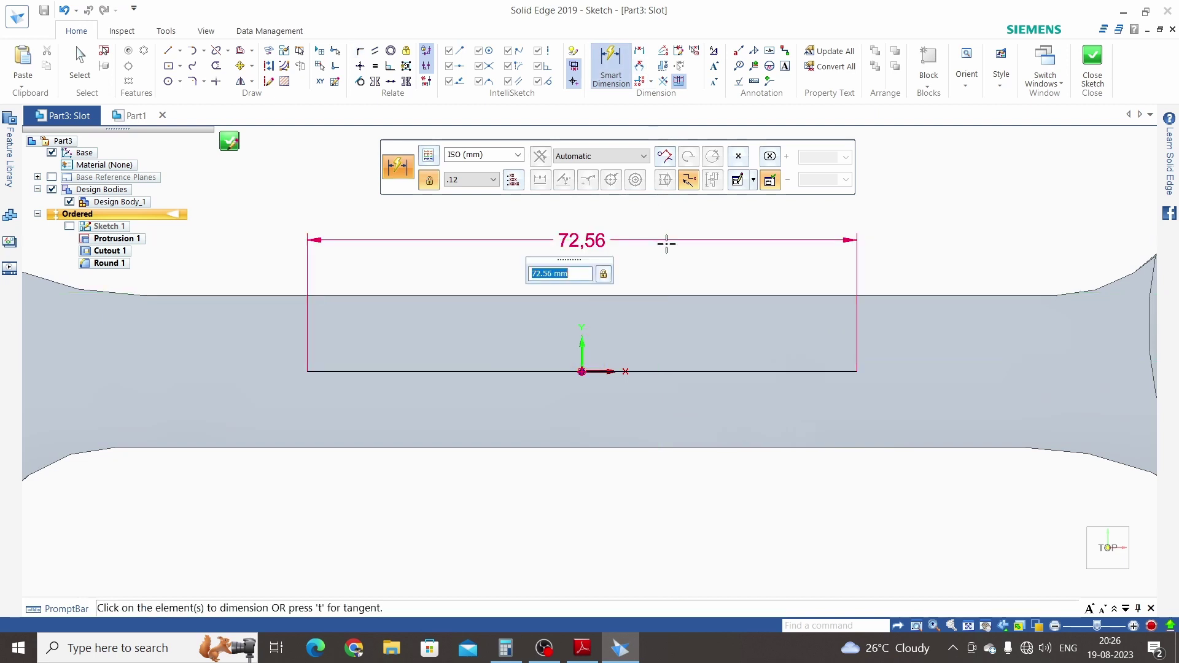
pyautogui.write('100')
pyautogui.press('Return')
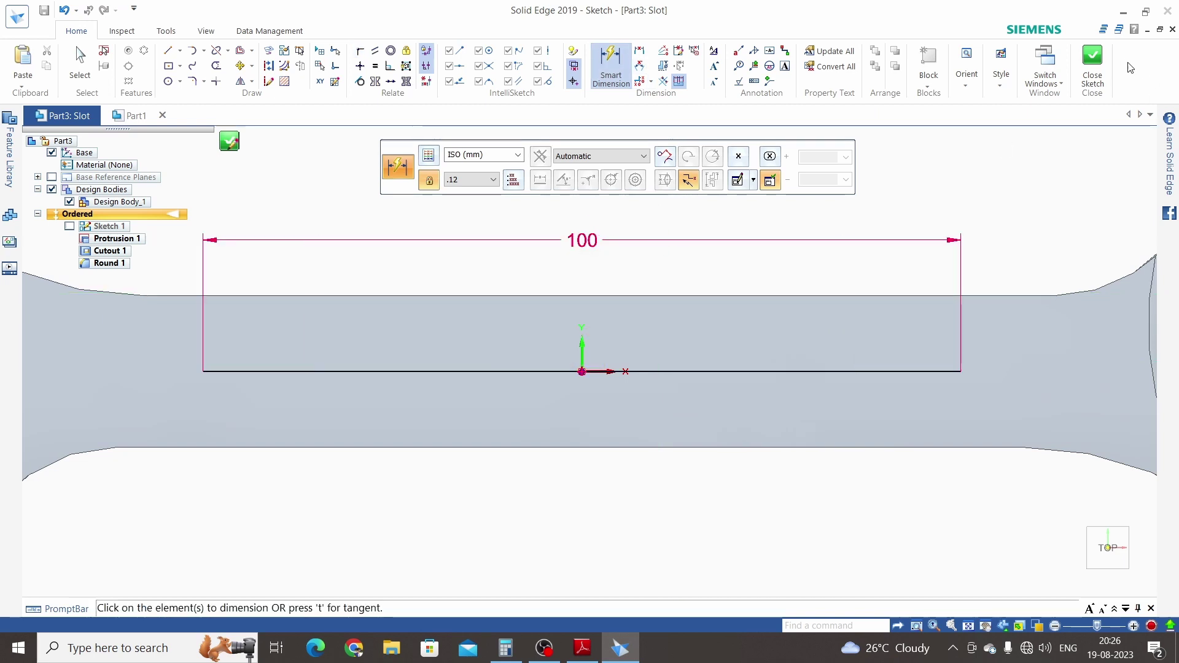
# Step: Cut the slot 2 mm deep into the handle along the sketched line, using a 10 mm width and arc ends
pyautogui.click(1100, 59)
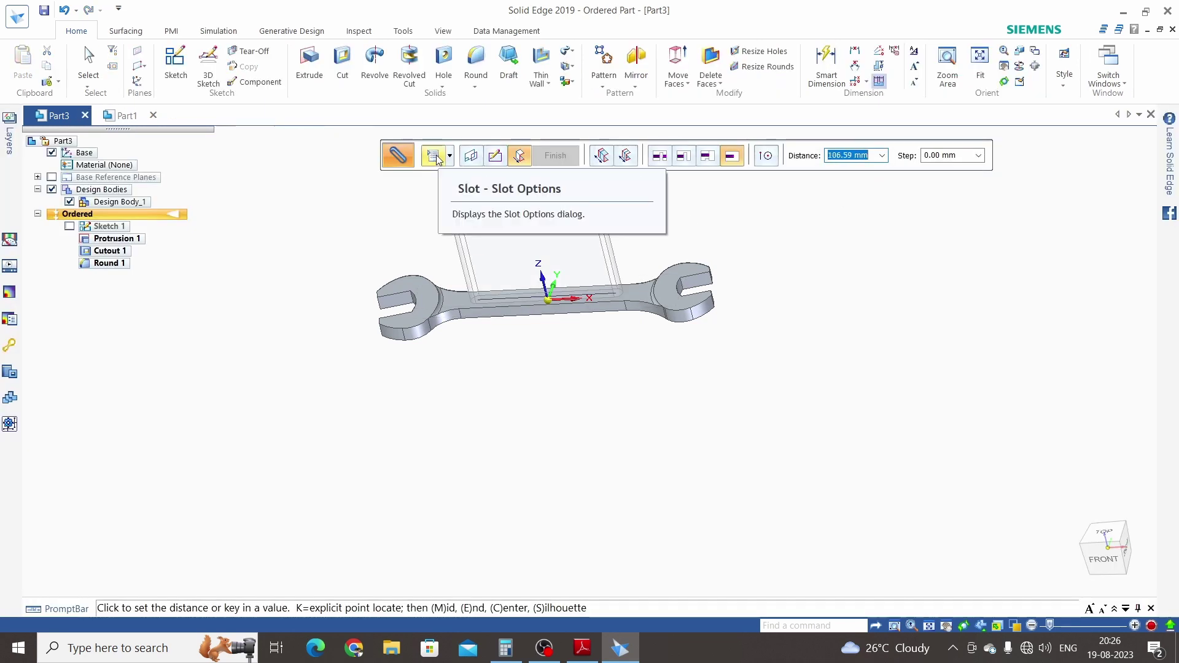
pyautogui.click(435, 157)
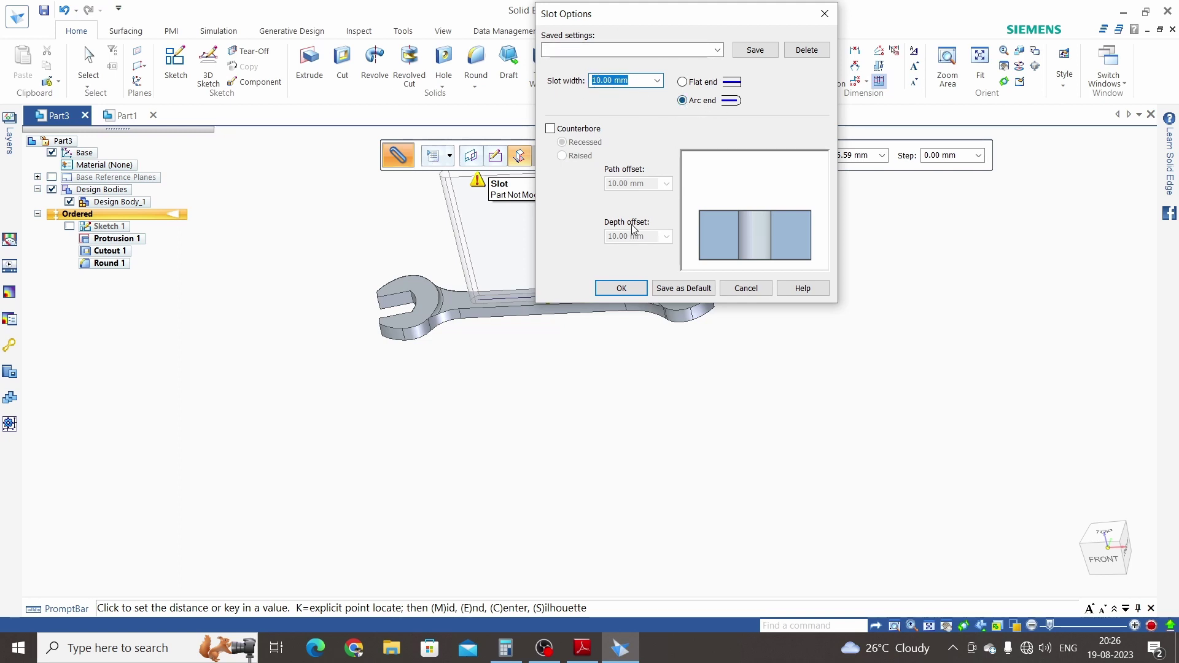
pyautogui.click(621, 288)
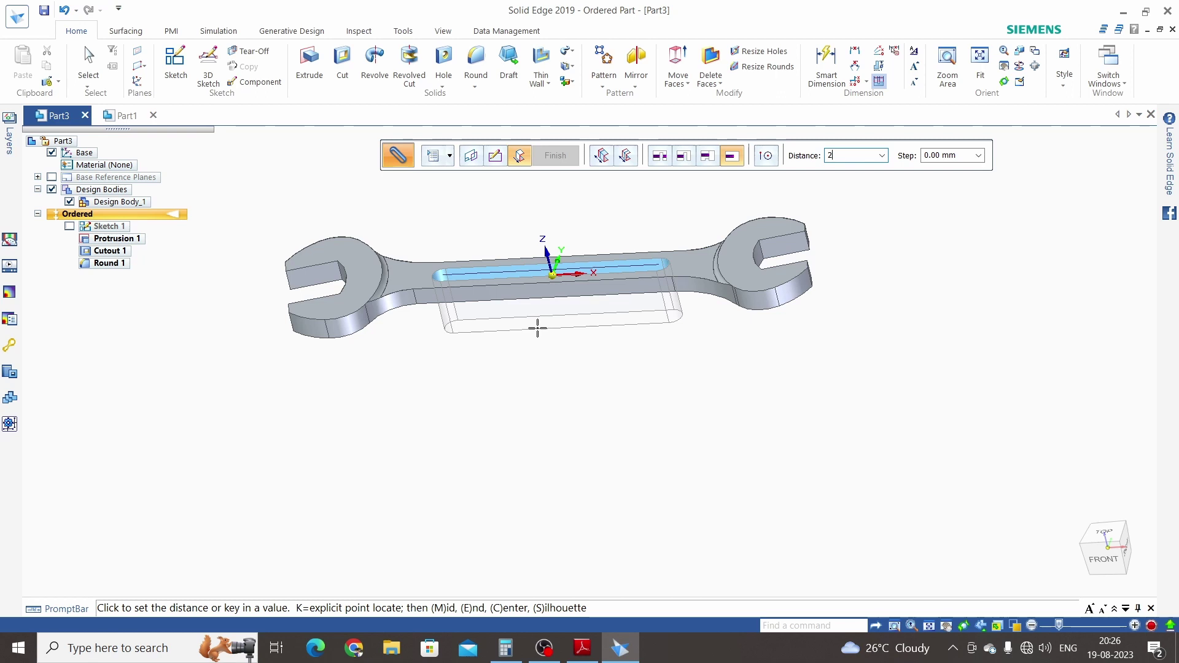
pyautogui.write('2')
pyautogui.press('Return')
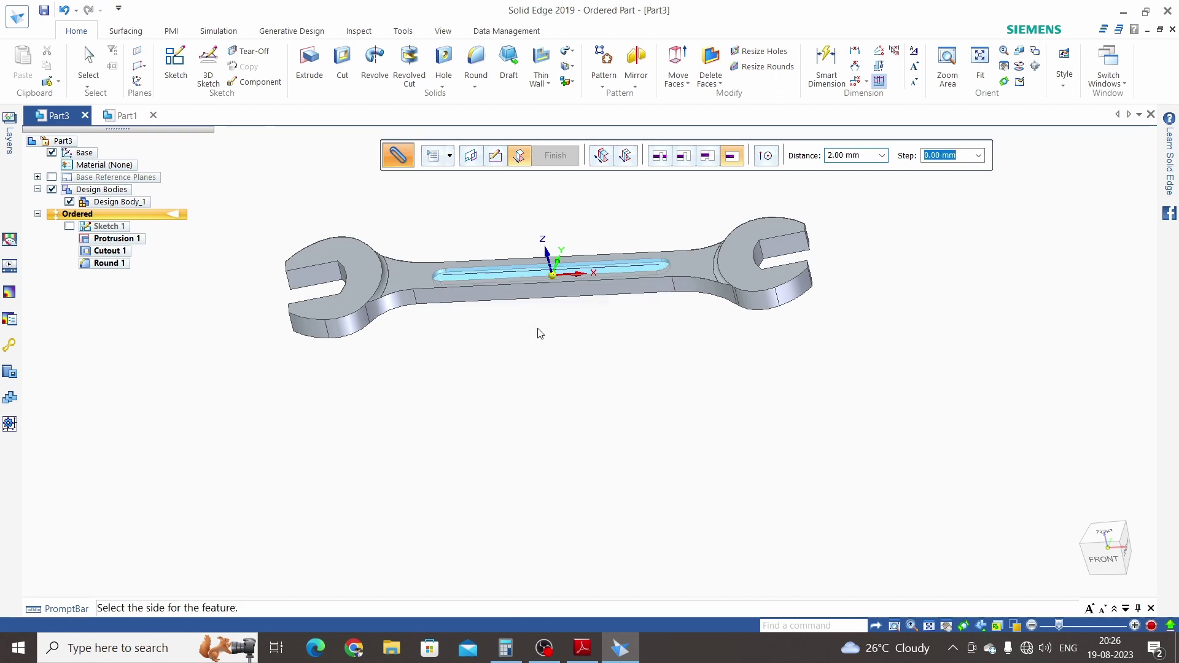
pyautogui.click(554, 362)
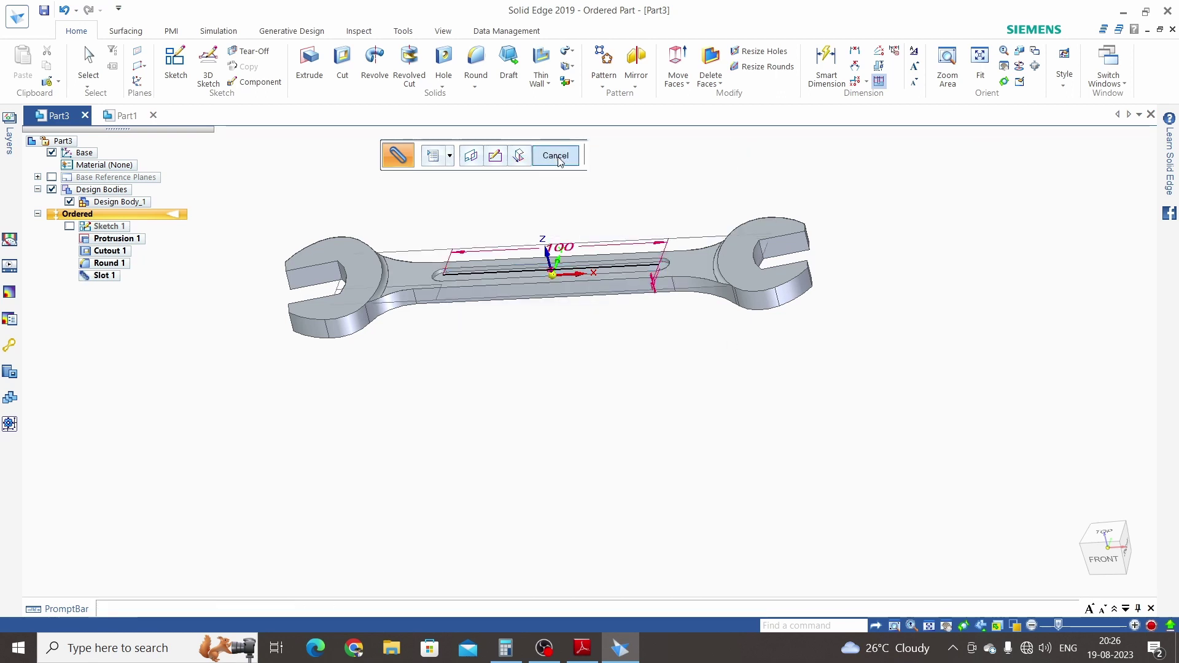
pyautogui.click(553, 158)
# Step: Examine the finished slot and recessed handle from several angles and distances
pyautogui.moveTo(561, 171)
pyautogui.mouseDown(button='middle')
pyautogui.moveTo(632, 231)
pyautogui.moveTo(625, 266)
pyautogui.moveTo(648, 227)
pyautogui.mouseUp(button='middle')
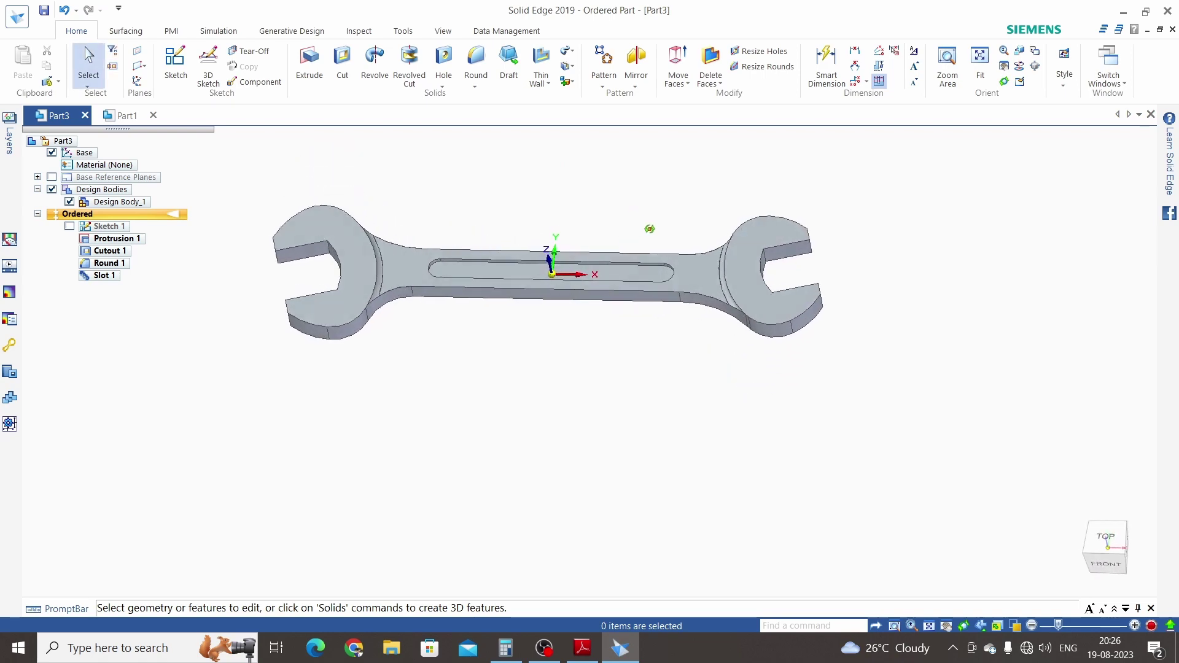
pyautogui.scroll(5, 647, 227)
pyautogui.scroll(-4, 553, 246)
pyautogui.moveTo(476, 216); pyautogui.dragTo(393, 286, button='middle')
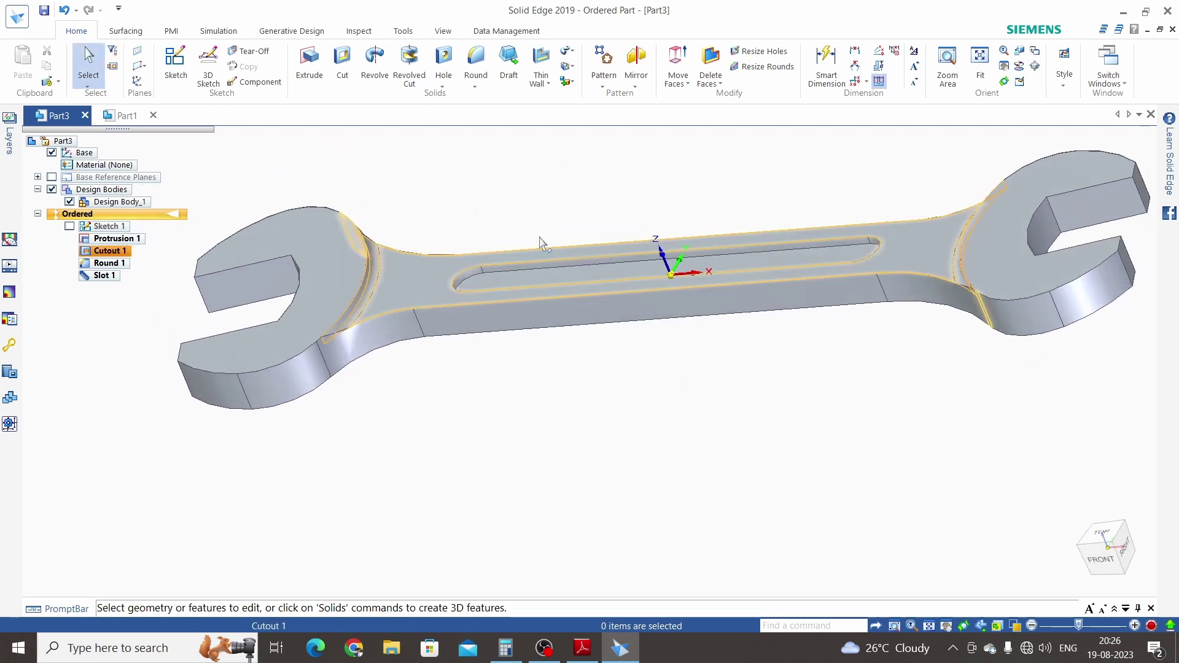
pyautogui.scroll(-3, 590, 368)
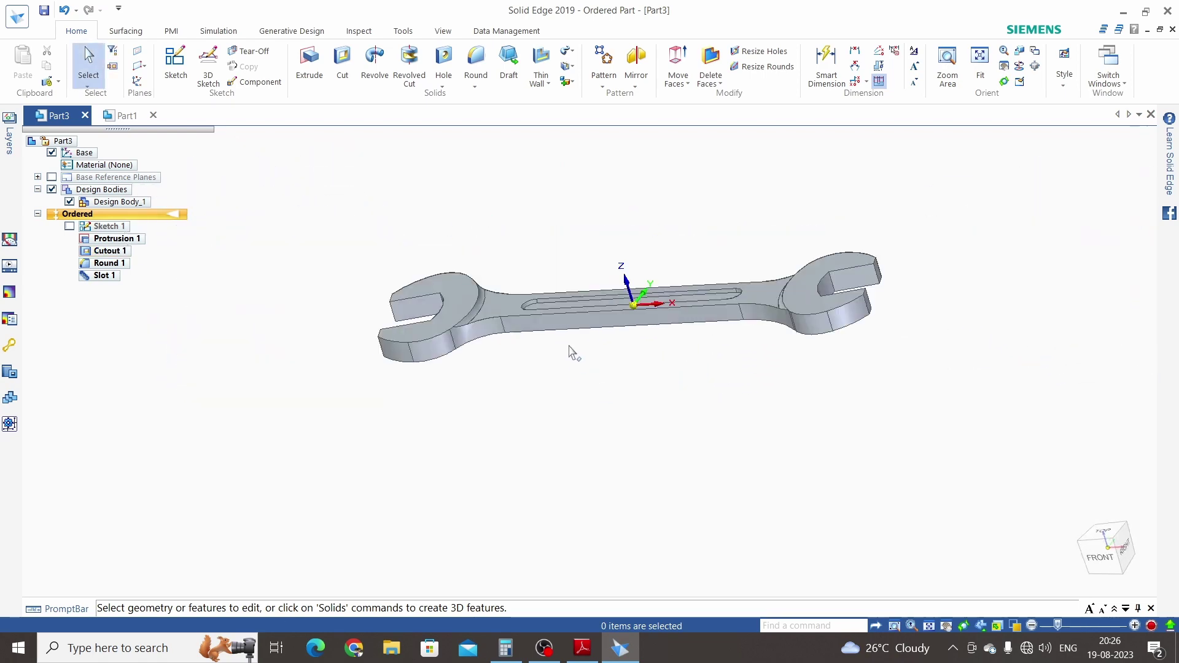
pyautogui.scroll(3, 574, 353)
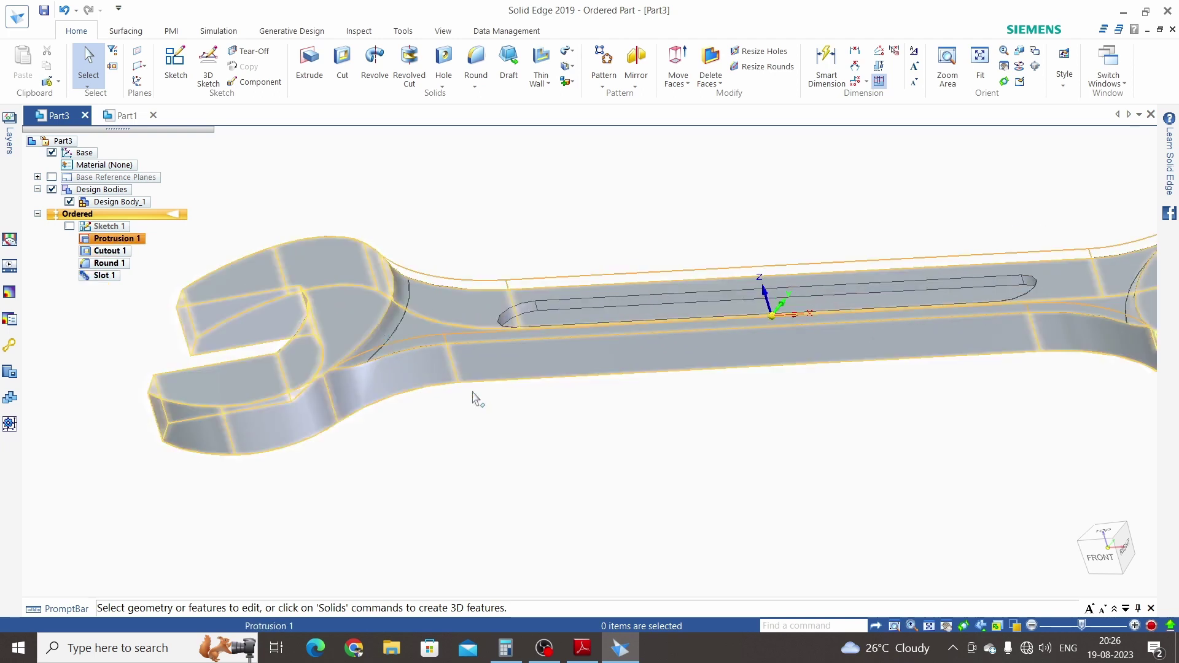
pyautogui.scroll(-4, 476, 399)
# Step: Show the base reference planes and mirror the handle cutout, round and slot about the Top (xy) plane
pyautogui.click(104, 252)
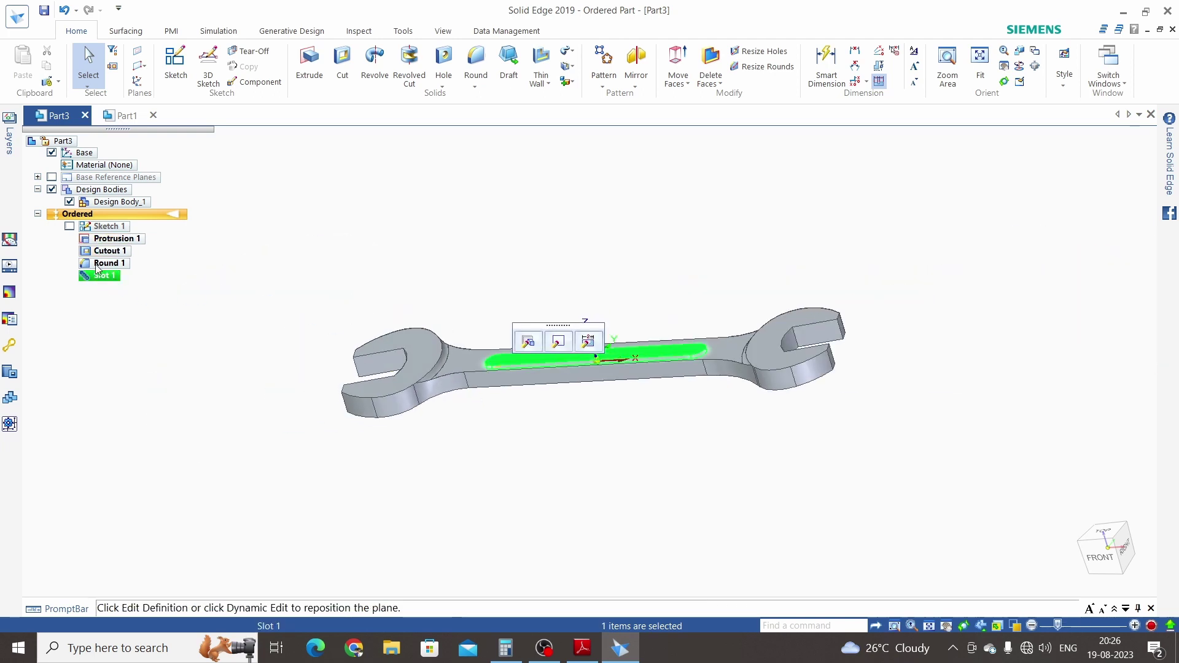
pyautogui.keyDown('ctrl'); pyautogui.click(102, 252); pyautogui.keyUp('ctrl')
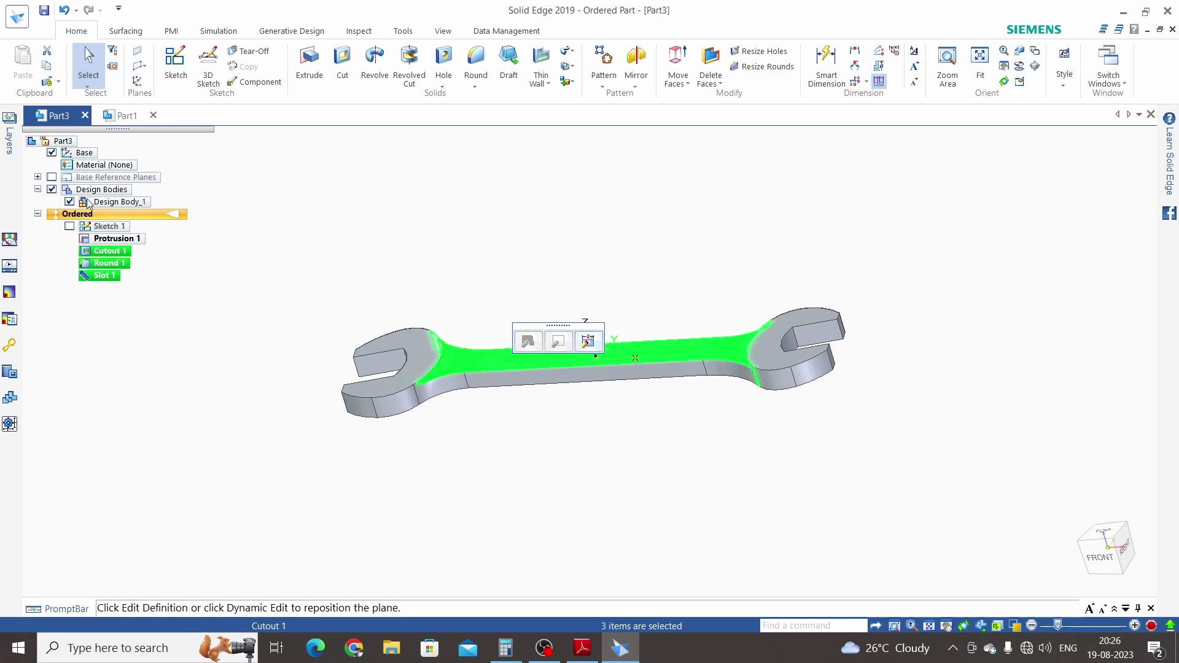
pyautogui.click(51, 177)
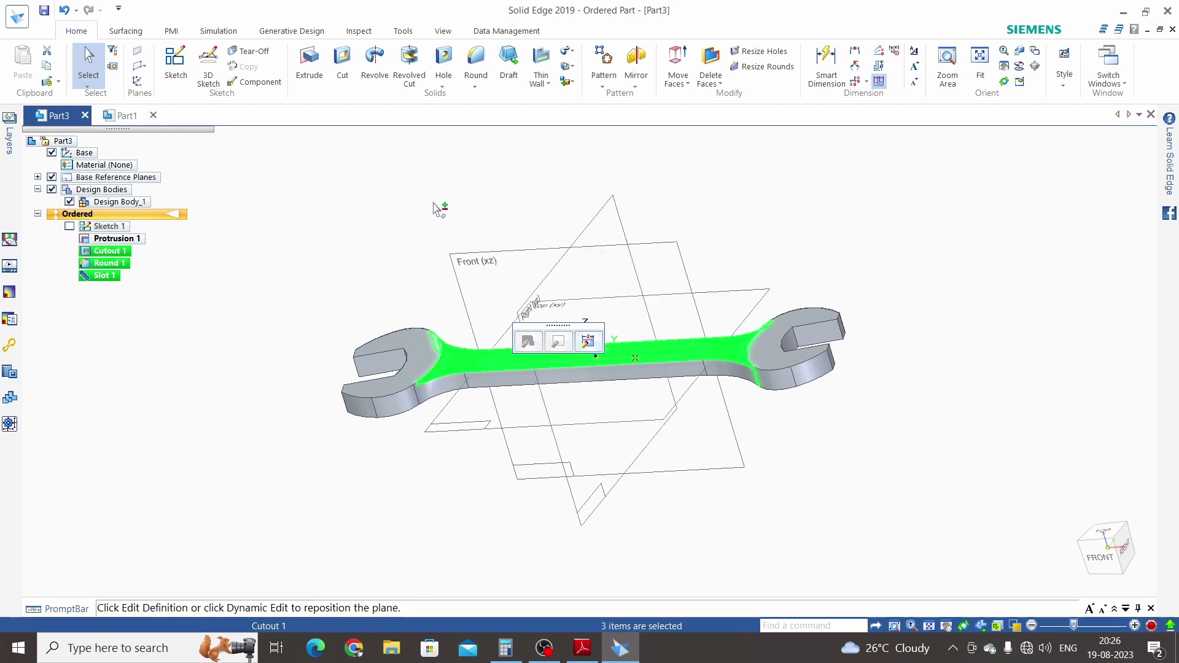
pyautogui.click(636, 58)
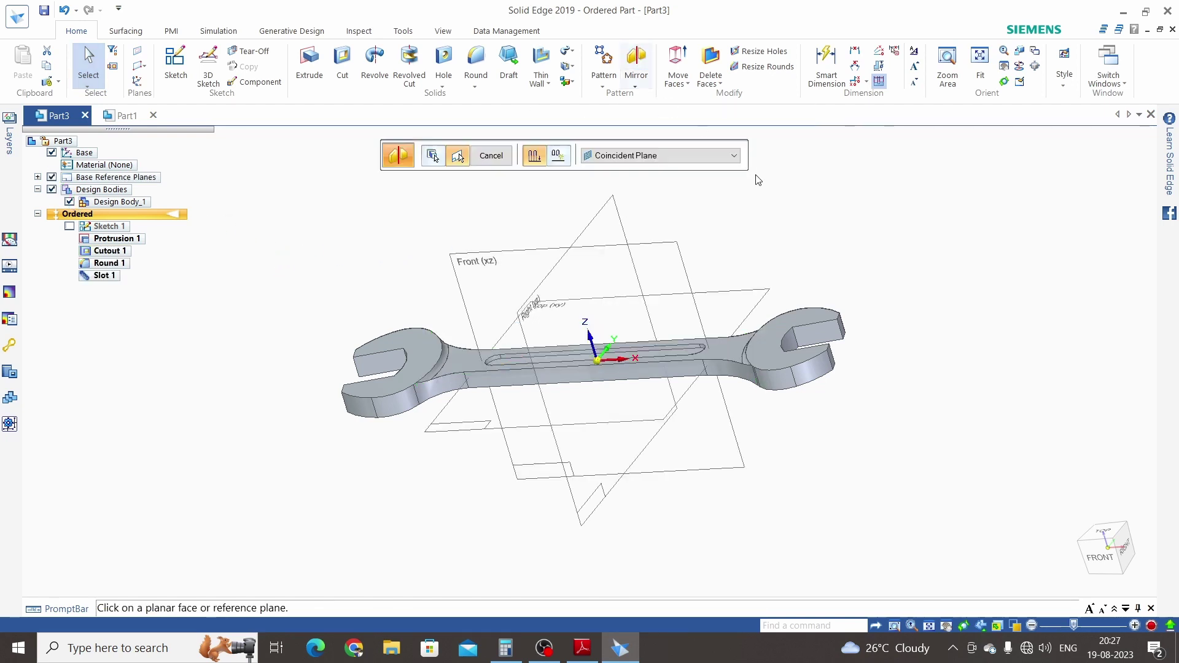
pyautogui.click(774, 292)
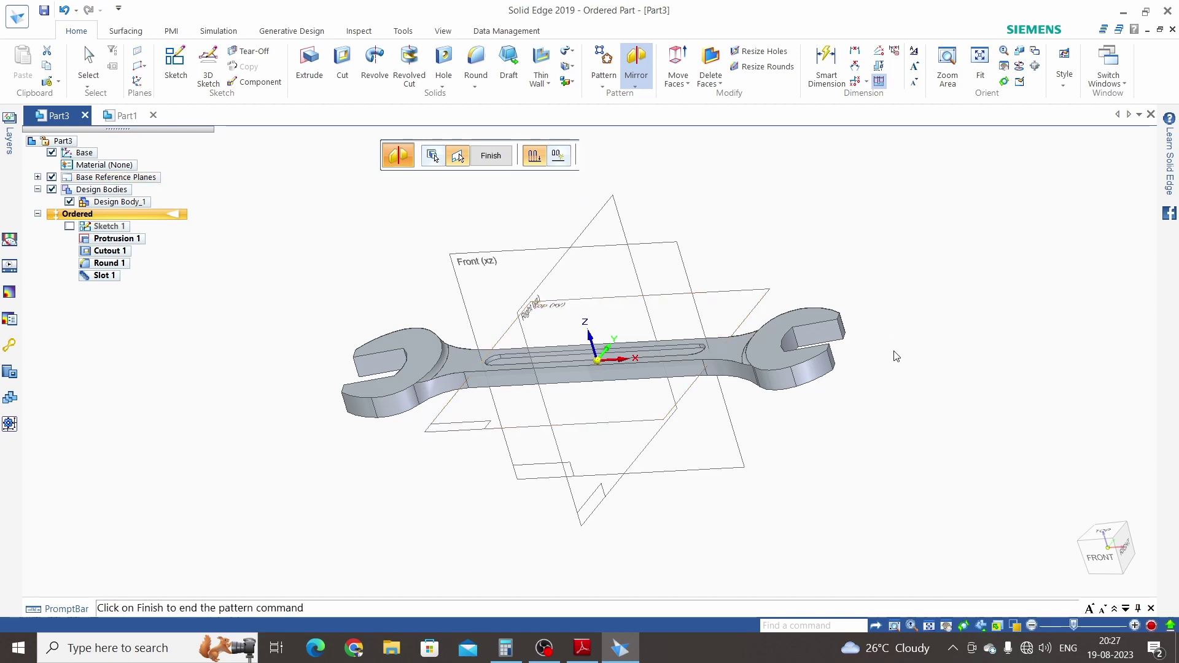
pyautogui.rightClick(894, 356)
pyautogui.moveTo(853, 463); pyautogui.dragTo(546, 283, button='middle')
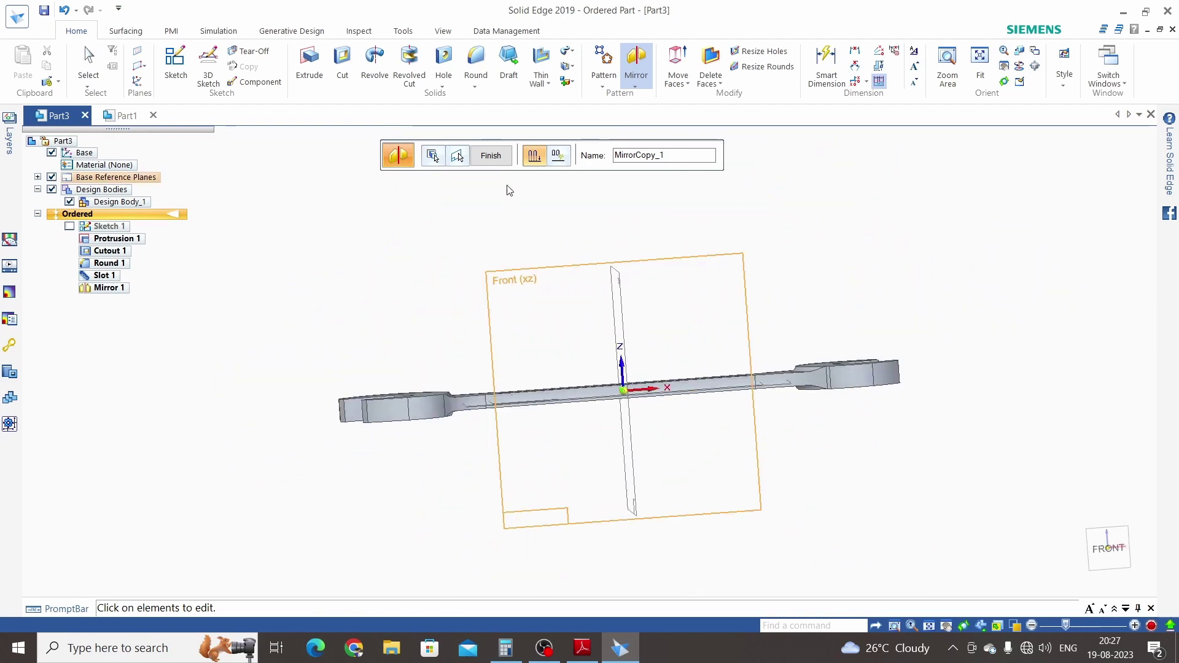
pyautogui.click(491, 155)
pyautogui.moveTo(443, 203); pyautogui.dragTo(369, 353, button='middle')
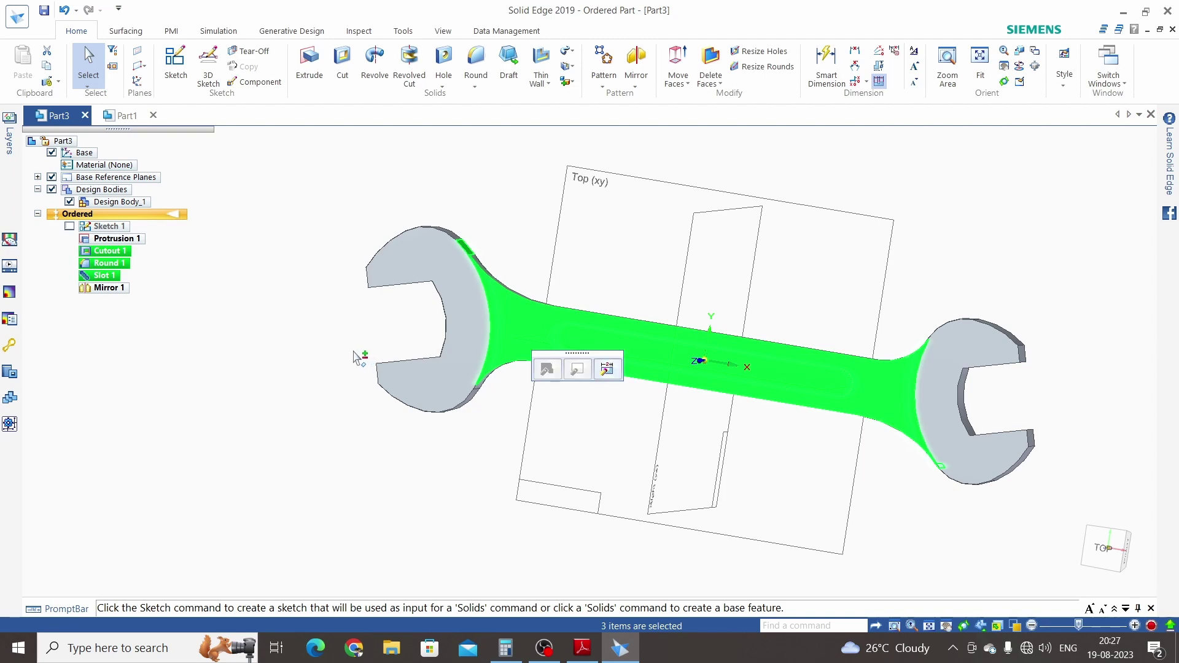
pyautogui.press('Escape')
# Step: Paint the whole spanner body with the Chrome style in Part Painter, replacing existing styles
pyautogui.hotkey('ctrl', 'f')
pyautogui.moveTo(626, 262); pyautogui.dragTo(569, 309, button='middle')
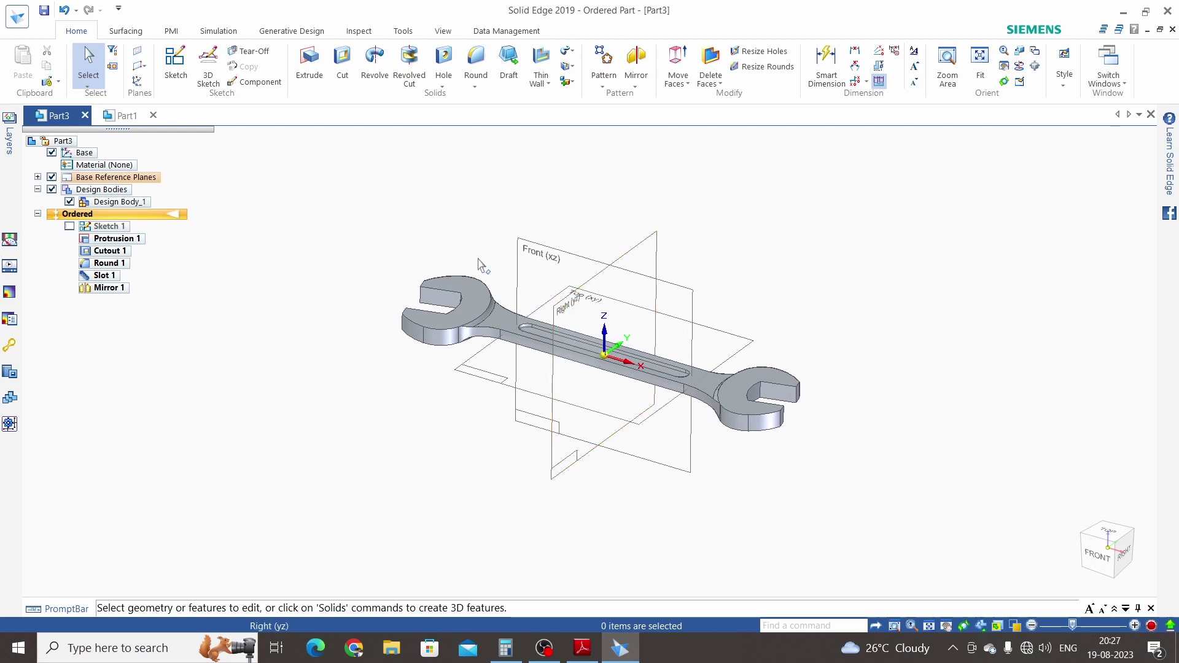
pyautogui.scroll(3, 479, 261)
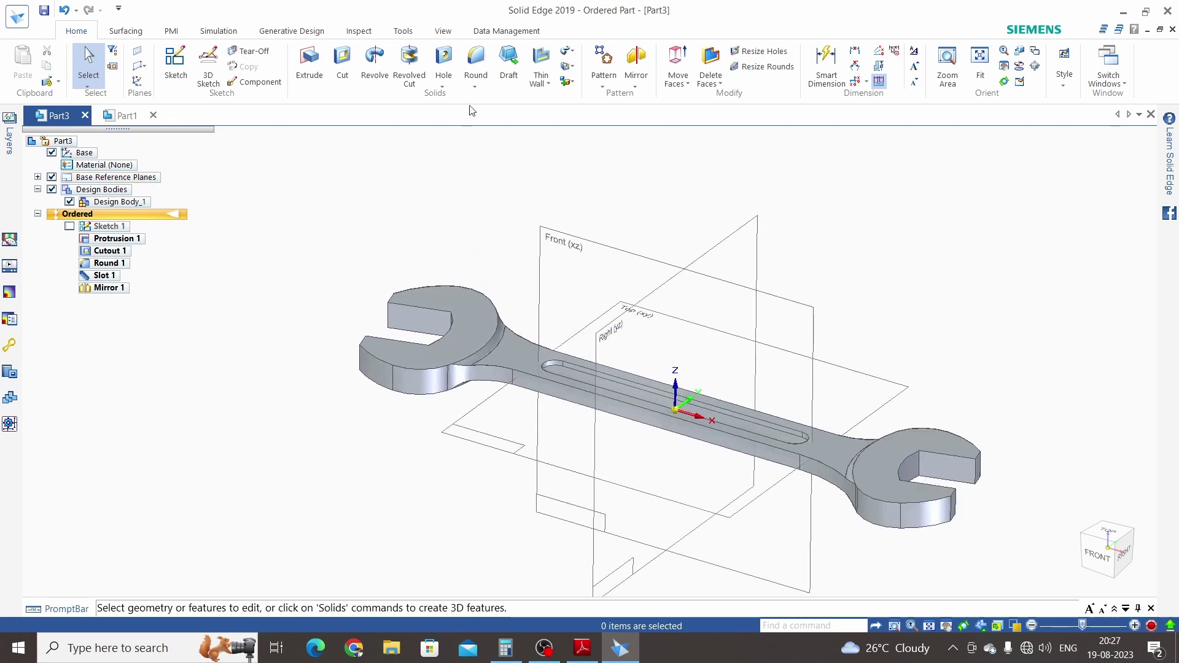
pyautogui.click(444, 32)
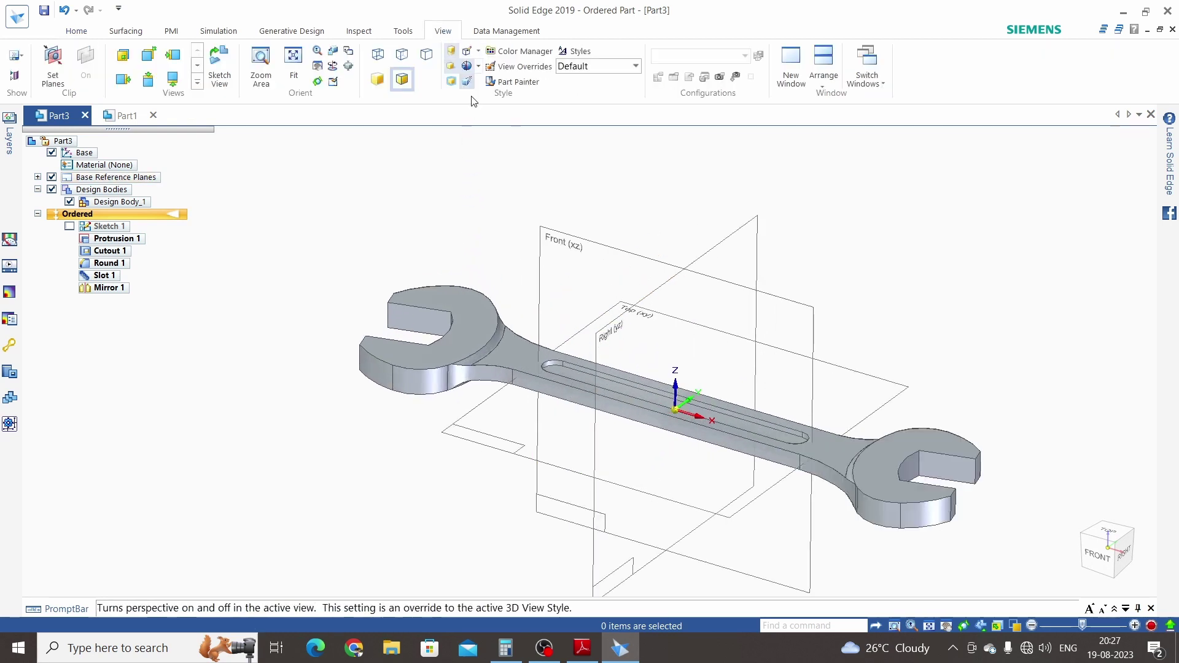
pyautogui.click(518, 81)
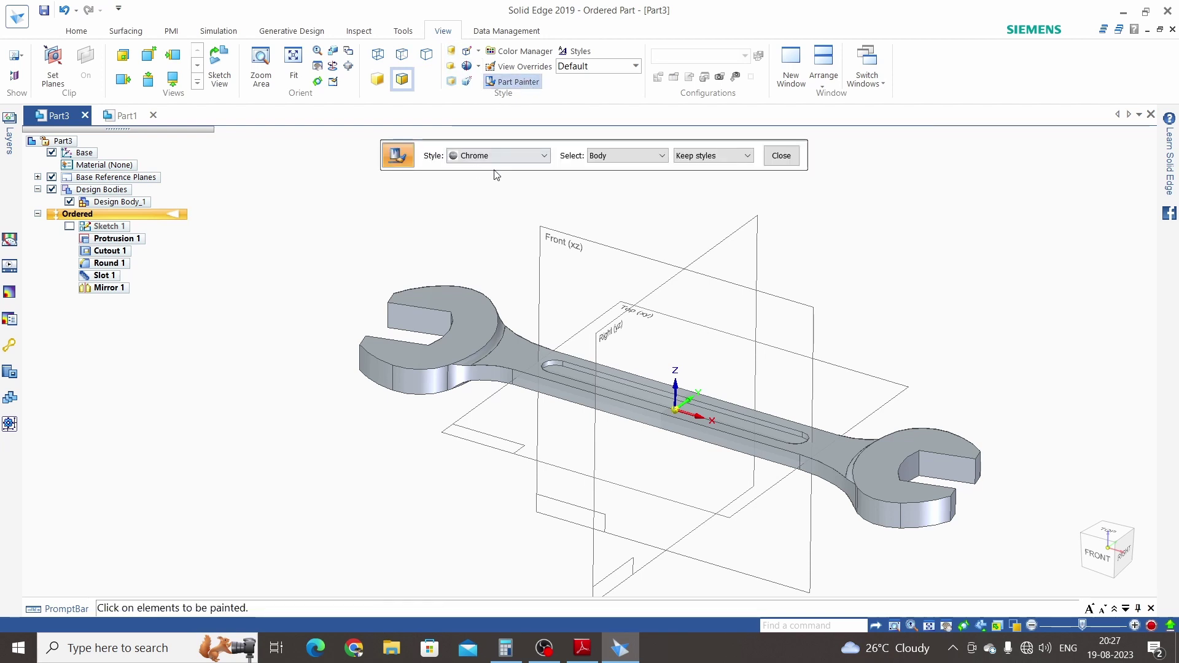
pyautogui.click(515, 156)
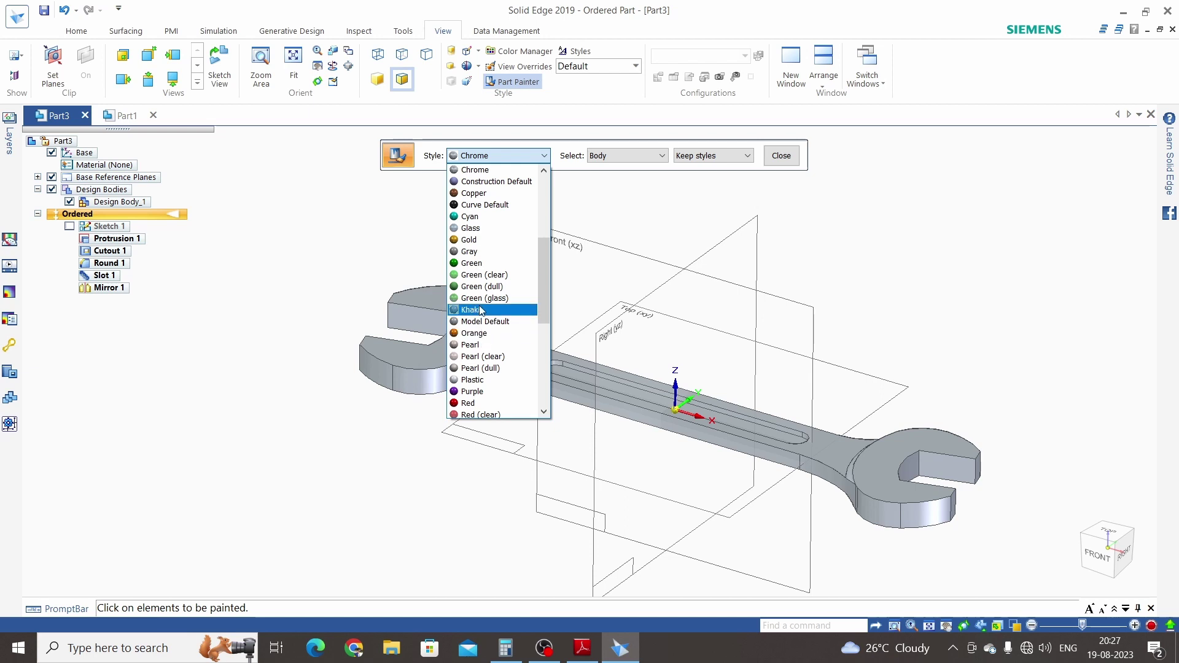
pyautogui.click(475, 172)
pyautogui.click(644, 159)
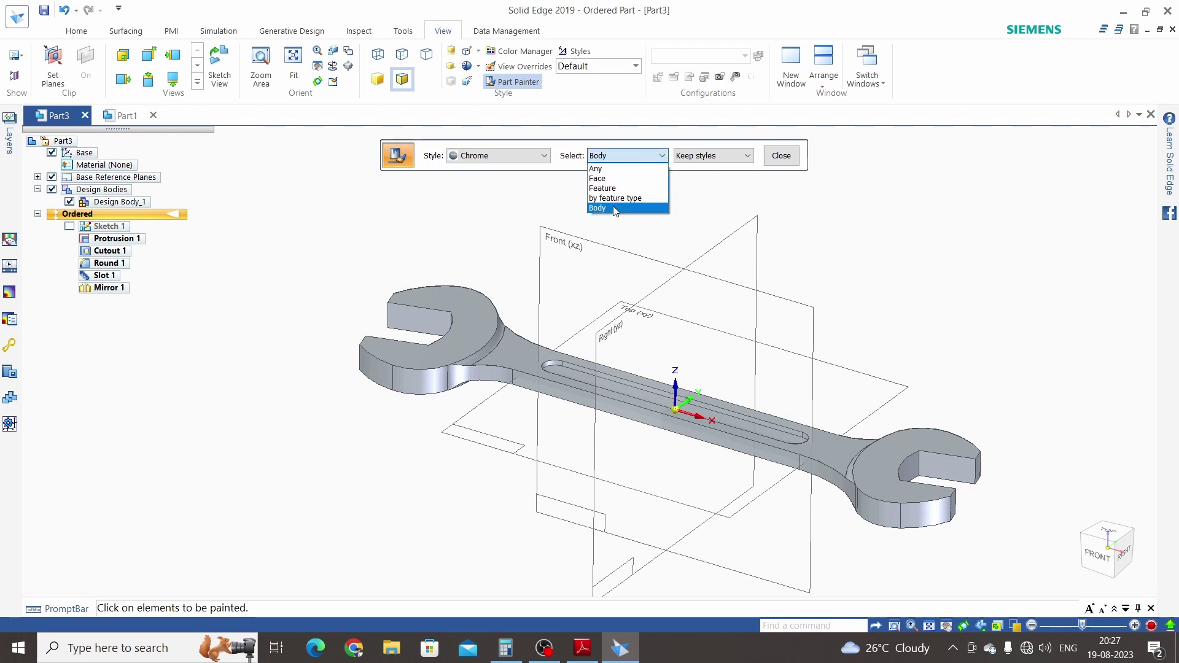
pyautogui.click(651, 201)
pyautogui.click(723, 159)
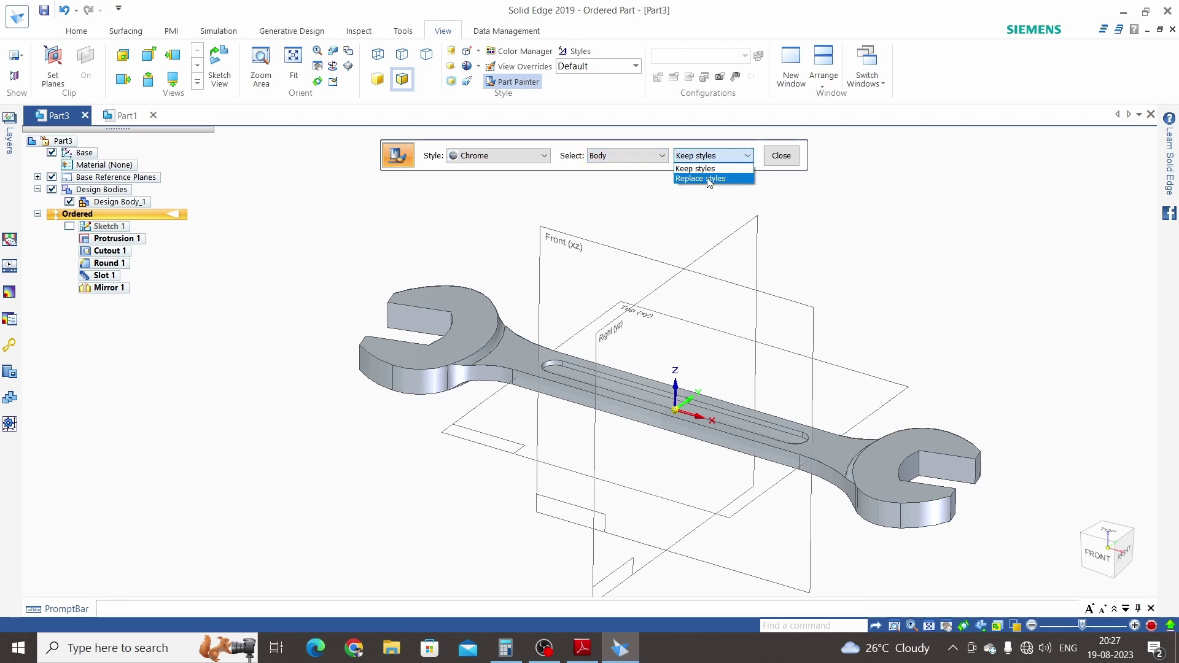
pyautogui.click(460, 351)
# Step: Examine the chrome-painted spanner from several angles and end the Part Painter command
pyautogui.scroll(-3, 352, 249)
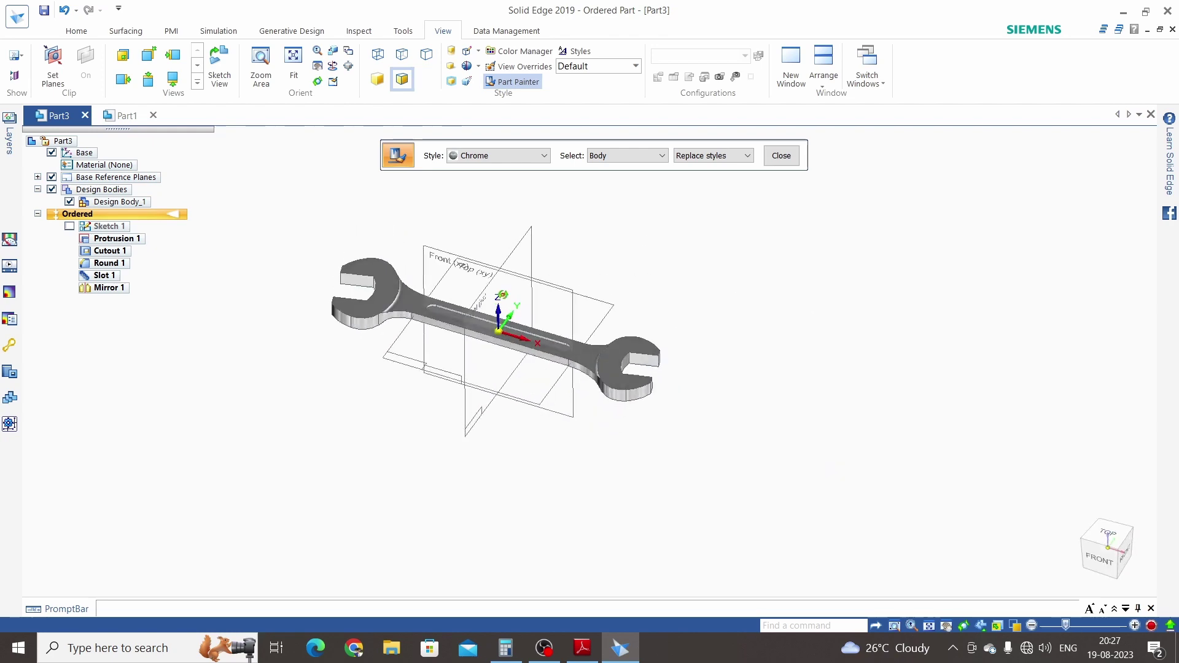
pyautogui.scroll(3, 403, 303)
pyautogui.moveTo(693, 413); pyautogui.dragTo(599, 253, button='middle')
pyautogui.scroll(-3, 580, 406)
pyautogui.scroll(3, 599, 253)
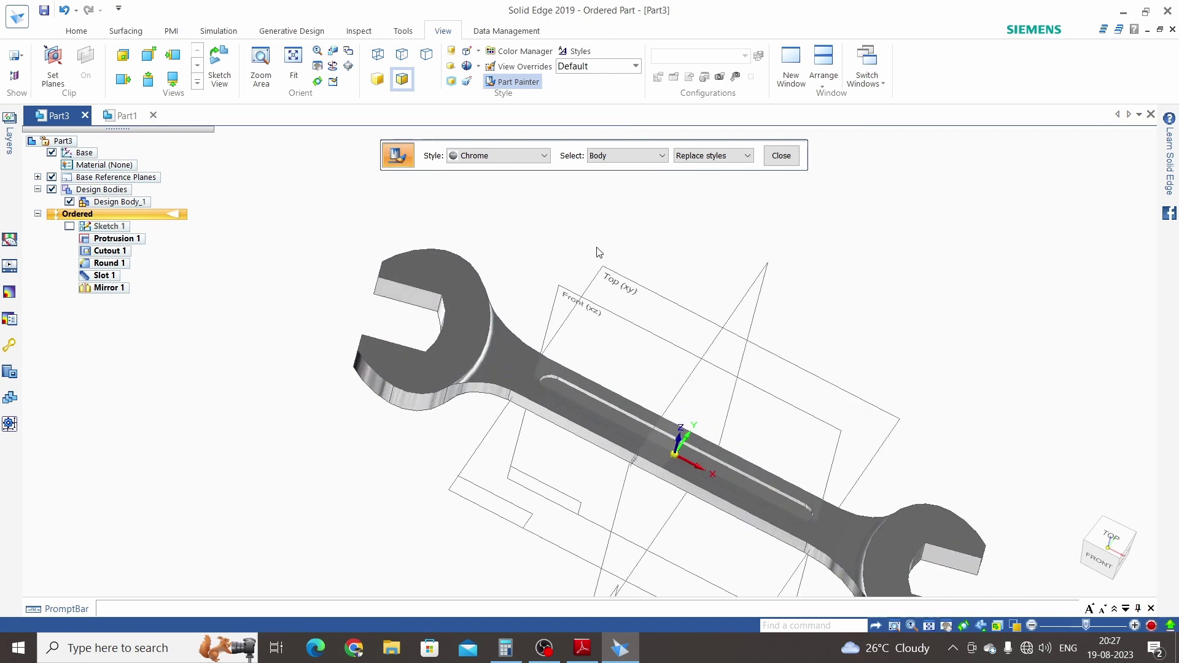
pyautogui.click(781, 157)
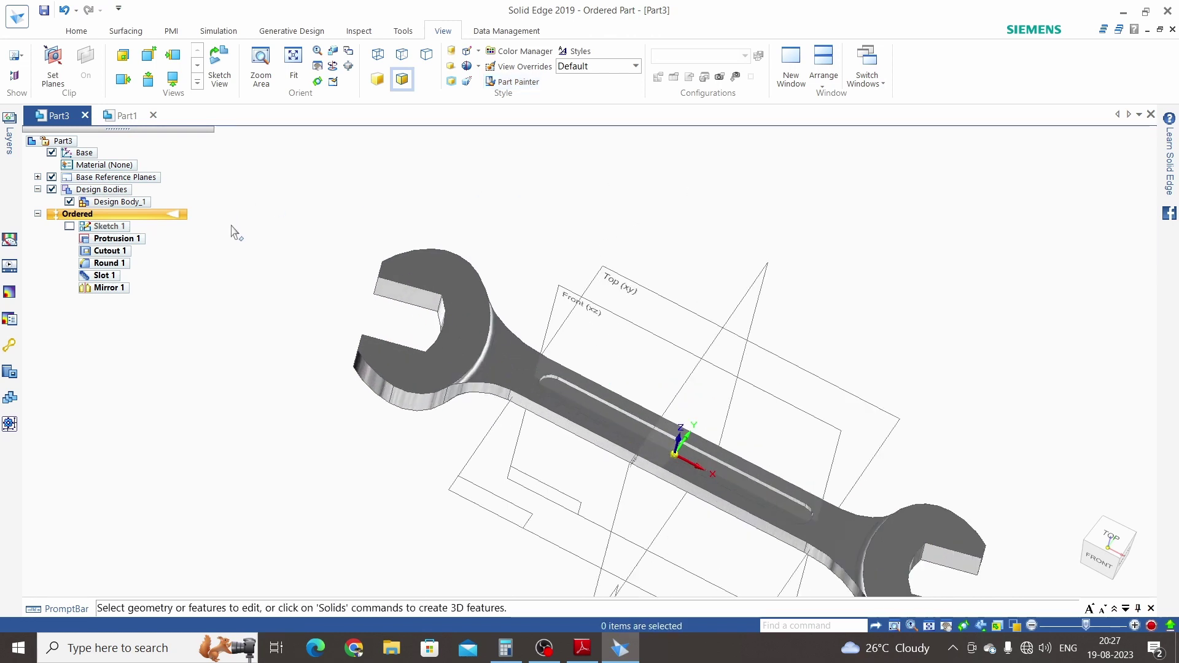
pyautogui.scroll(-3, 391, 228)
pyautogui.moveTo(391, 228); pyautogui.dragTo(467, 221, button='middle')
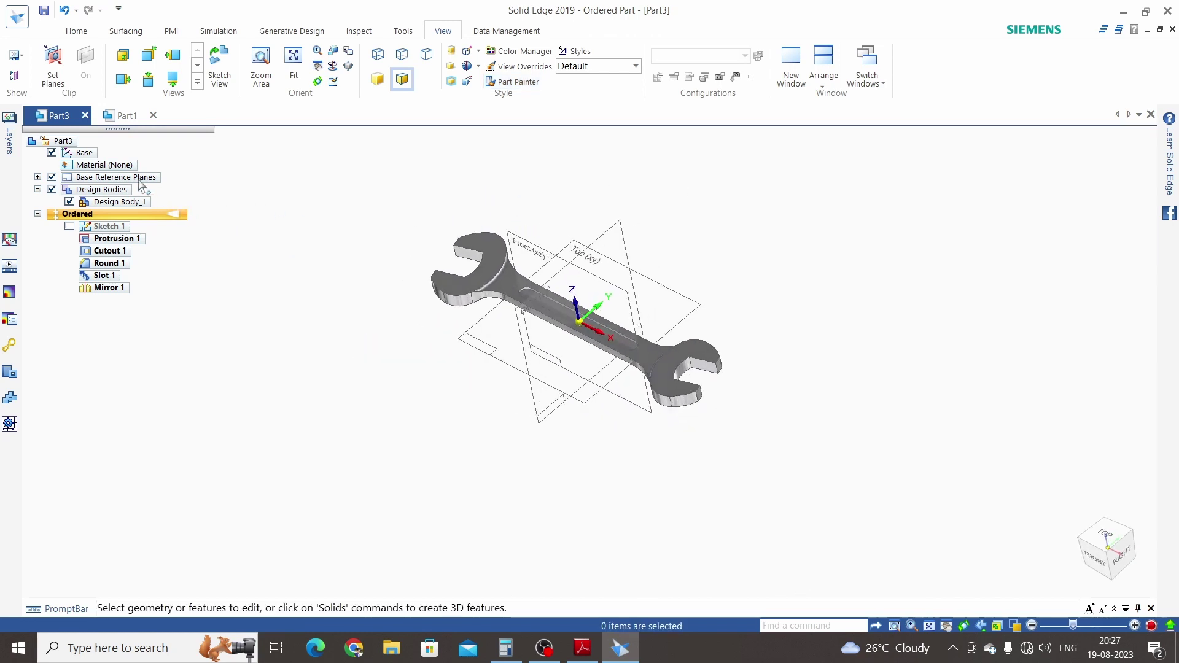
pyautogui.rightClick(114, 163)
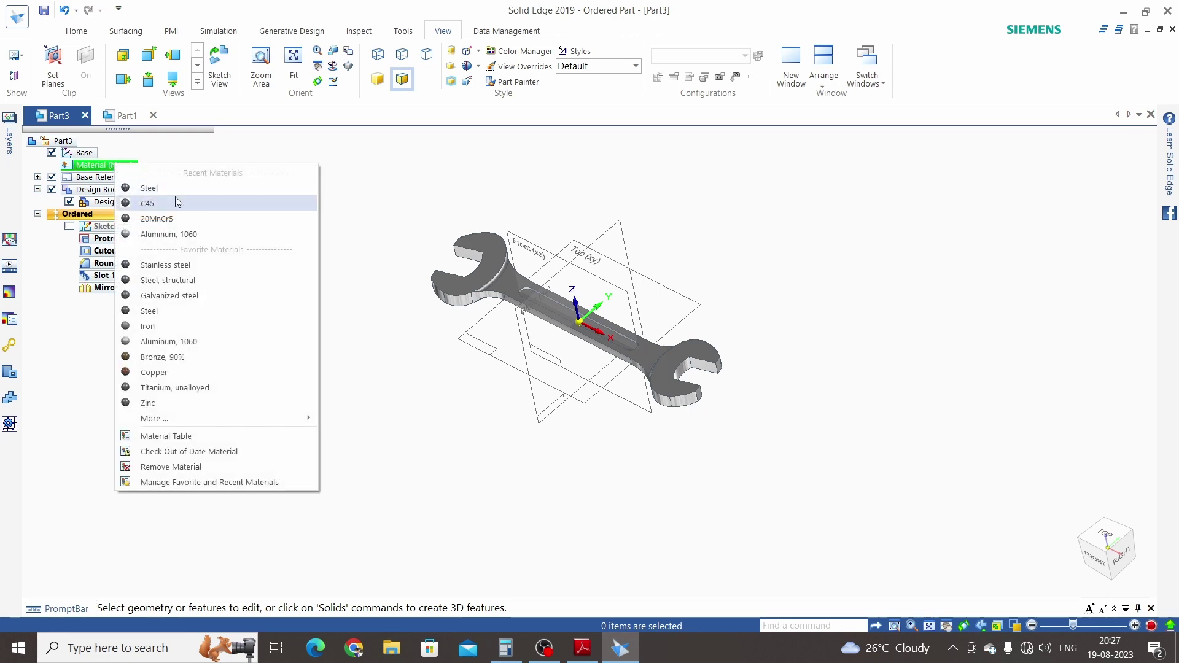
pyautogui.click(158, 438)
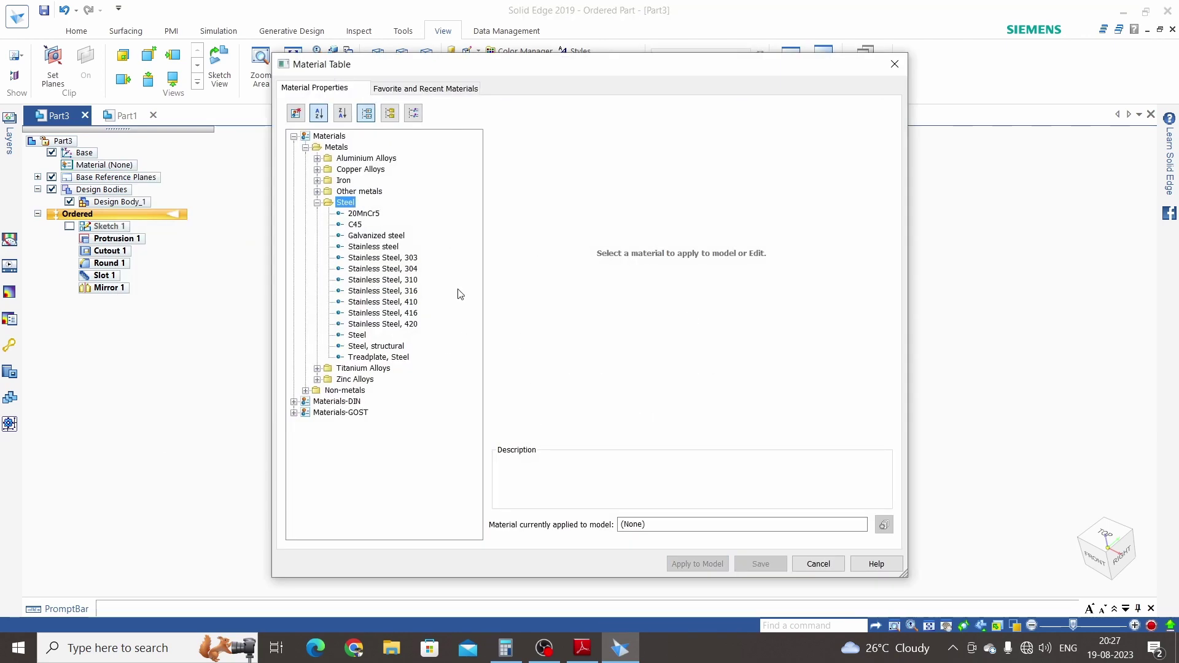
pyautogui.click(894, 64)
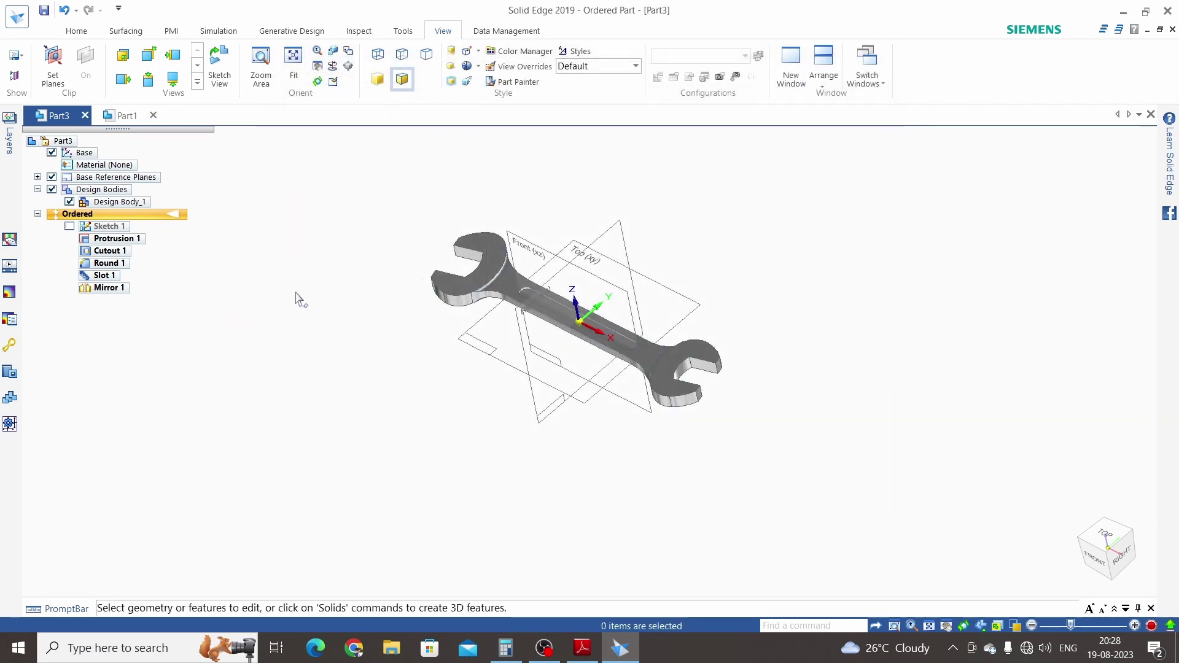
# Step: Apply the Steel material from the steel metals group of the Material Table to the model
pyautogui.scroll(6, 562, 304)
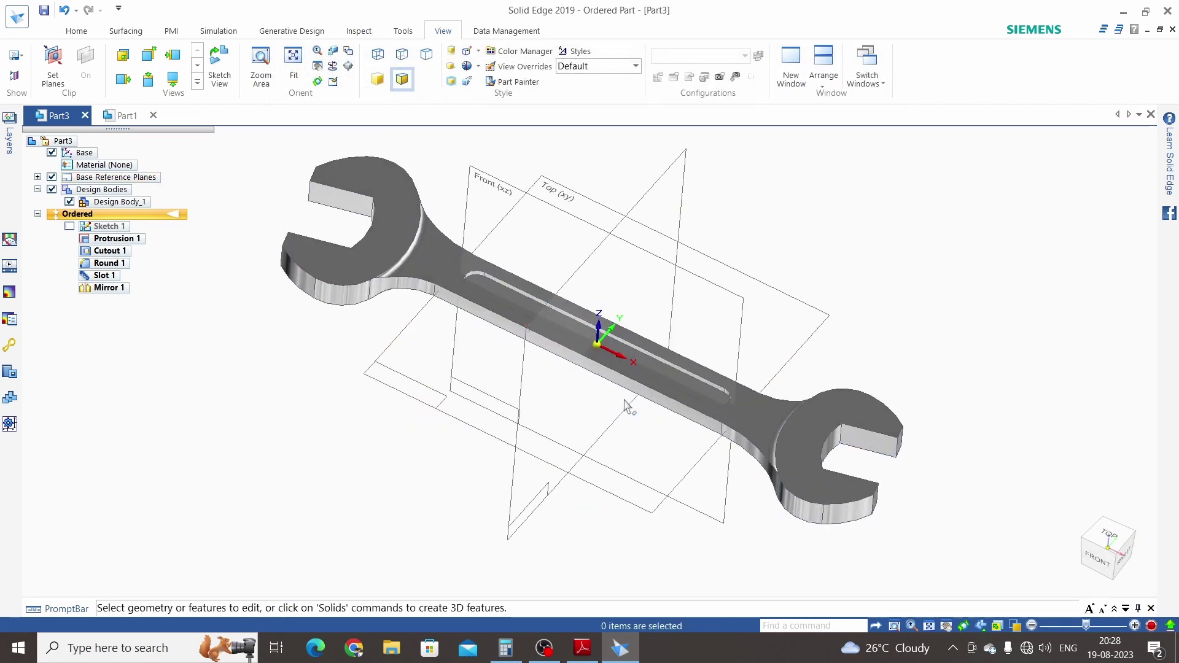
pyautogui.scroll(-2, 628, 406)
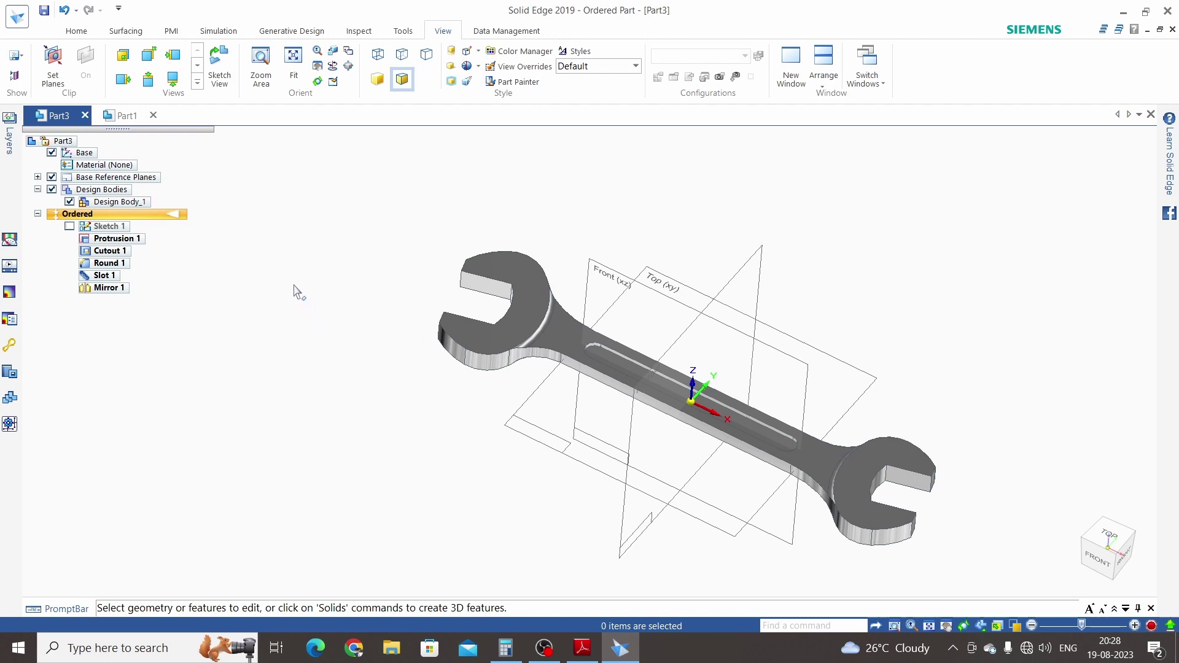
pyautogui.click(110, 168)
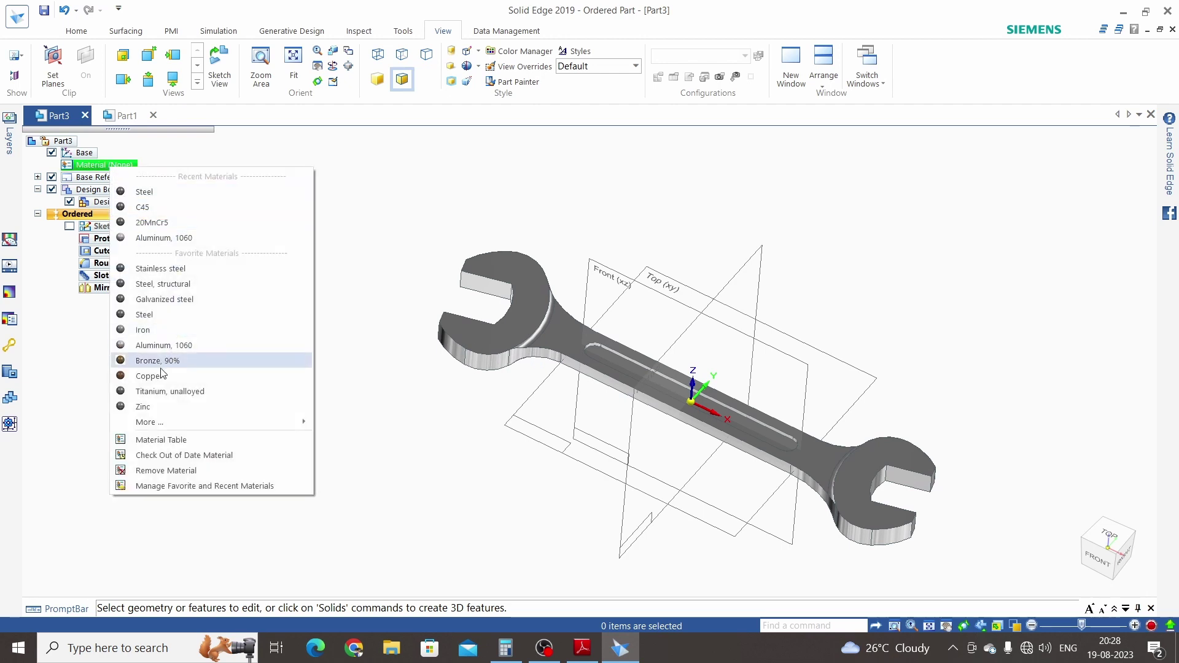
pyautogui.click(159, 441)
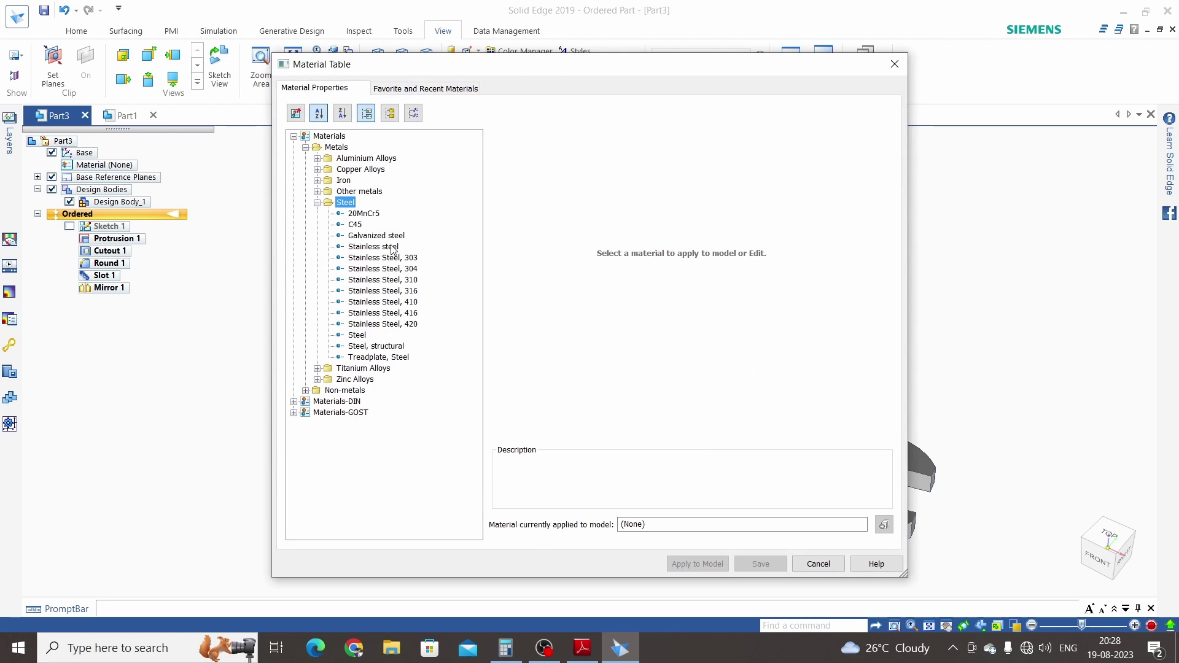
pyautogui.click(318, 203)
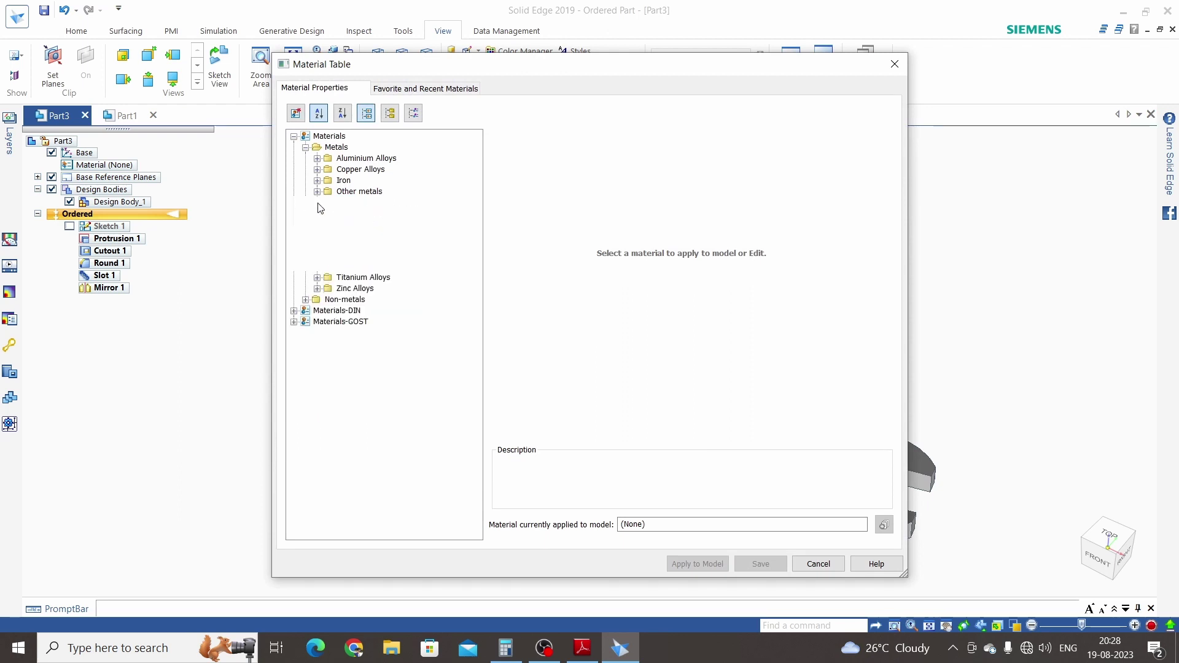
pyautogui.click(319, 205)
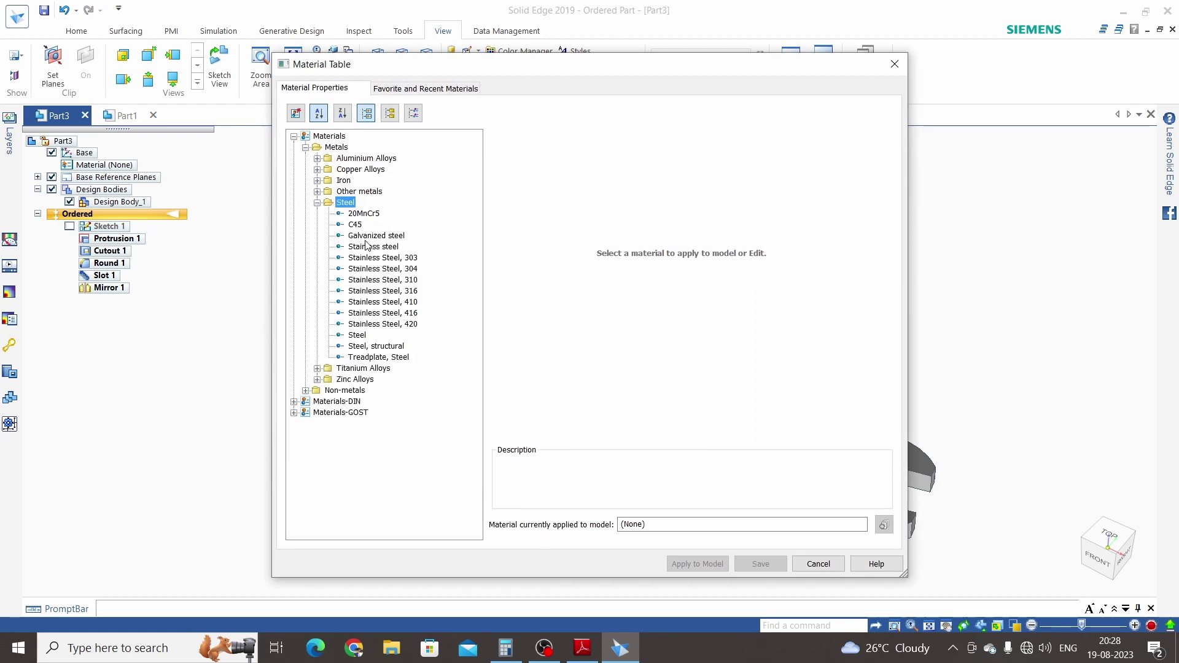
pyautogui.click(355, 336)
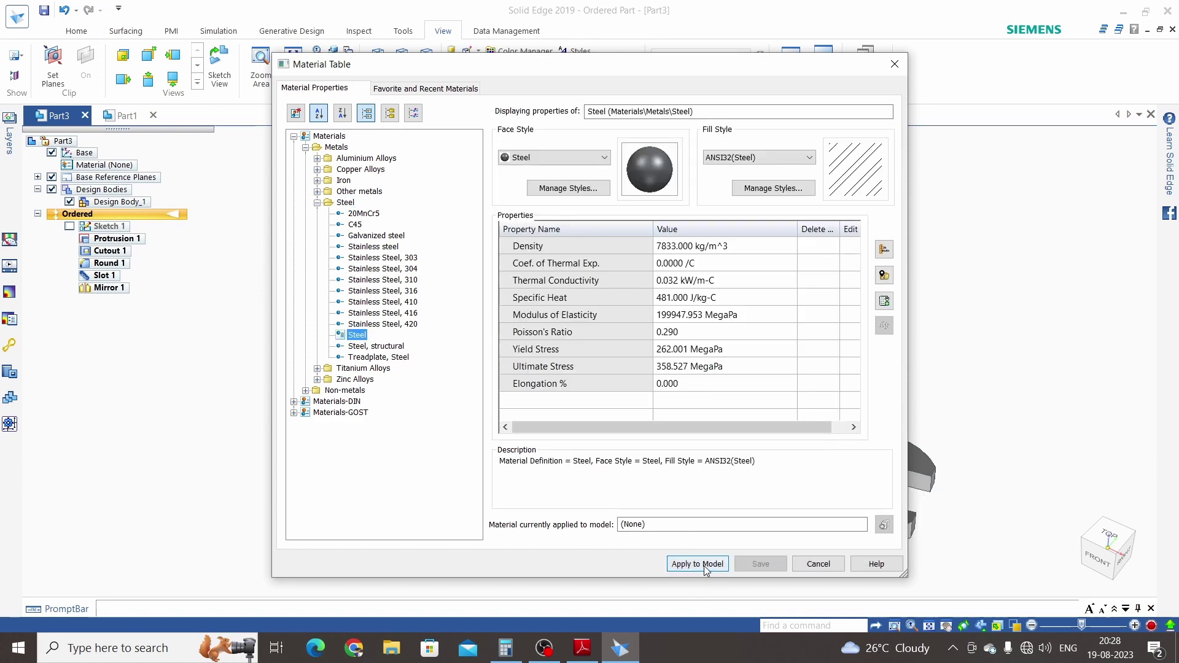
pyautogui.click(698, 564)
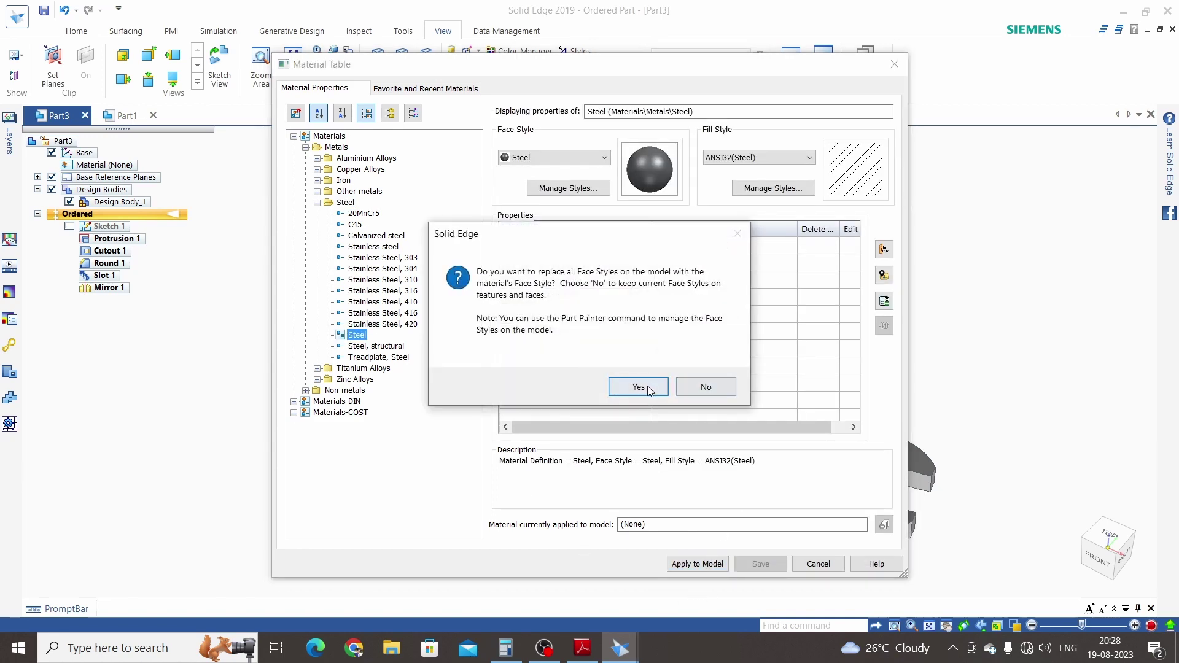